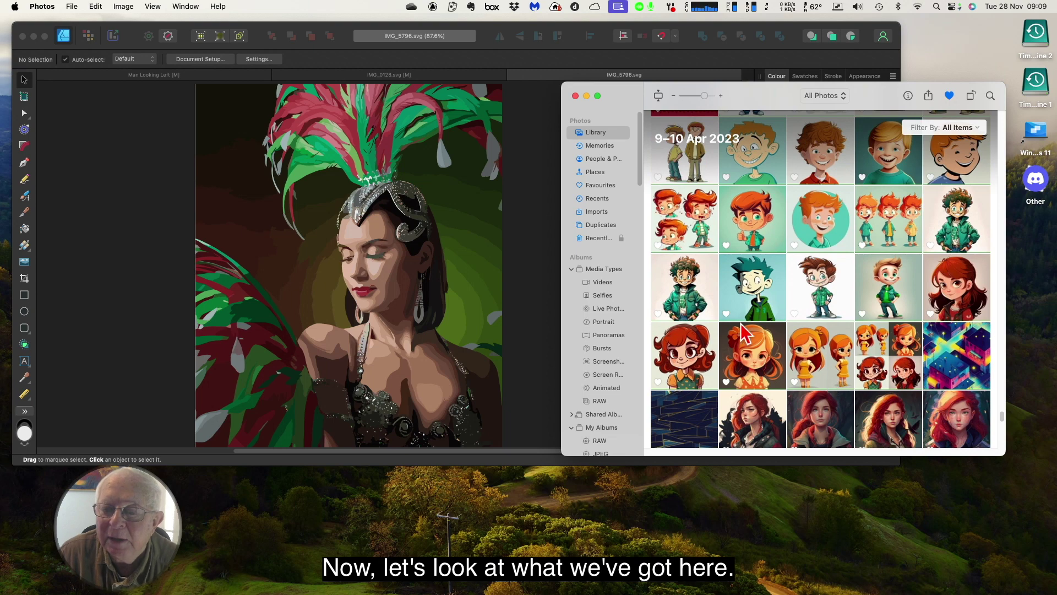
# Step: Look over the cartoon characters in the photo library and the IMG_0128.svg and Man Looking Left documents in Affinity Designer
pyautogui.click(687, 300)
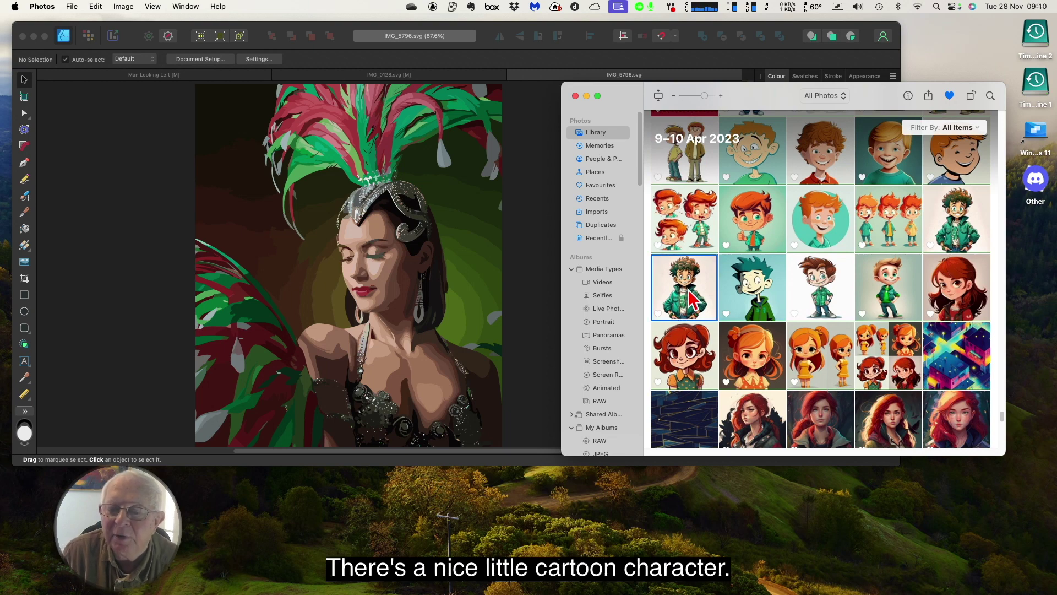
pyautogui.click(815, 284)
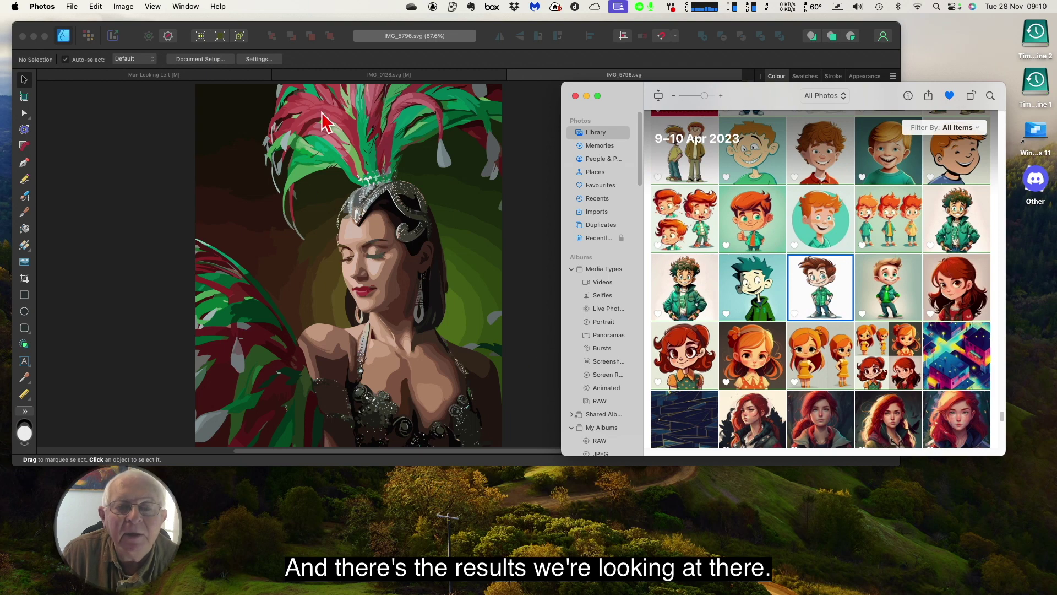
pyautogui.click(424, 77)
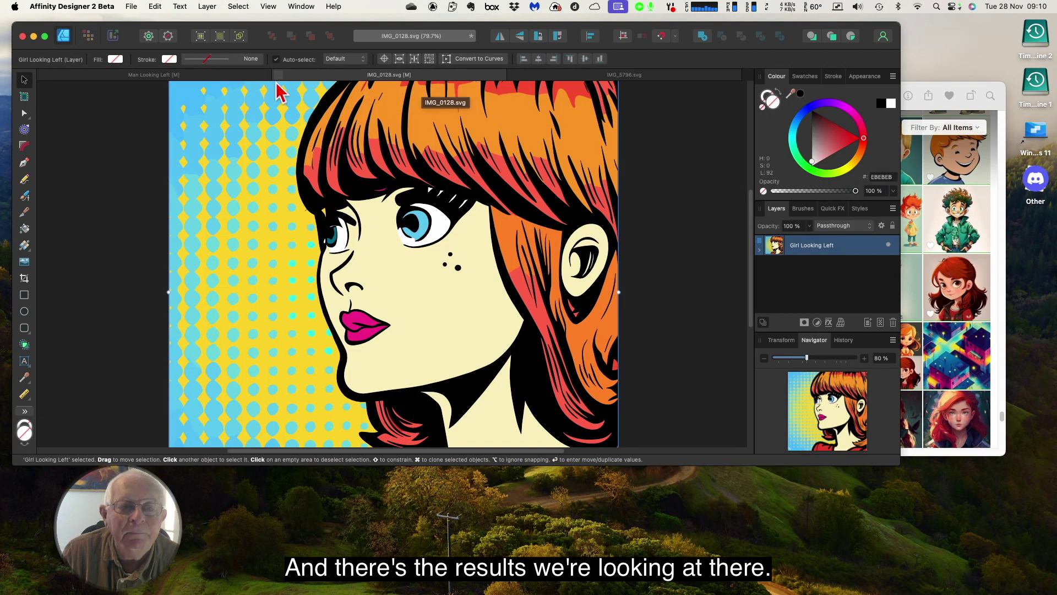
pyautogui.click(174, 79)
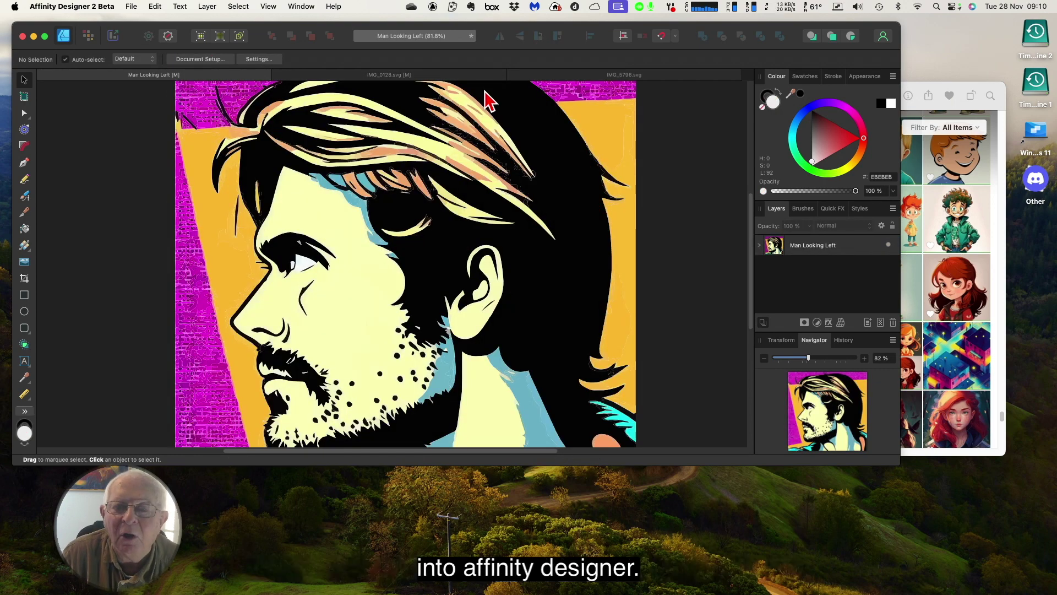
# Step: Expand the Girl Looking Left layer and its group in IMG_0128.svg, examine the list of curves, and collapse the layer
pyautogui.click(452, 77)
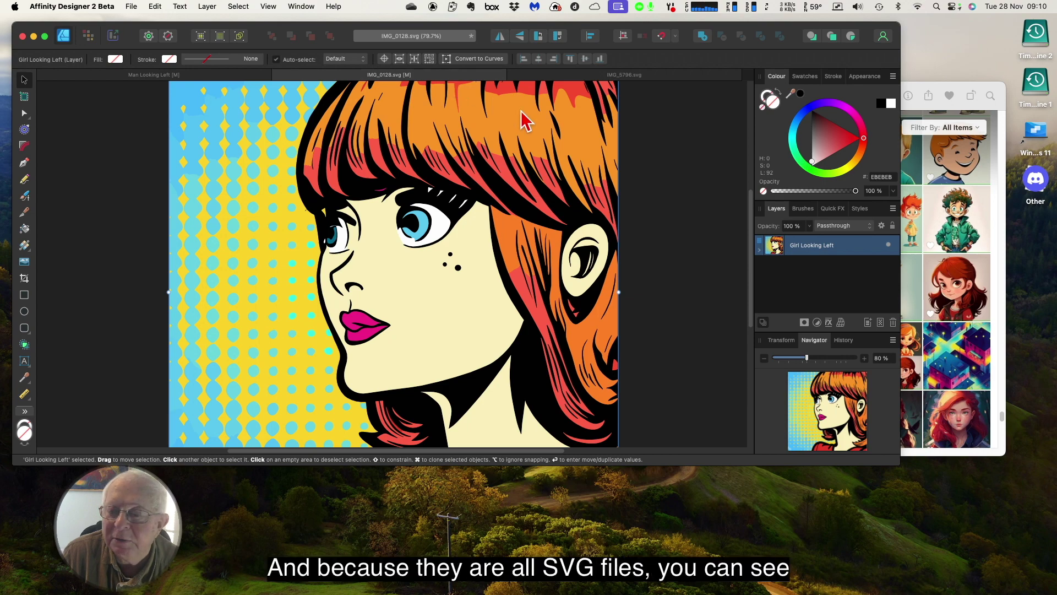
pyautogui.click(759, 249)
pyautogui.click(764, 267)
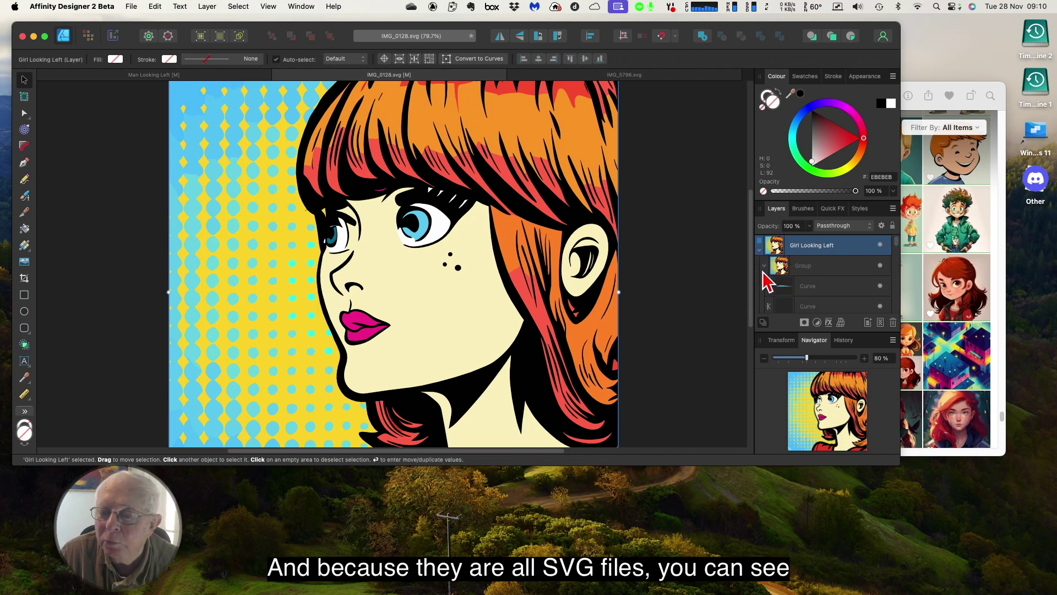
pyautogui.scroll(-1, 770, 379)
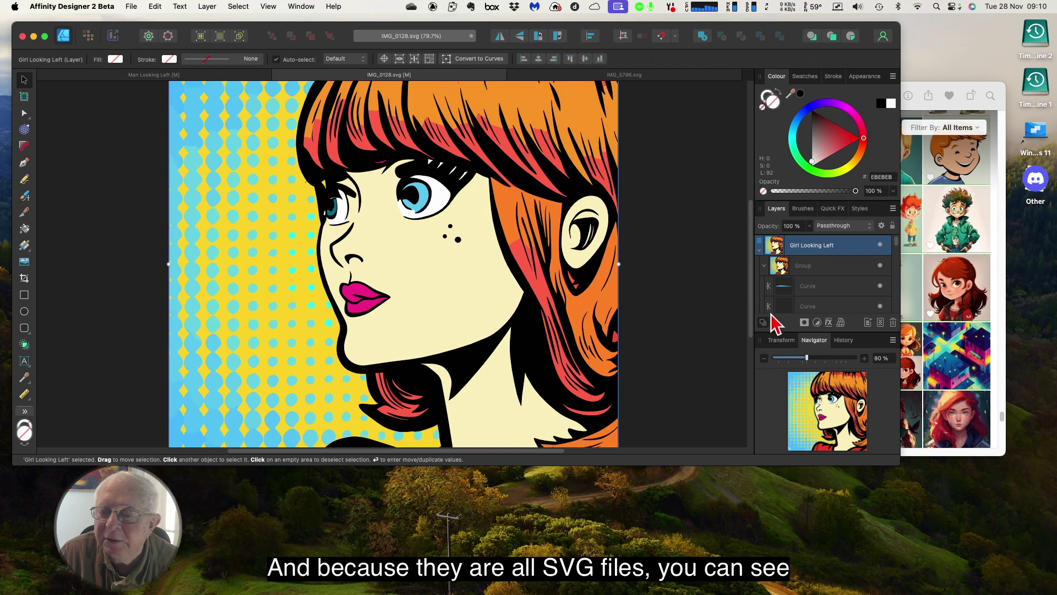
pyautogui.scroll(-2, 796, 276)
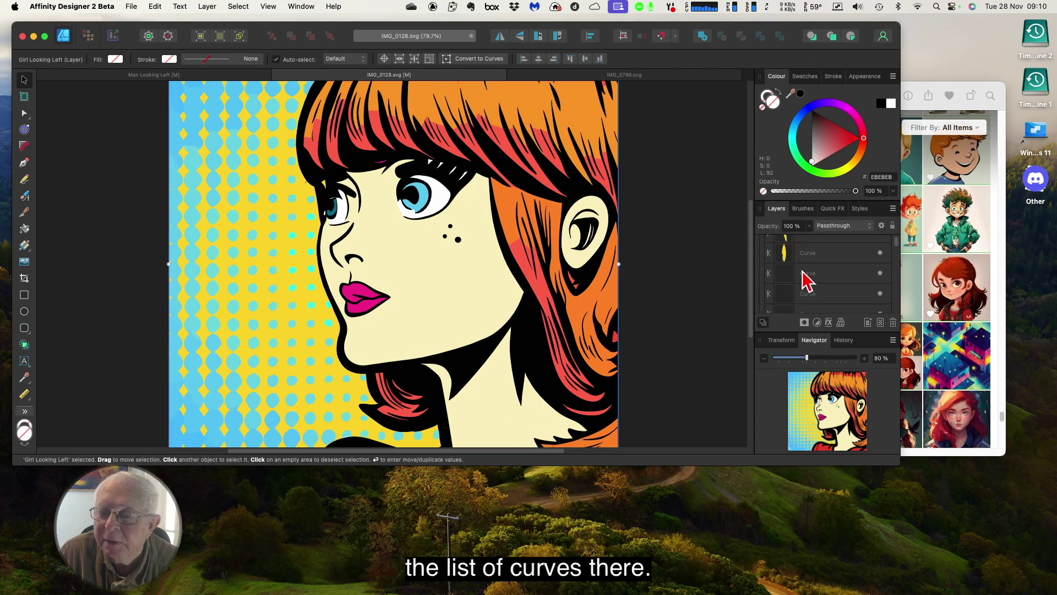
pyautogui.scroll(2, 806, 280)
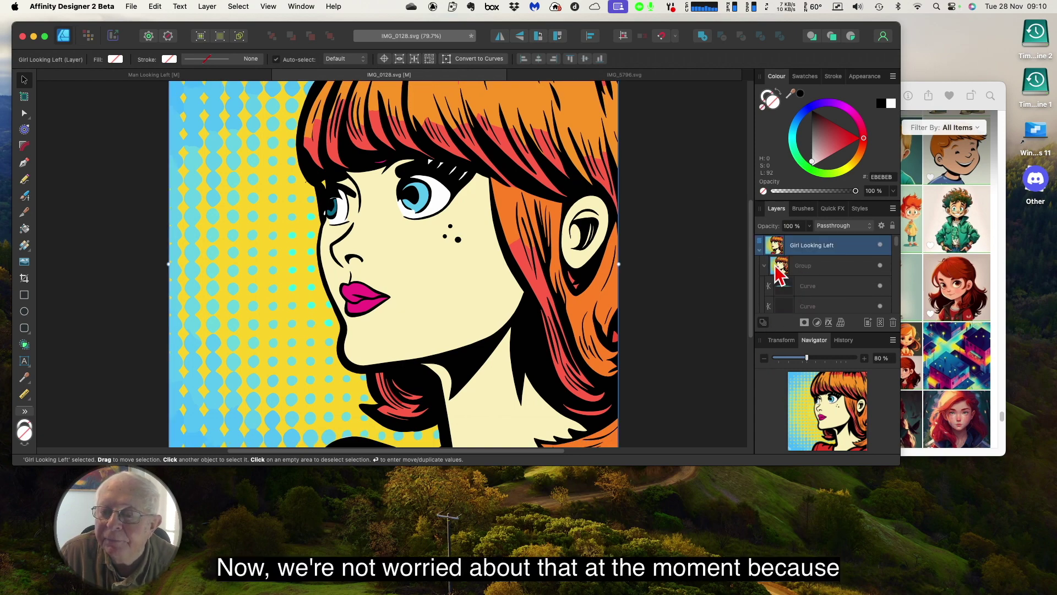
pyautogui.click(760, 249)
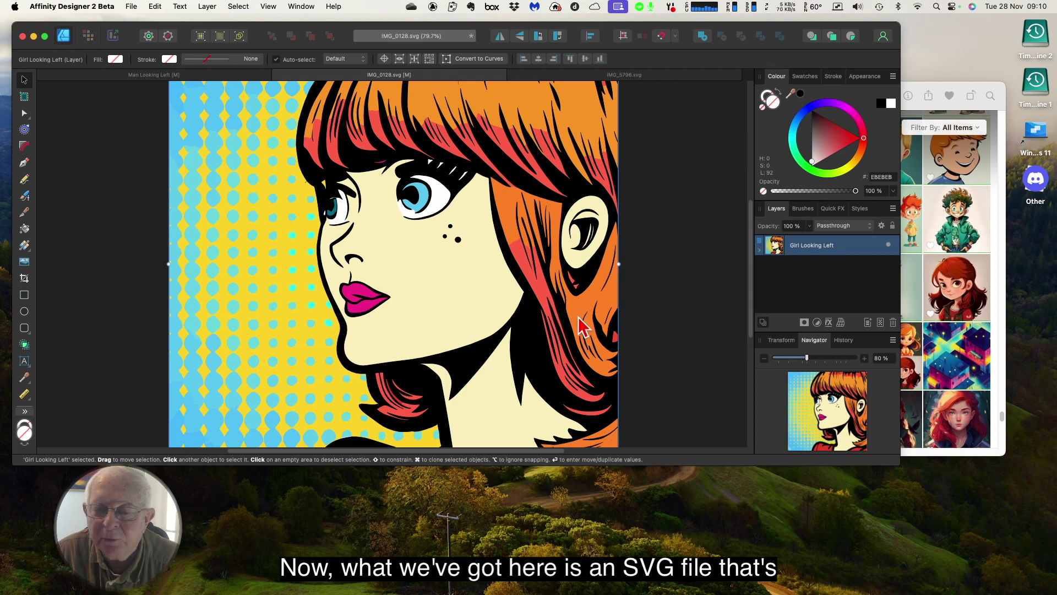
# Step: Check the Girl Looking Left artwork's dimensions and preview the document size in inches in Document Setup without applying the change
pyautogui.click(828, 405)
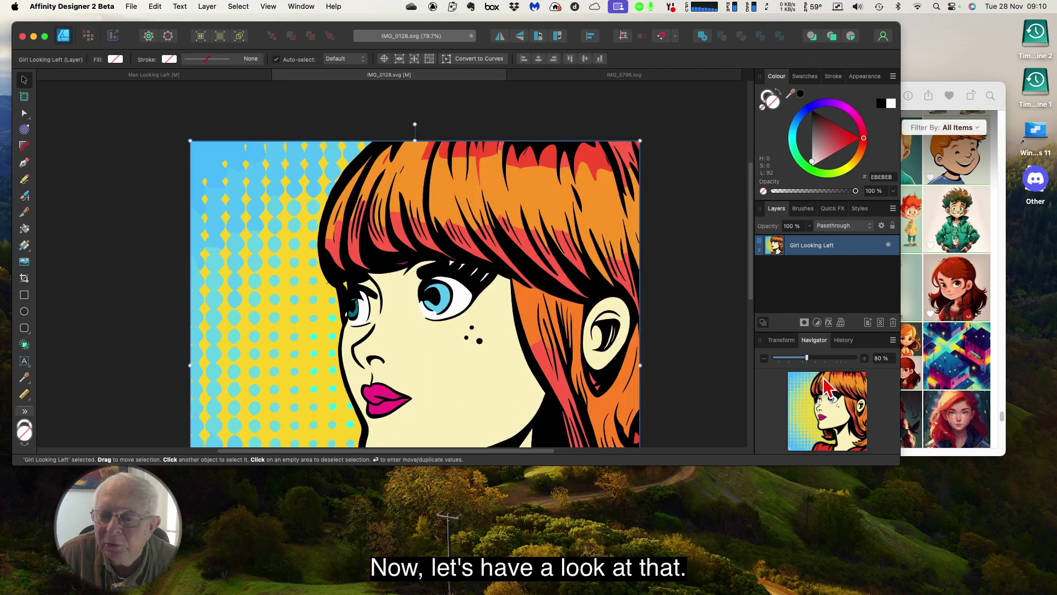
pyautogui.click(782, 341)
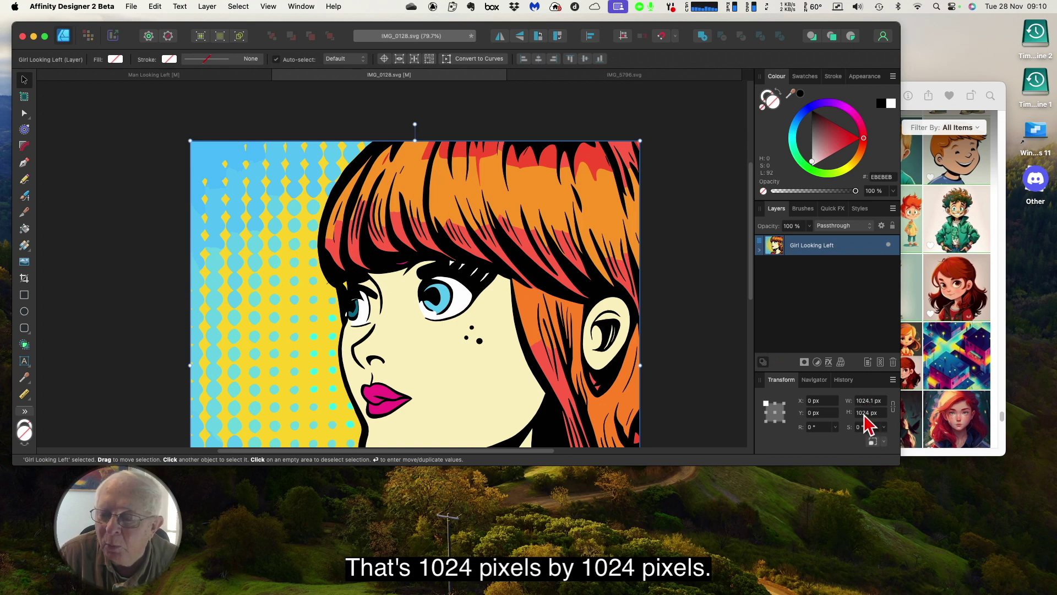
pyautogui.click(131, 8)
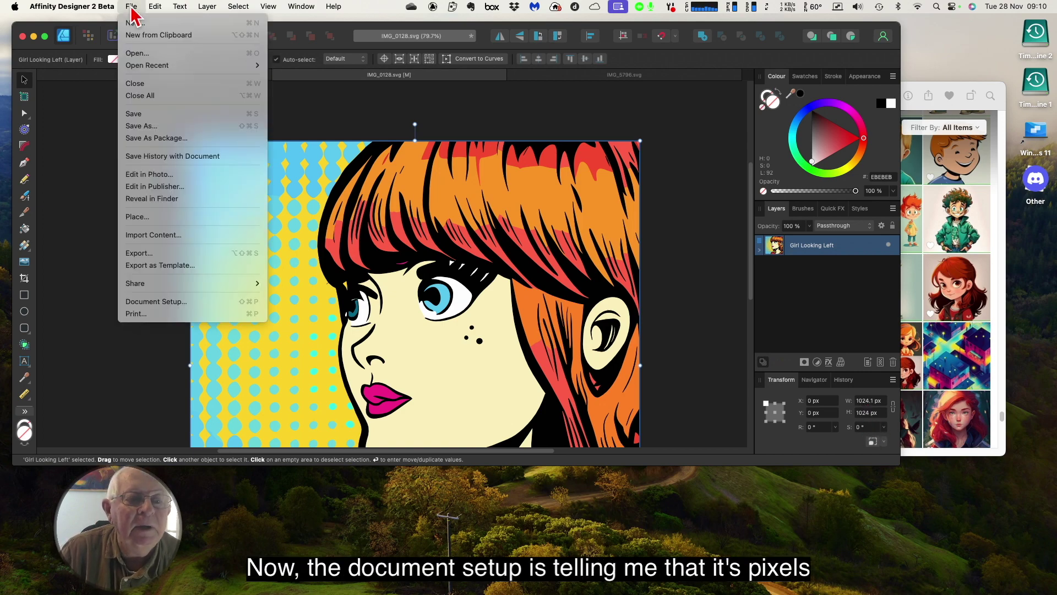
pyautogui.click(157, 303)
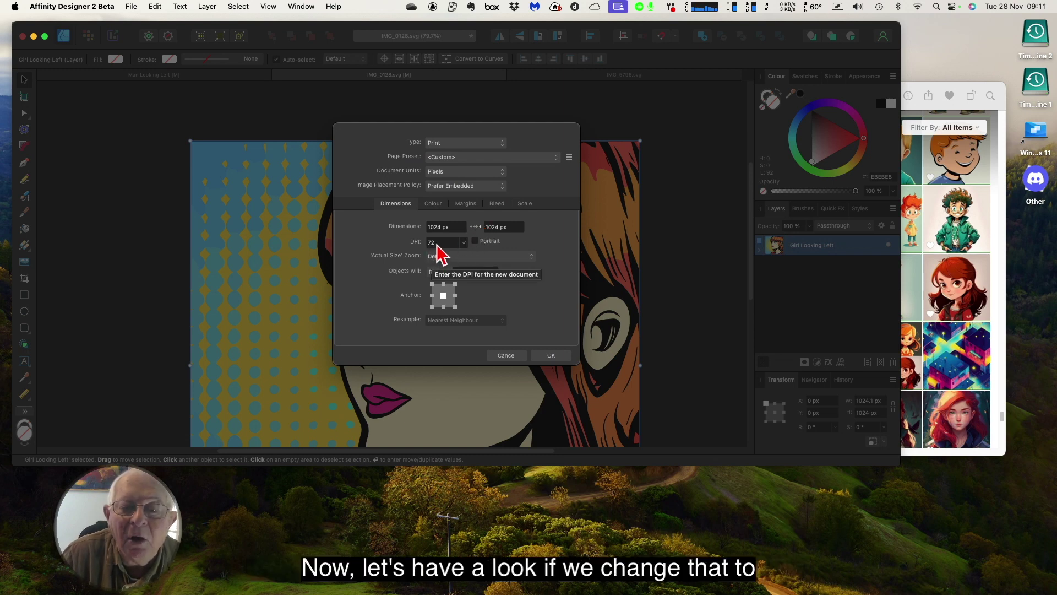
pyautogui.click(499, 172)
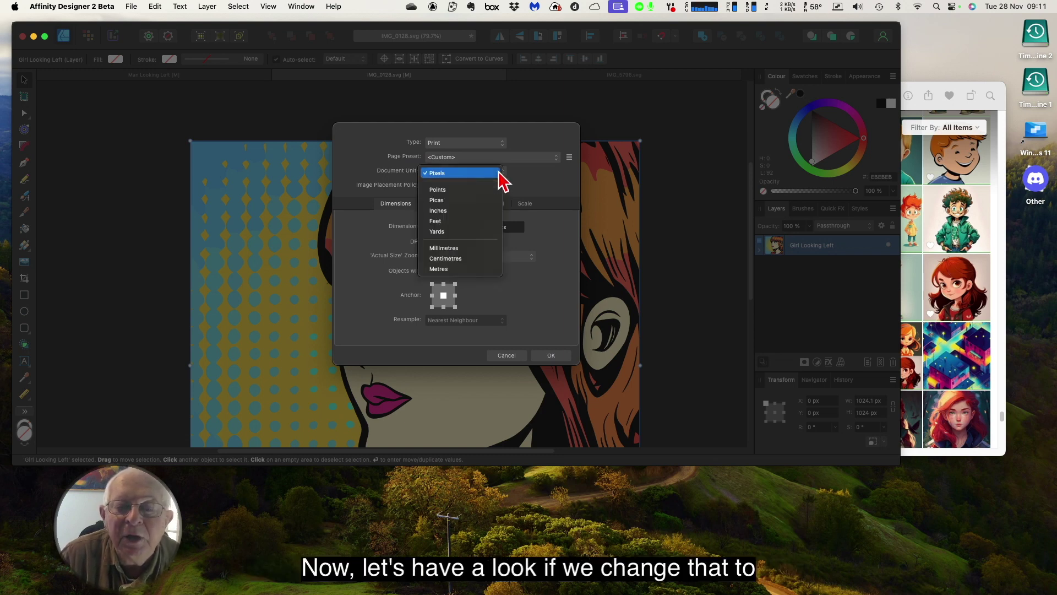
pyautogui.click(457, 210)
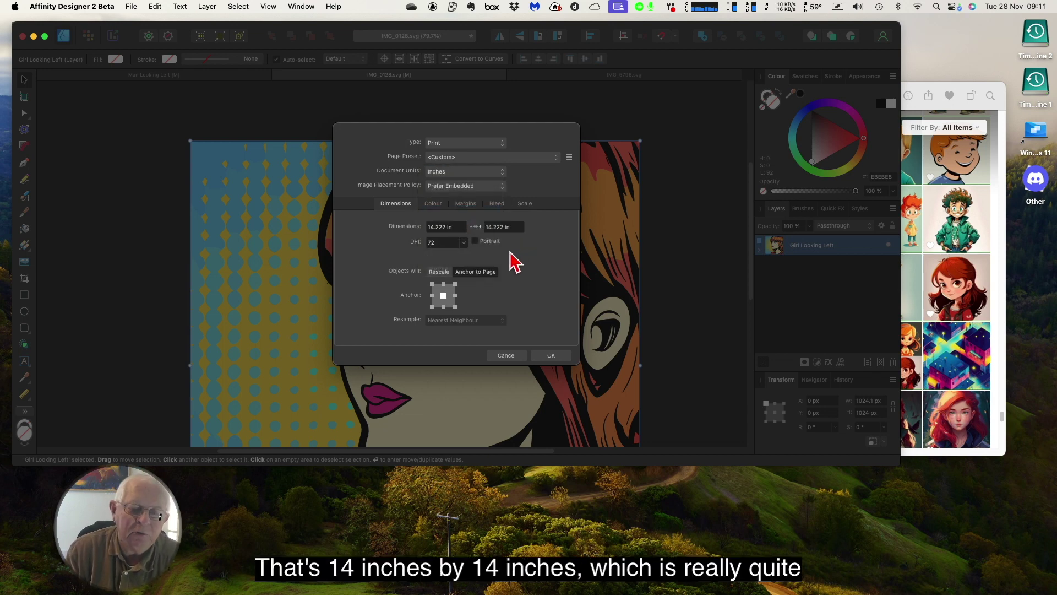
pyautogui.click(506, 355)
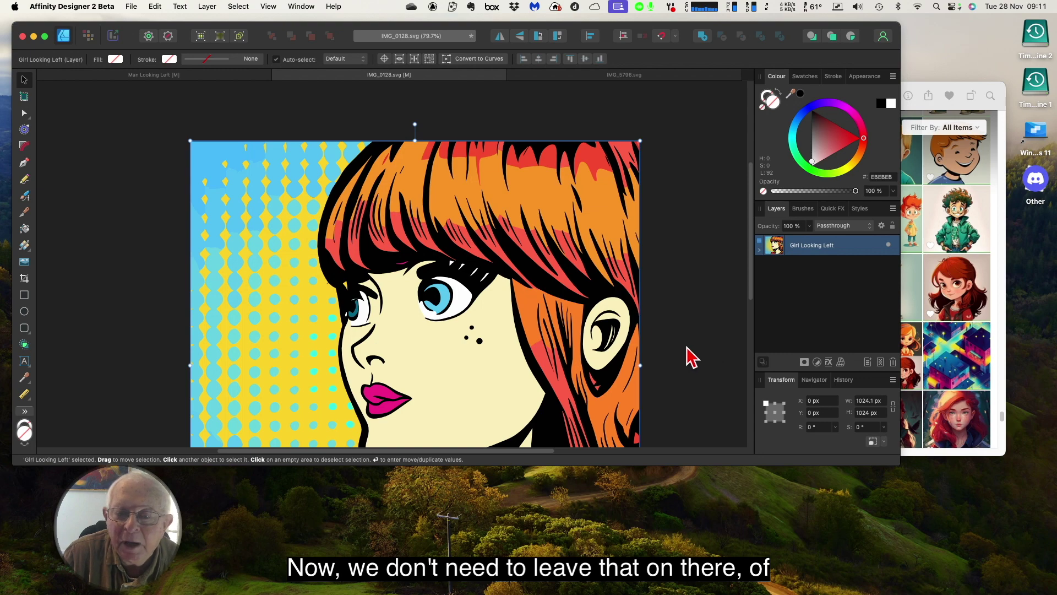
# Step: Review the vector artwork in the Man Looking Left, IMG_5796.svg and IMG_0128.svg documents
pyautogui.scroll(-4, 688, 355)
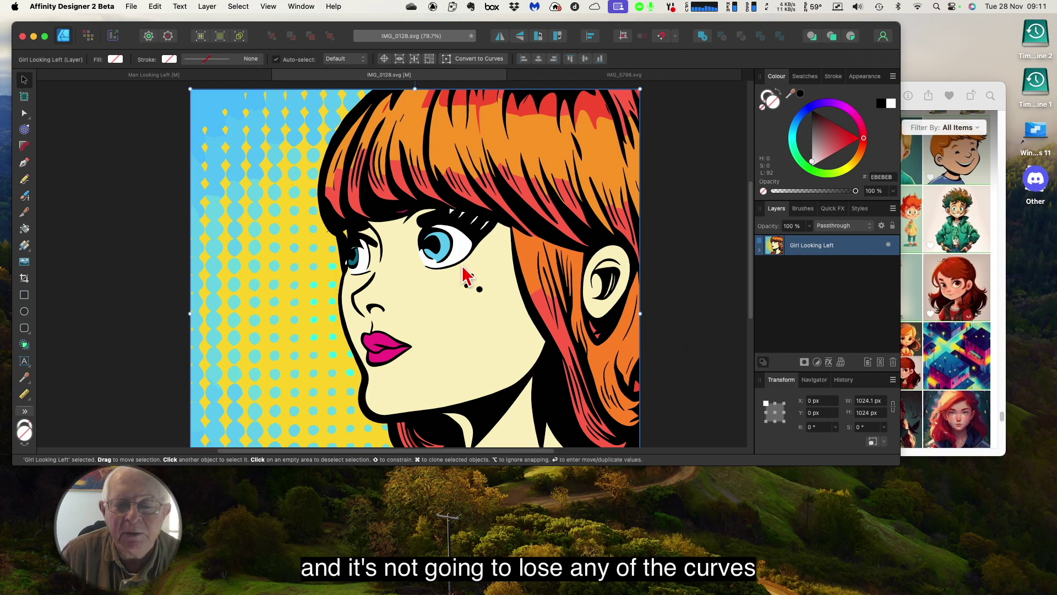
pyautogui.click(199, 76)
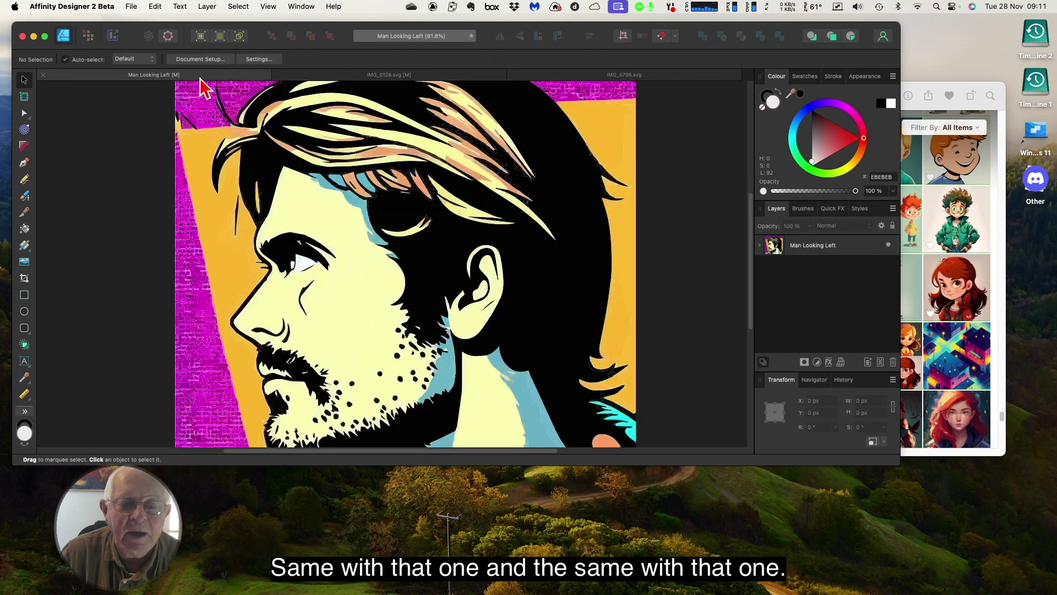
pyautogui.click(616, 77)
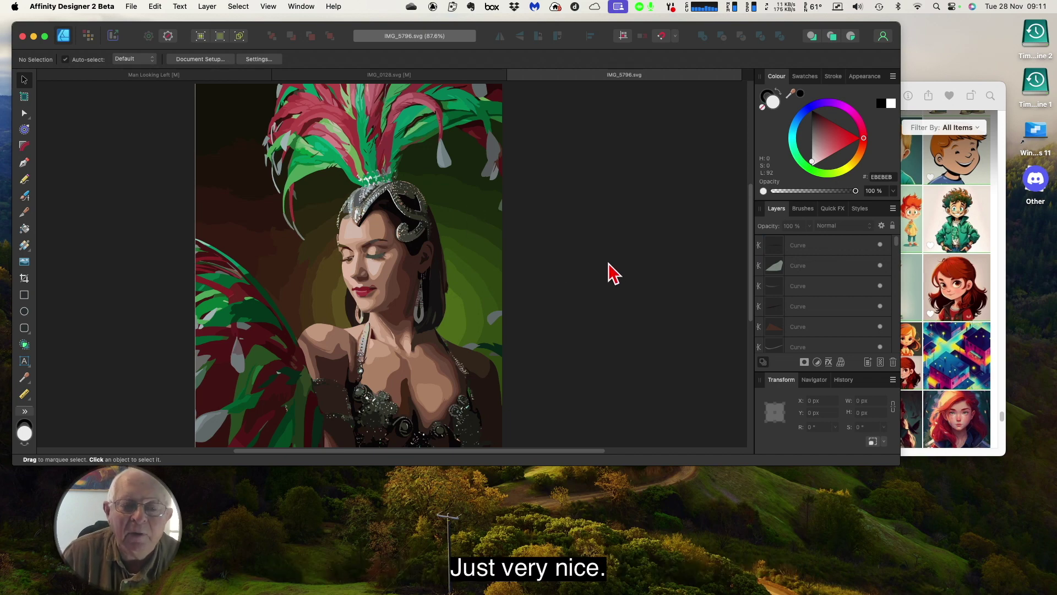
pyautogui.click(368, 76)
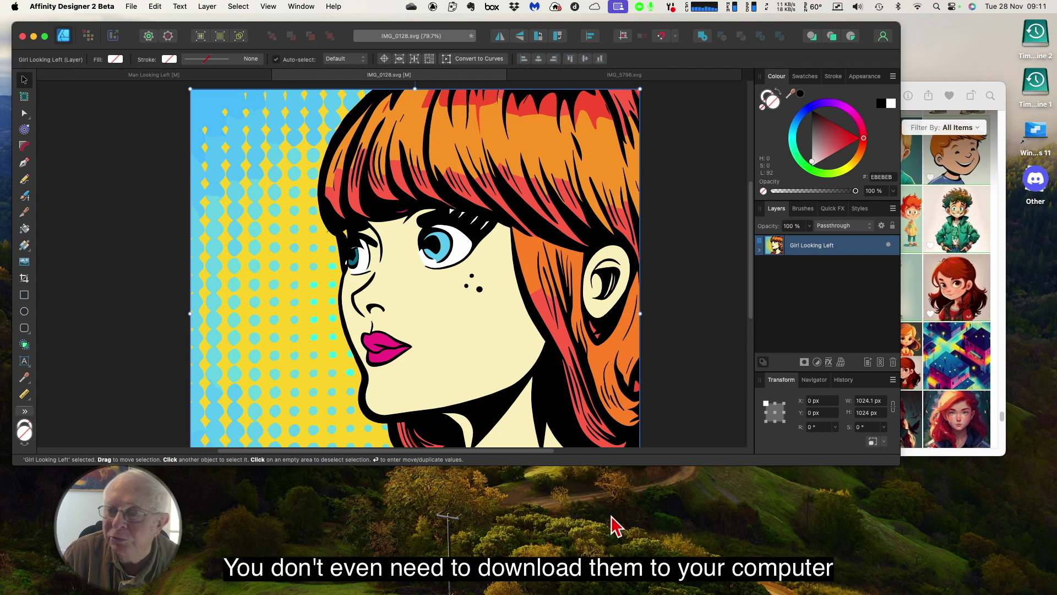
# Step: Switch to Adobe Express in Safari, search for "svg" and open the Convert to SVG tool
pyautogui.click(915, 93)
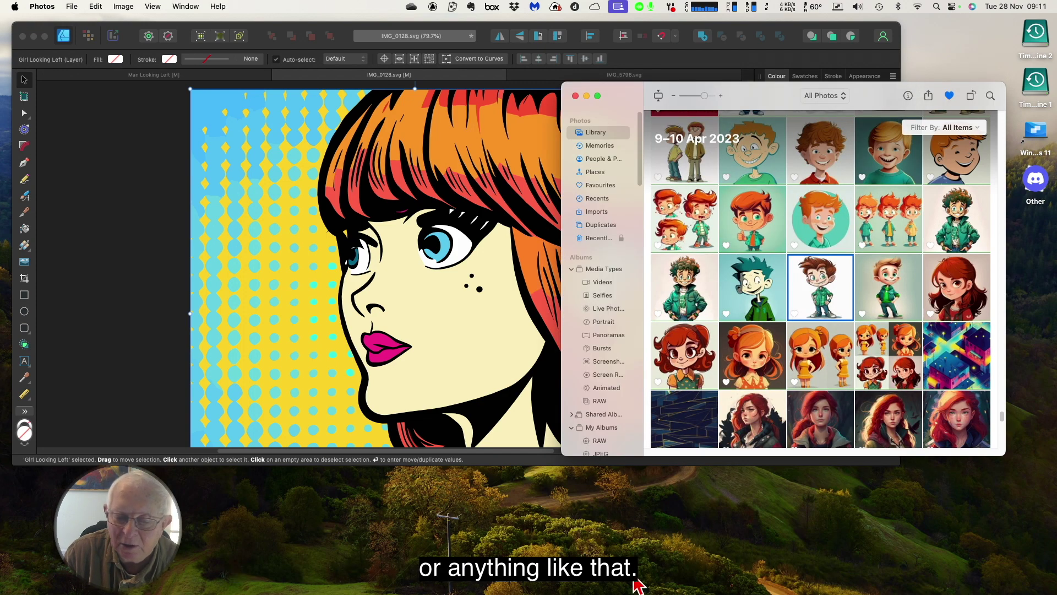
pyautogui.moveTo(639, 593)
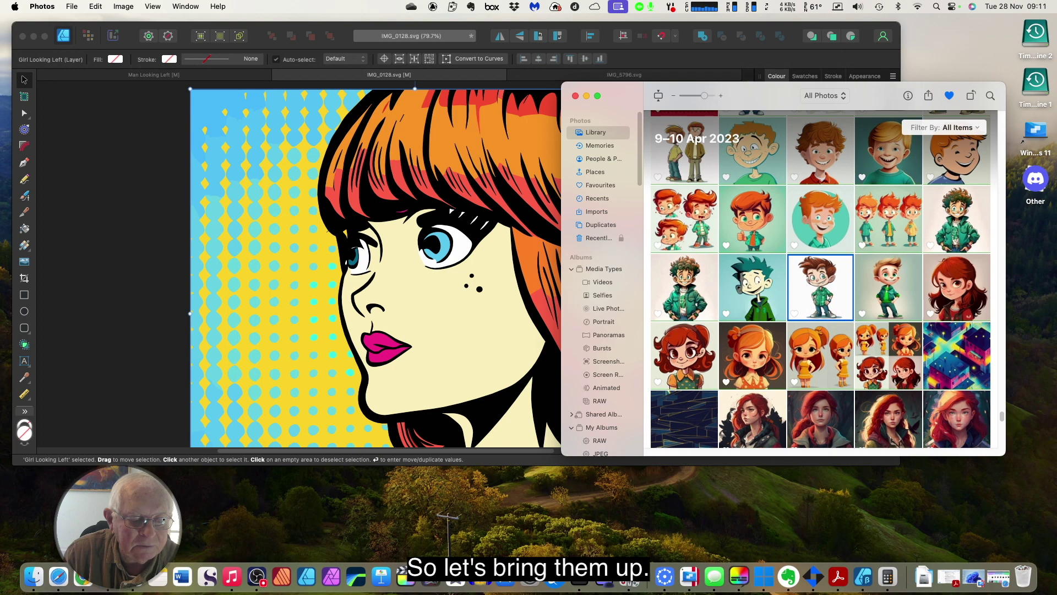
pyautogui.click(60, 584)
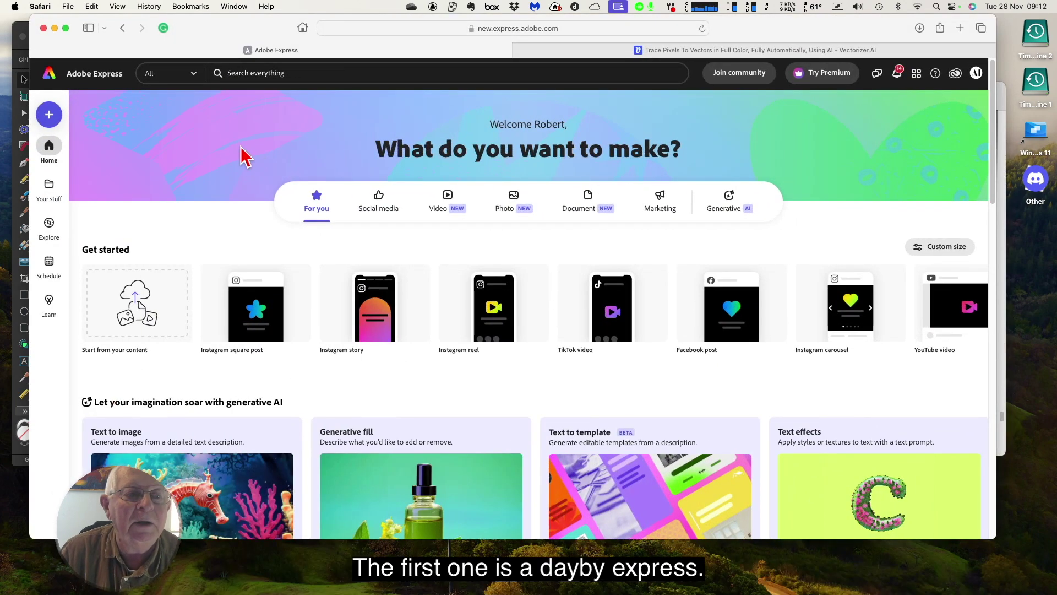
pyautogui.moveTo(225, 34); pyautogui.dragTo(198, 26)
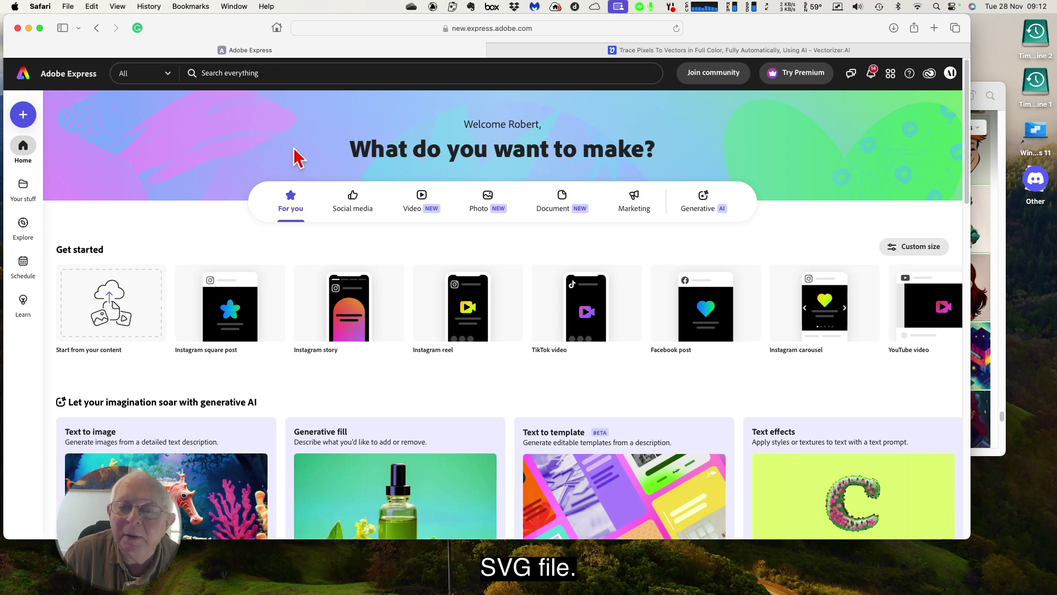
pyautogui.click(353, 72)
pyautogui.write('svg')
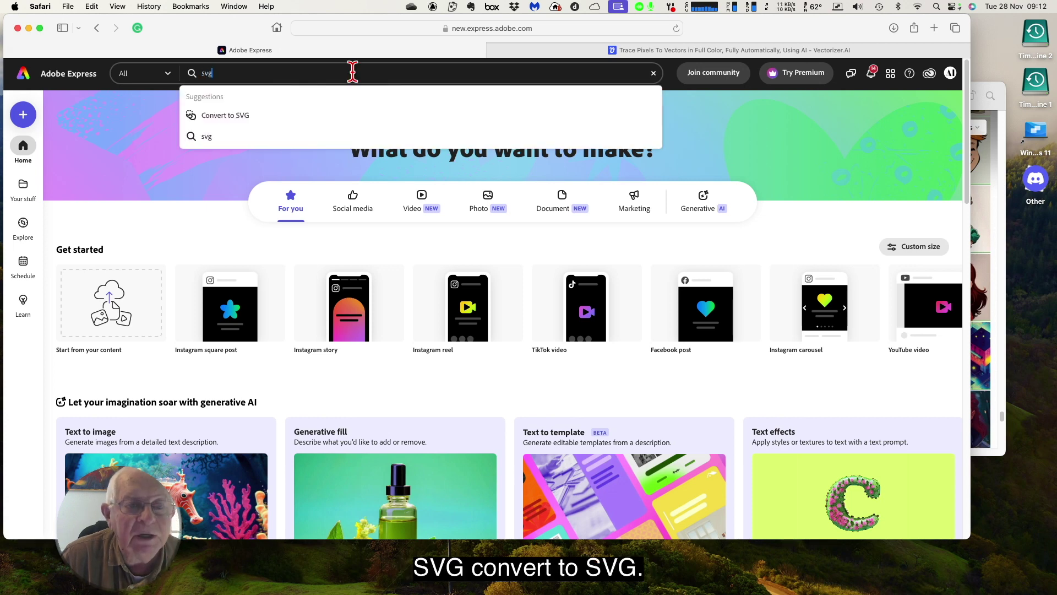
pyautogui.click(236, 117)
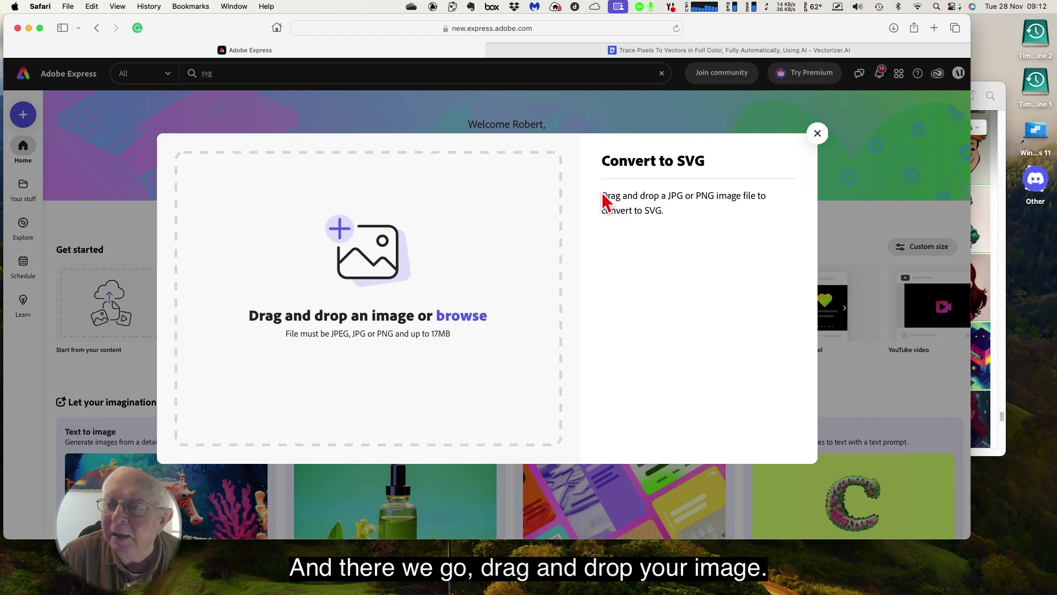
# Step: Convert the Photos library image of the brown-haired cartoon boy in a green T-shirt to SVG in Adobe Express
pyautogui.click(999, 176)
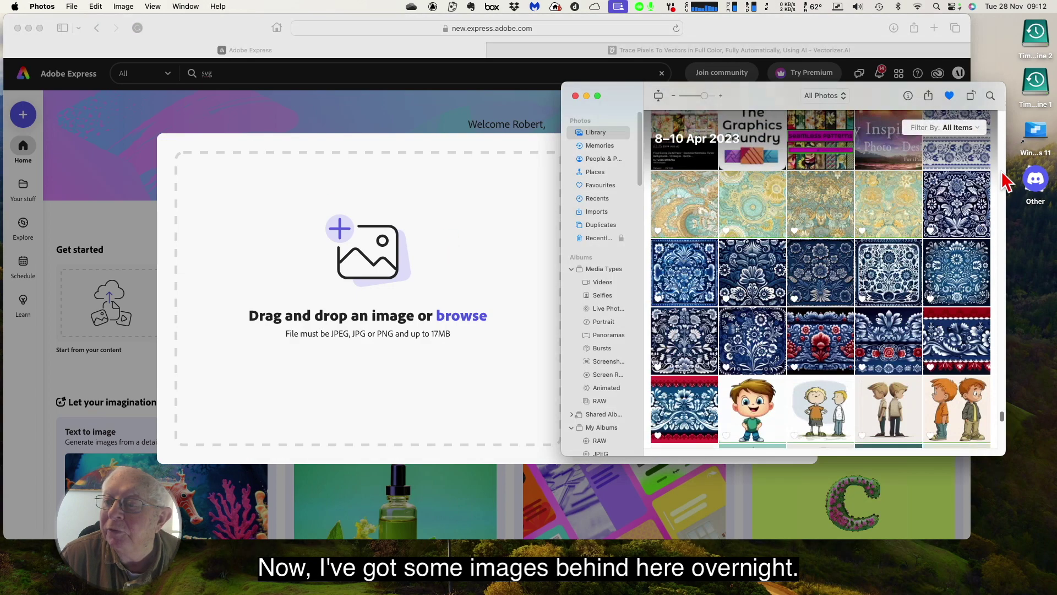
pyautogui.scroll(-5, 857, 192)
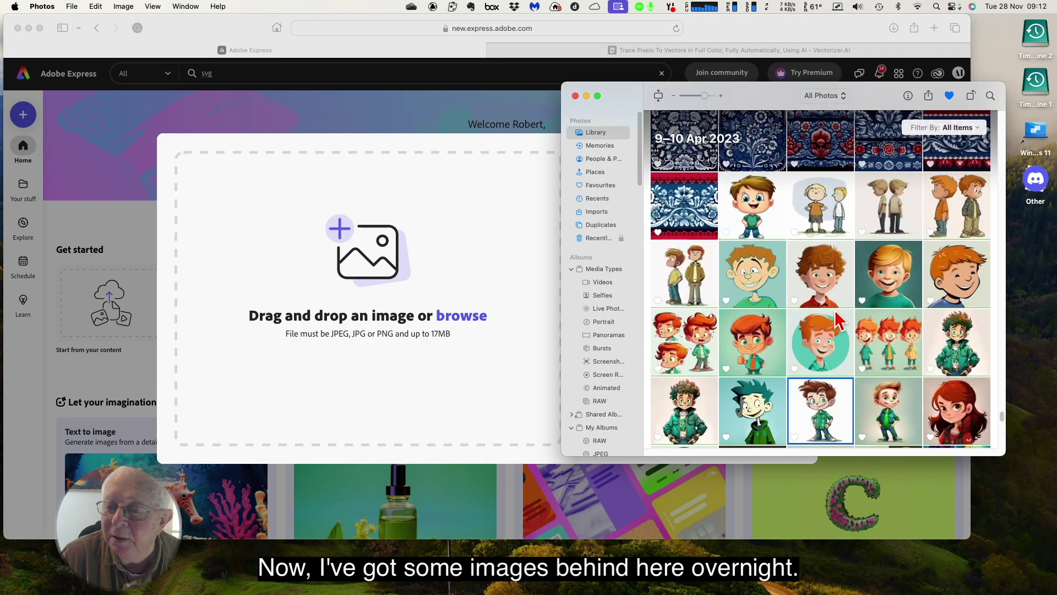
pyautogui.click(757, 207)
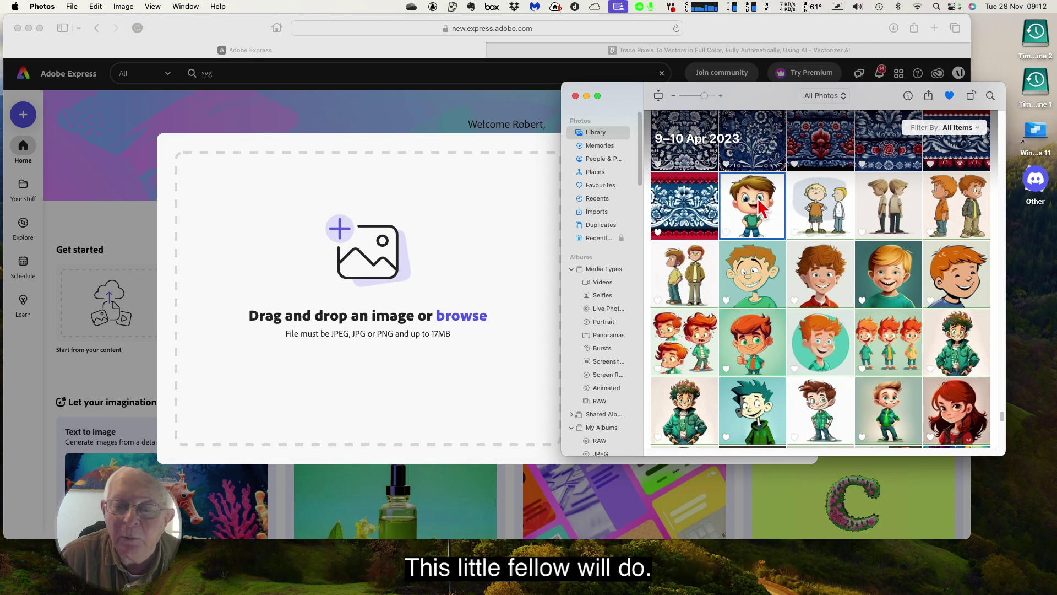
pyautogui.moveTo(757, 207); pyautogui.dragTo(372, 260)
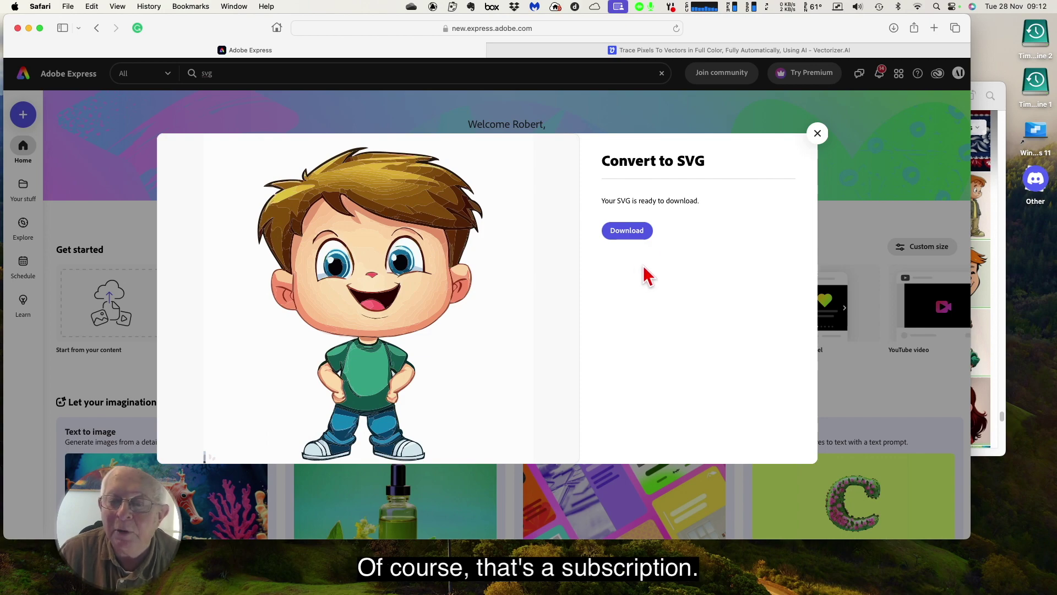
# Step: Download the converted SVG to the Pictures folder as "Cartoon Boy.svg"
pyautogui.click(628, 231)
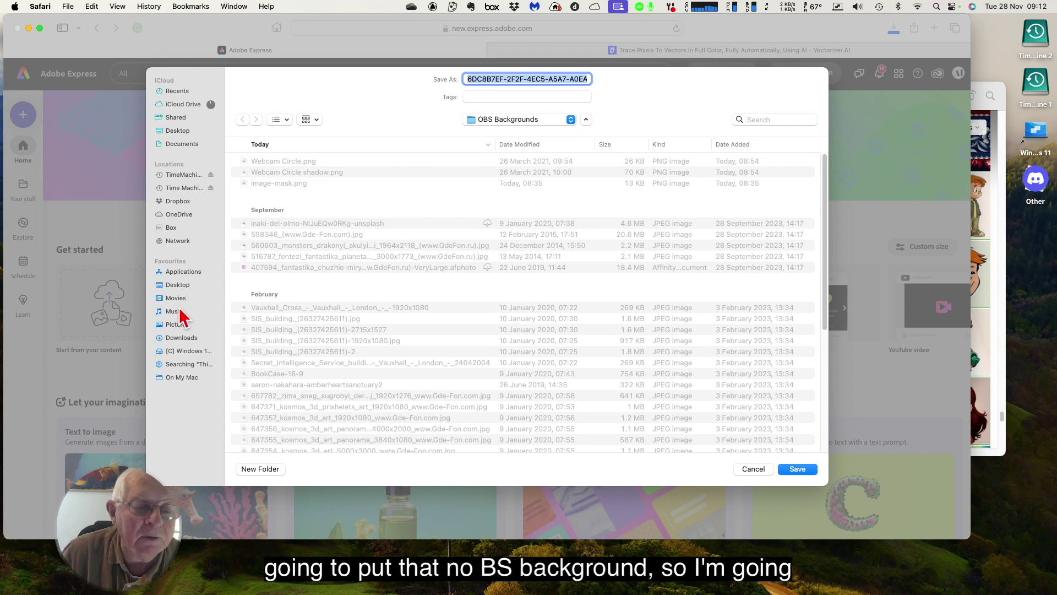
pyautogui.click(178, 325)
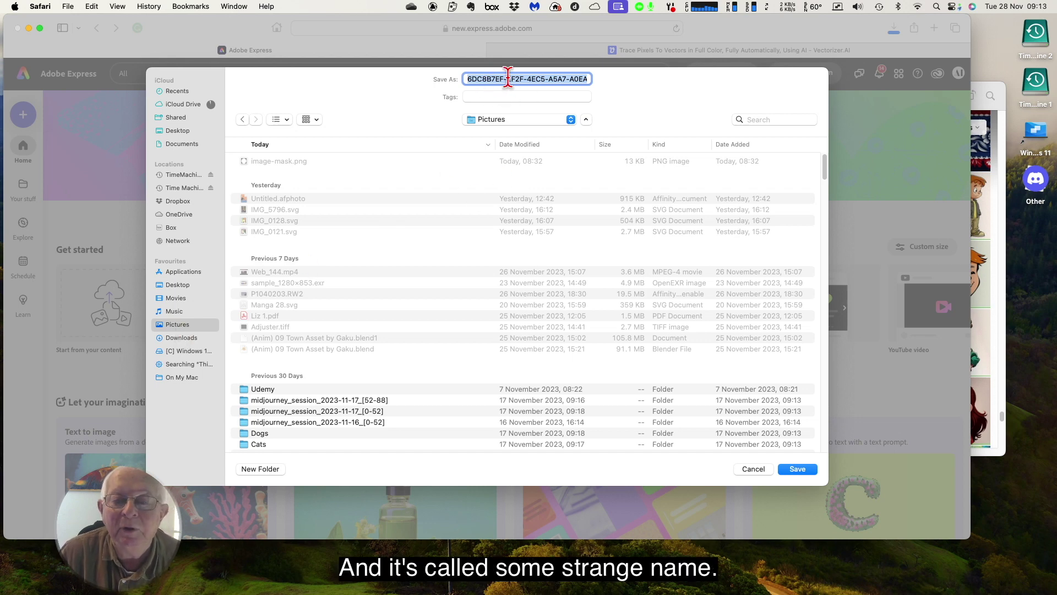
pyautogui.write('Cartoon Boy.svg')
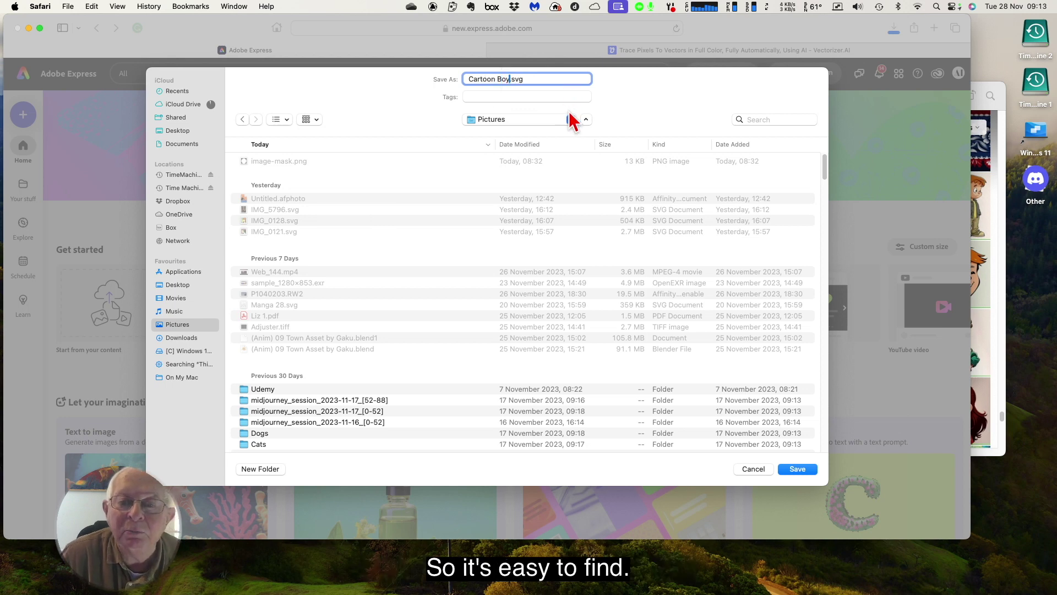
pyautogui.click(796, 469)
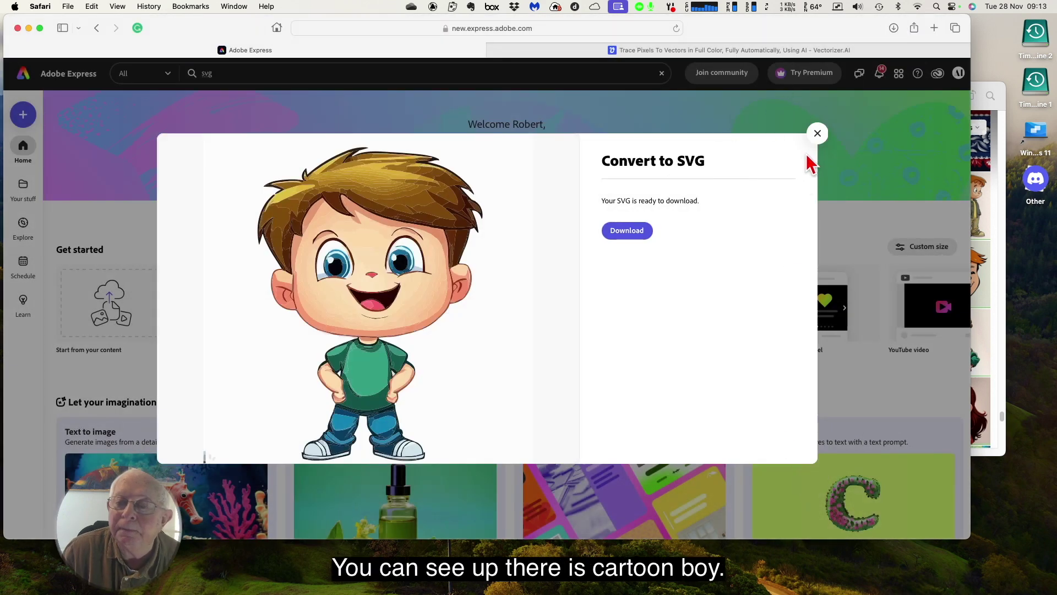
# Step: Check the browser's download list for Cartoon Boy.svg and close the Convert to SVG dialog
pyautogui.click(894, 29)
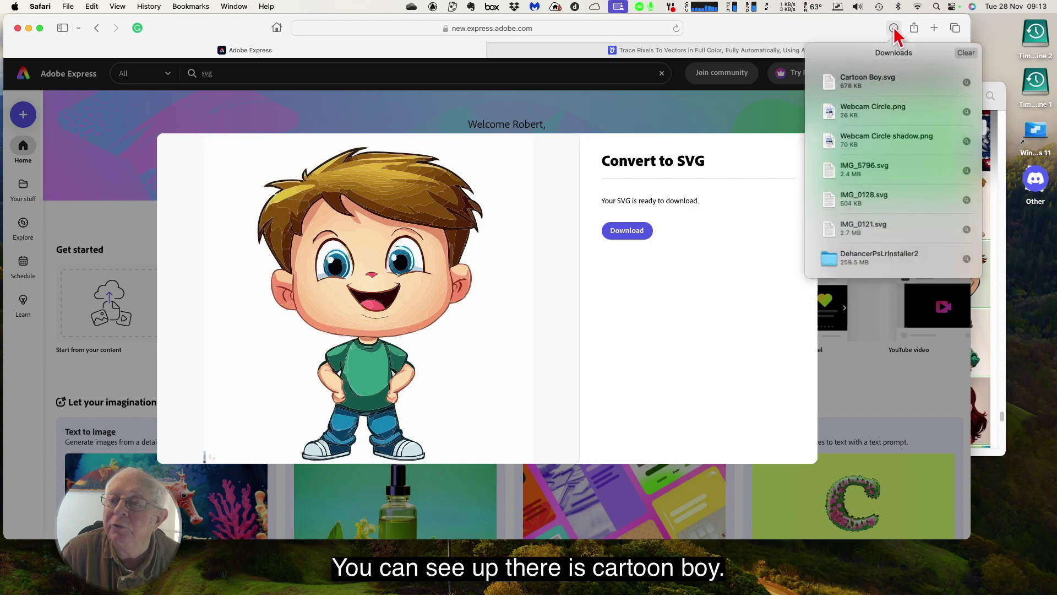
pyautogui.click(780, 44)
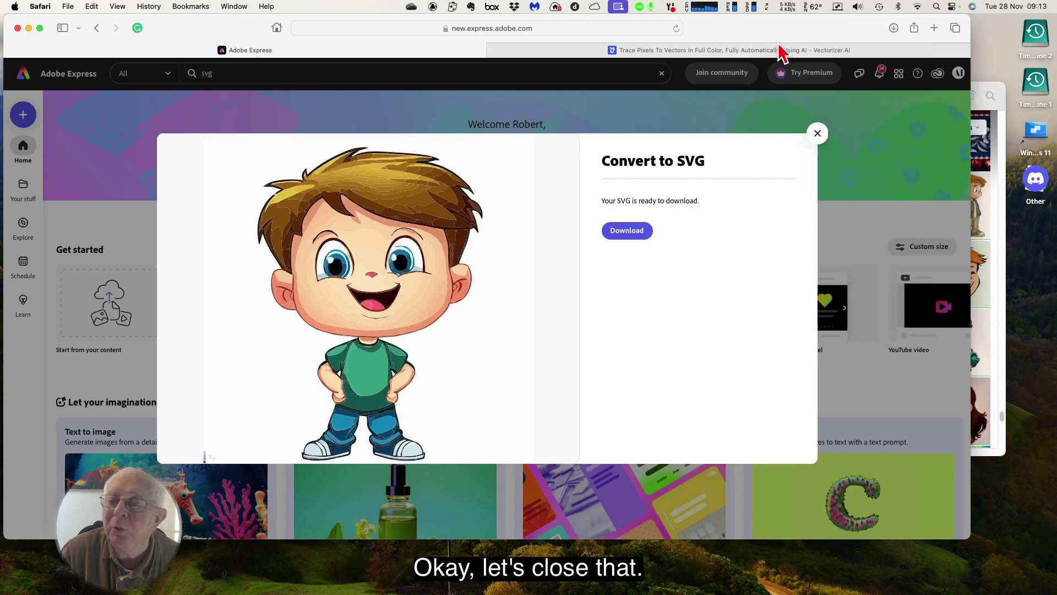
pyautogui.click(818, 134)
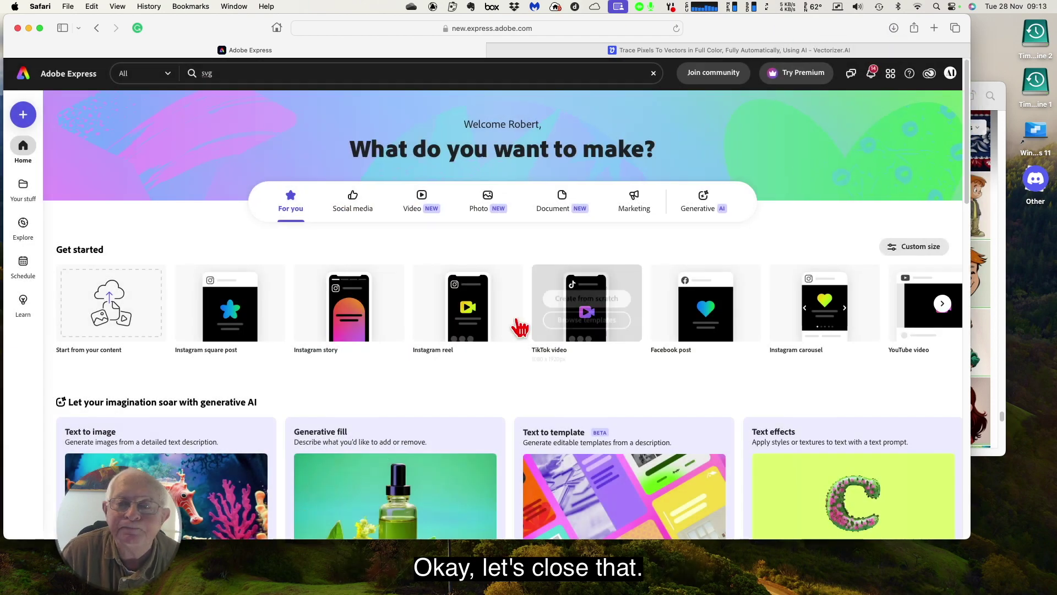
# Step: Switch to Finder, try to open Cartoon Boy.svg from the Pictures folder, and dismiss the Linearity Cloud window
pyautogui.moveTo(66, 592)
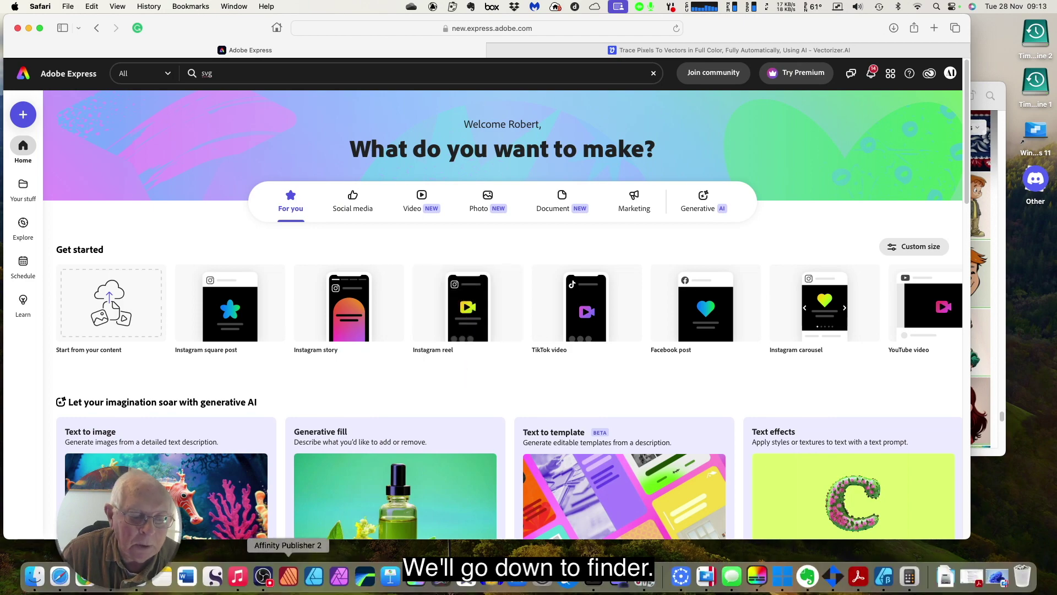
pyautogui.click(36, 579)
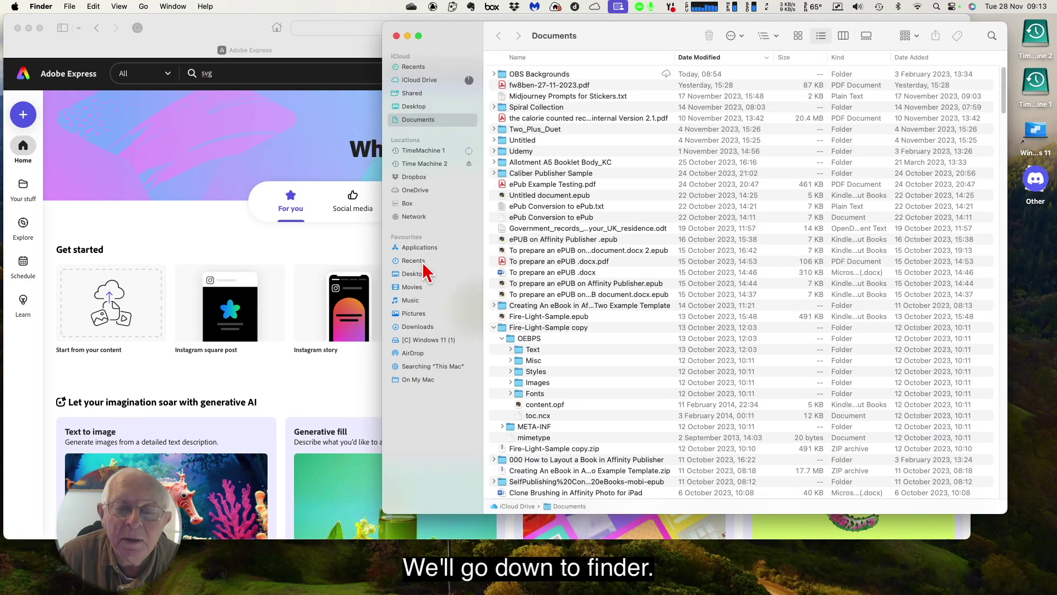
pyautogui.click(414, 315)
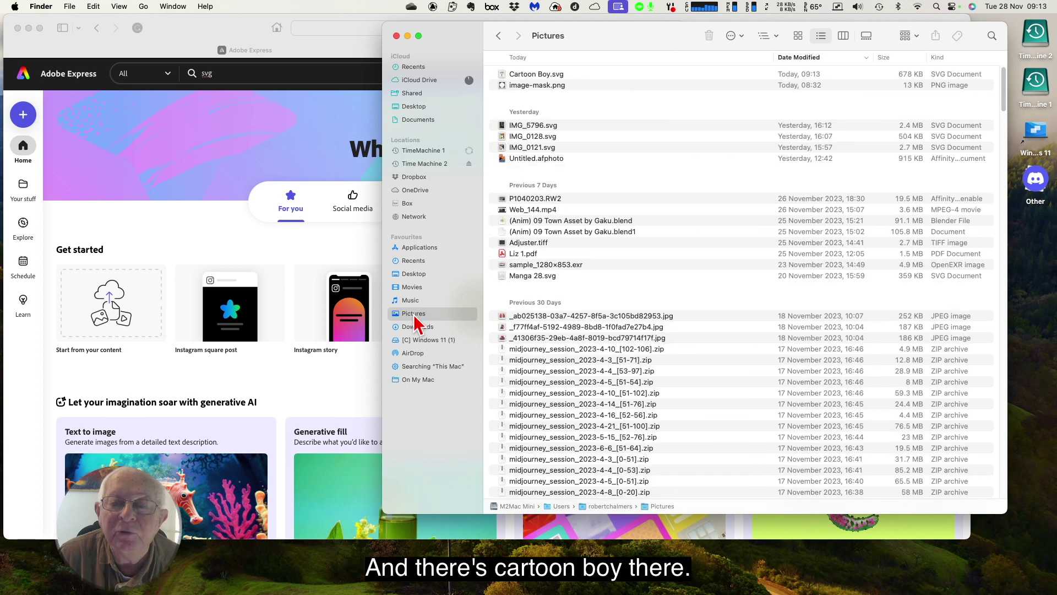
pyautogui.click(530, 75)
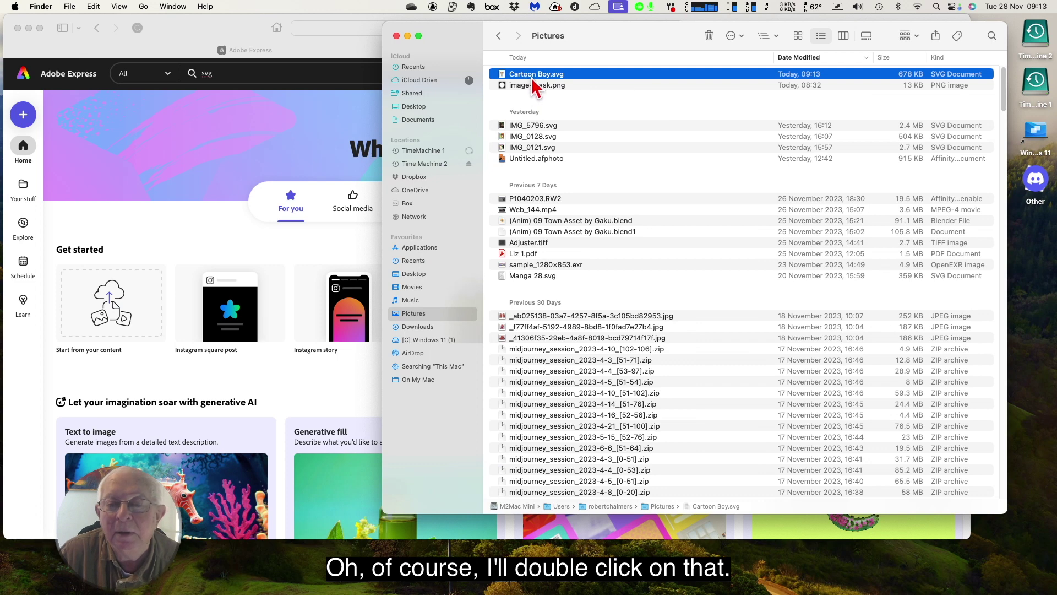
pyautogui.press('super+o')
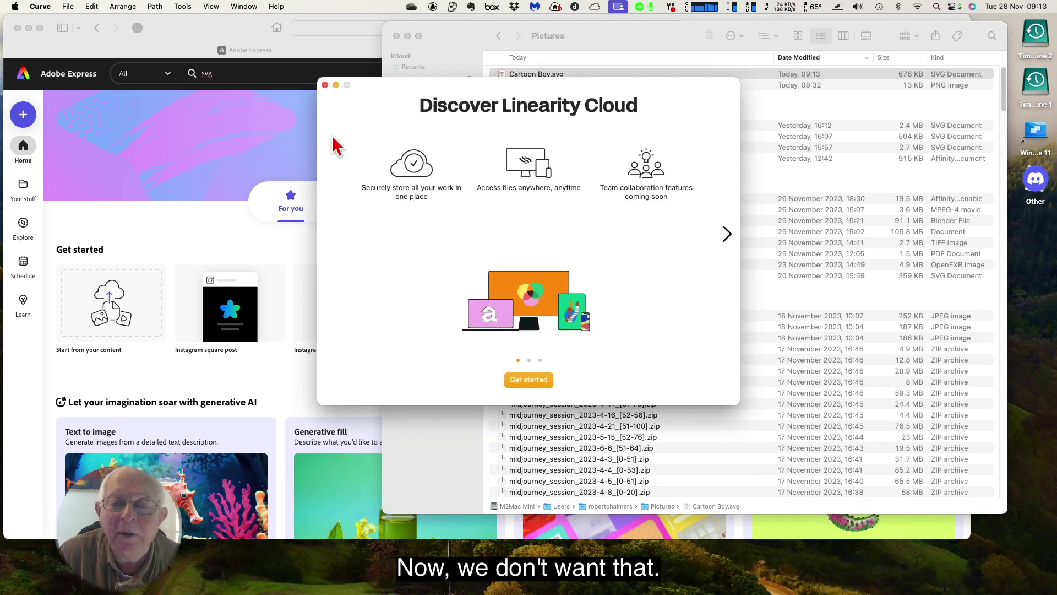
pyautogui.click(325, 85)
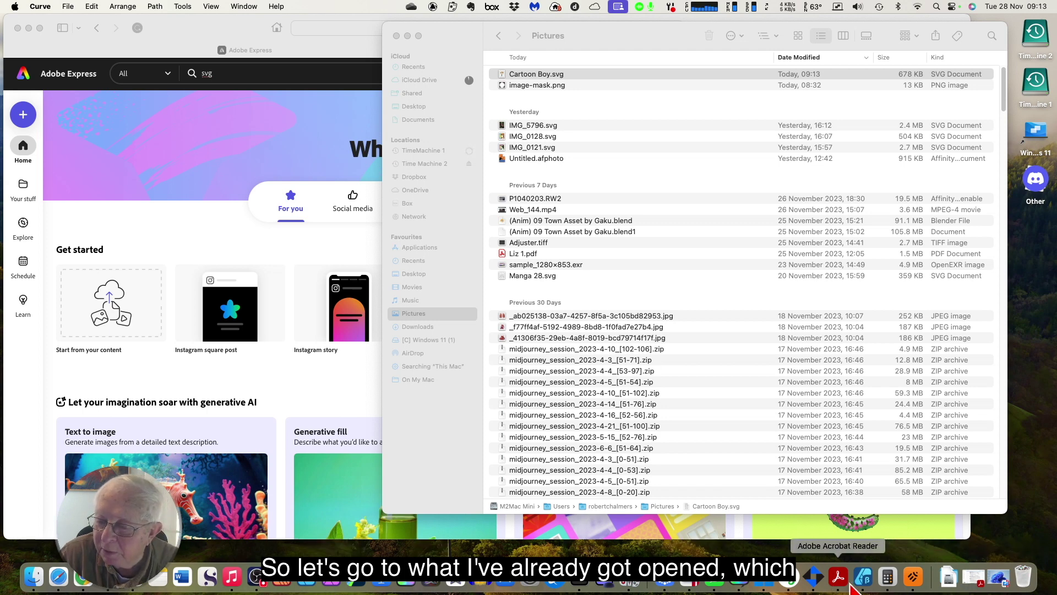
# Step: Switch to Affinity Designer 2 Beta and open Cartoon Boy.svg from the Pictures folder
pyautogui.click(814, 575)
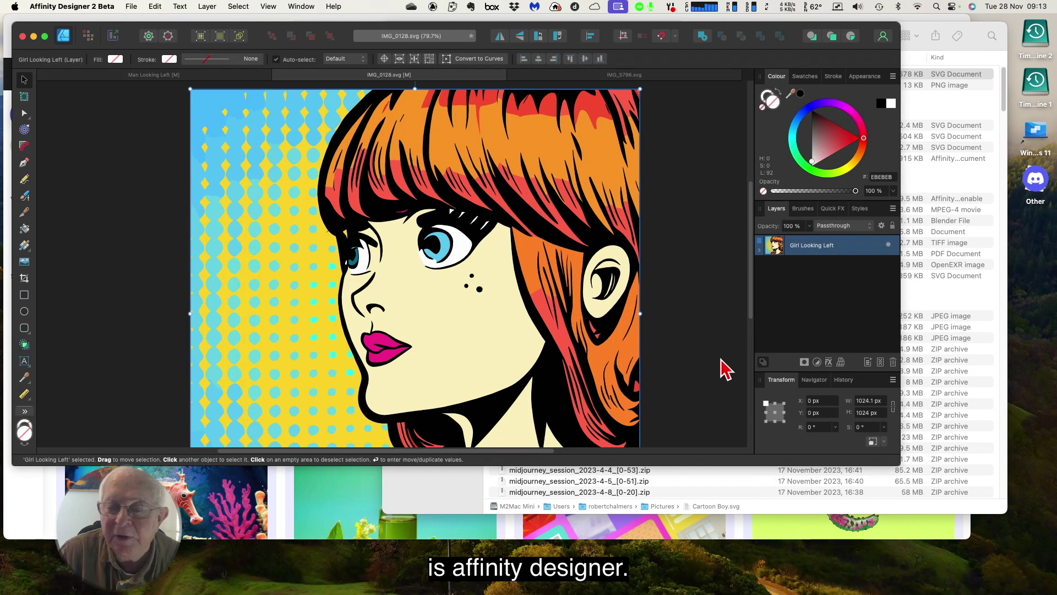
pyautogui.click(131, 6)
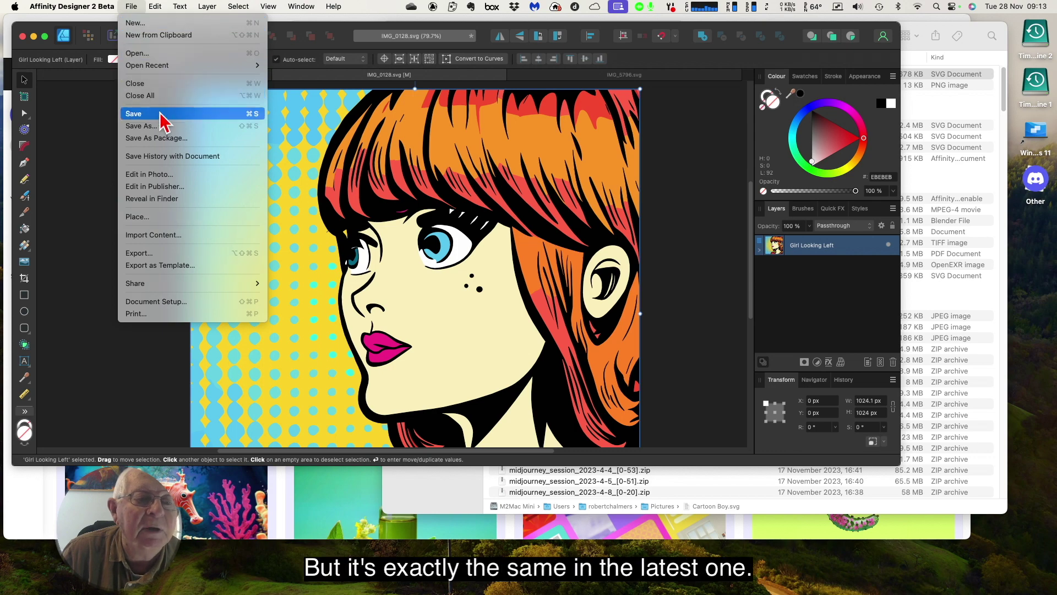
pyautogui.click(136, 55)
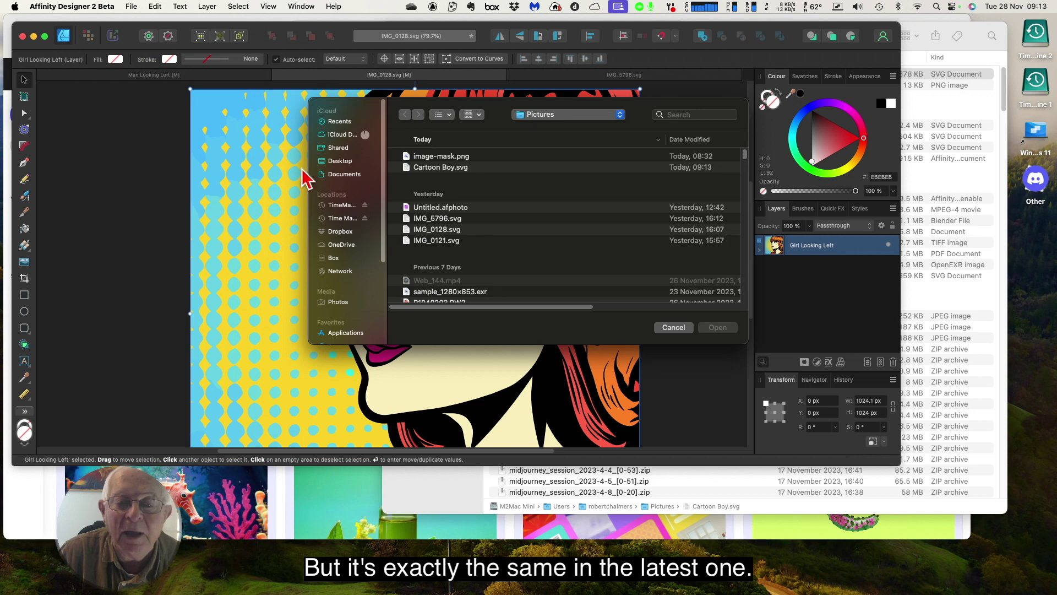
pyautogui.click(444, 167)
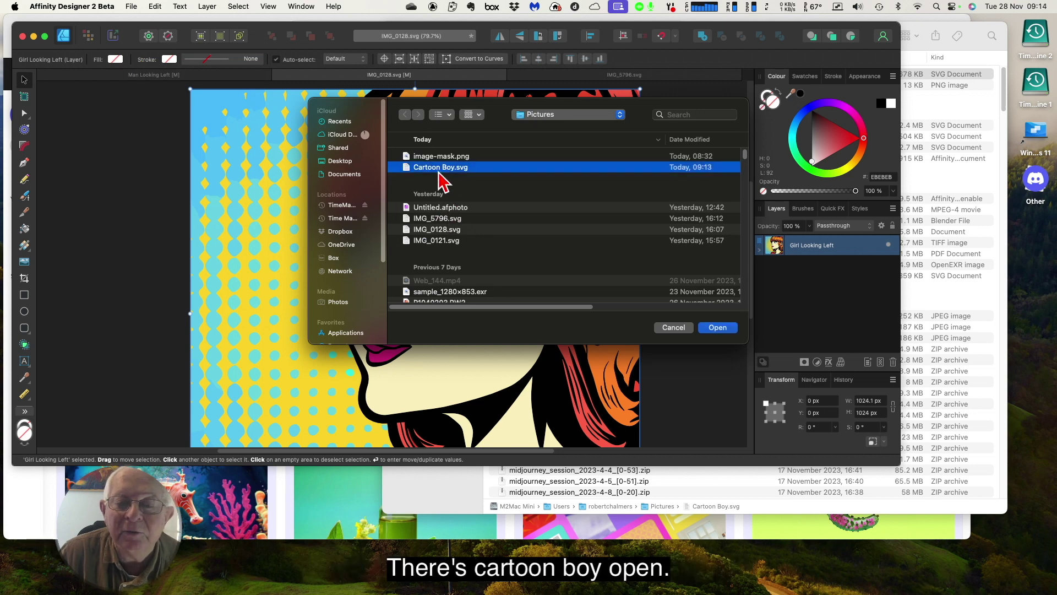
pyautogui.click(715, 328)
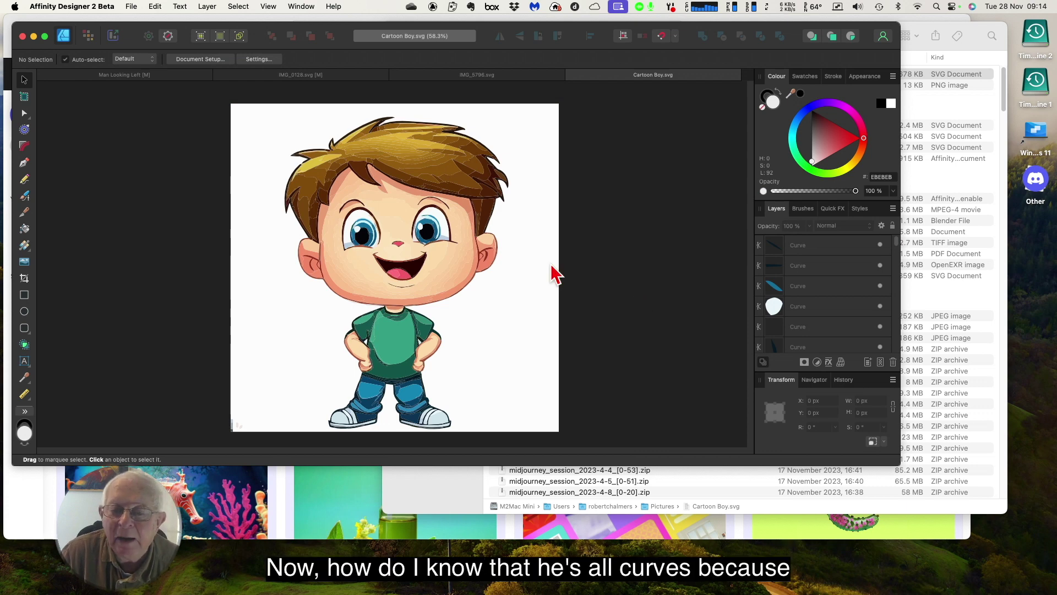
# Step: Select the white background curves of the cartoon boy and inspect the curve layers, the navigator preview and the object's size
pyautogui.click(523, 245)
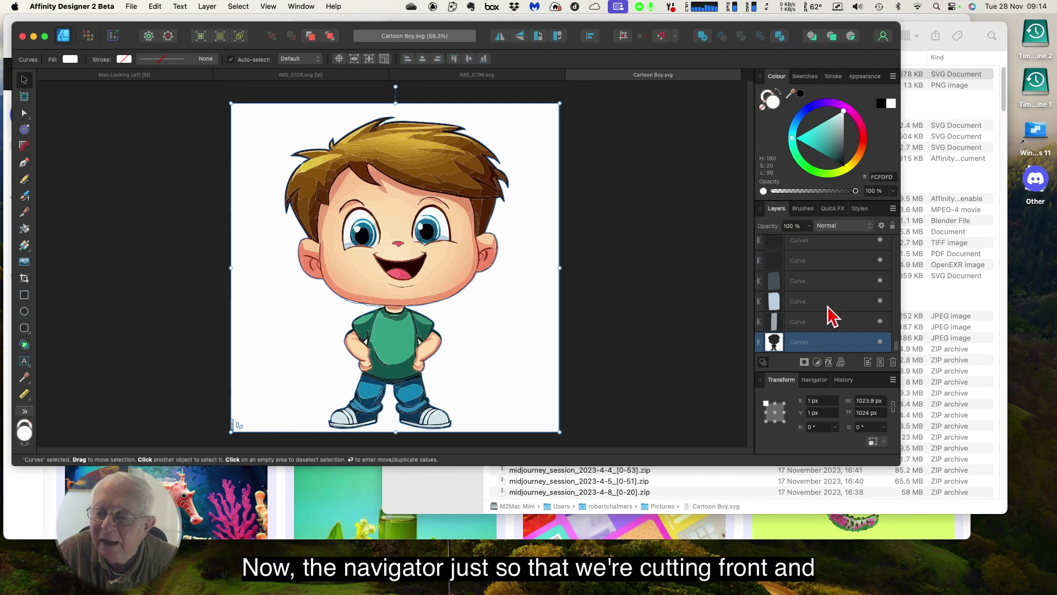
pyautogui.click(814, 380)
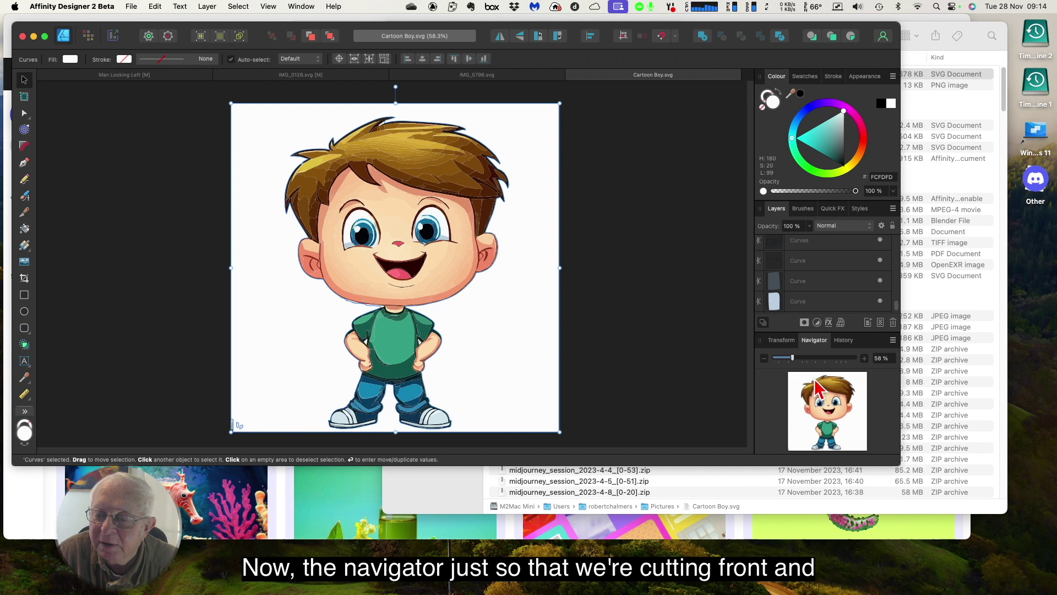
pyautogui.click(826, 408)
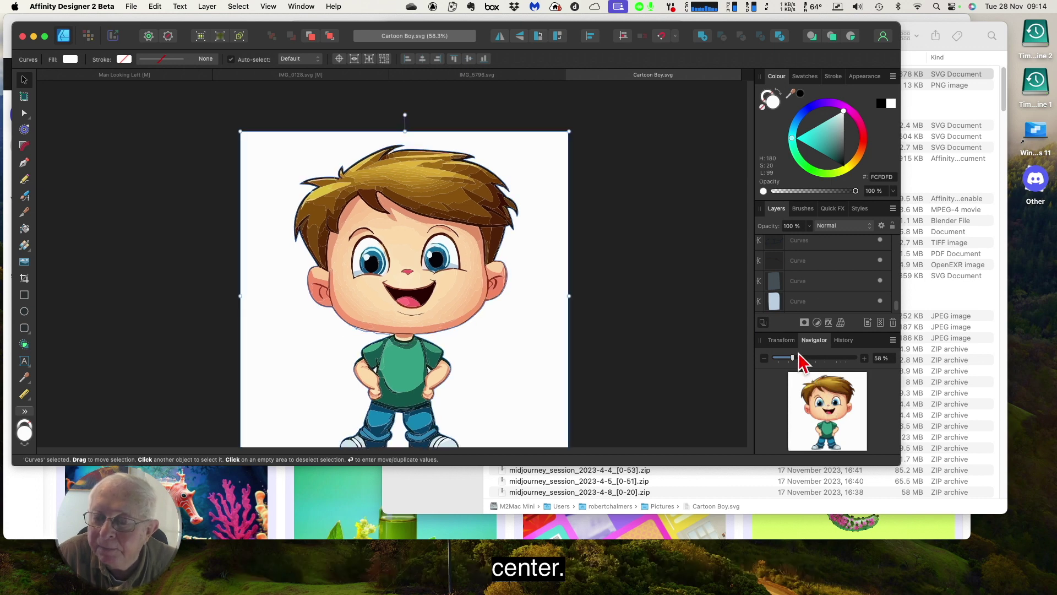
pyautogui.click(781, 340)
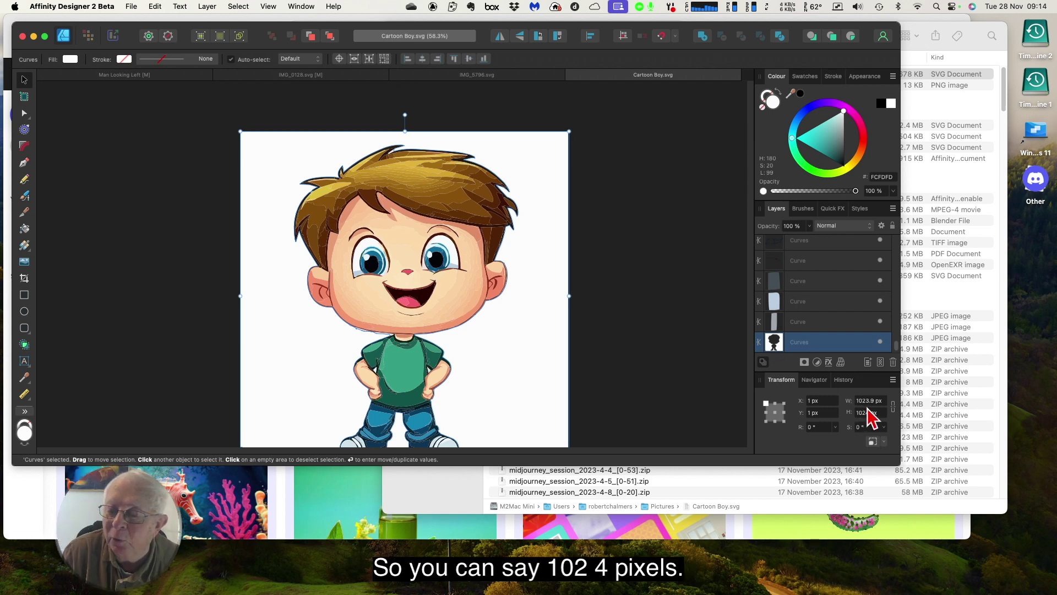
# Step: Check the document's DPI and its dimensions in inches in Document Setup, discarding the unit change
pyautogui.click(132, 7)
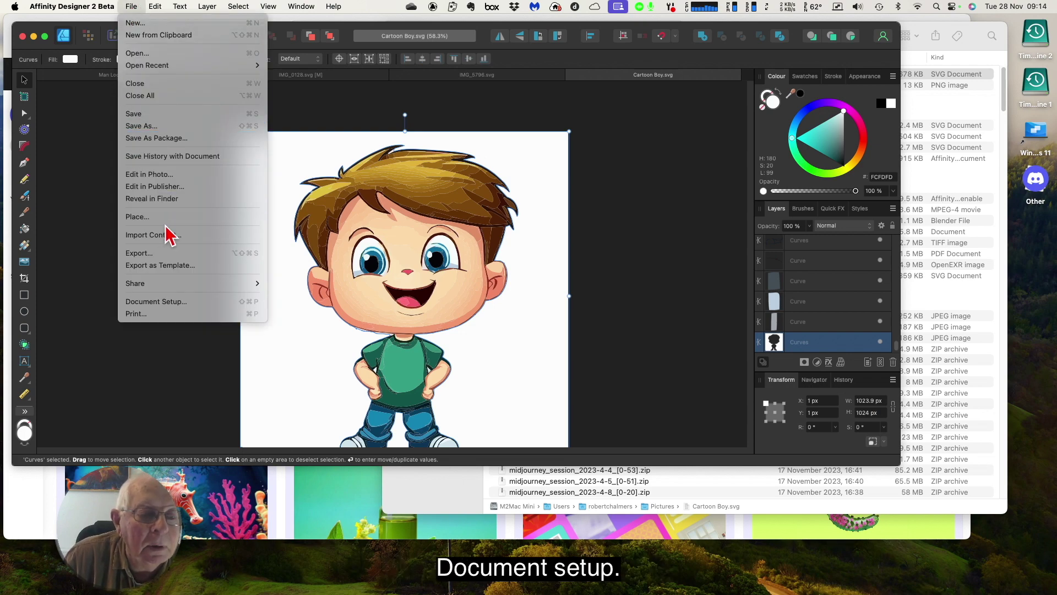
pyautogui.click(151, 302)
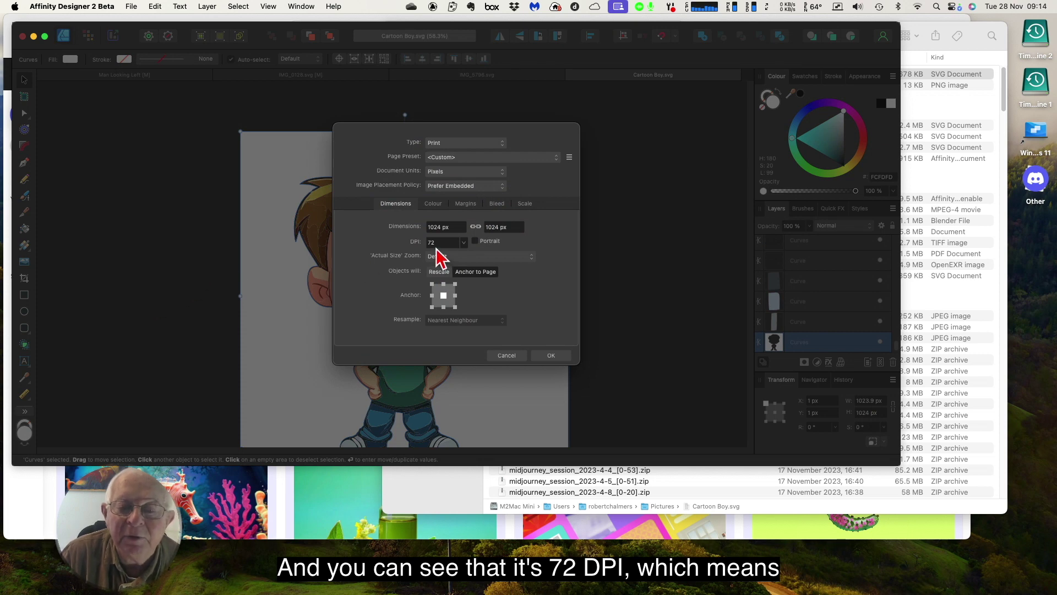
pyautogui.click(483, 173)
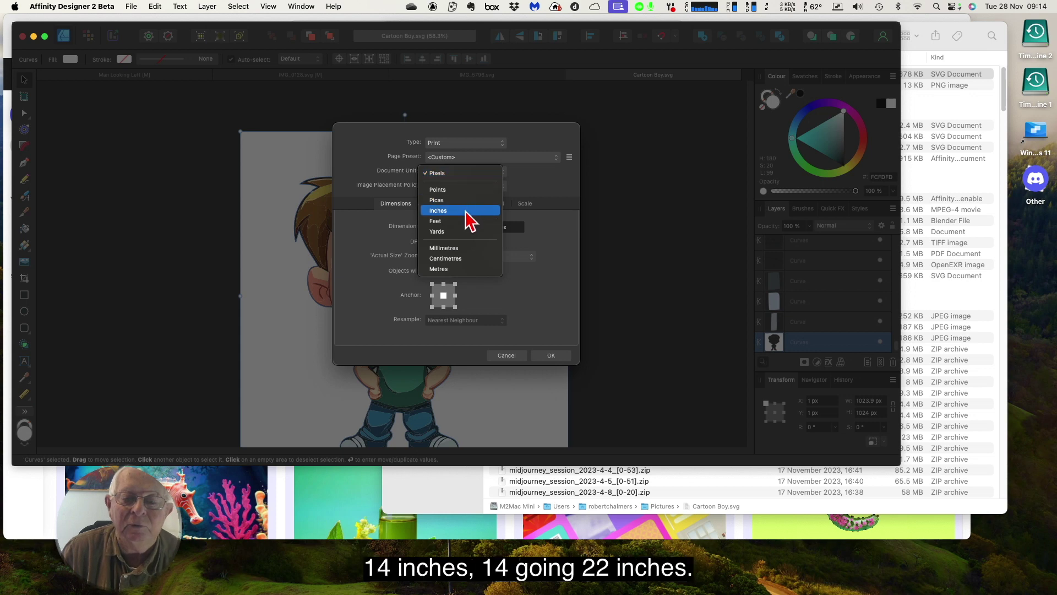
pyautogui.click(468, 211)
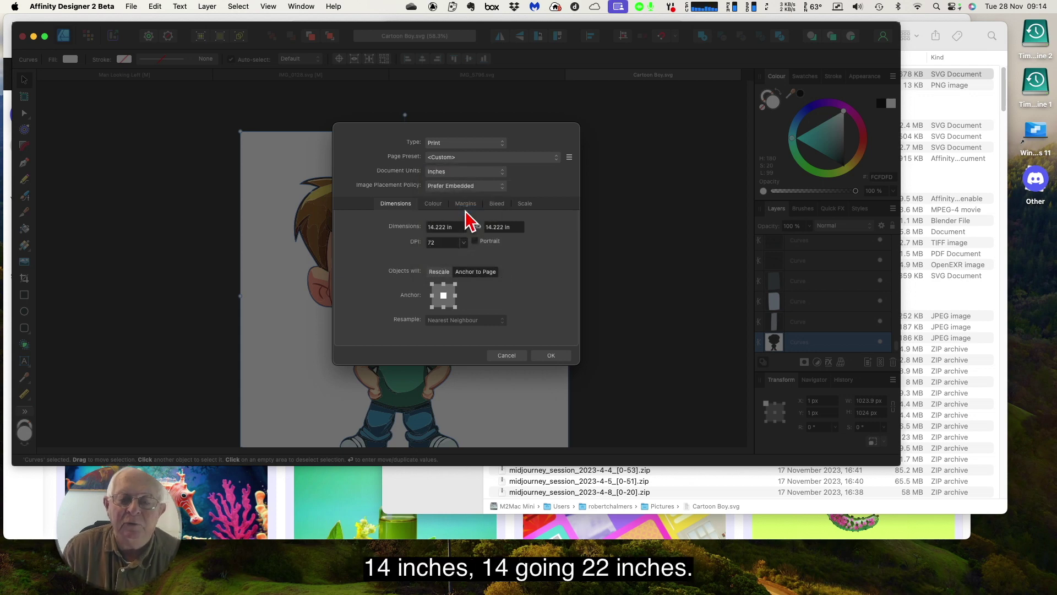
pyautogui.click(507, 356)
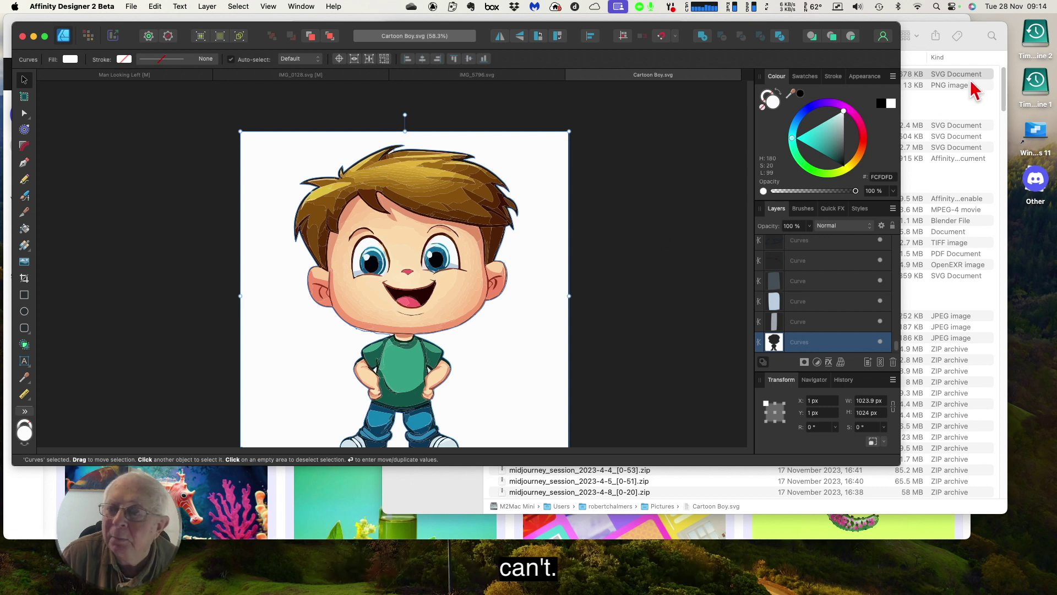
# Step: Return to the Adobe Express page in Safari and show its full web address
pyautogui.click(962, 24)
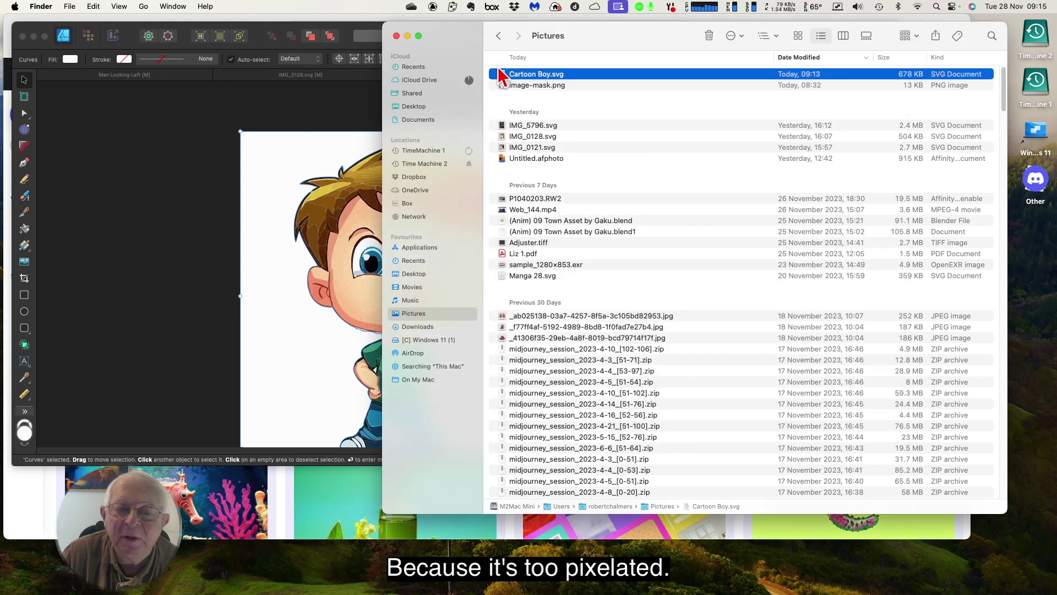
pyautogui.click(24, 492)
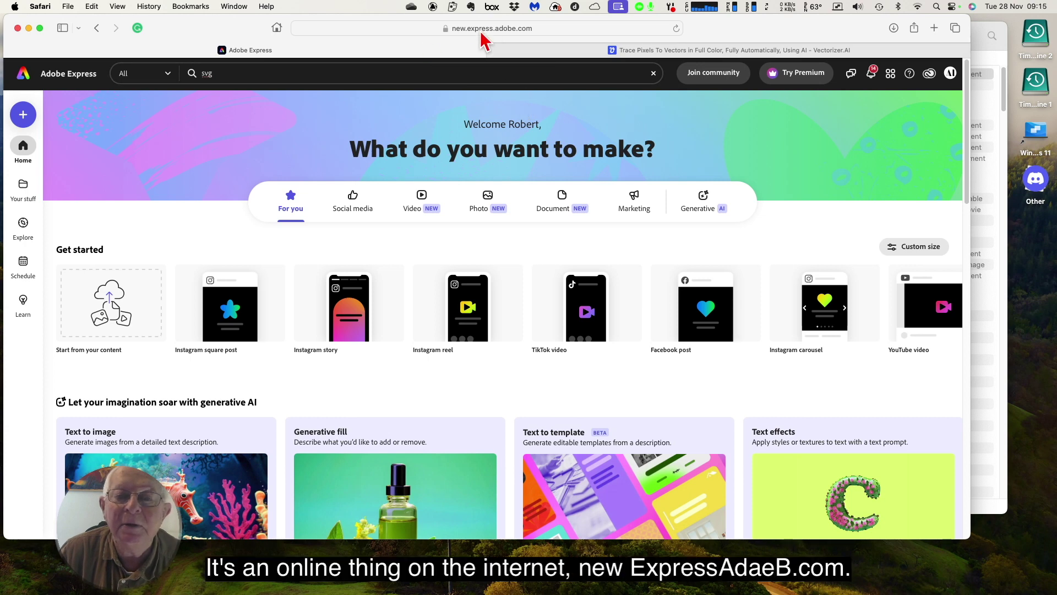
pyautogui.click(556, 31)
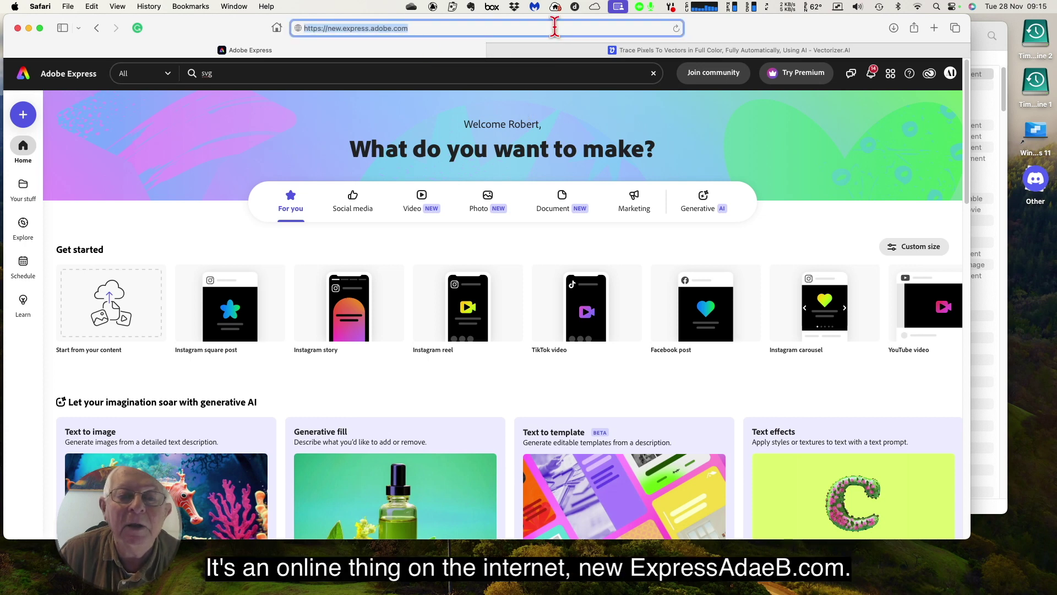
# Step: Switch to the Vectorizer.AI page and vectorize the Photos library image of the red-haired girl on a cream background
pyautogui.click(686, 50)
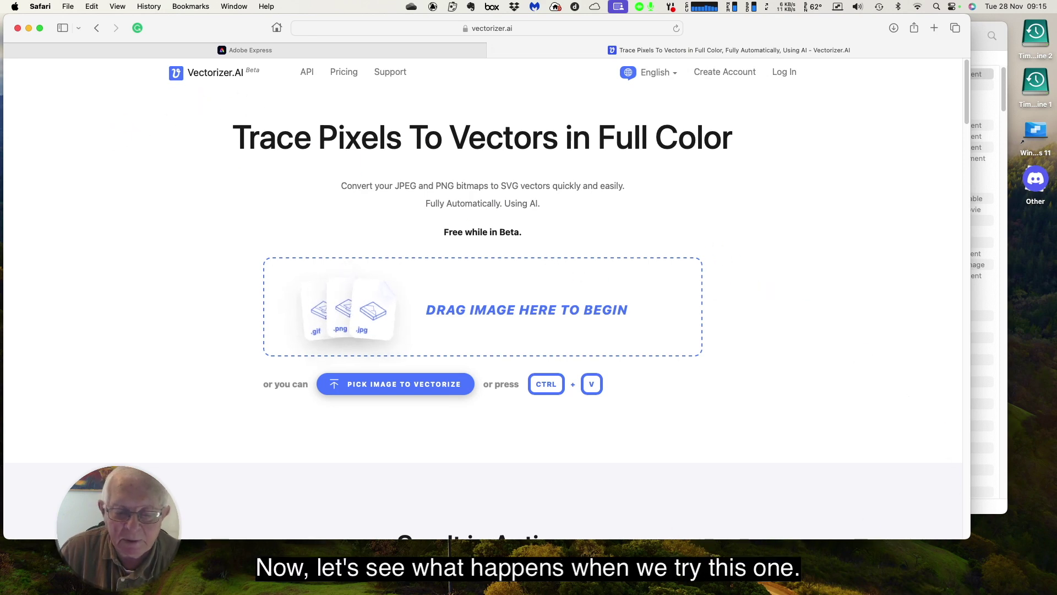
pyautogui.moveTo(771, 594)
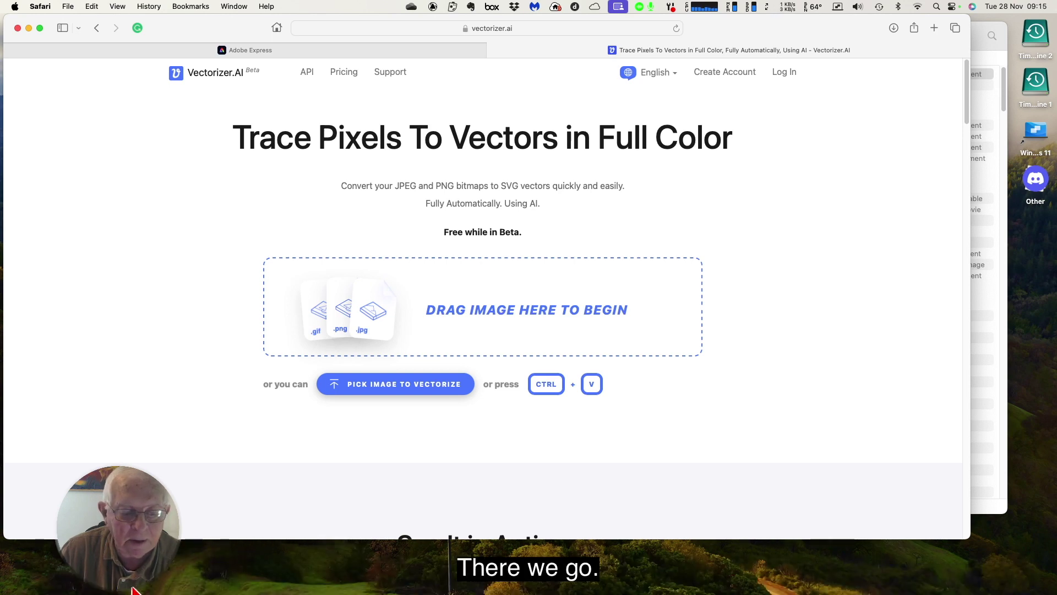
pyautogui.click(582, 575)
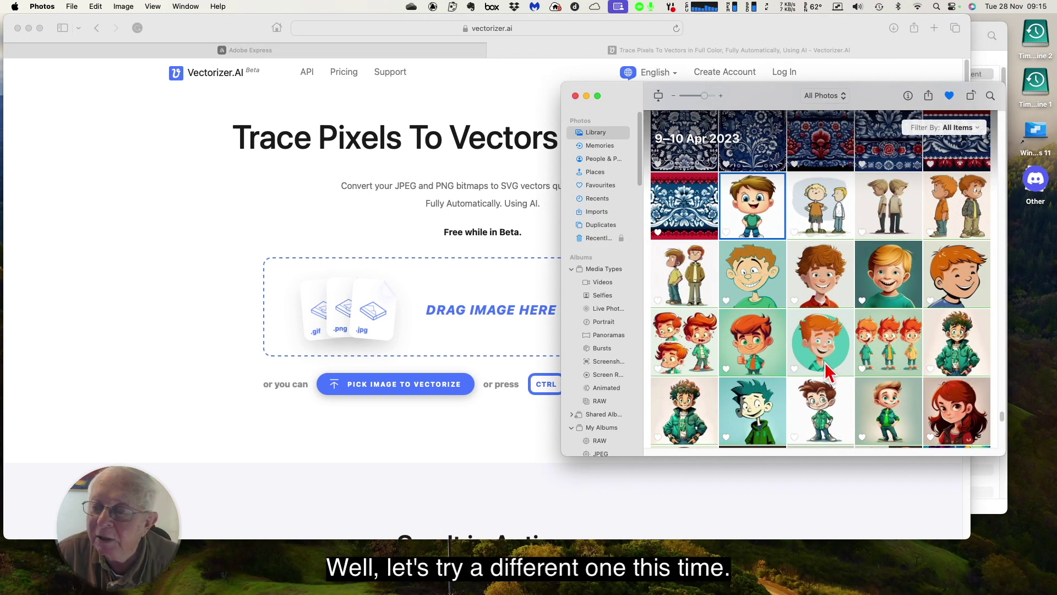
pyautogui.scroll(-1, 813, 372)
pyautogui.scroll(-5, 813, 370)
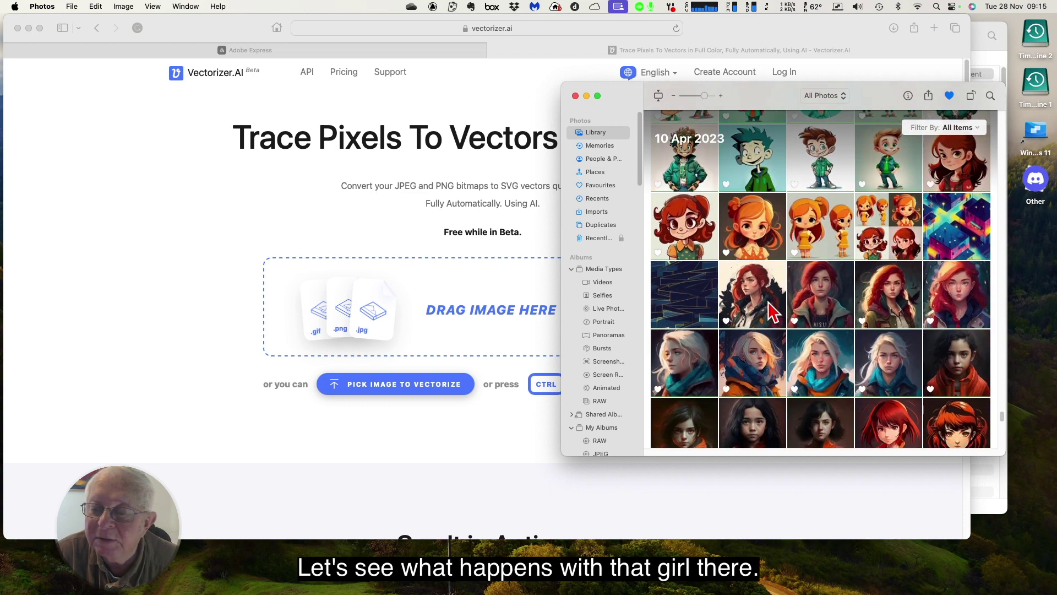
pyautogui.moveTo(766, 301); pyautogui.dragTo(481, 322)
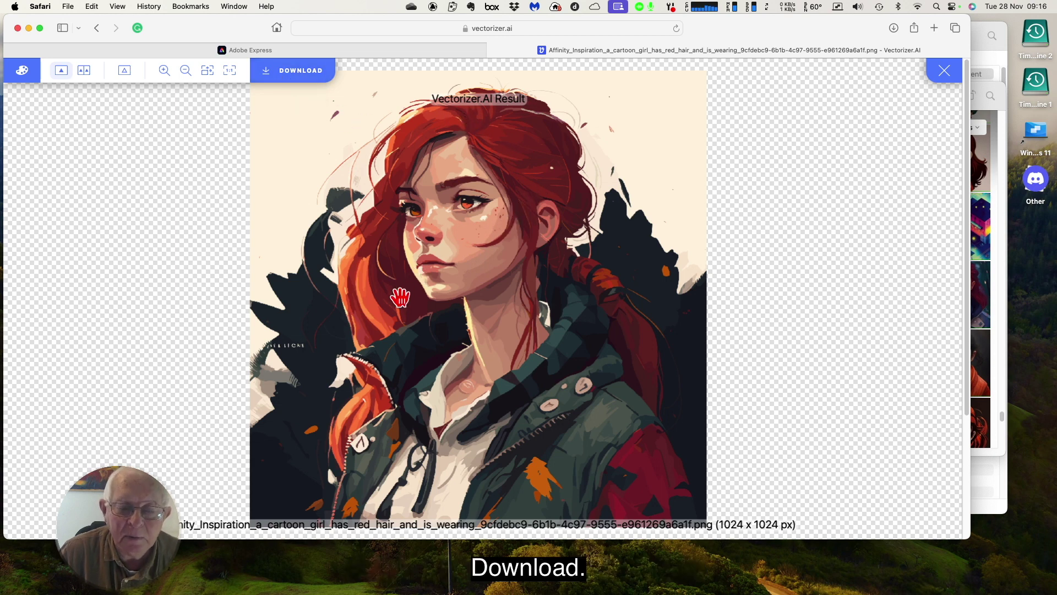
# Step: Download the vectorized red-haired girl as an SVG to the Pictures folder, keeping the default export options and suggested file name
pyautogui.click(302, 78)
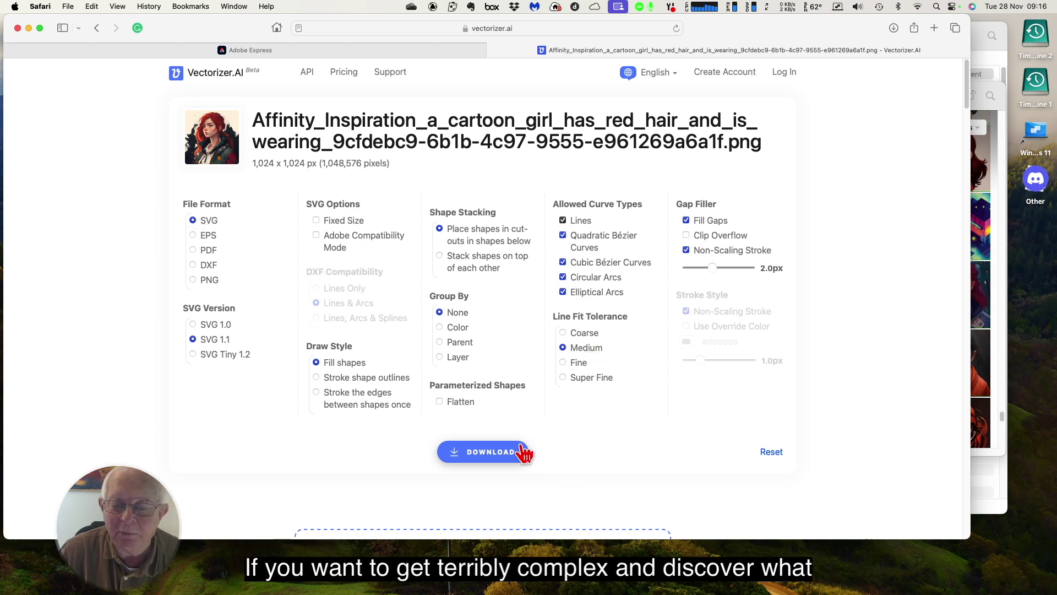
pyautogui.click(495, 453)
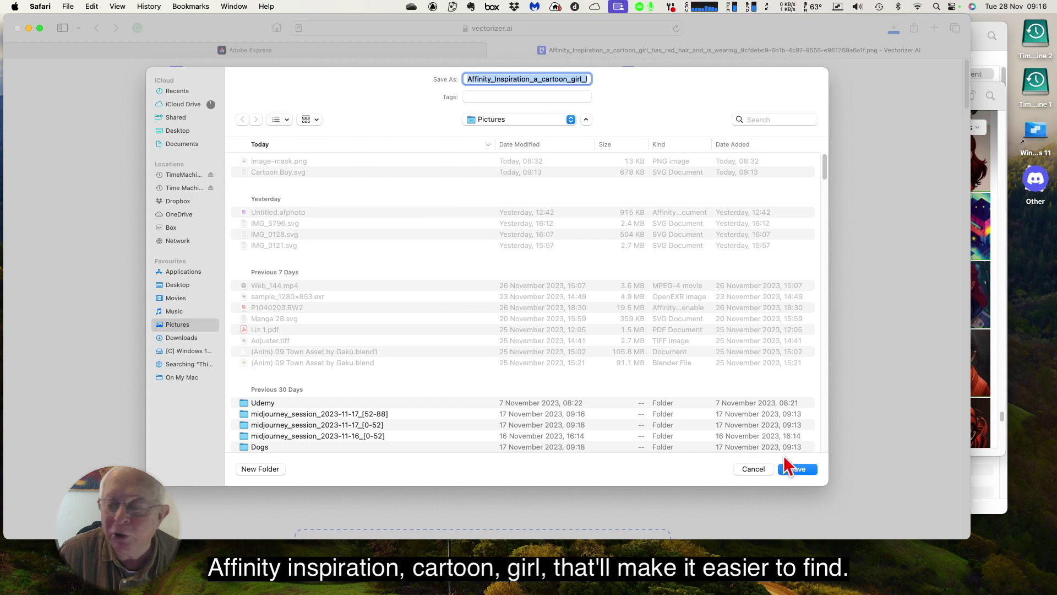
pyautogui.click(792, 469)
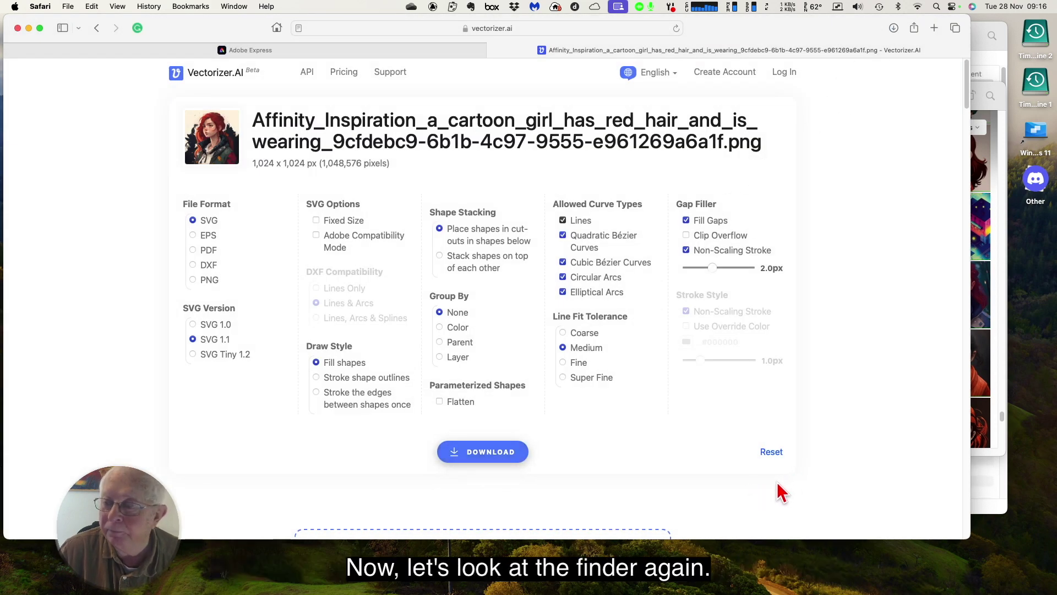
pyautogui.moveTo(117, 591)
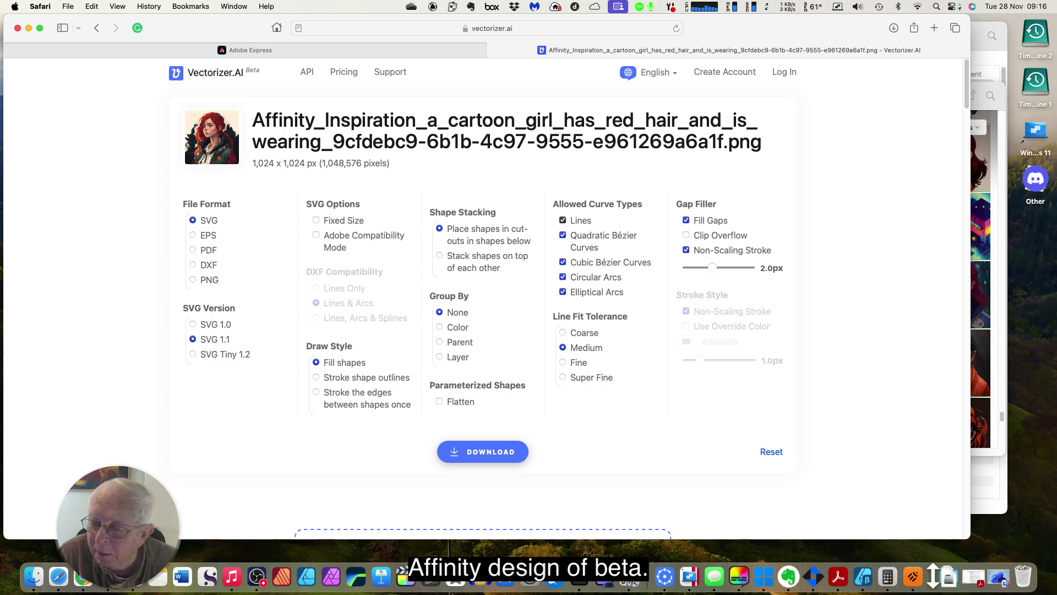
# Step: Switch to Affinity Designer 2 Beta and open the red-haired cartoon girl SVG from the Pictures folder
pyautogui.click(864, 576)
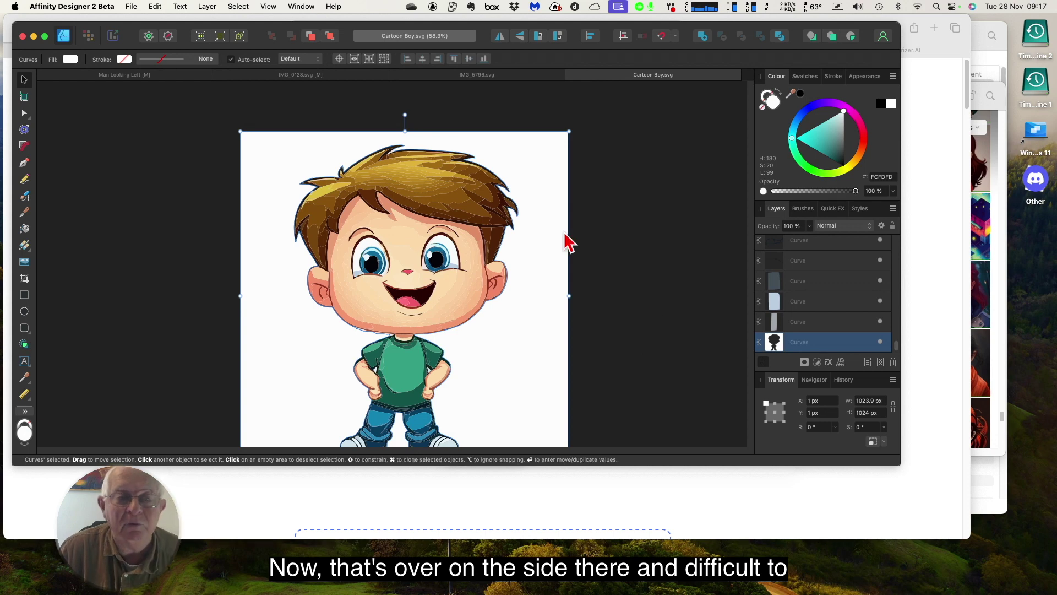
pyautogui.click(131, 7)
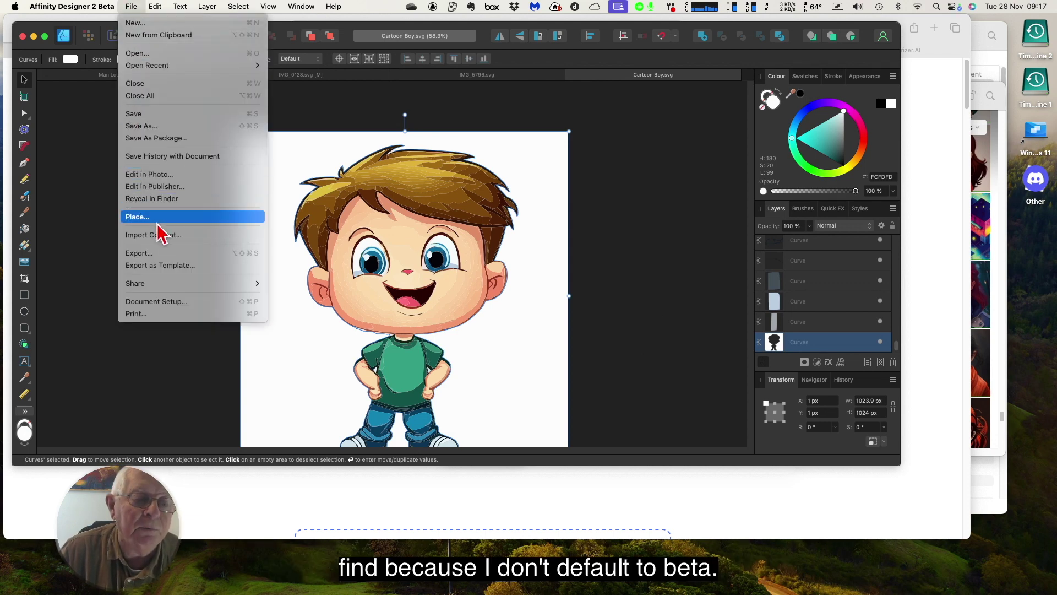
pyautogui.click(144, 54)
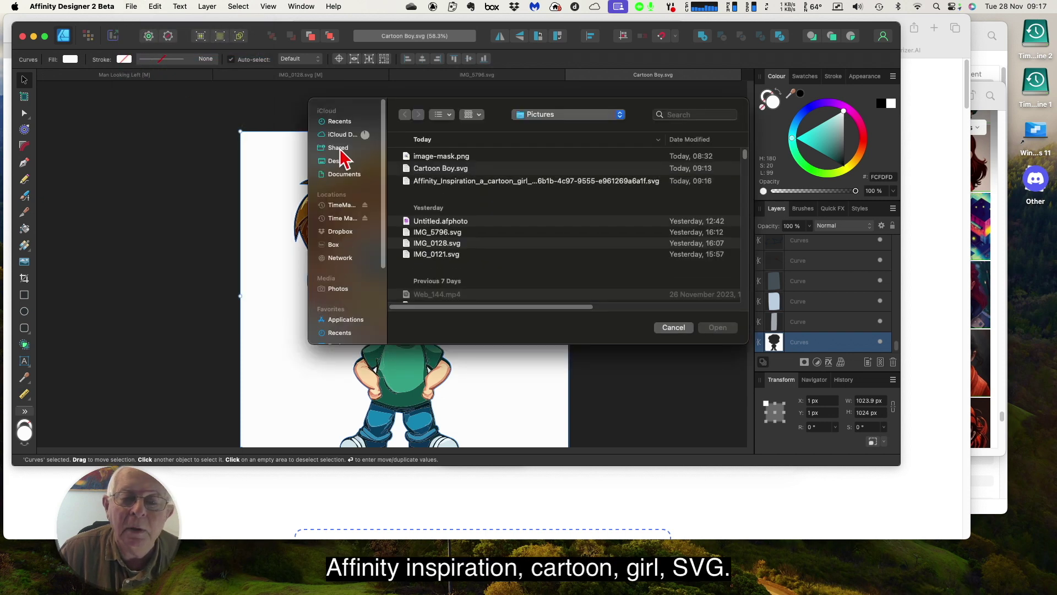
pyautogui.click(457, 183)
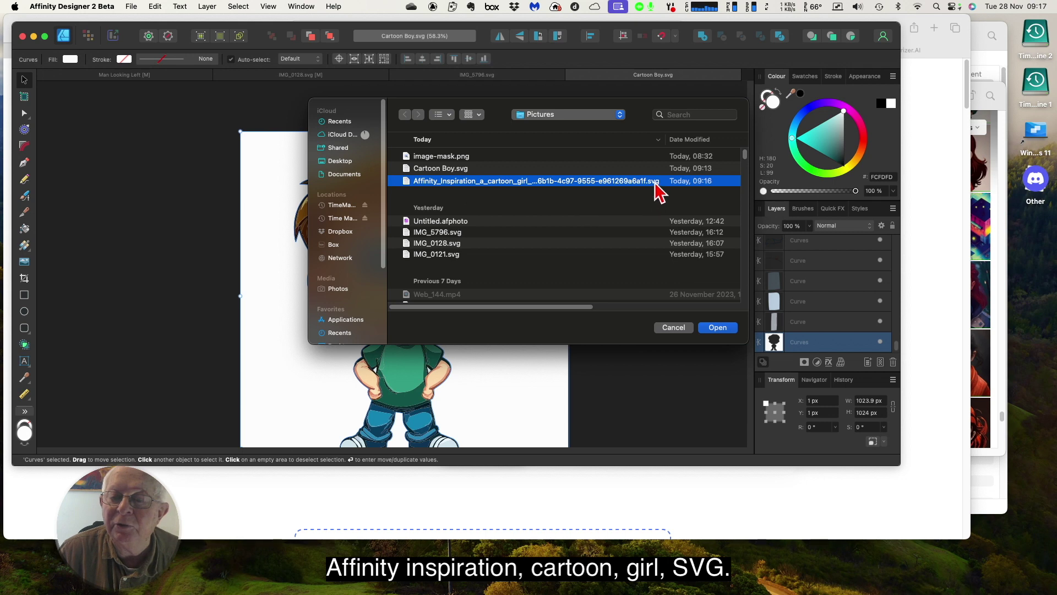
pyautogui.click(718, 328)
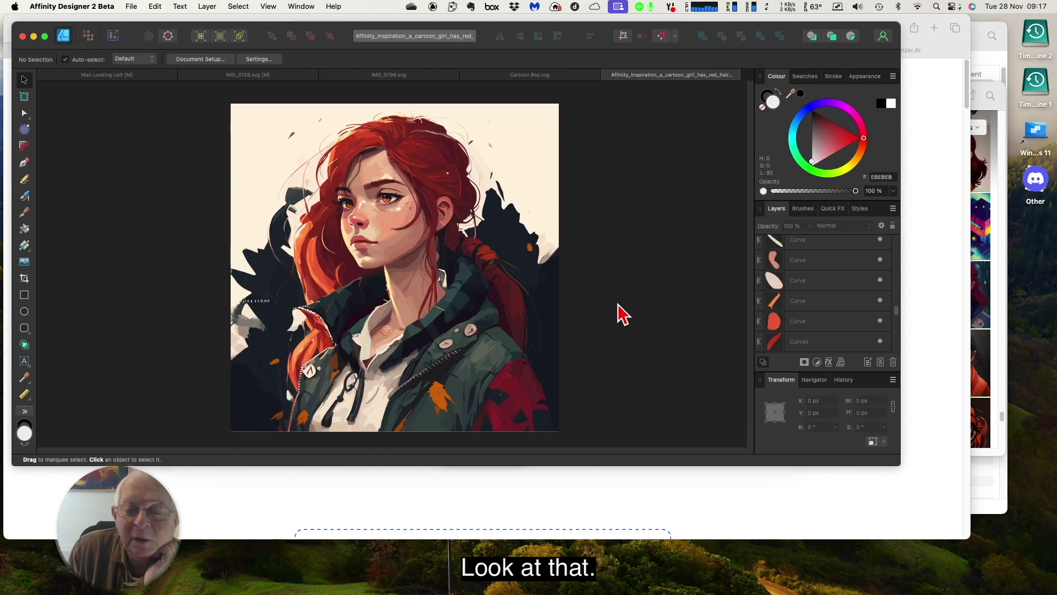
# Step: Inspect the curves of a face shape and the cream background shape, clear the selection, and look through the layer list
pyautogui.click(384, 216)
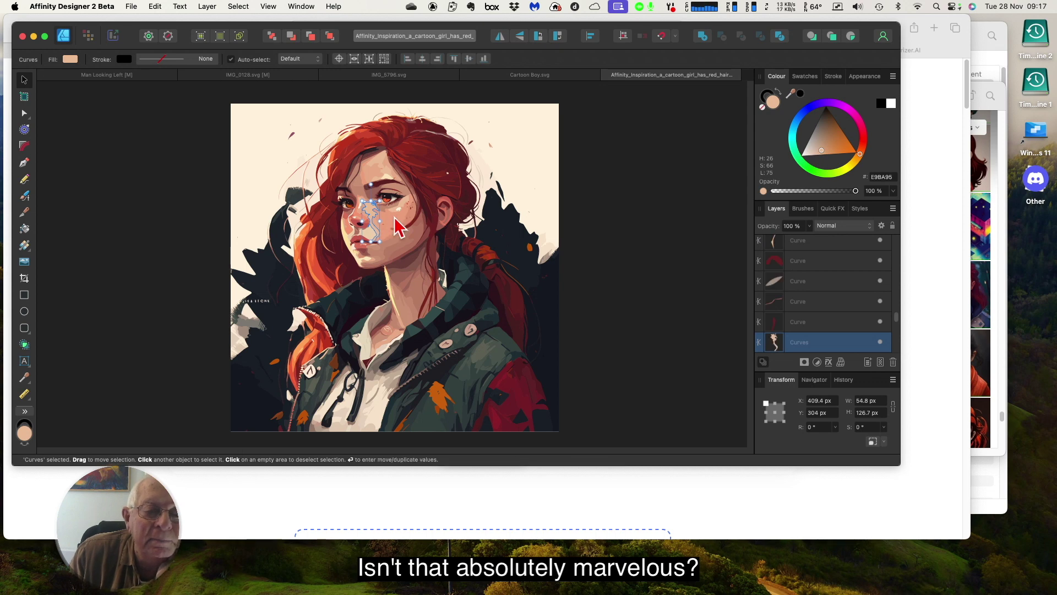
pyautogui.click(271, 190)
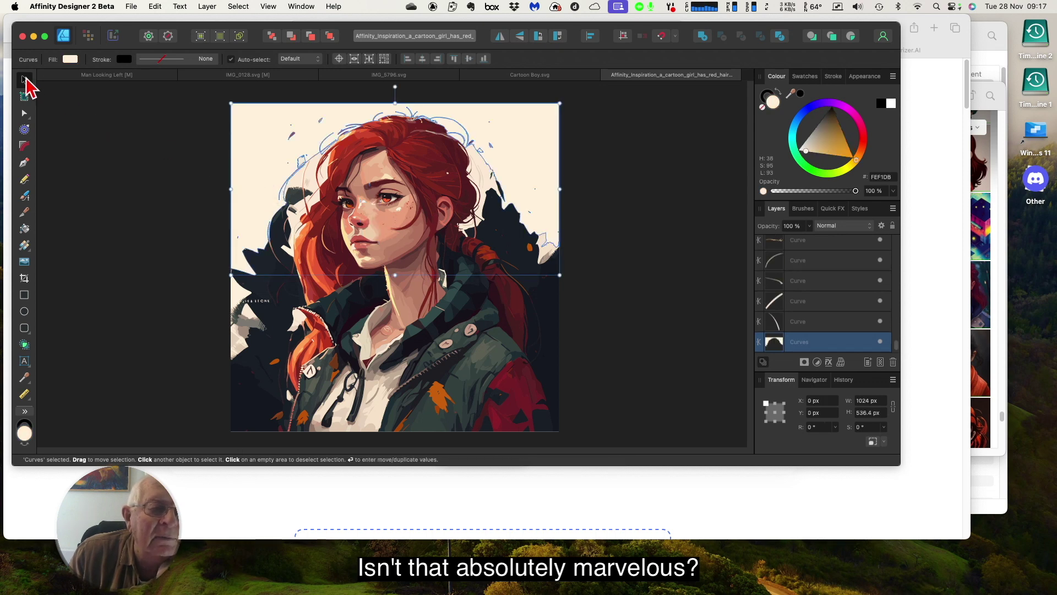
pyautogui.click(136, 103)
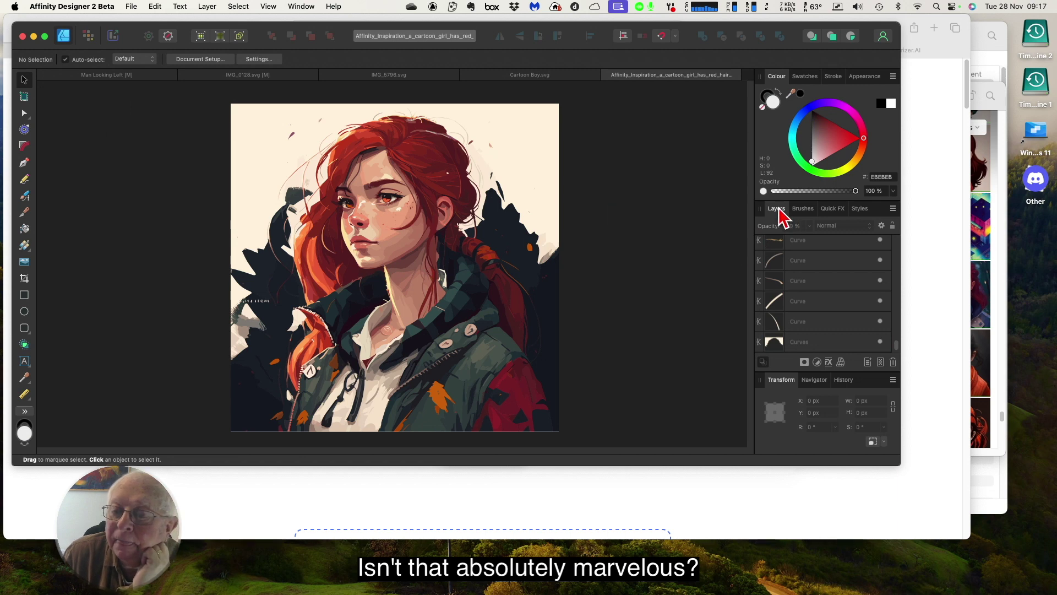
pyautogui.scroll(5, 820, 265)
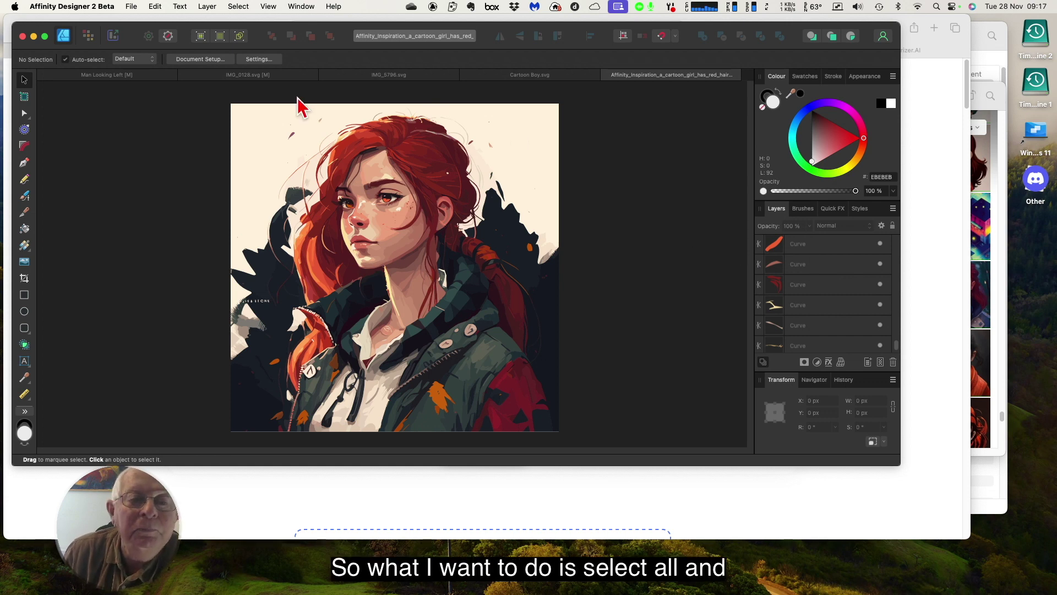
# Step: Select all objects in the red-haired girl drawing and combine them into one group
pyautogui.click(207, 8)
pyautogui.moveTo(236, 11)
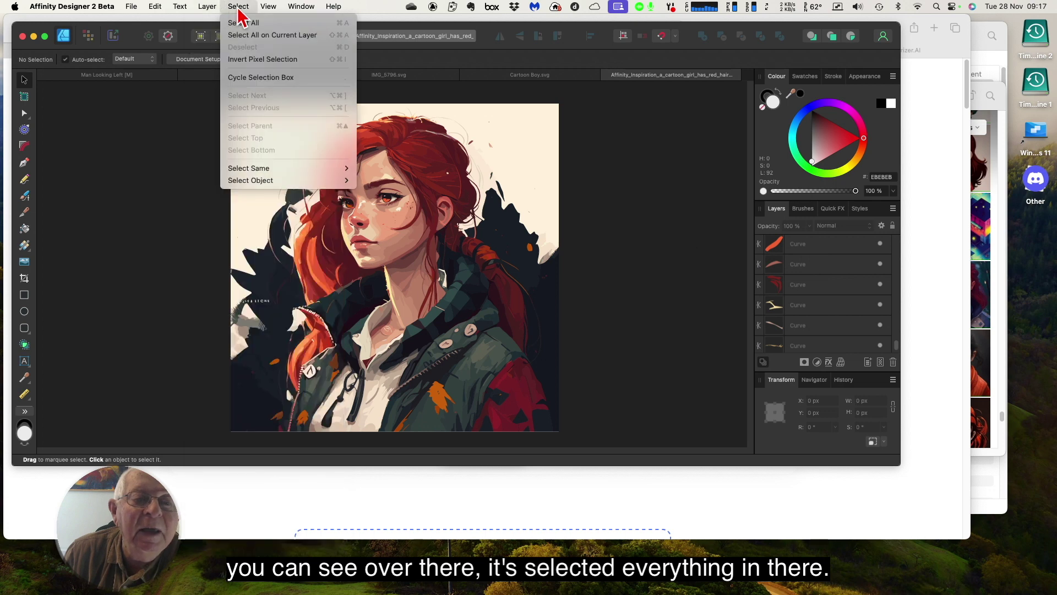
pyautogui.click(243, 24)
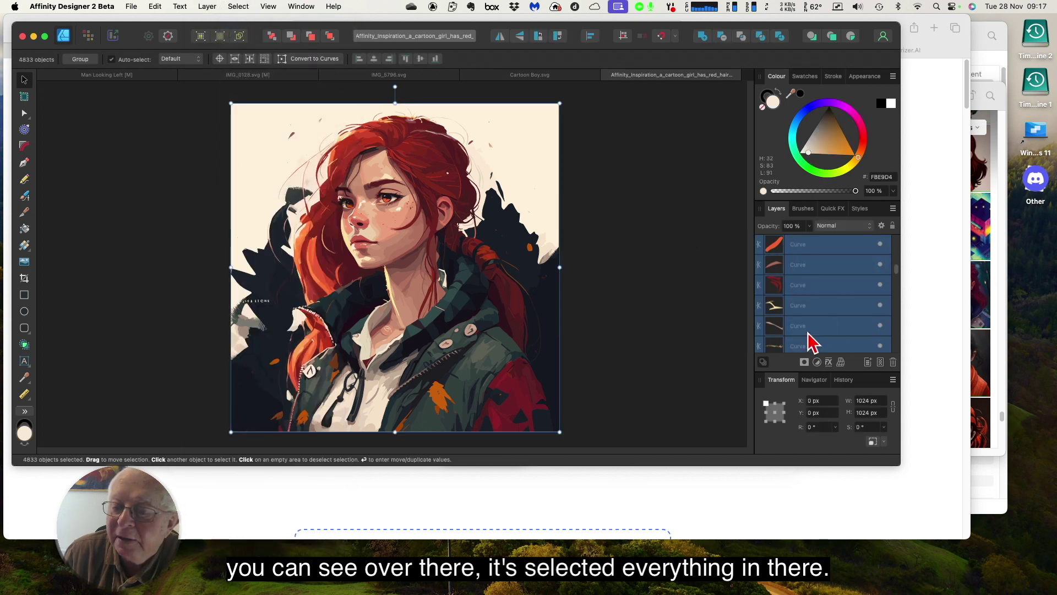
pyautogui.rightClick(819, 249)
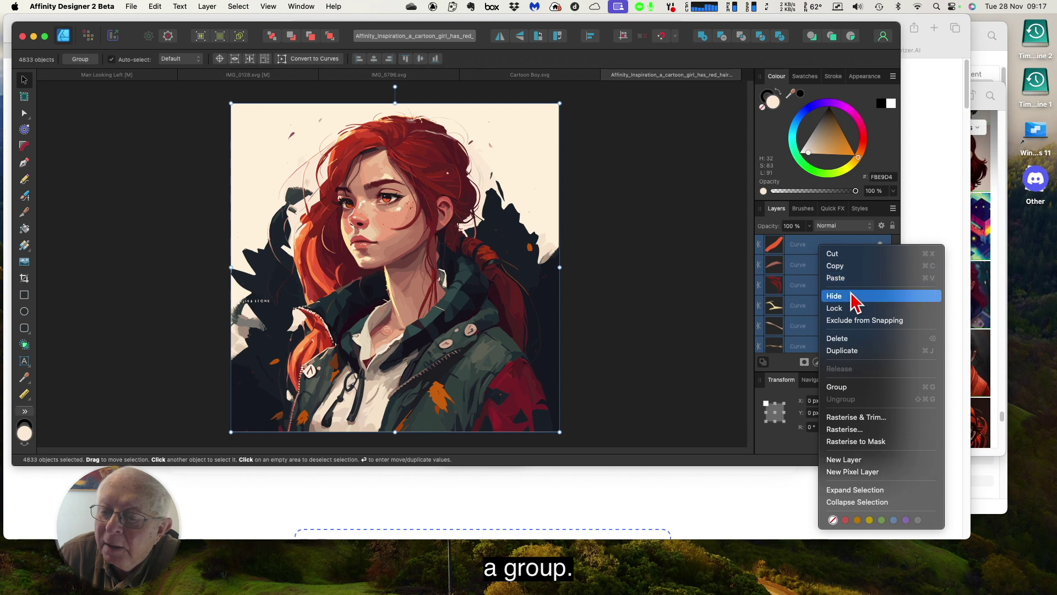
pyautogui.click(842, 396)
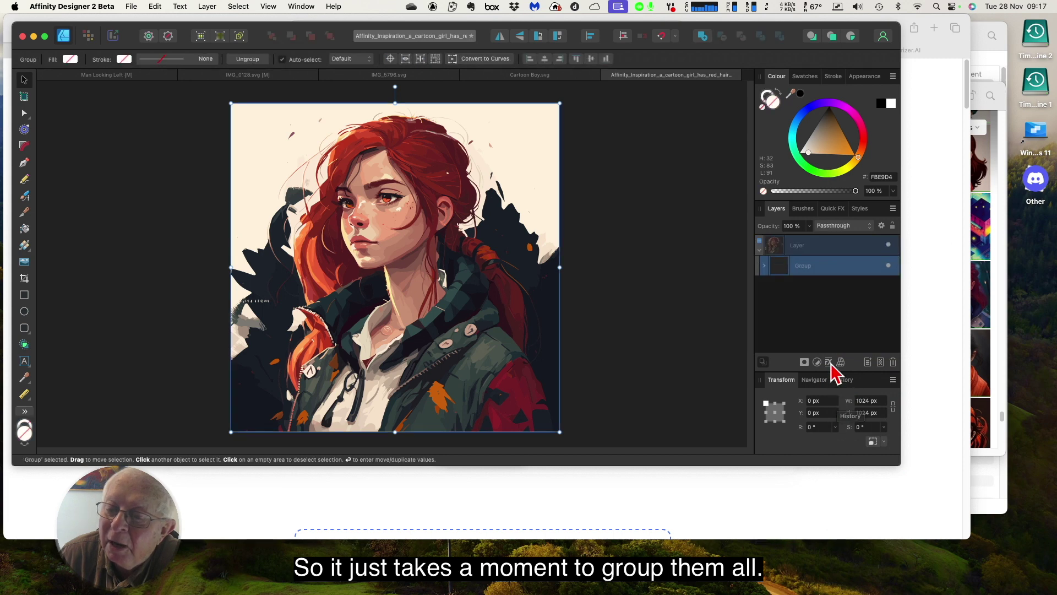
# Step: Collapse the parent layer that holds the group and rename it Cartoon Girl
pyautogui.click(759, 249)
pyautogui.click(810, 248)
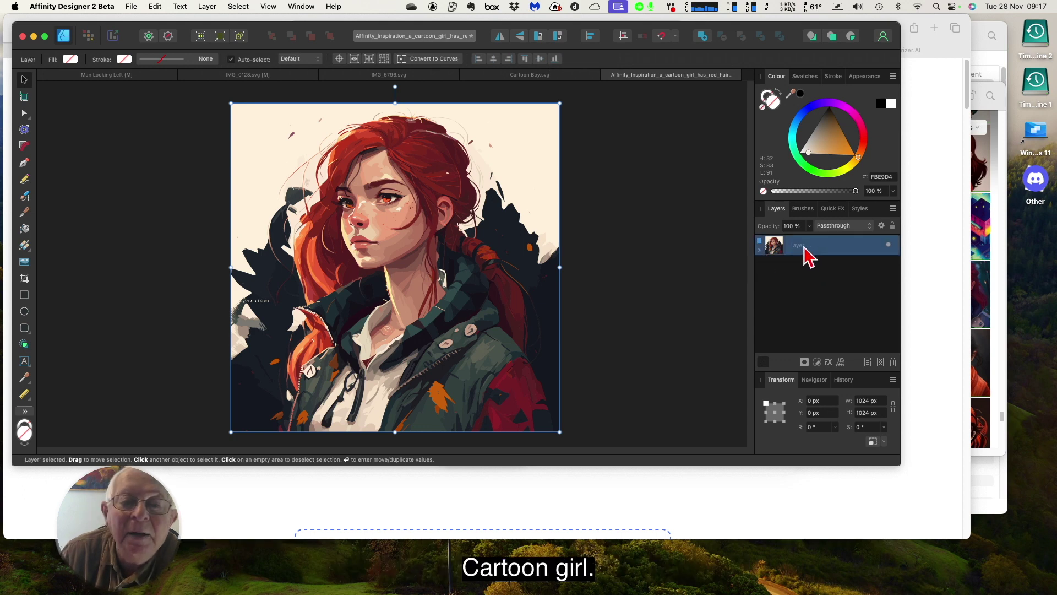
pyautogui.doubleClick(804, 246)
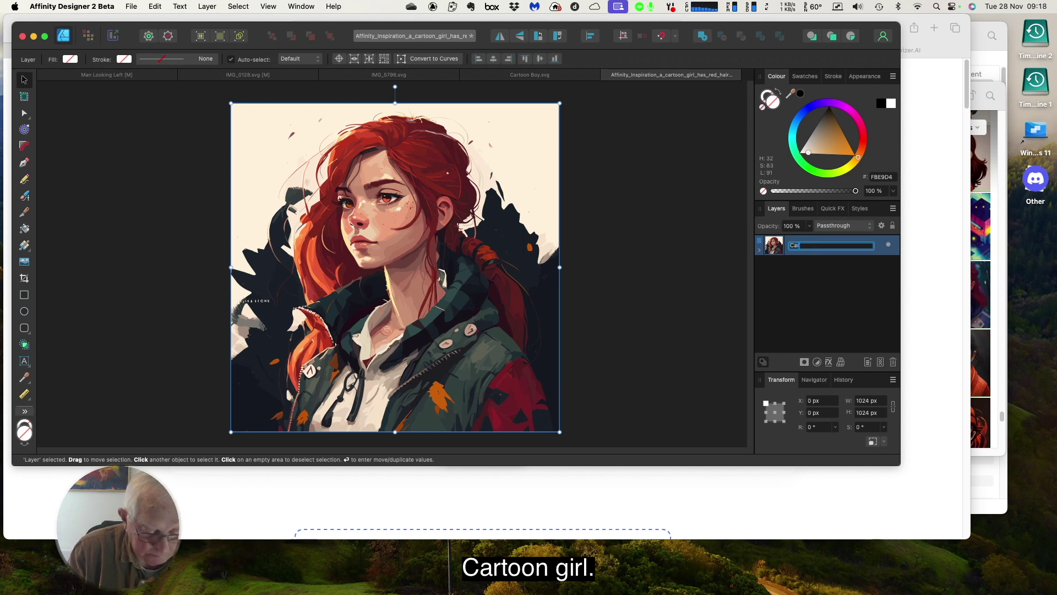
pyautogui.write('Cartoon Girl')
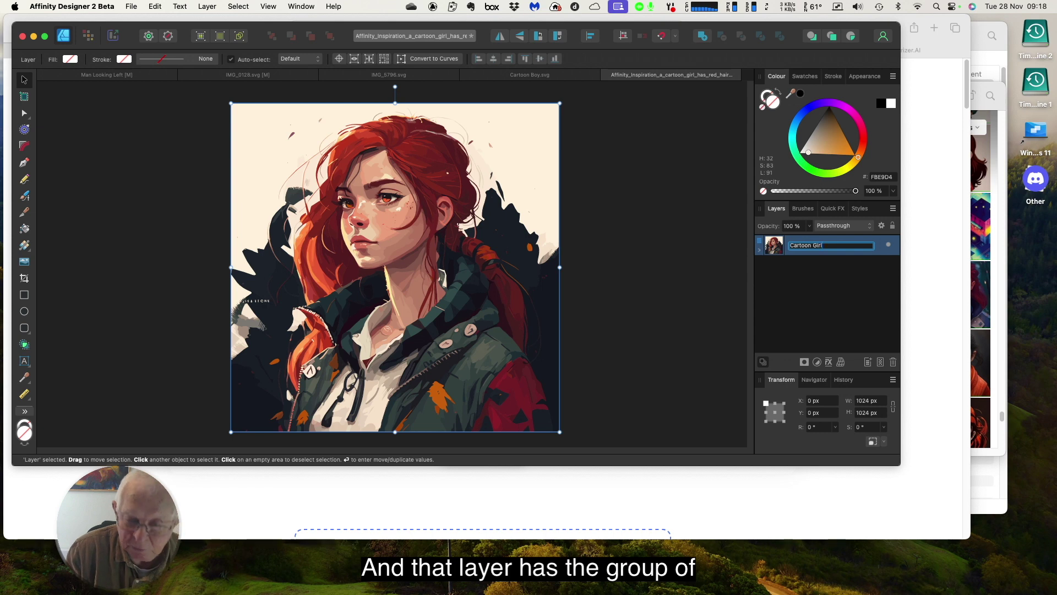
pyautogui.press('Return')
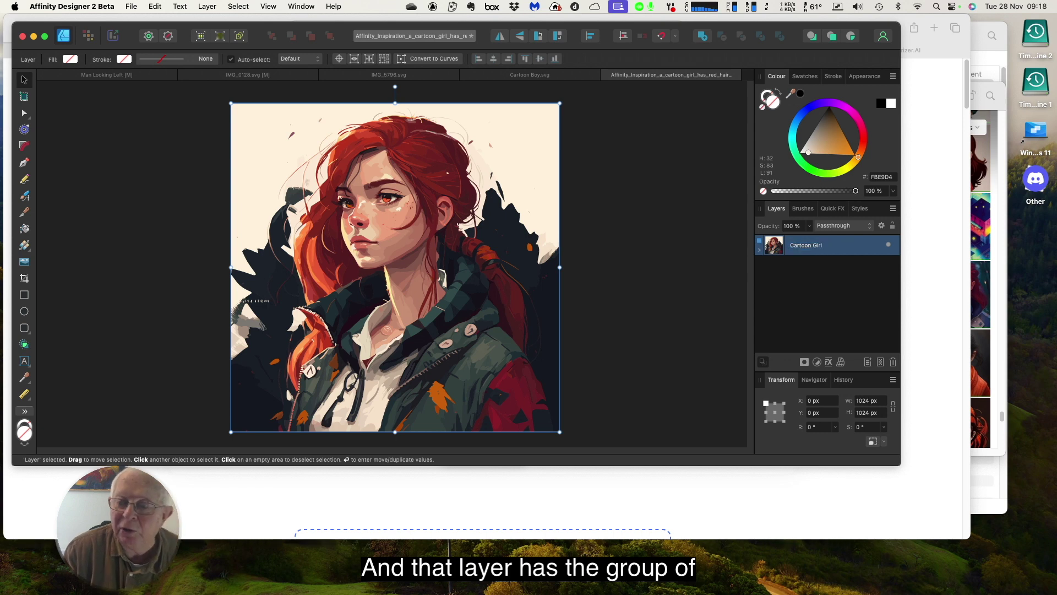
# Step: Expand the Cartoon Girl layer and its group to examine the curves inside, then collapse the layer and deselect everything
pyautogui.click(760, 252)
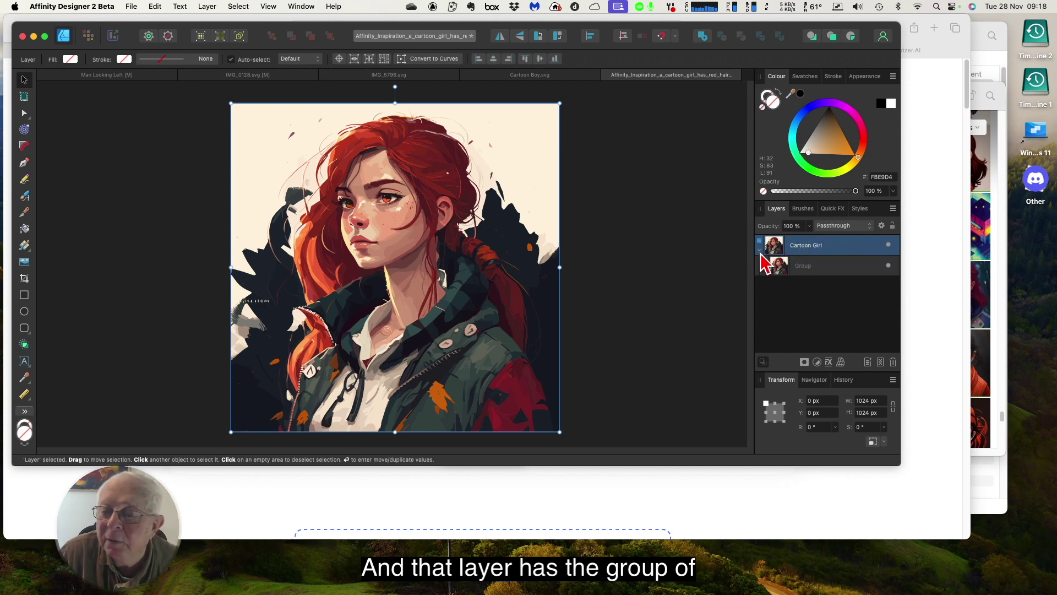
pyautogui.click(805, 269)
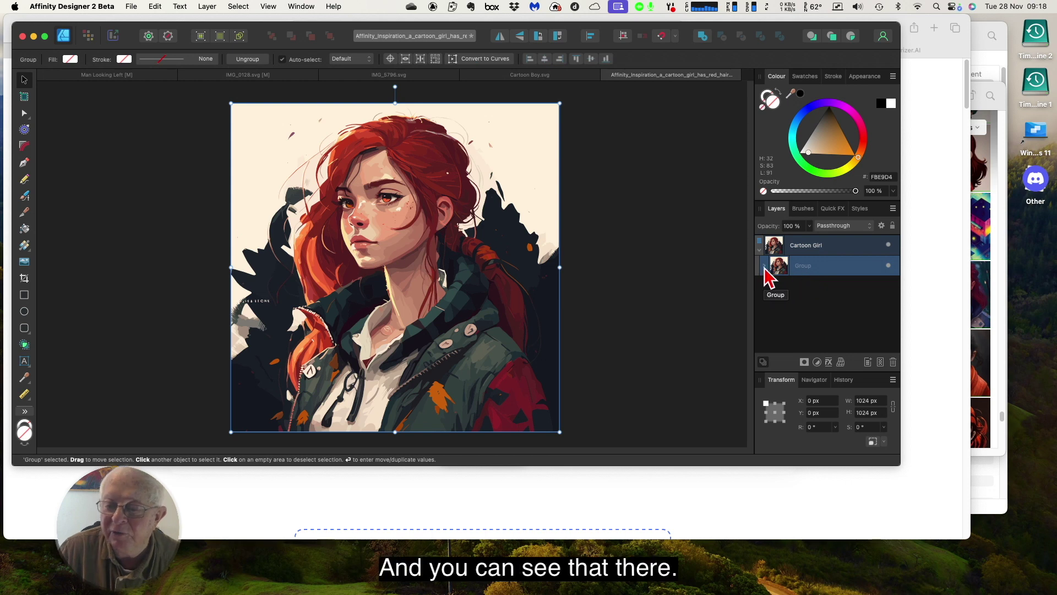
pyautogui.click(765, 268)
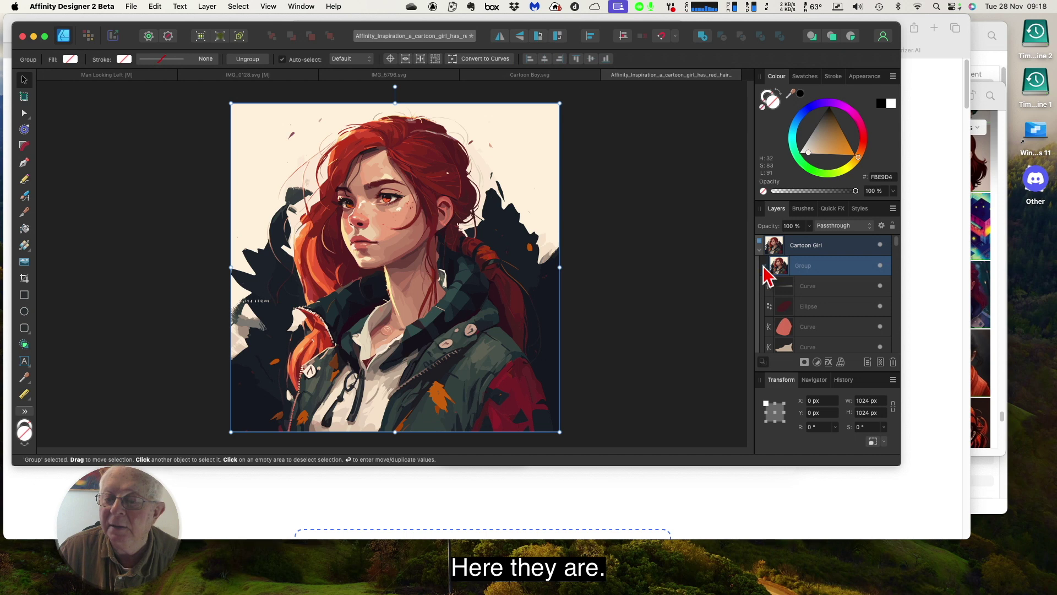
pyautogui.click(762, 259)
pyautogui.click(760, 251)
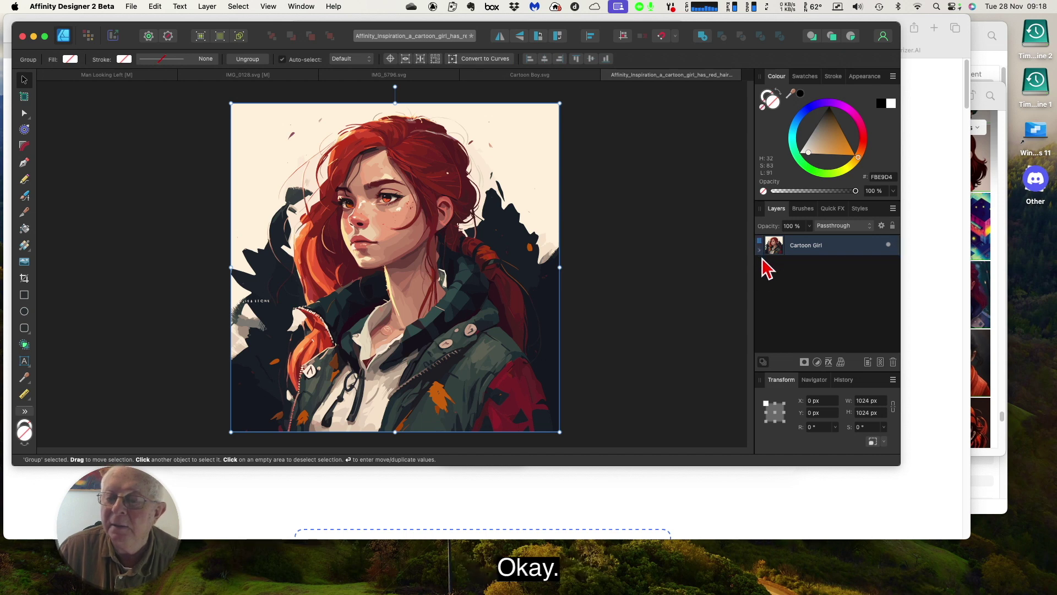
pyautogui.click(610, 210)
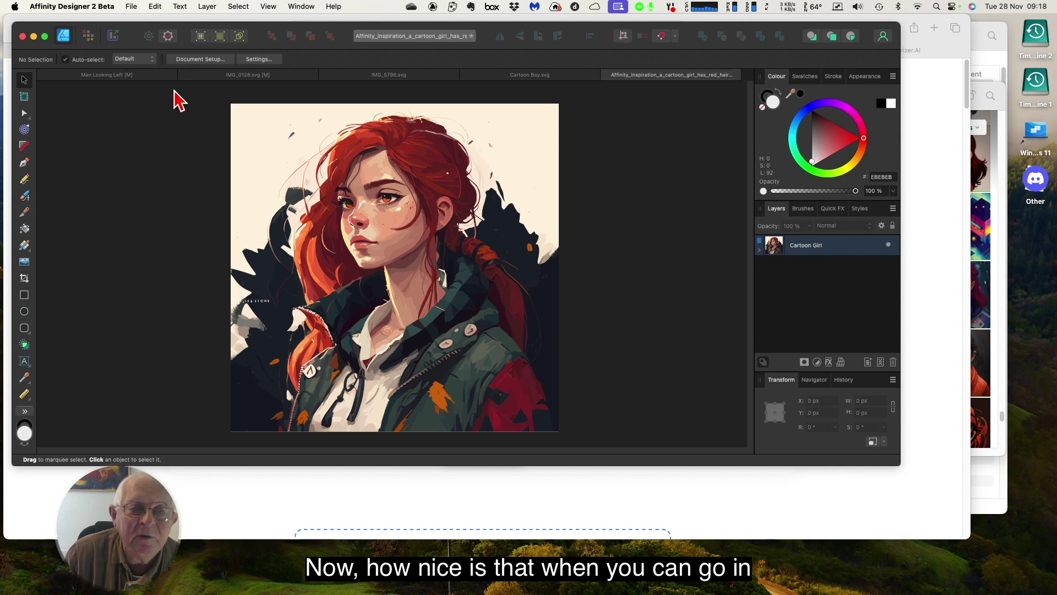
# Step: Move the Affinity Designer window lower on the desktop and compare the Adobe Express and Vectorizer.AI pages in Safari
pyautogui.moveTo(137, 38); pyautogui.dragTo(156, 149)
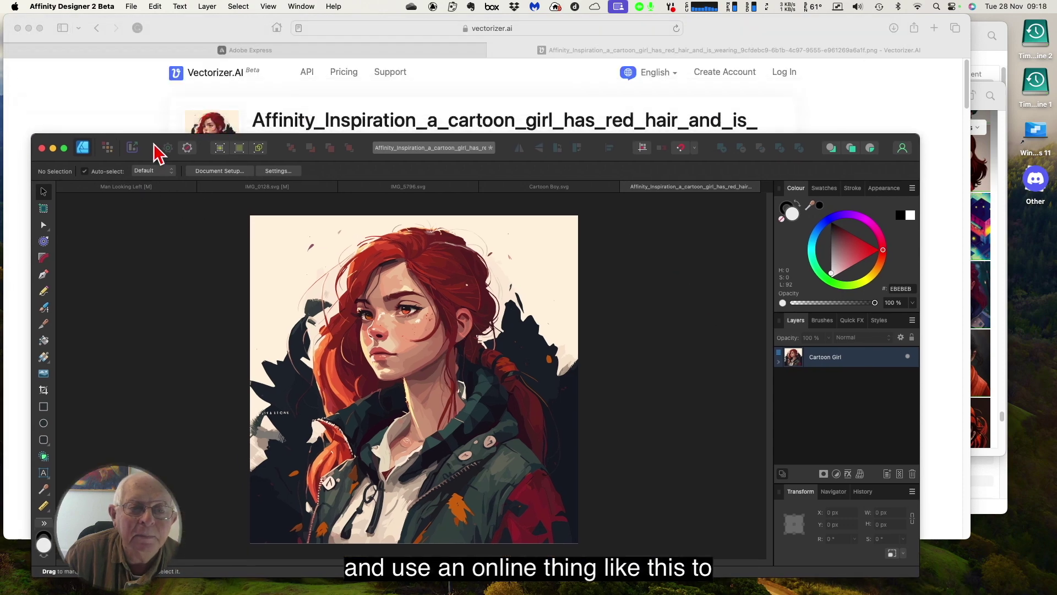
pyautogui.click(120, 91)
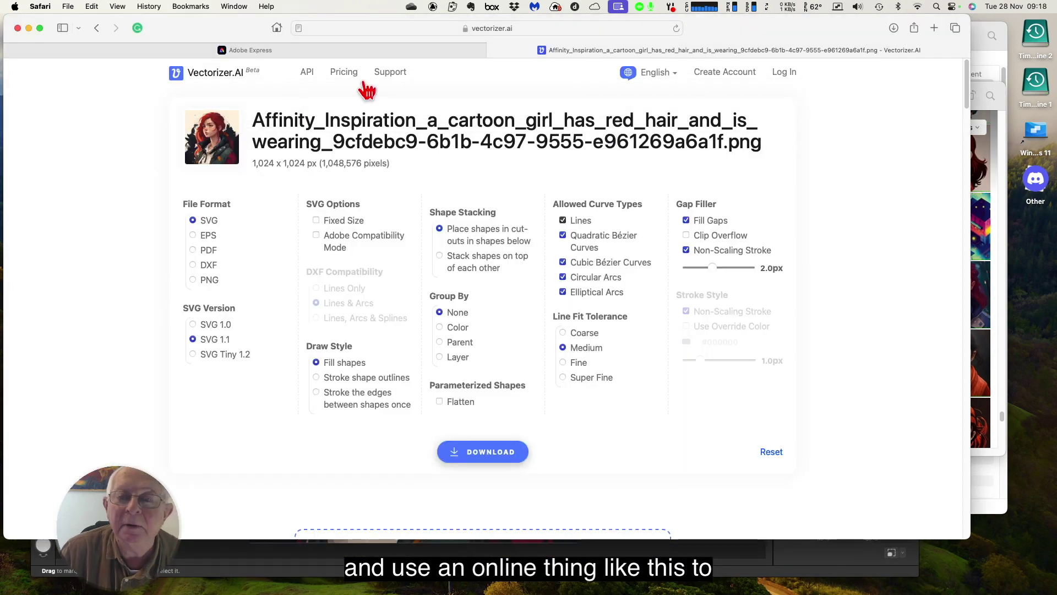
pyautogui.click(386, 52)
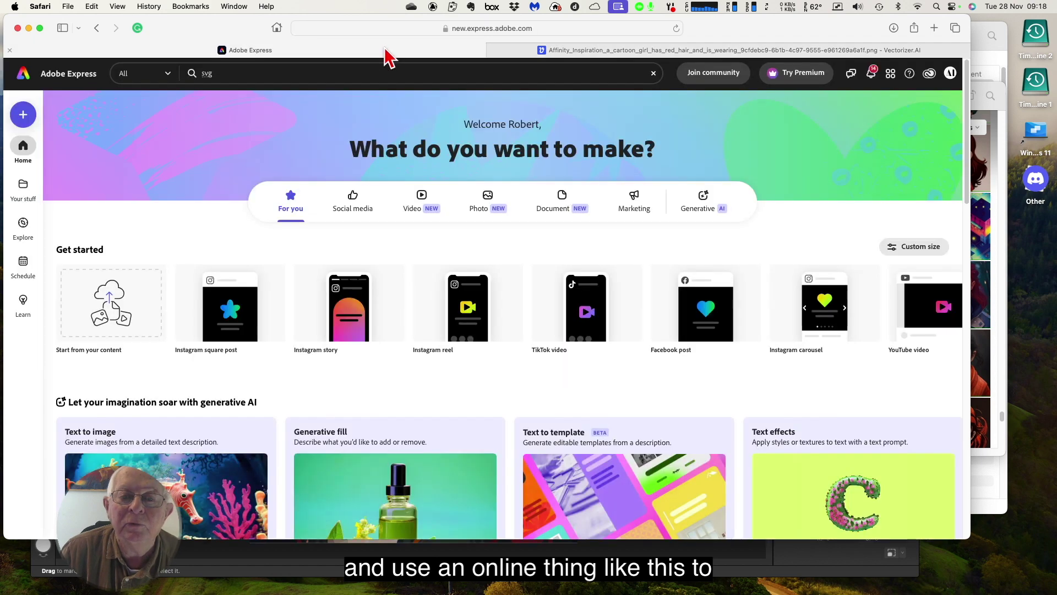
pyautogui.click(602, 49)
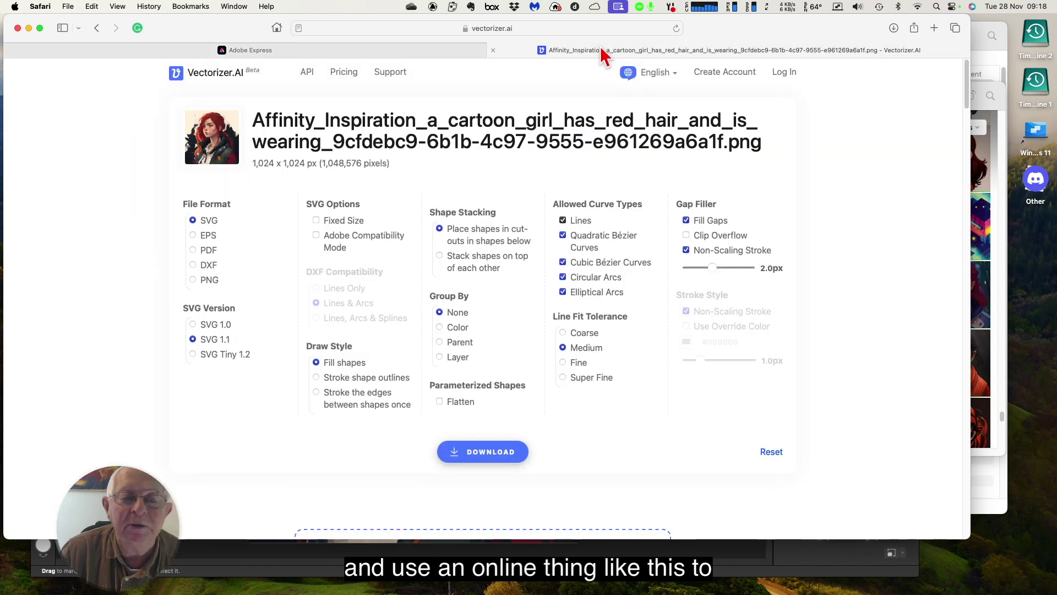
# Step: Leave the red-haired girl's export page and read the Web App and API terms on Vectorizer.AI's Pricing page
pyautogui.click(96, 28)
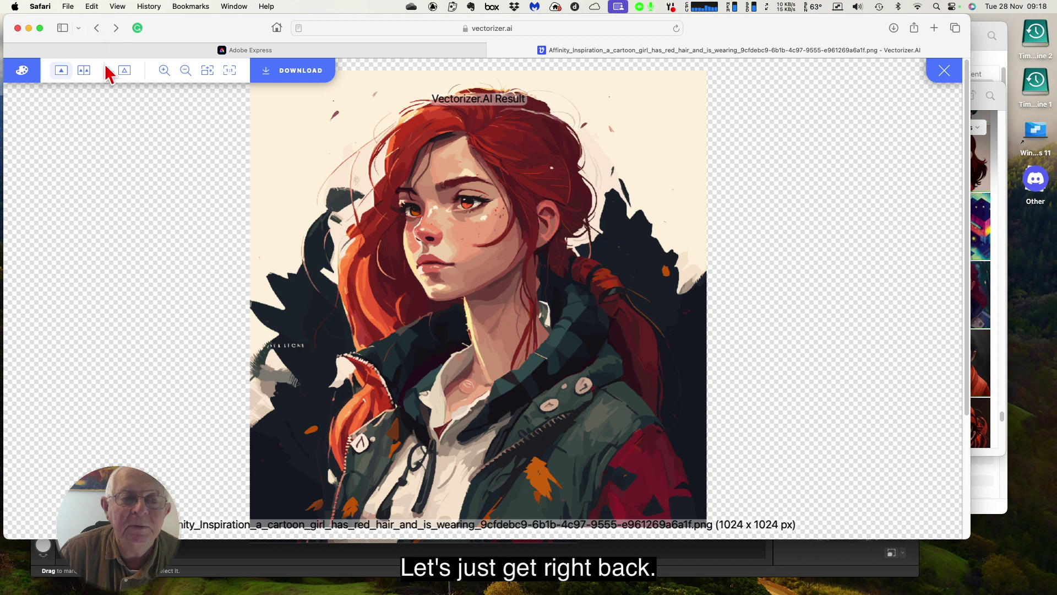
pyautogui.click(96, 29)
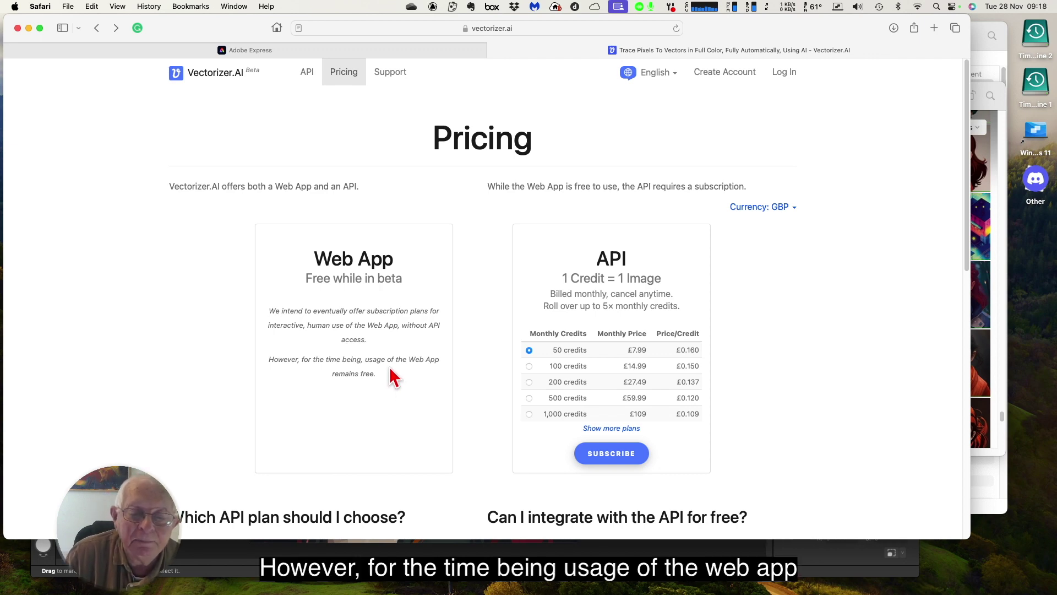
pyautogui.scroll(-3, 374, 426)
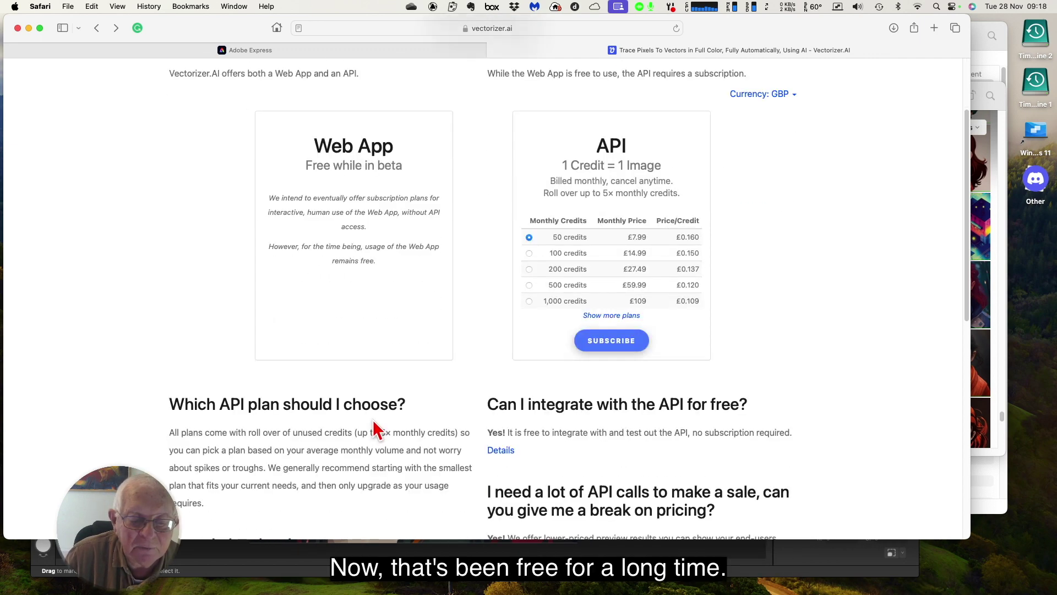
pyautogui.scroll(3, 384, 360)
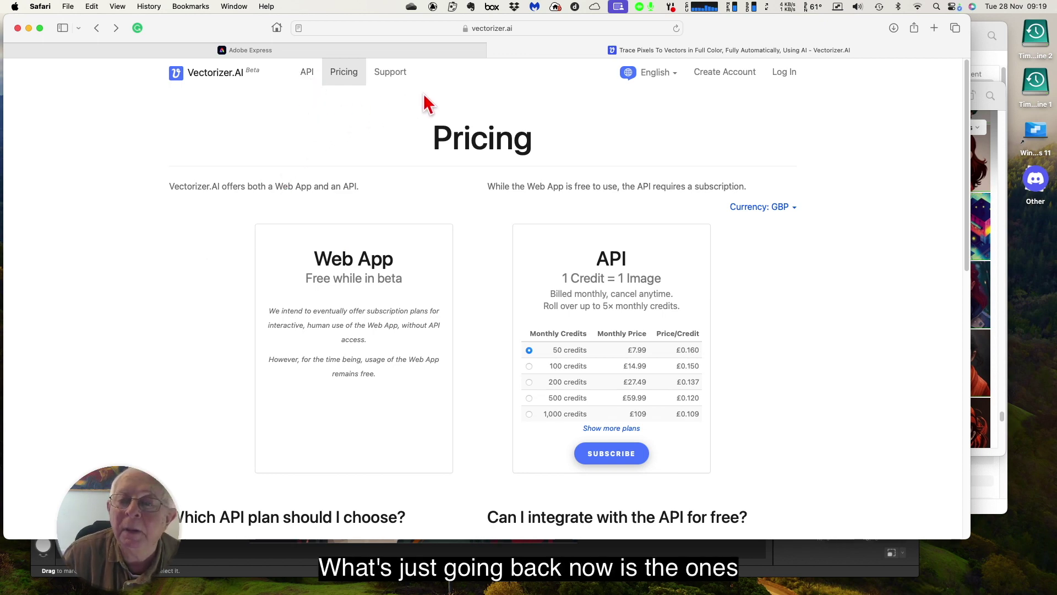
# Step: Go back to the earlier IMG_5796.JPG vectorization result, close it, and return to the Adobe Express page
pyautogui.click(98, 32)
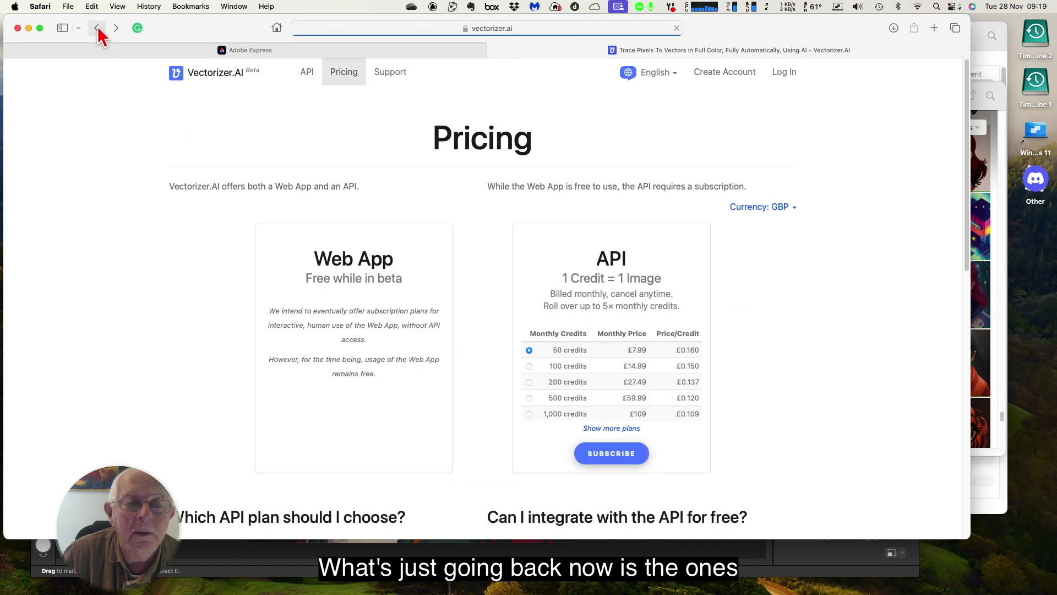
pyautogui.click(97, 31)
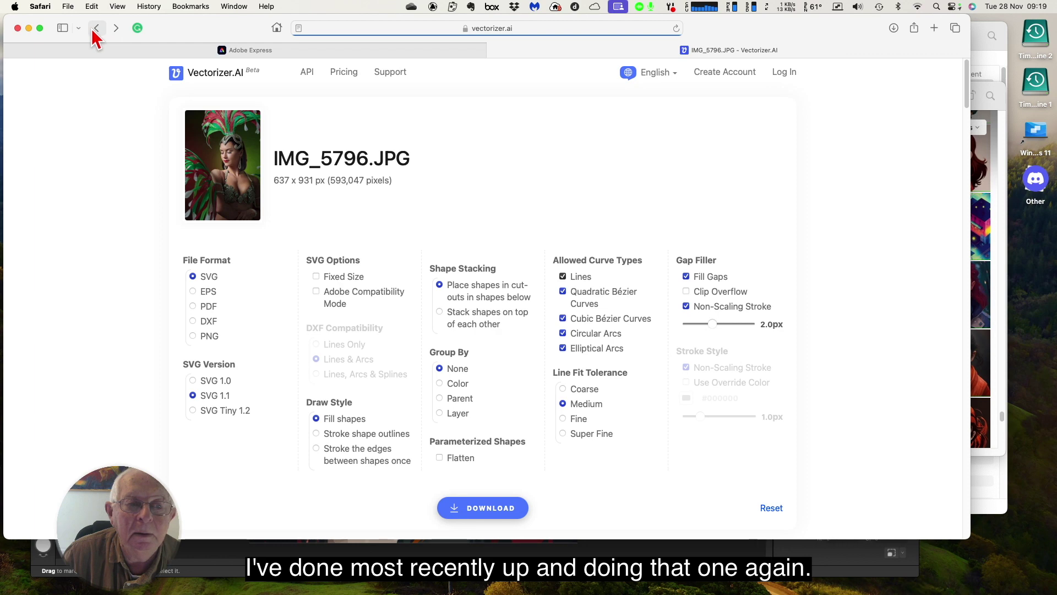
pyautogui.click(97, 31)
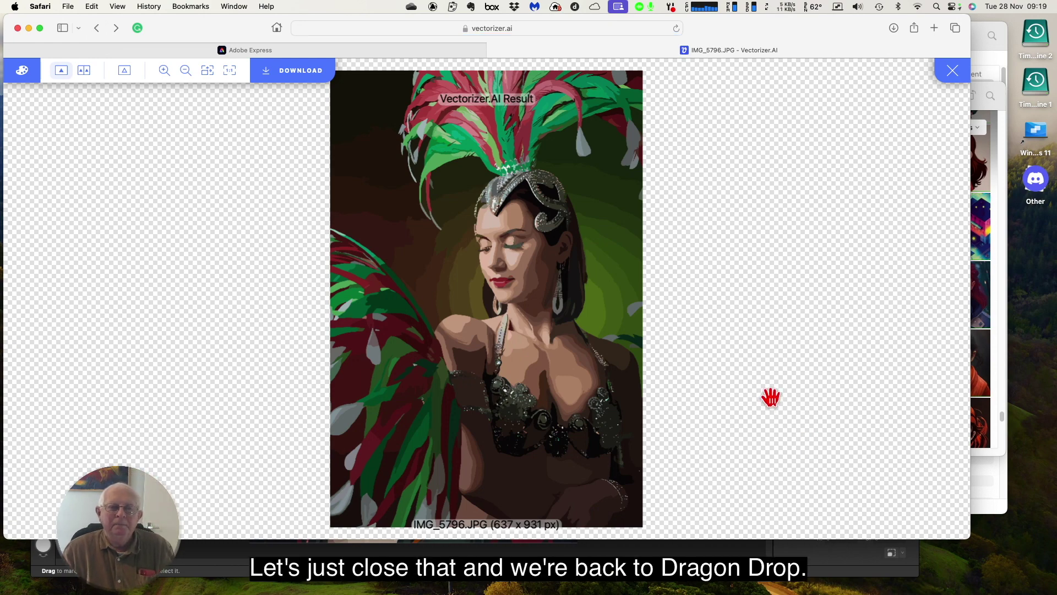
pyautogui.click(953, 72)
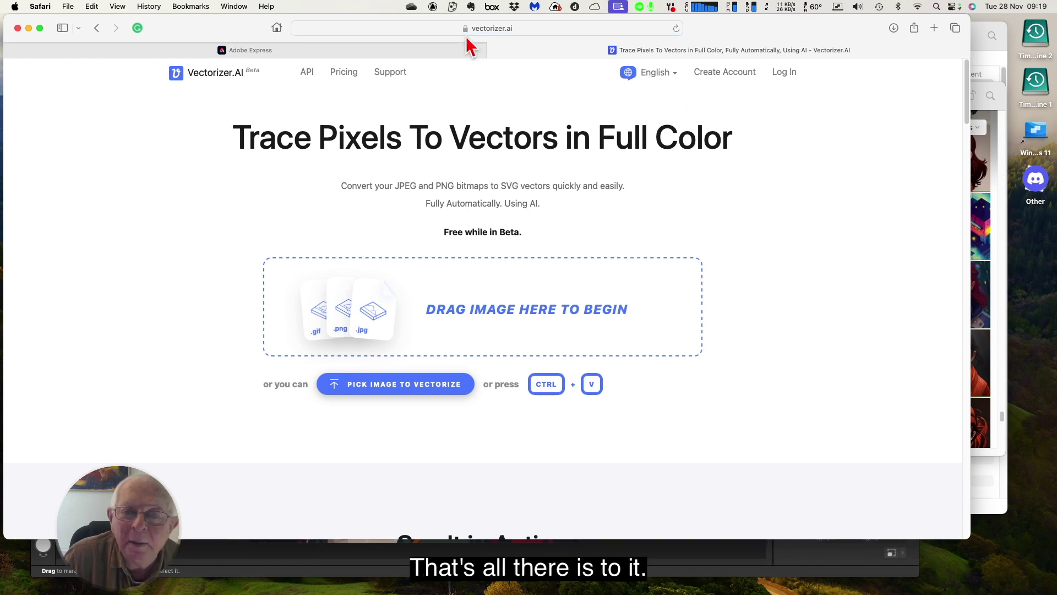
pyautogui.click(416, 52)
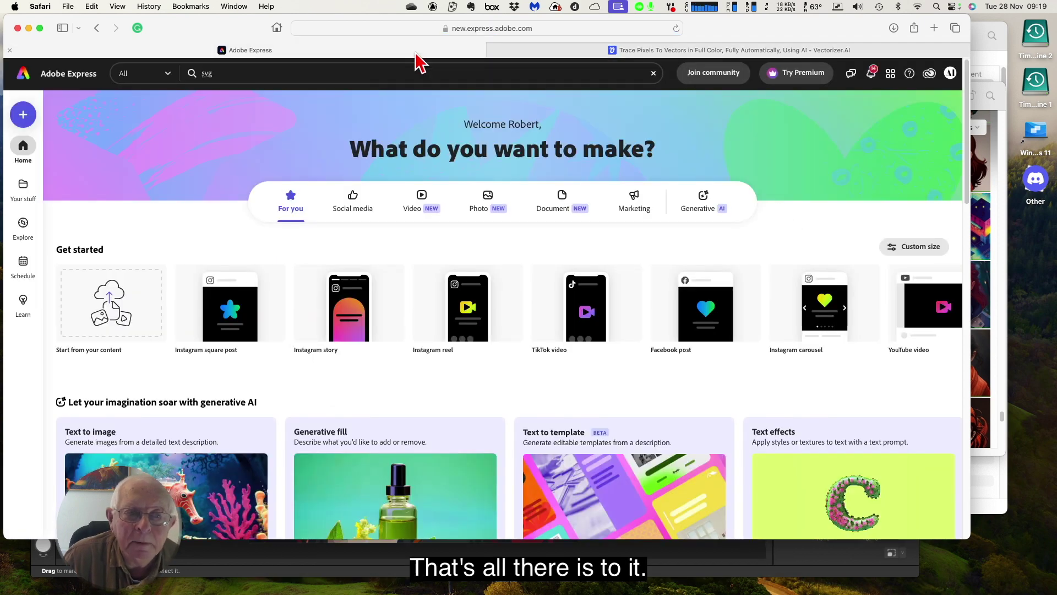
pyautogui.click(667, 53)
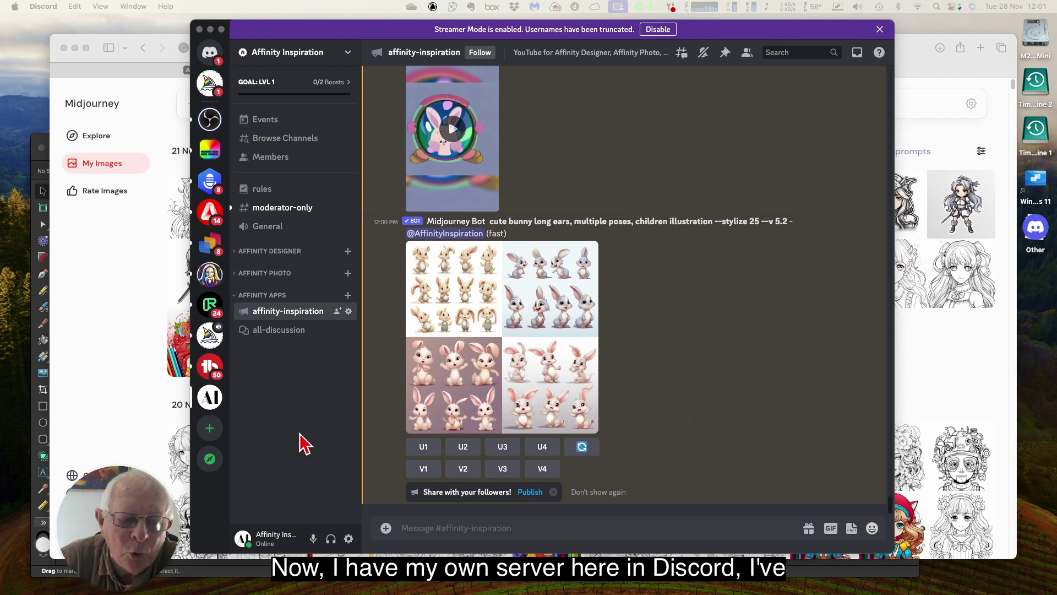
# Step: In Discord's Affinity Inspiration server, upscale all four images of the cute bunny long ears grid and review the individual results
pyautogui.click(211, 405)
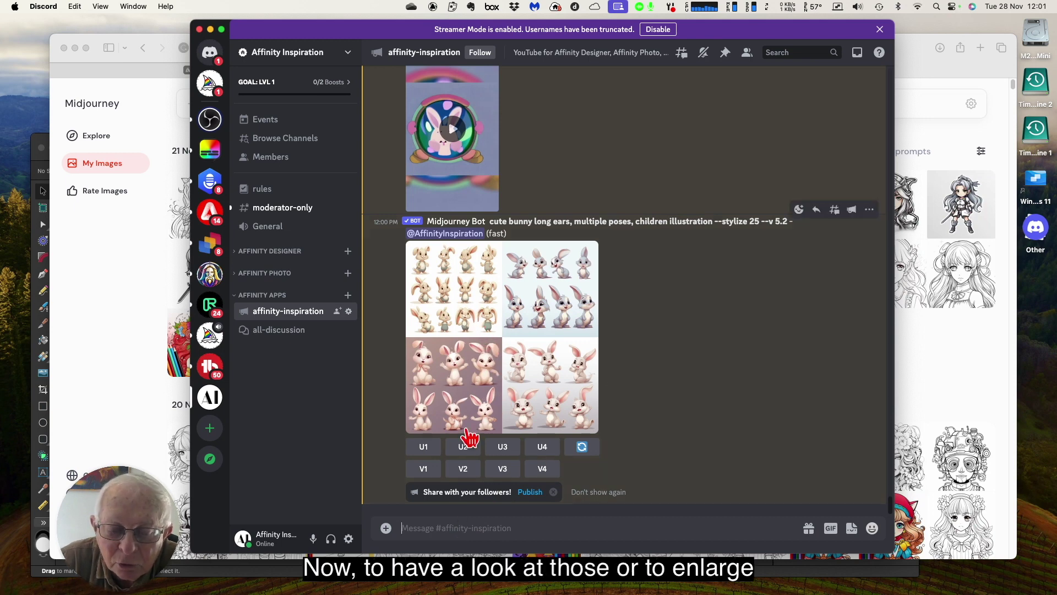
pyautogui.click(424, 448)
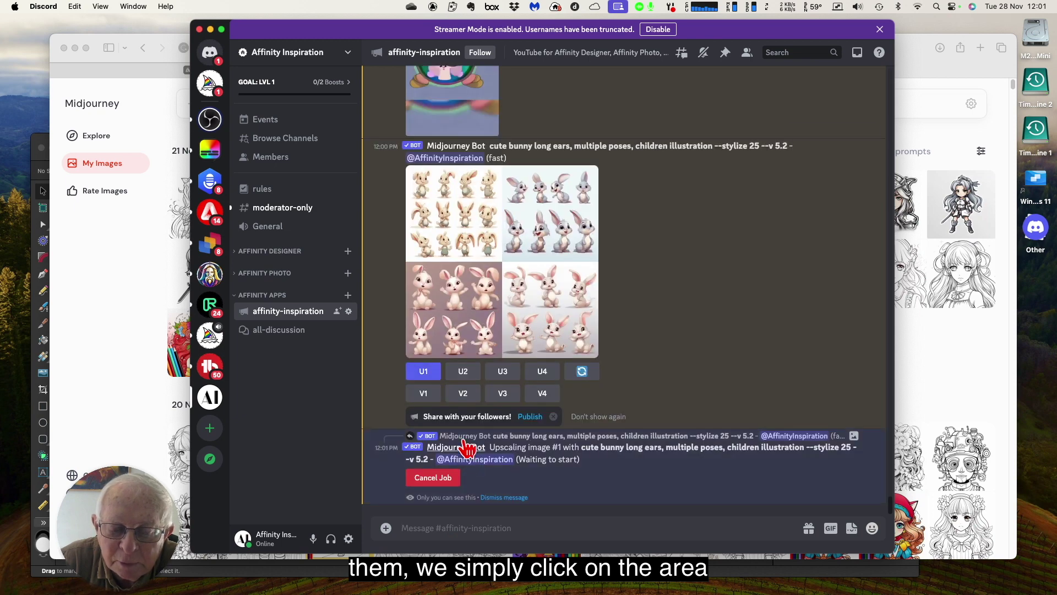
pyautogui.click(466, 374)
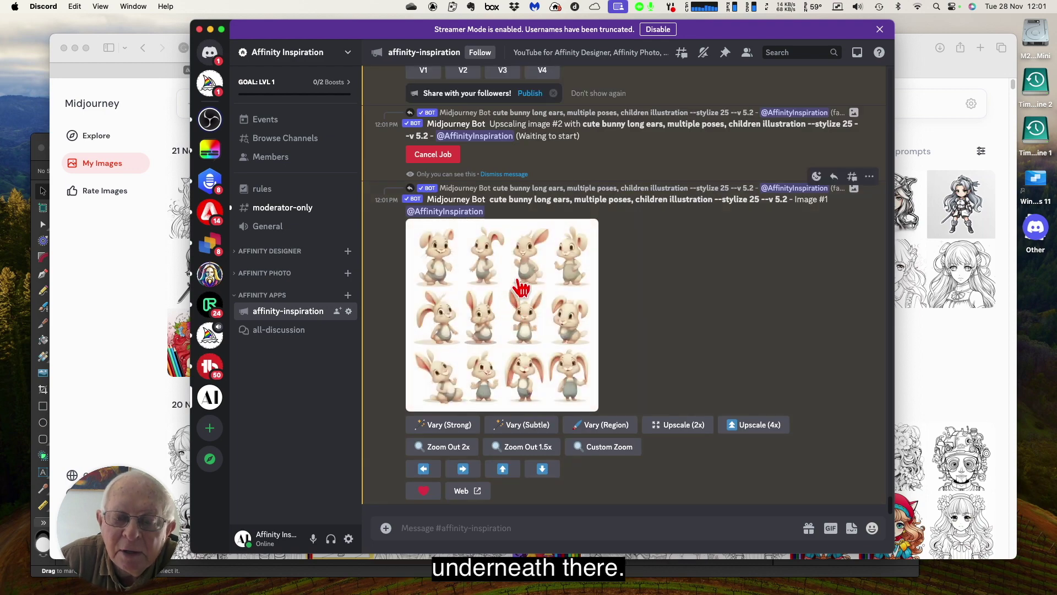
pyautogui.scroll(6, 521, 294)
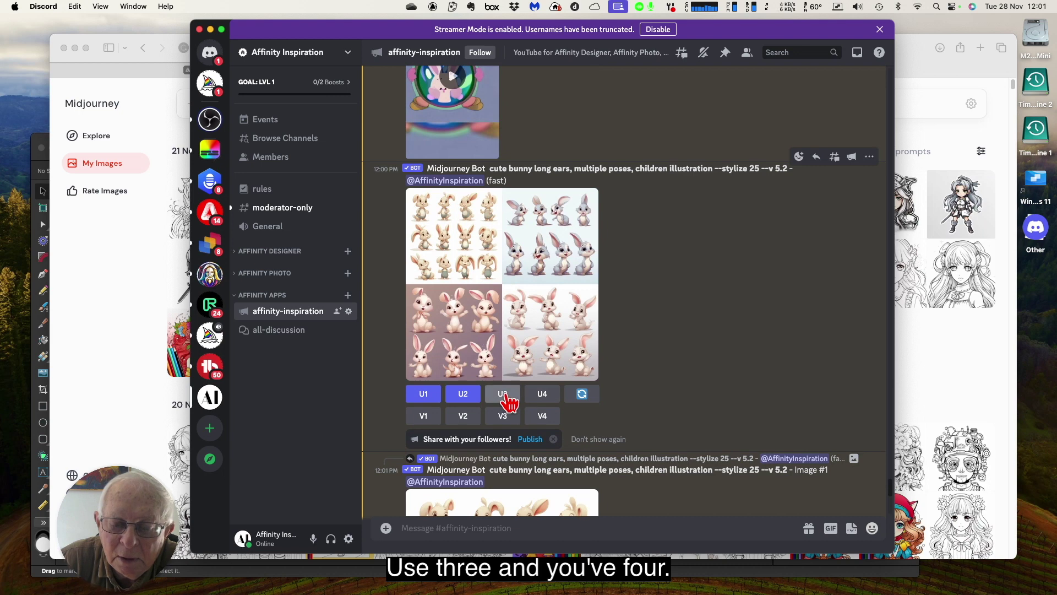
pyautogui.click(543, 396)
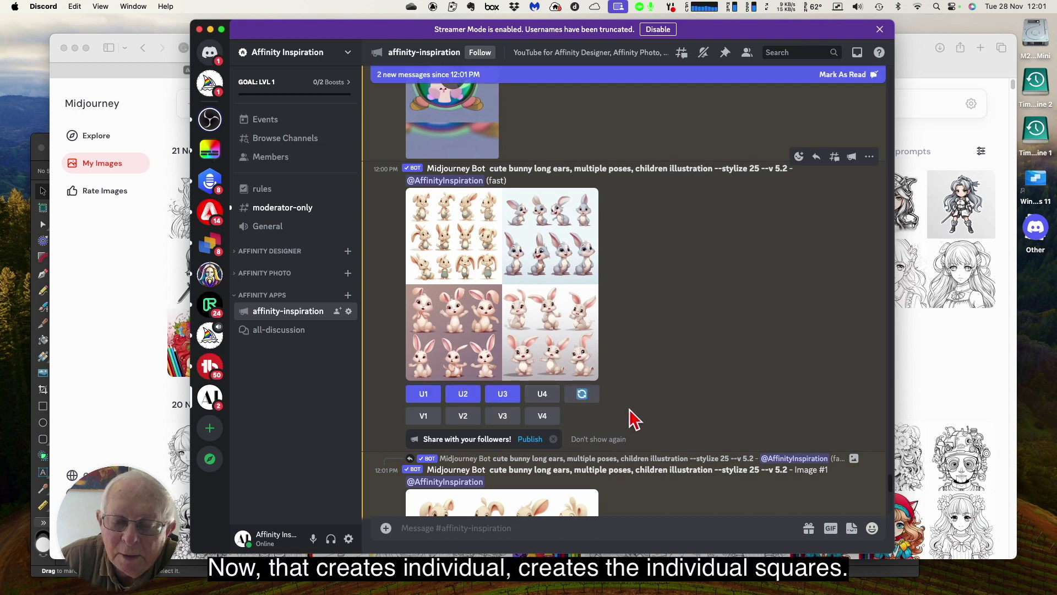
pyautogui.scroll(-10, 634, 419)
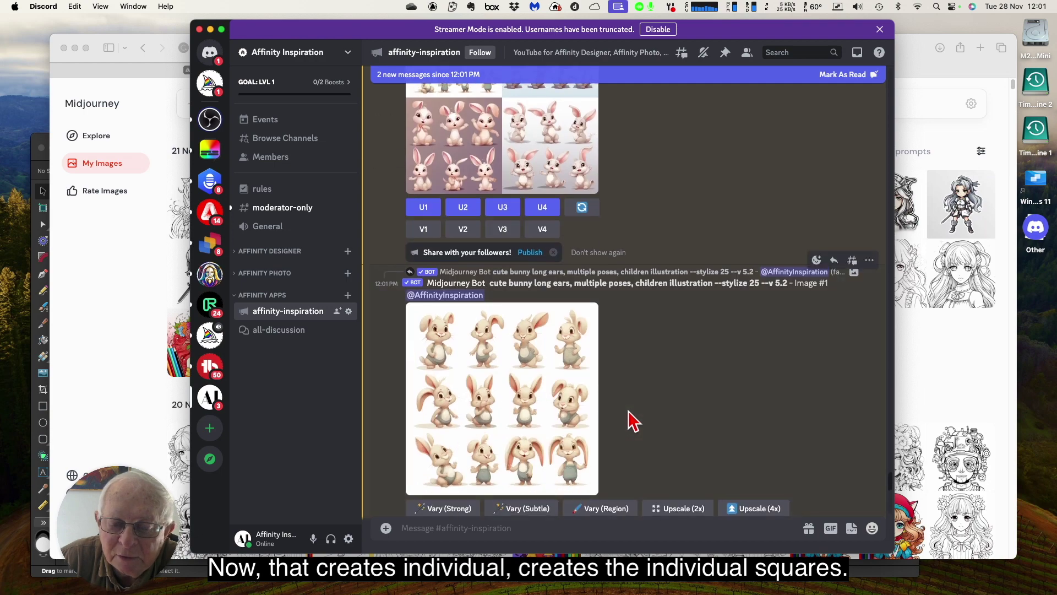
pyautogui.scroll(-12, 635, 420)
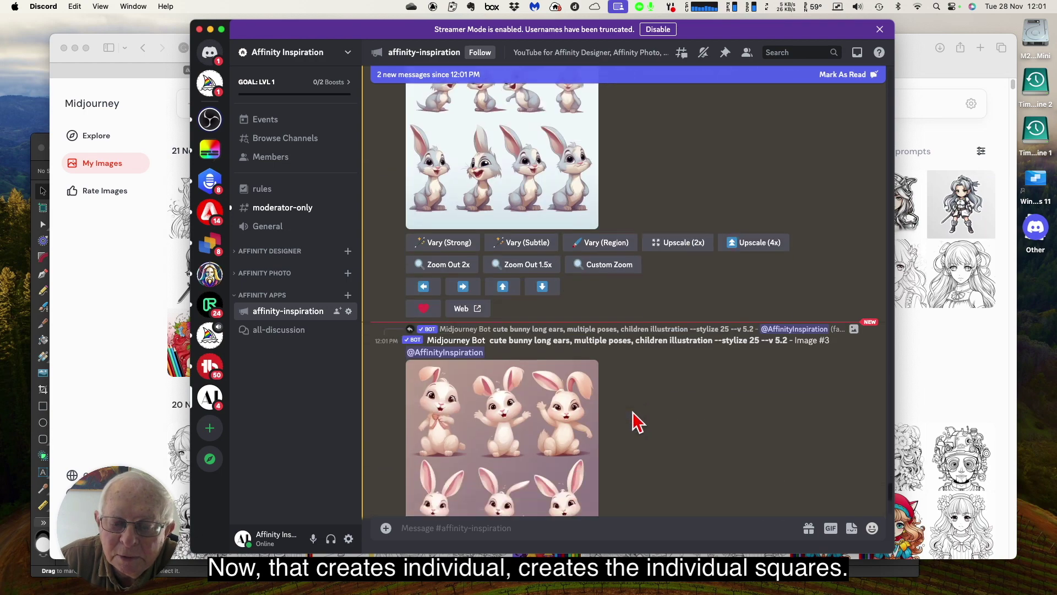
pyautogui.scroll(4, 636, 424)
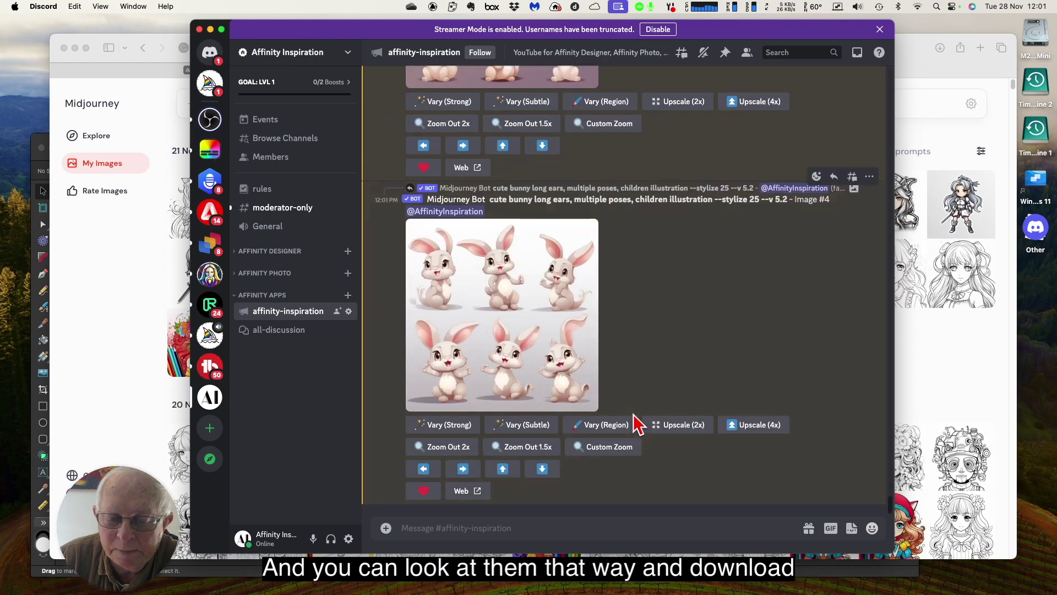
pyautogui.scroll(8, 633, 415)
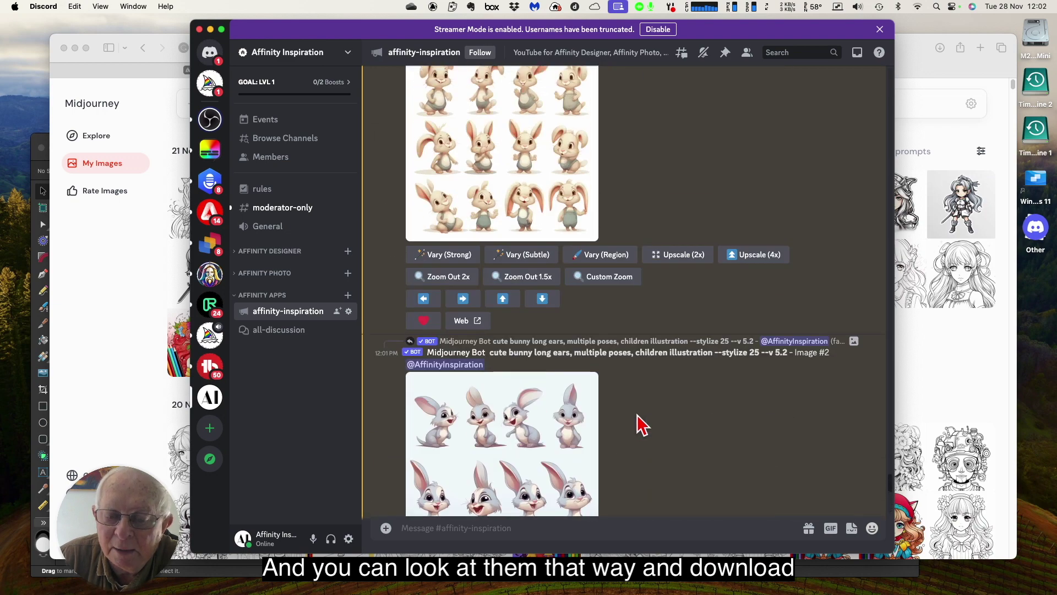
pyautogui.scroll(4, 636, 418)
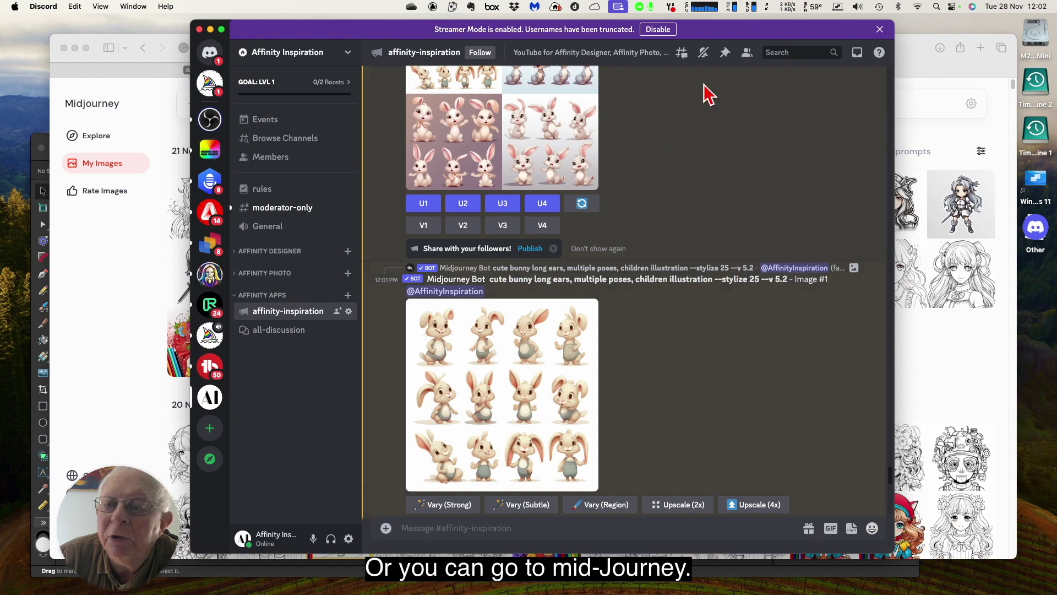
# Step: Move Discord aside, switch to Midjourney's My Images page in Safari, and download today's images as an archive to Pictures
pyautogui.moveTo(722, 29); pyautogui.dragTo(536, 62)
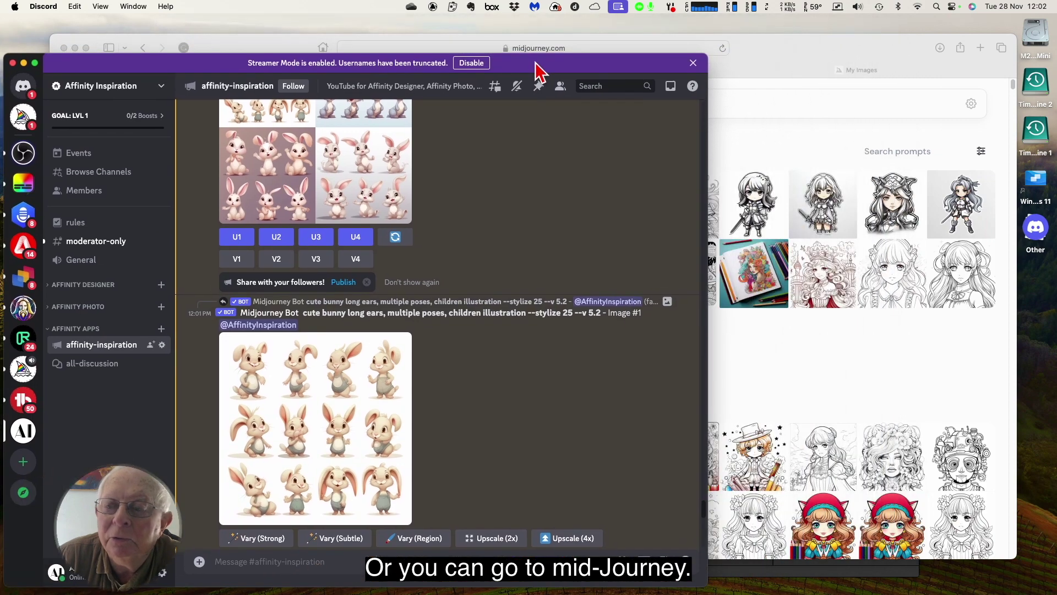
pyautogui.click(768, 49)
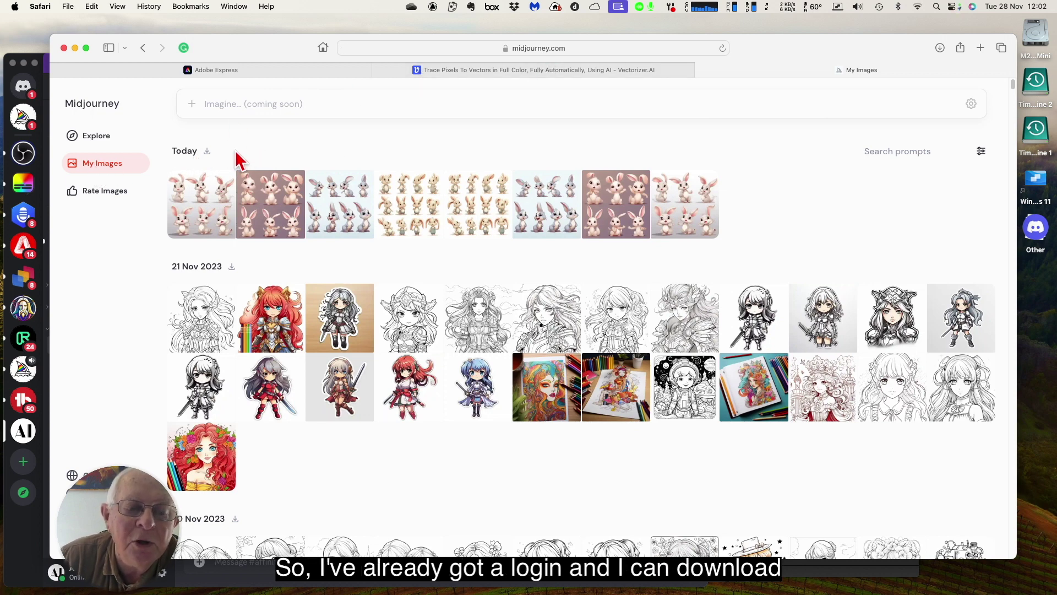
pyautogui.click(208, 152)
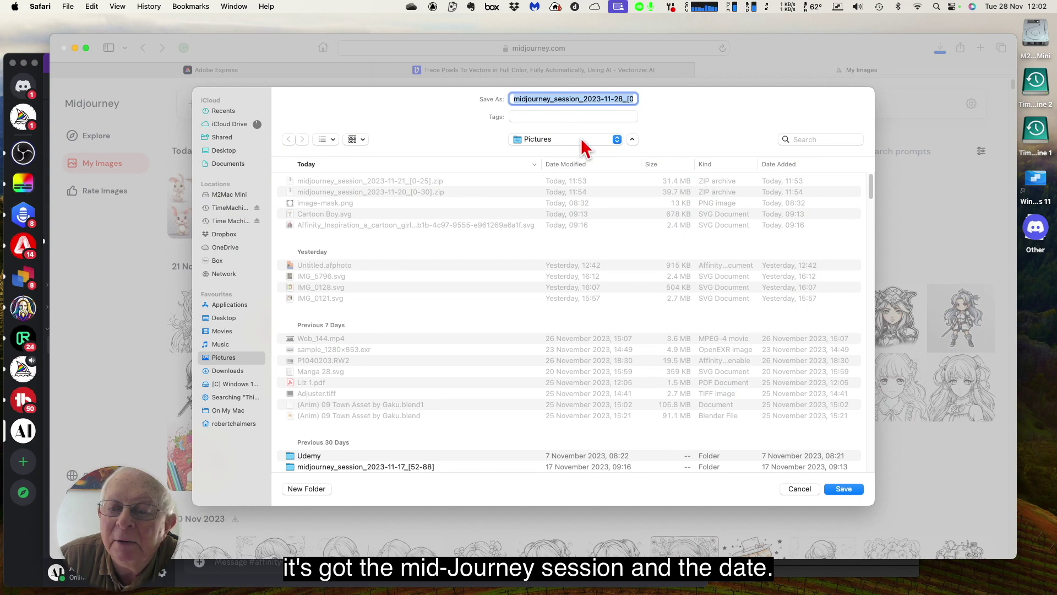
pyautogui.click(844, 489)
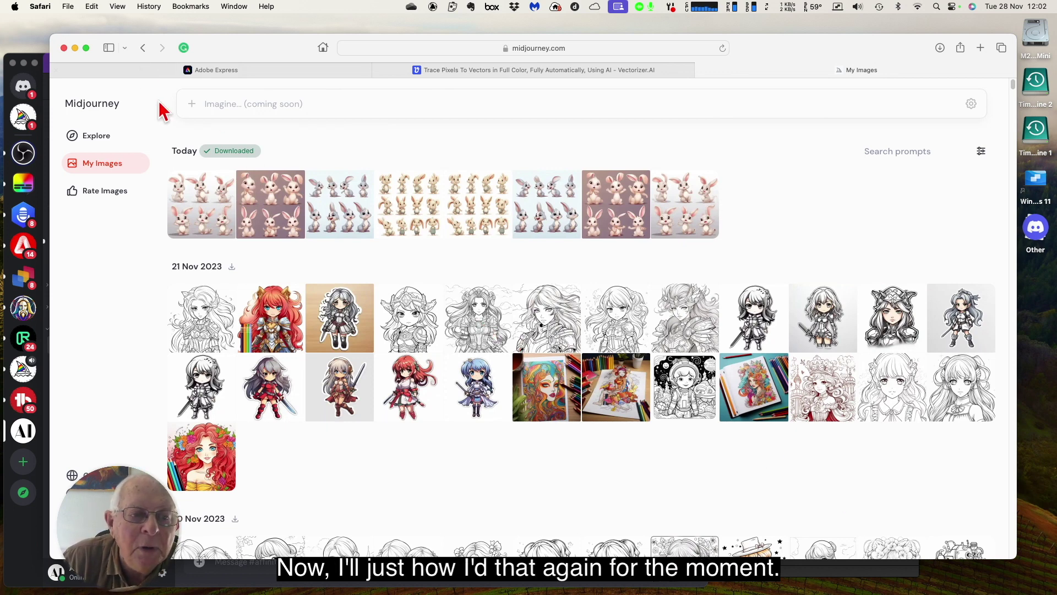
# Step: Minimize Safari, open the Pictures folder in Finder, and unzip midjourney_session_2023-11-28_[0-8].zip
pyautogui.click(75, 49)
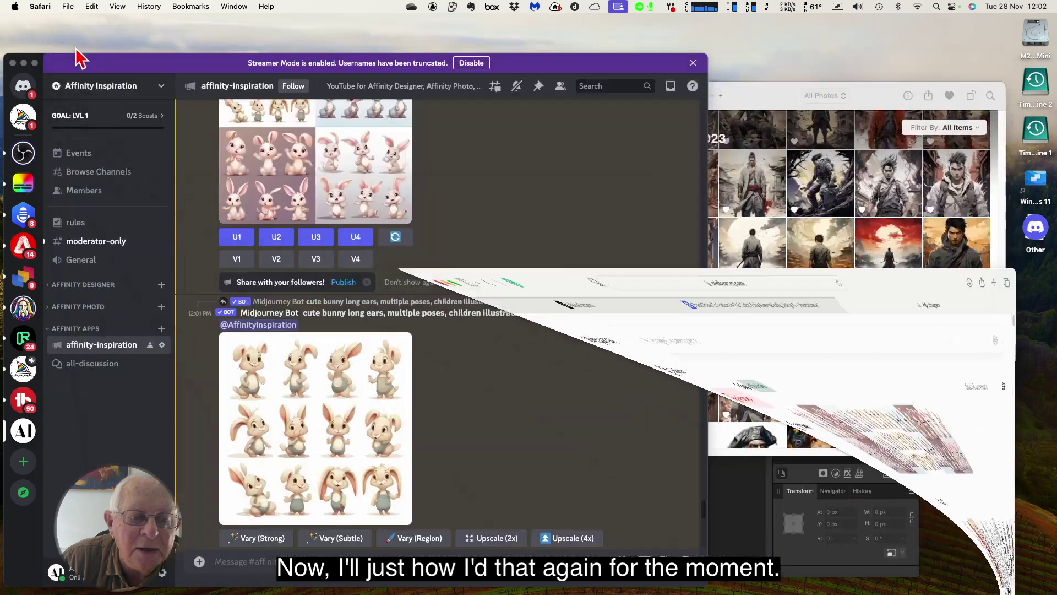
pyautogui.moveTo(185, 583)
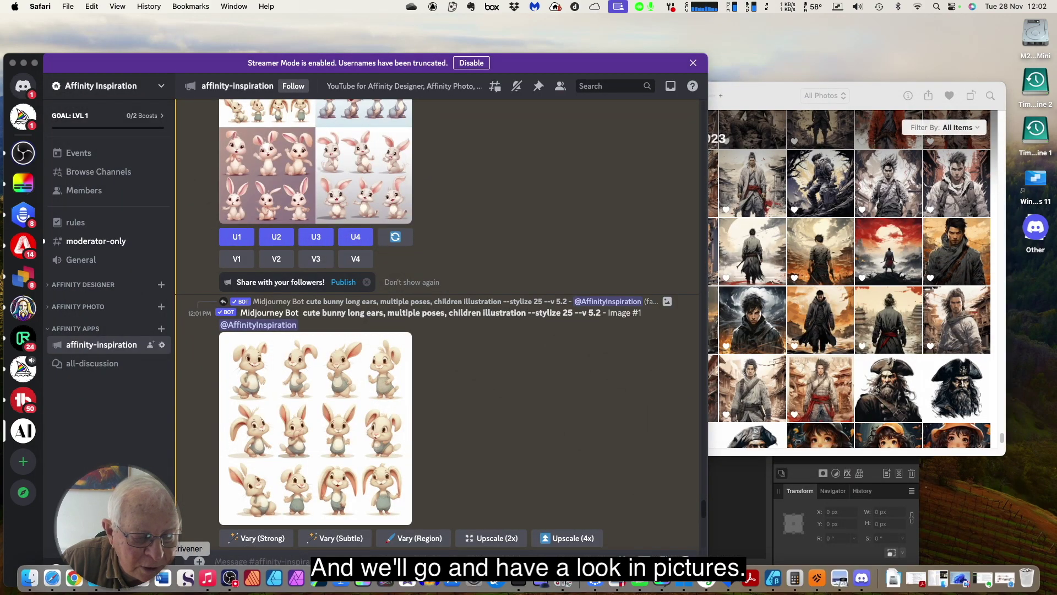
pyautogui.click(35, 588)
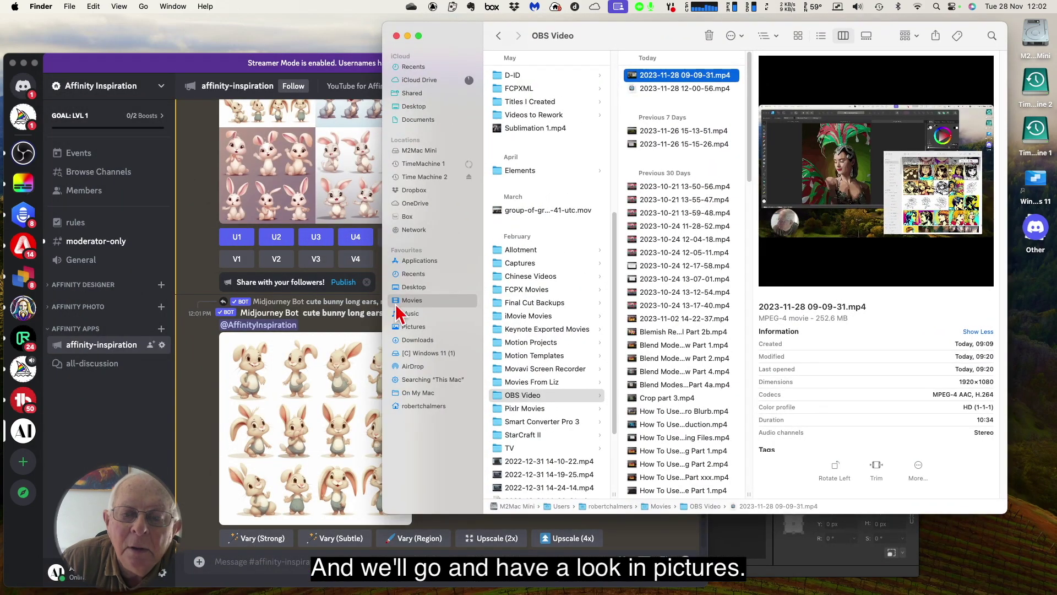
pyautogui.click(416, 328)
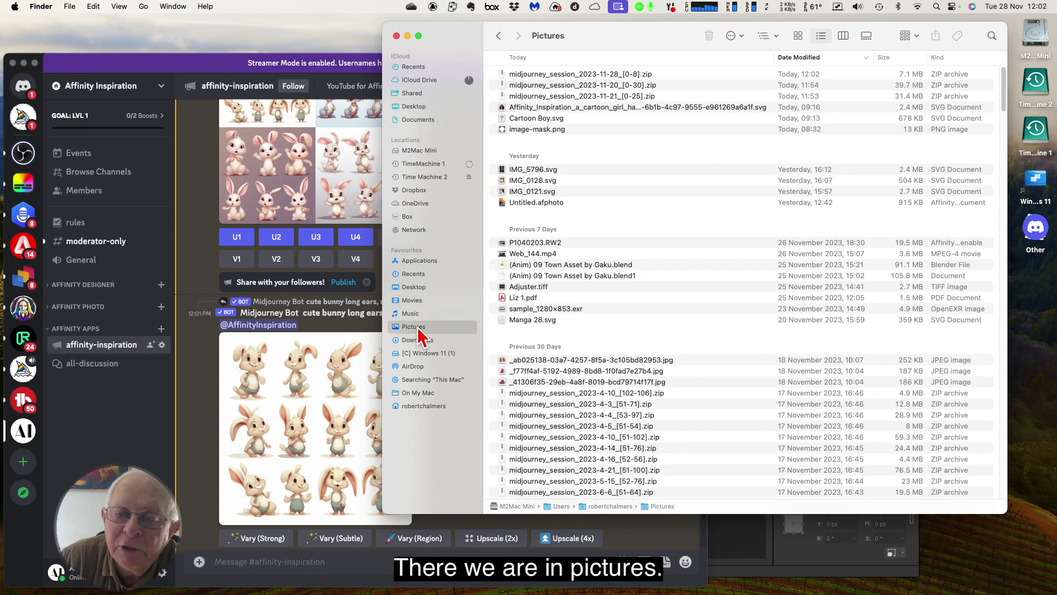
pyautogui.click(547, 75)
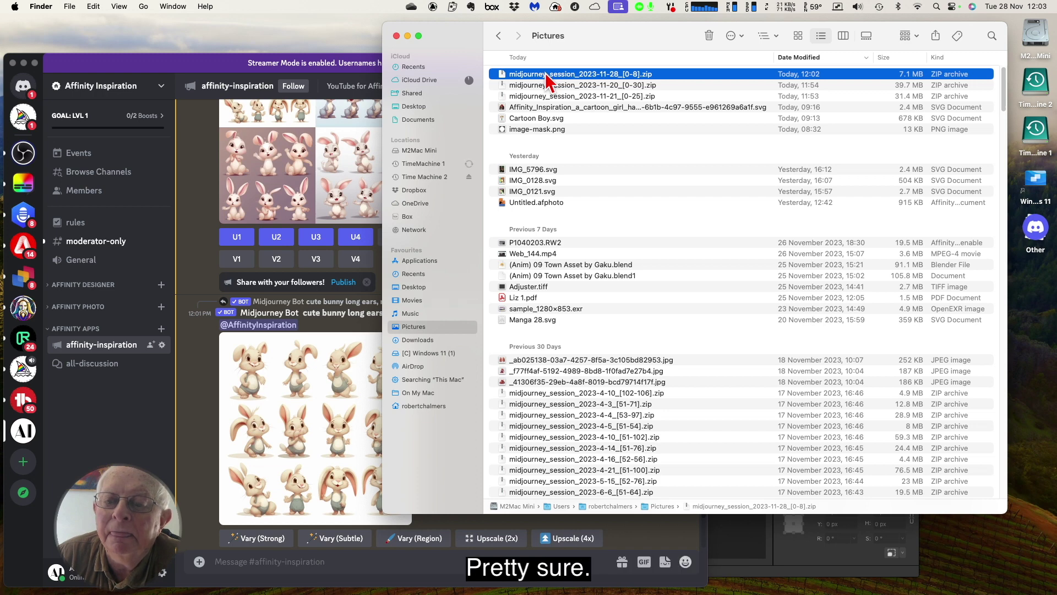
pyautogui.moveTo(545, 35); pyautogui.dragTo(477, 31)
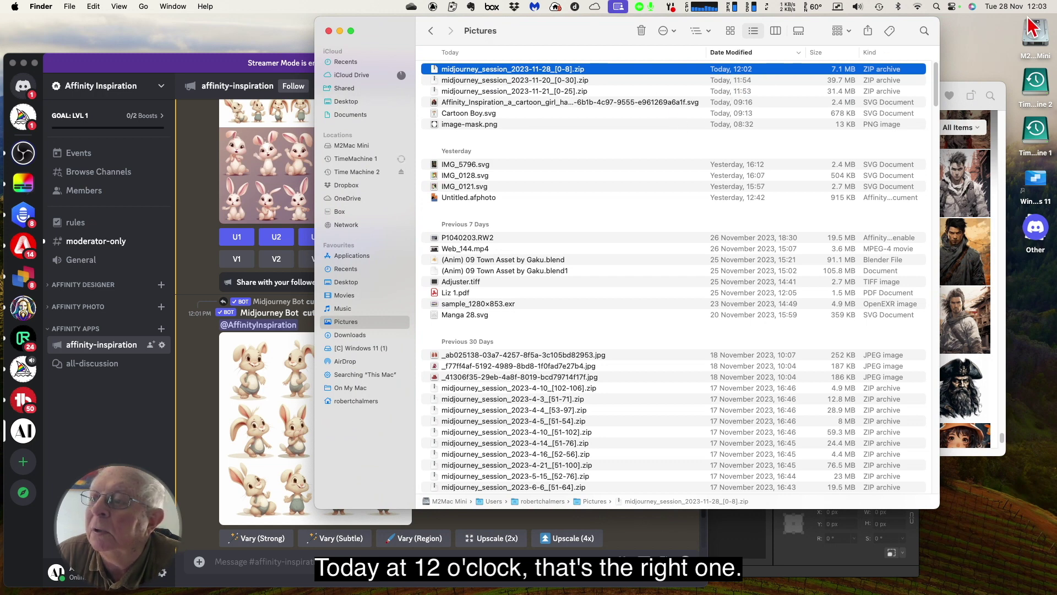
pyautogui.doubleClick(460, 70)
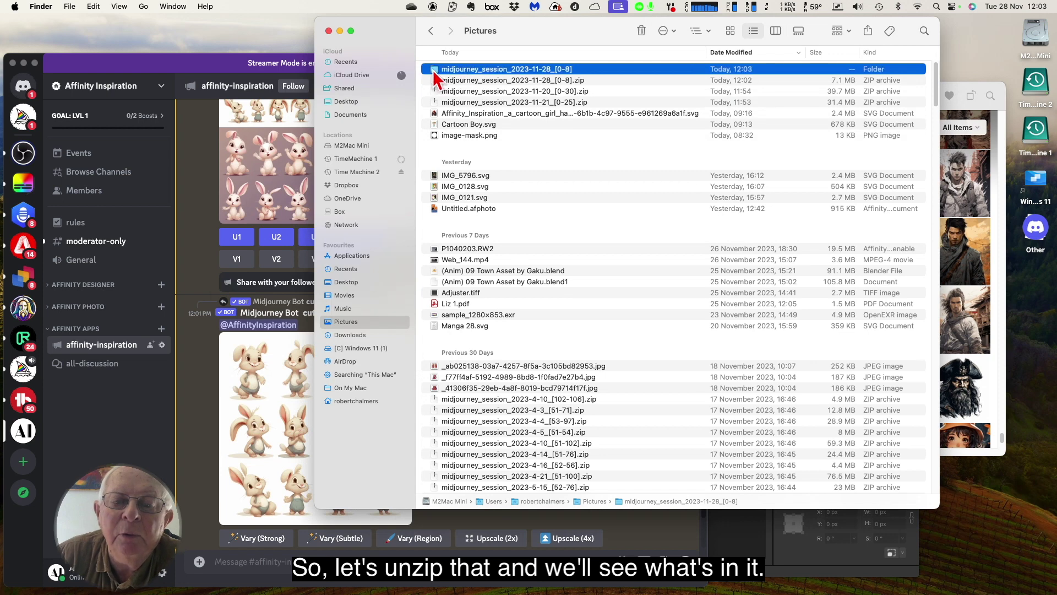
# Step: Open the extracted midjourney_session_2023-11-28_[0-8] folder, show its files as icons, and look through the first three bunny images
pyautogui.doubleClick(434, 69)
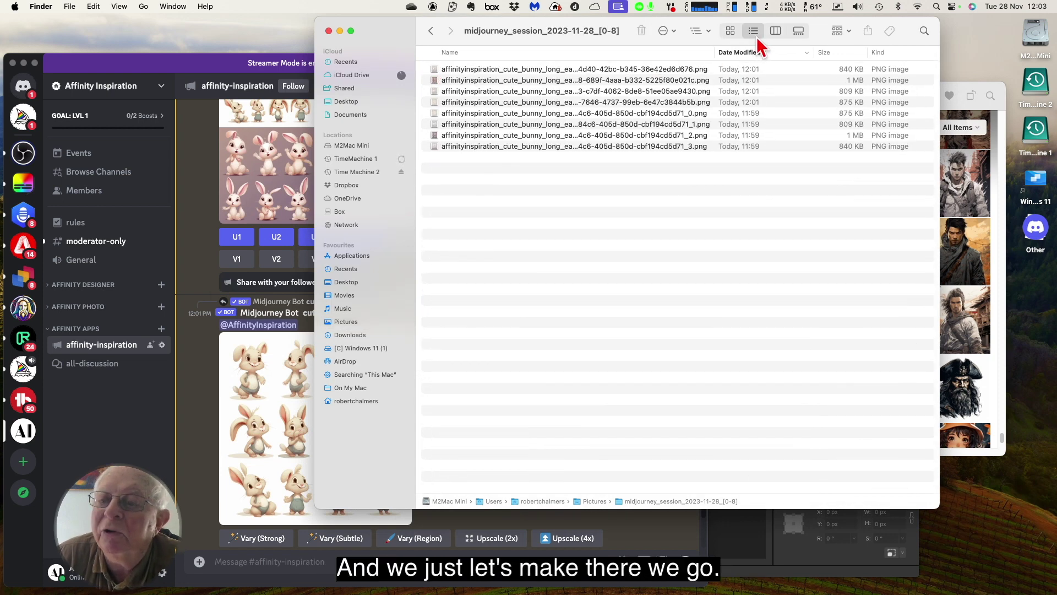
pyautogui.click(730, 31)
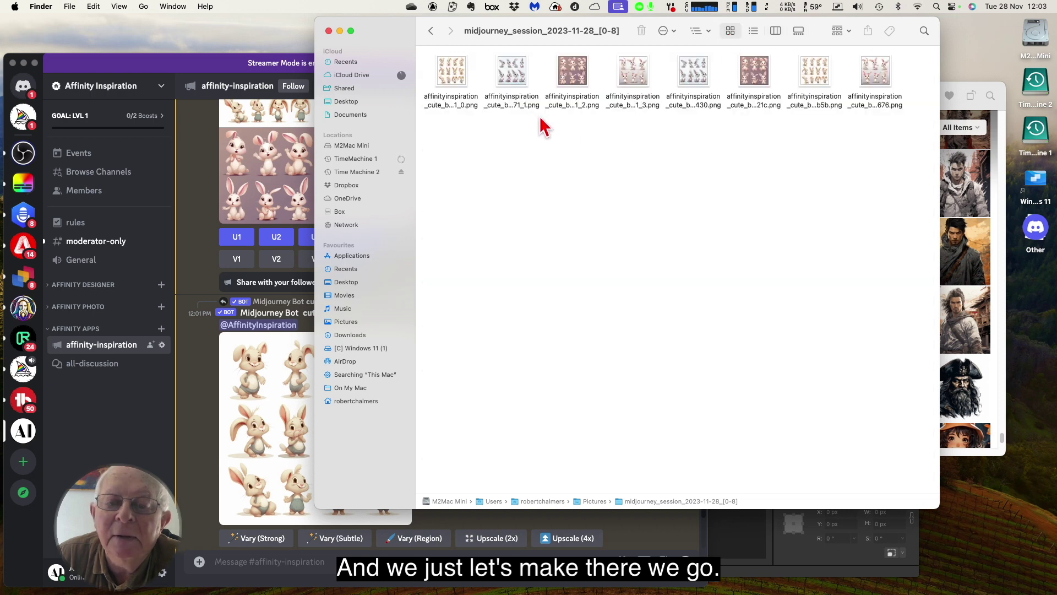
pyautogui.click(451, 81)
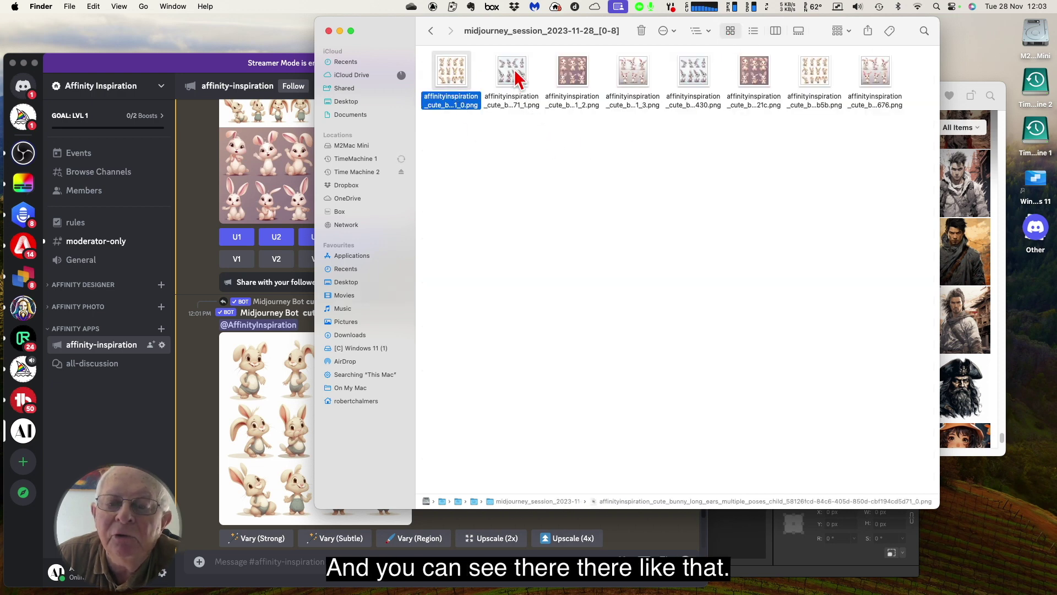
pyautogui.click(530, 76)
pyautogui.click(573, 74)
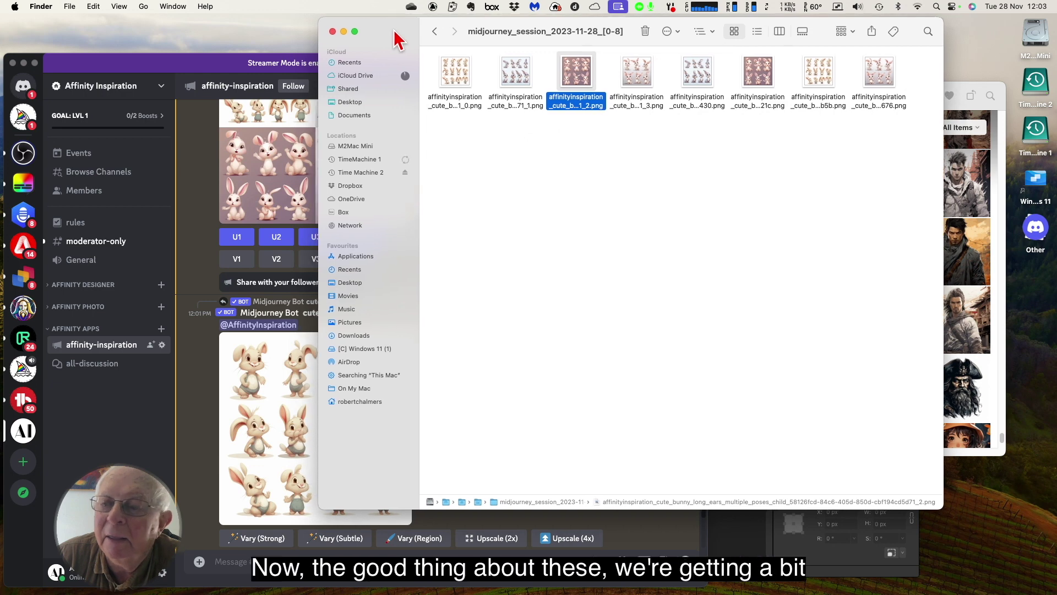
# Step: Clear the desktop by moving the Finder window down and minimizing Discord, Affinity Designer and Photos
pyautogui.moveTo(395, 34); pyautogui.dragTo(439, 258)
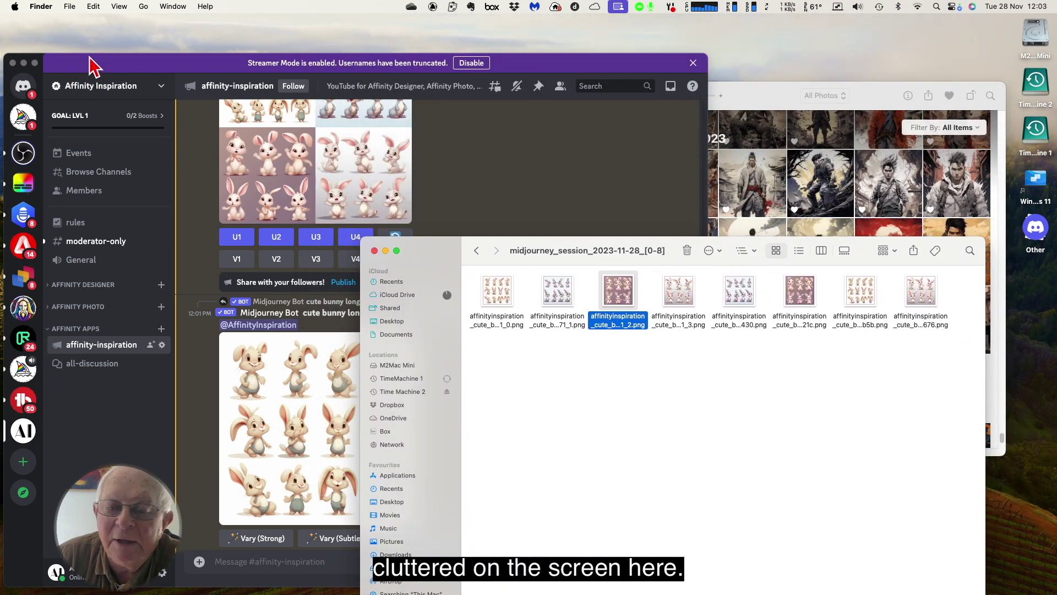
pyautogui.click(23, 63)
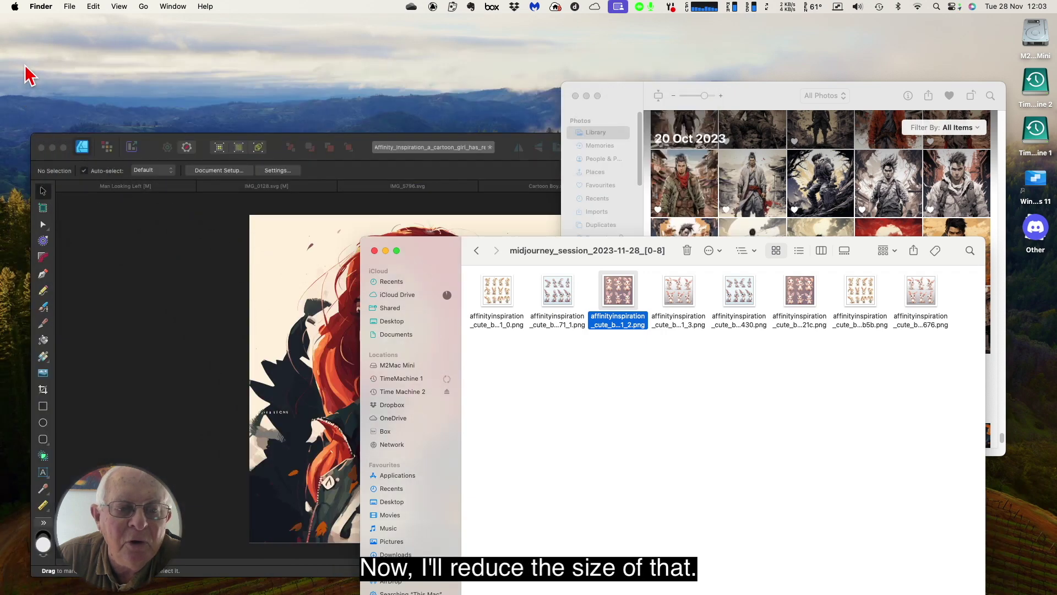
pyautogui.click(53, 148)
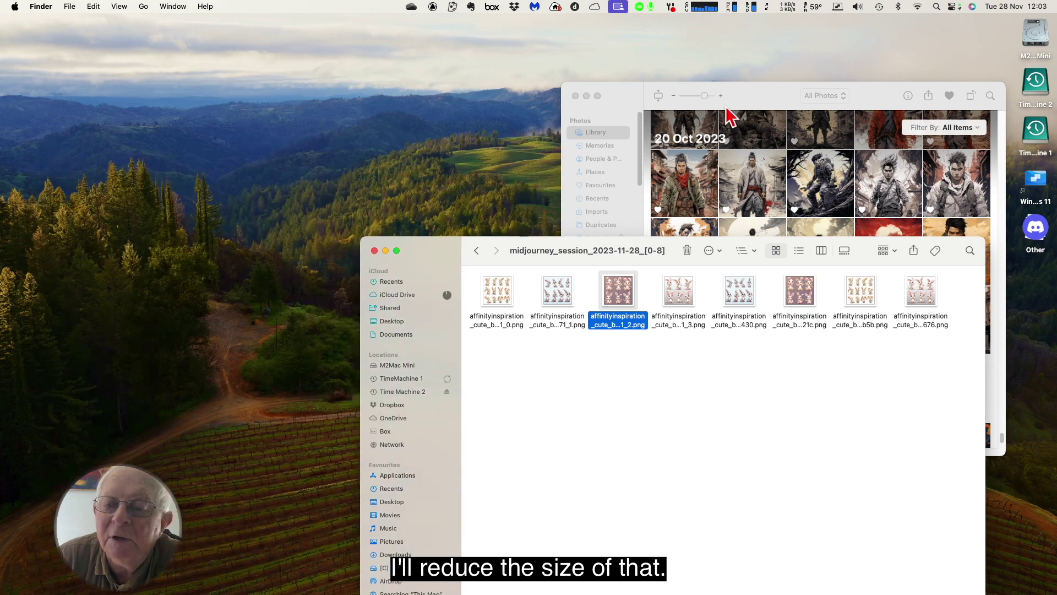
pyautogui.moveTo(617, 101); pyautogui.dragTo(594, 41)
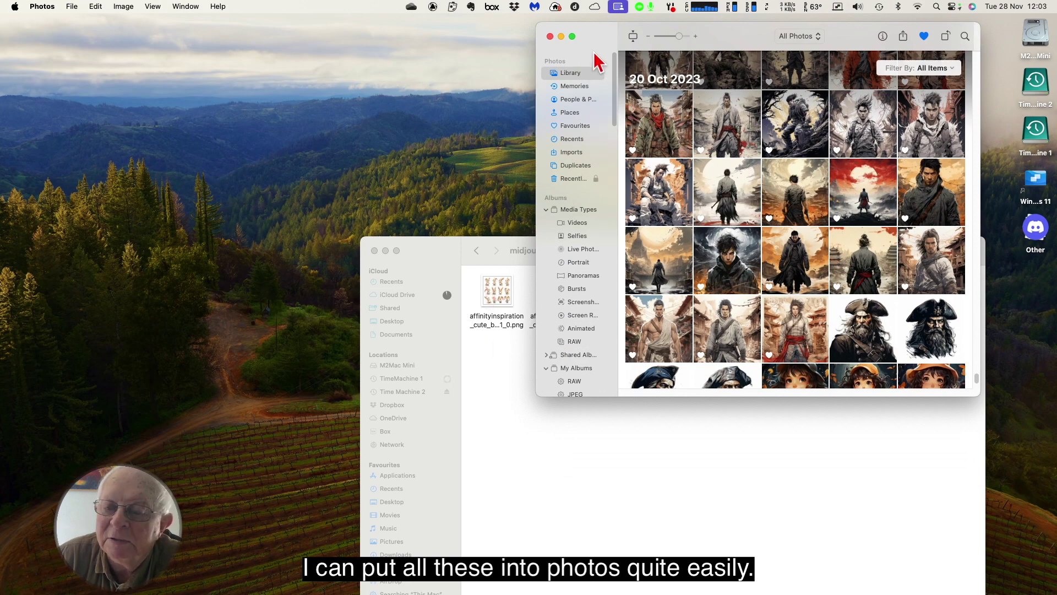
pyautogui.click(562, 37)
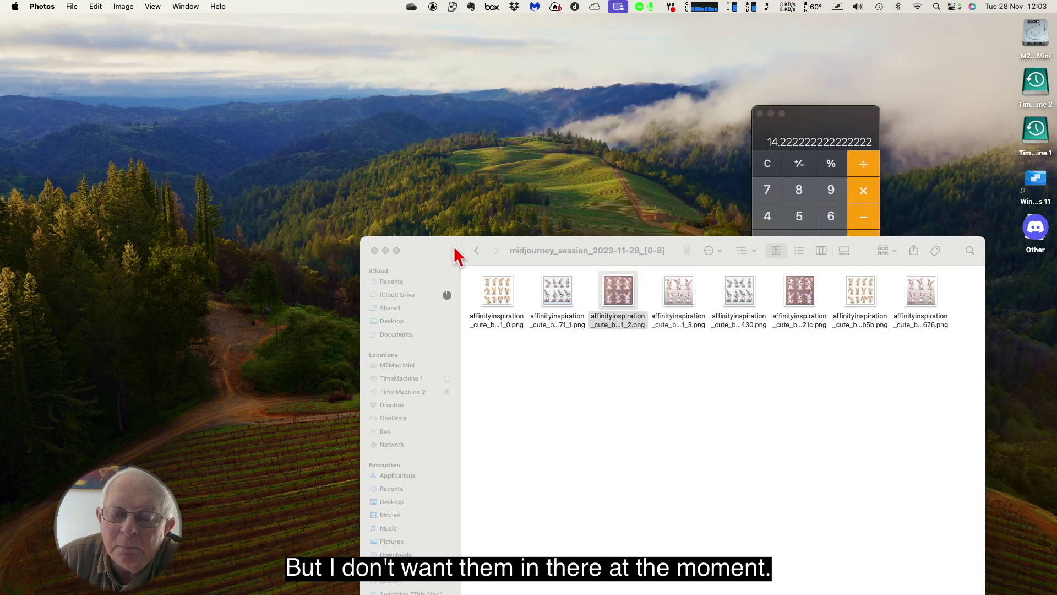
# Step: Move the Calculator off the desktop and reposition the Finder window so the whole bunny image folder is visible
pyautogui.moveTo(456, 250); pyautogui.dragTo(393, 256)
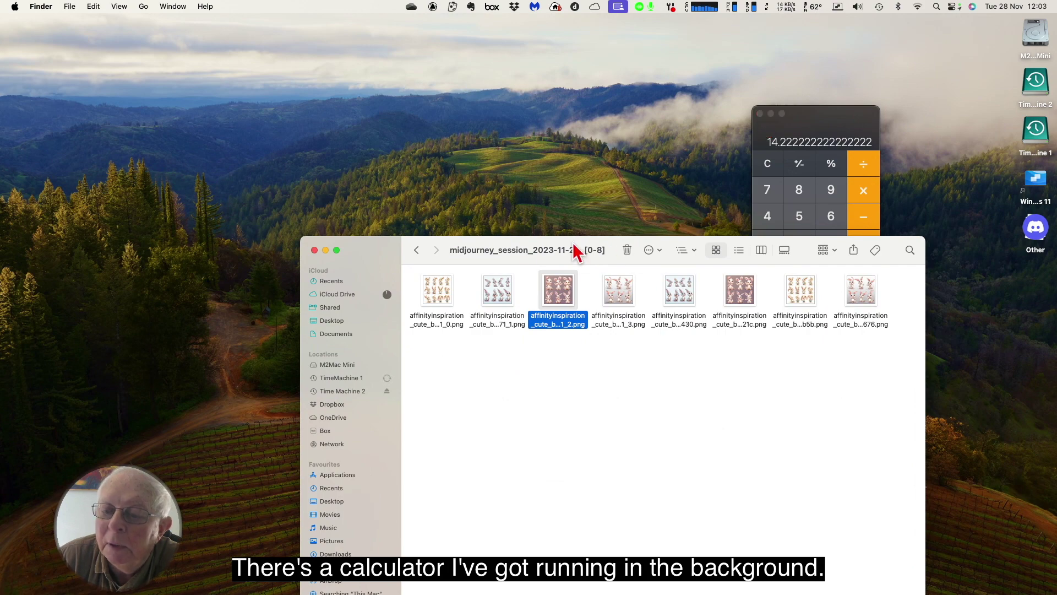
pyautogui.moveTo(397, 258); pyautogui.dragTo(420, 207)
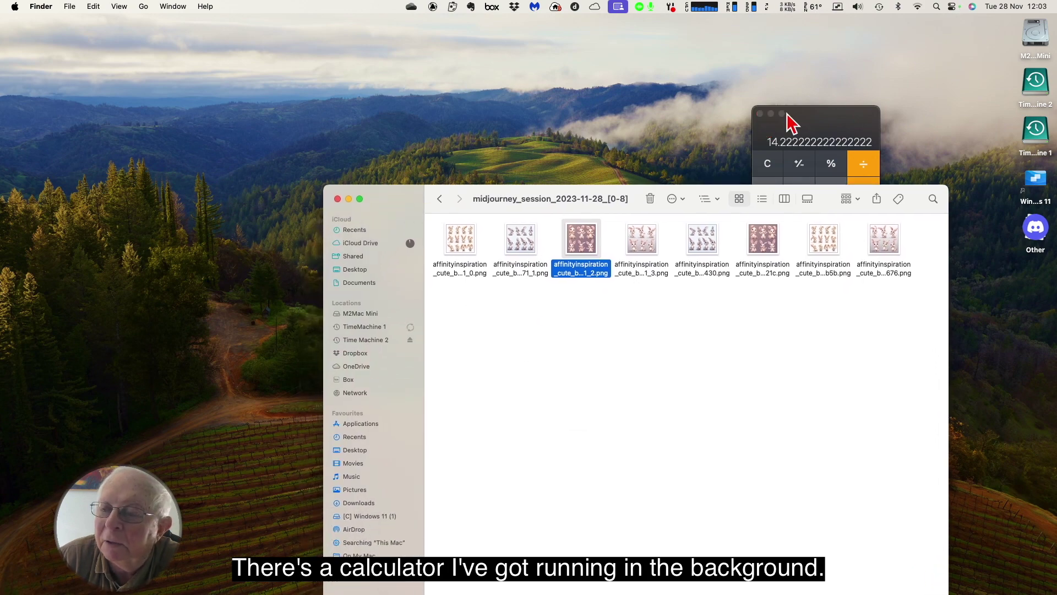
pyautogui.moveTo(792, 123); pyautogui.dragTo(1056, 105)
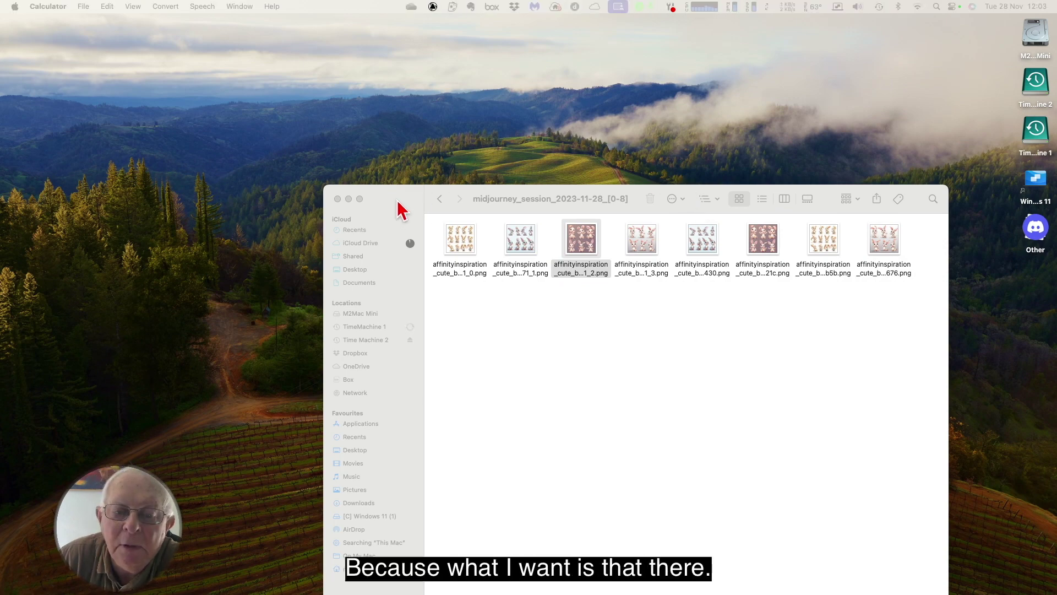
pyautogui.moveTo(398, 202); pyautogui.dragTo(418, 54)
pyautogui.moveTo(370, 588)
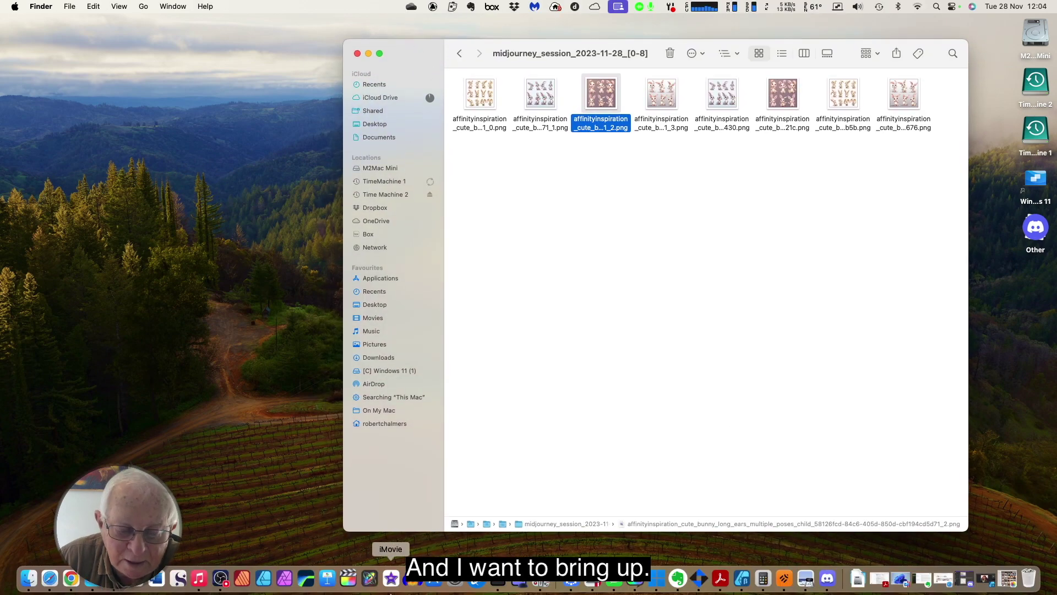
# Step: Switch to Safari, show the Vectorizer.AI page, and arrange the browser and Finder windows so they overlap with both reachable
pyautogui.click(50, 578)
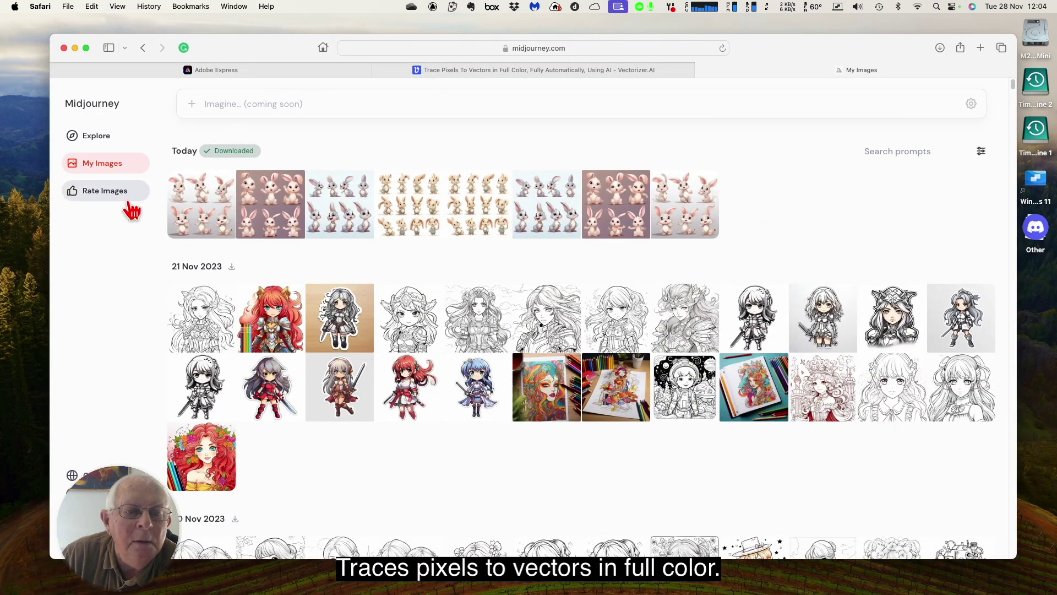
pyautogui.click(547, 72)
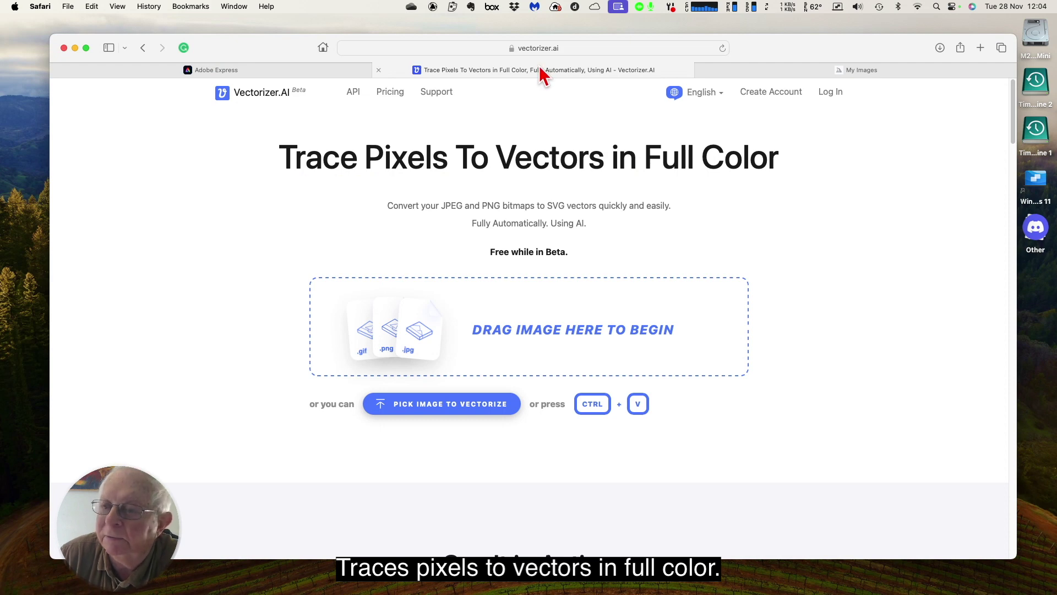
pyautogui.moveTo(774, 52); pyautogui.dragTo(738, 38)
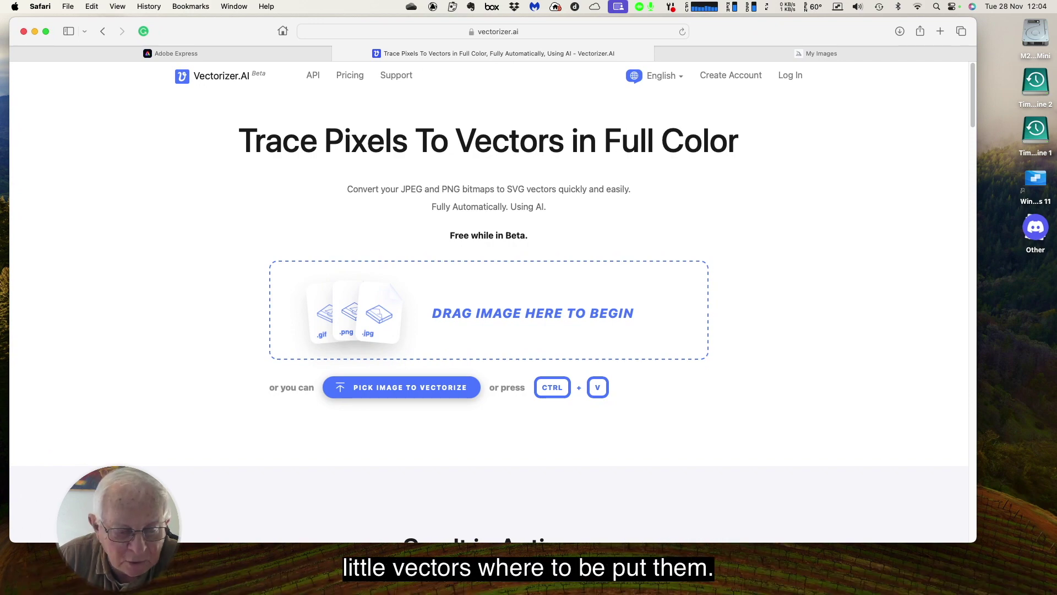
pyautogui.moveTo(200, 37); pyautogui.dragTo(191, 147)
pyautogui.moveTo(427, 52); pyautogui.dragTo(512, 41)
pyautogui.moveTo(190, 153); pyautogui.dragTo(190, 51)
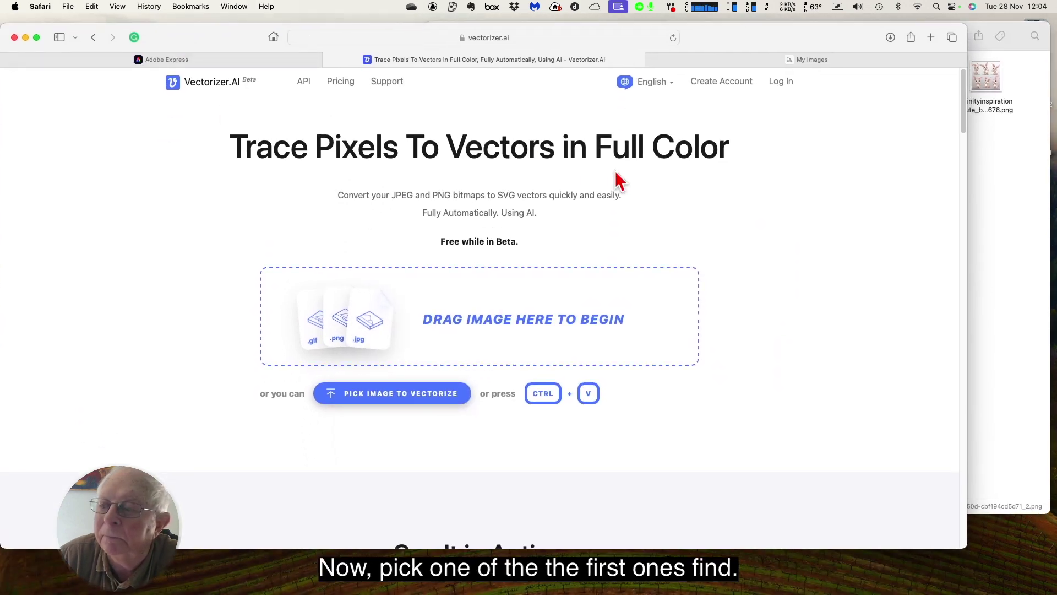
# Step: Load the first bunny image, ending in _0.png, from the Finder folder into Vectorizer.AI and bring the traced result to the front
pyautogui.click(998, 205)
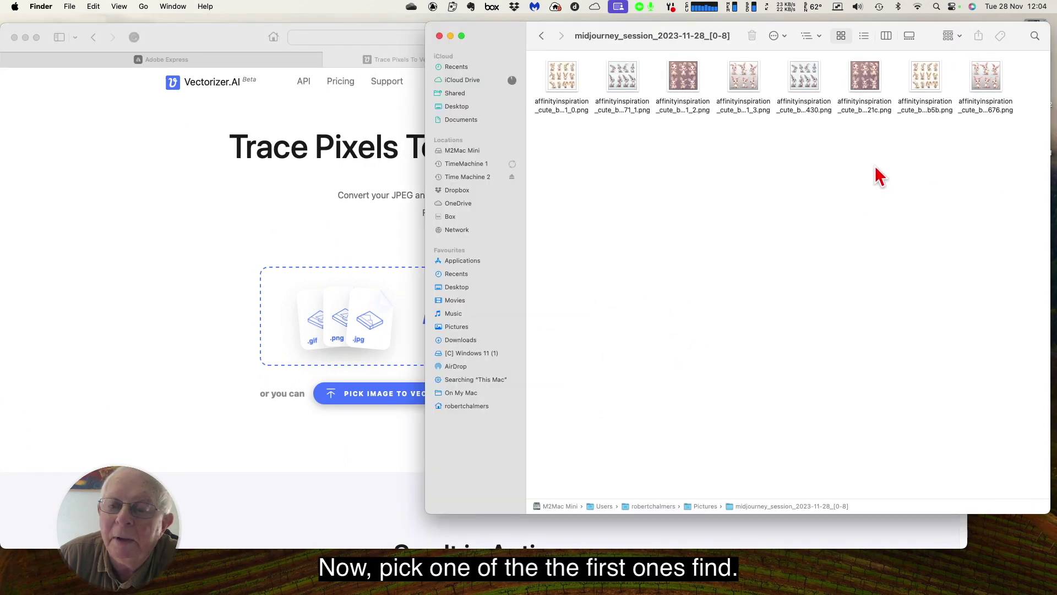
pyautogui.click(564, 87)
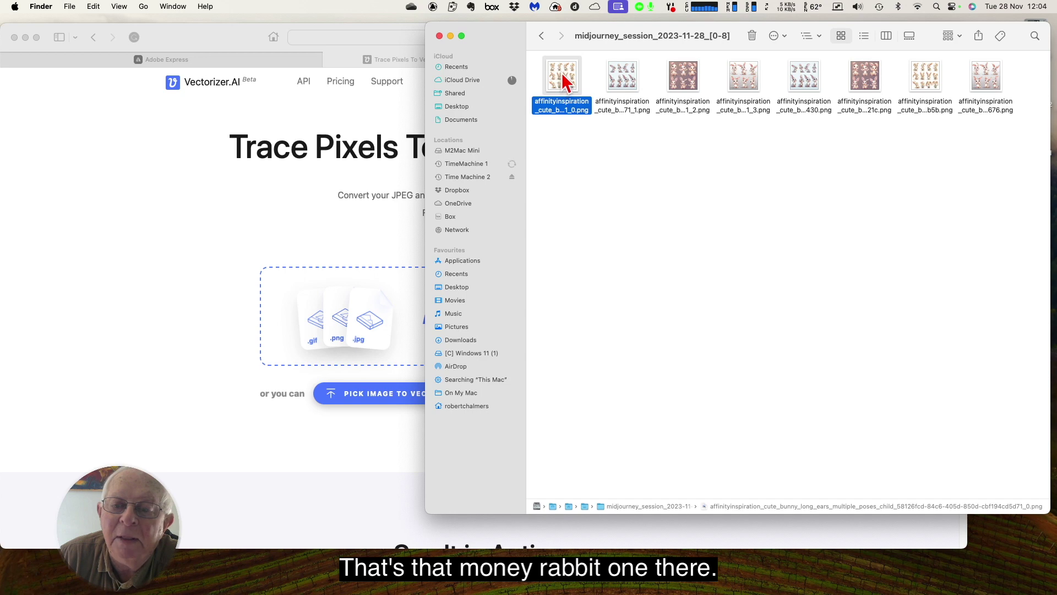
pyautogui.moveTo(563, 77); pyautogui.dragTo(361, 313)
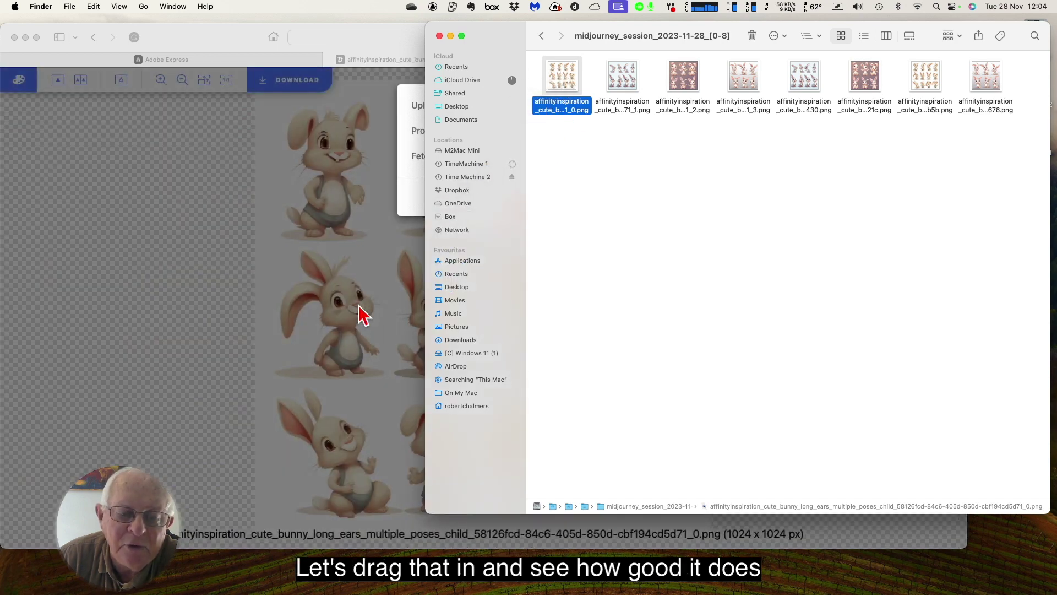
pyautogui.click(234, 38)
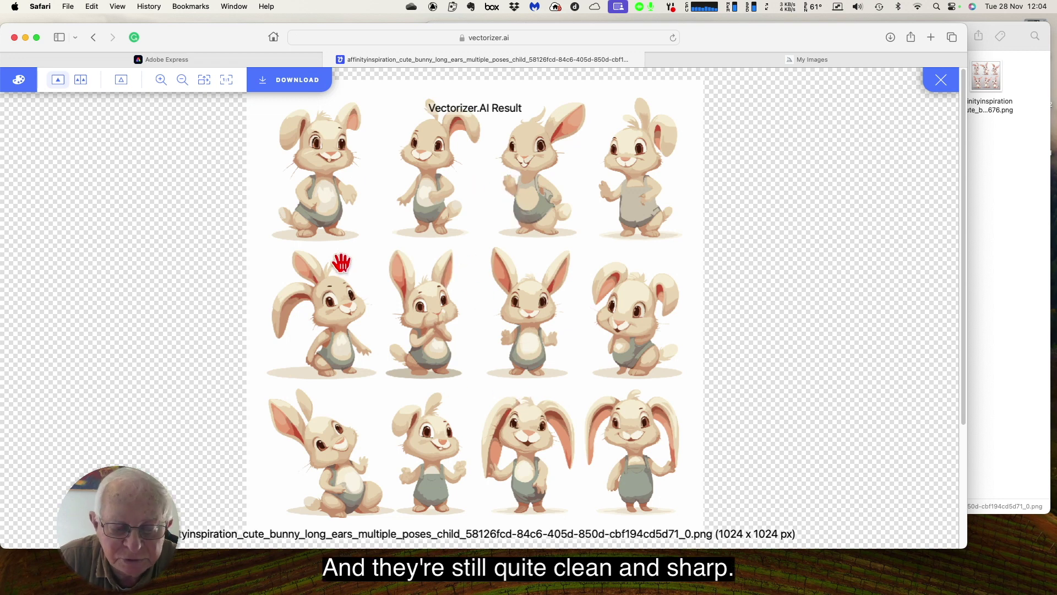
# Step: Download the traced bunny sheet as an SVG 1.1 file and save it in the Pictures folder under its suggested name
pyautogui.click(300, 88)
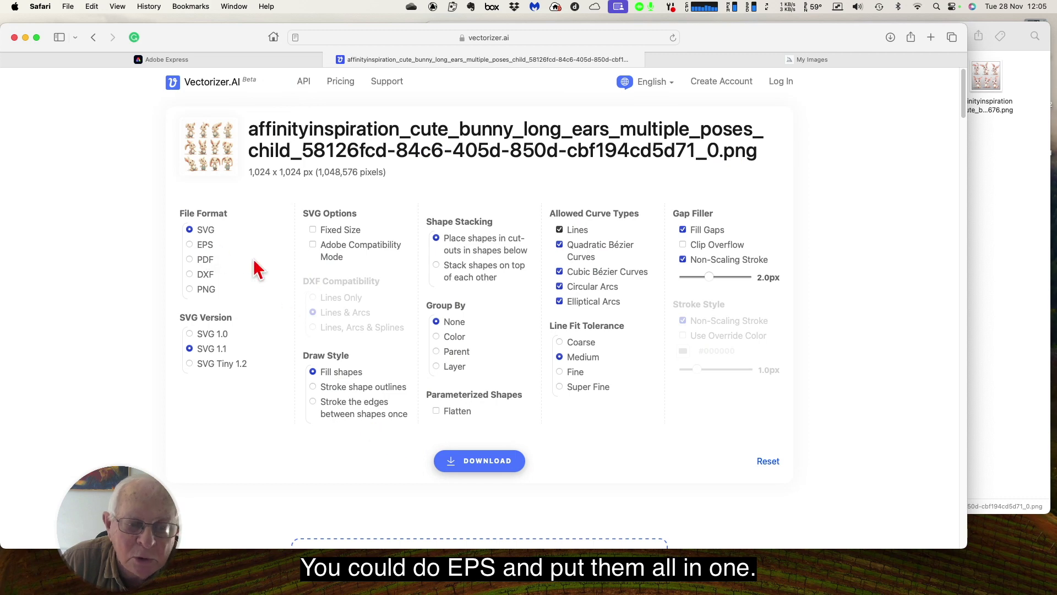
pyautogui.click(487, 461)
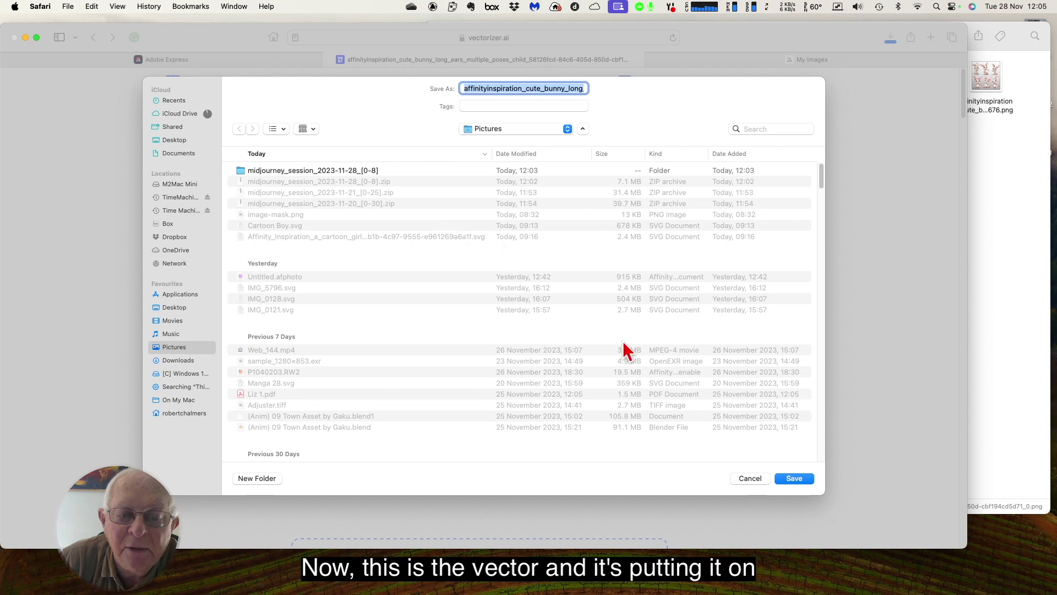
pyautogui.click(795, 478)
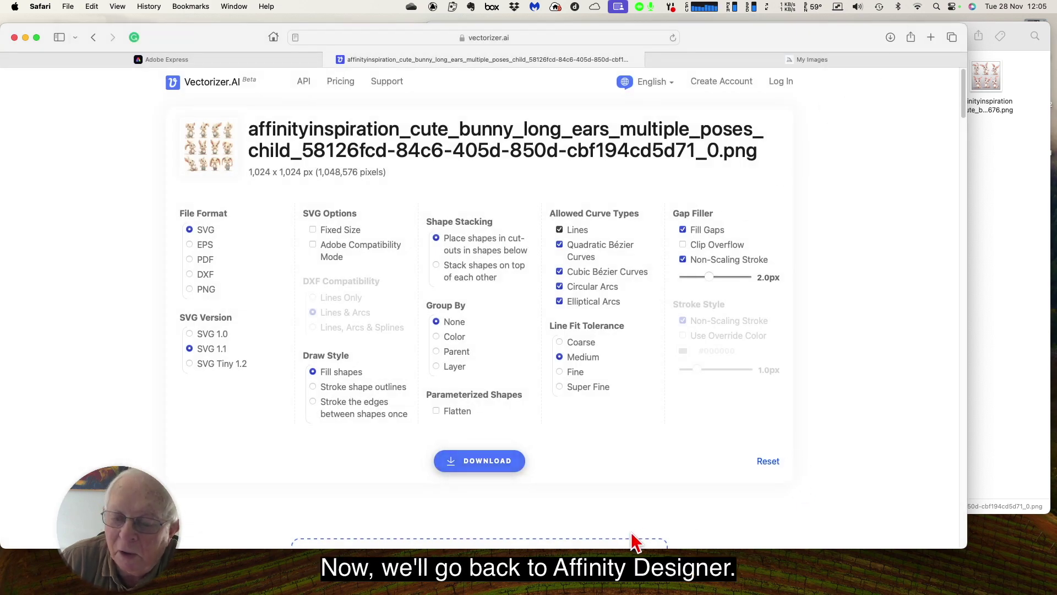
# Step: Switch to Affinity Designer 2 Beta and reposition its window higher on the desktop so it is fully visible
pyautogui.moveTo(377, 577)
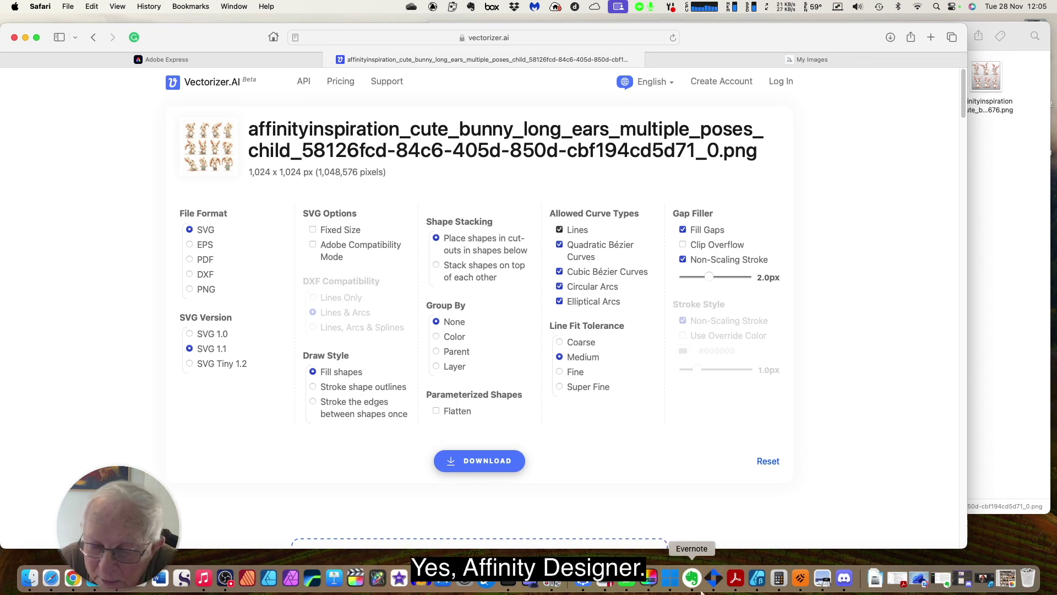
pyautogui.click(758, 578)
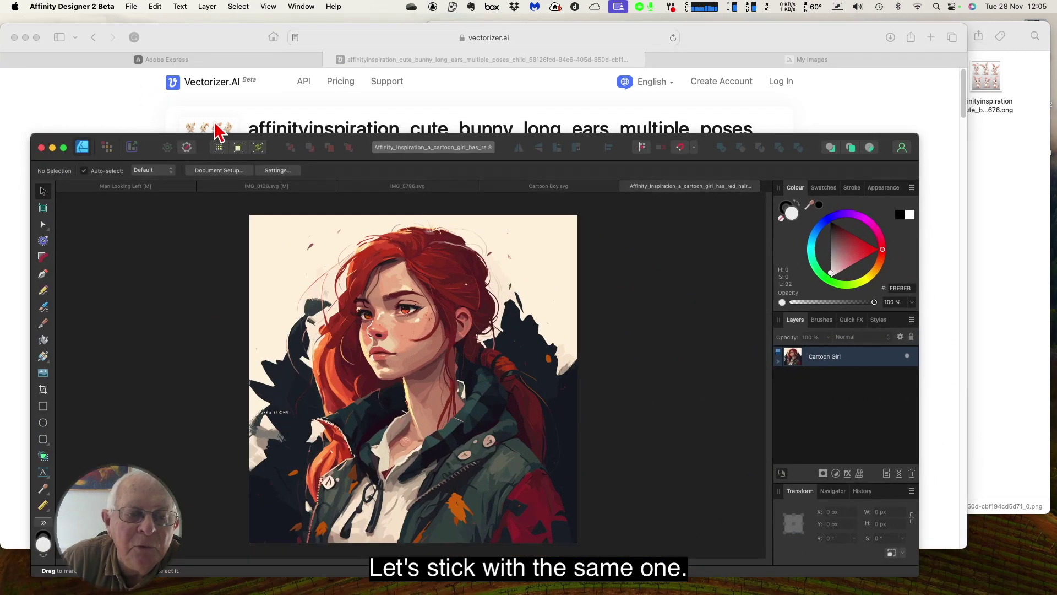
pyautogui.moveTo(160, 147); pyautogui.dragTo(157, 41)
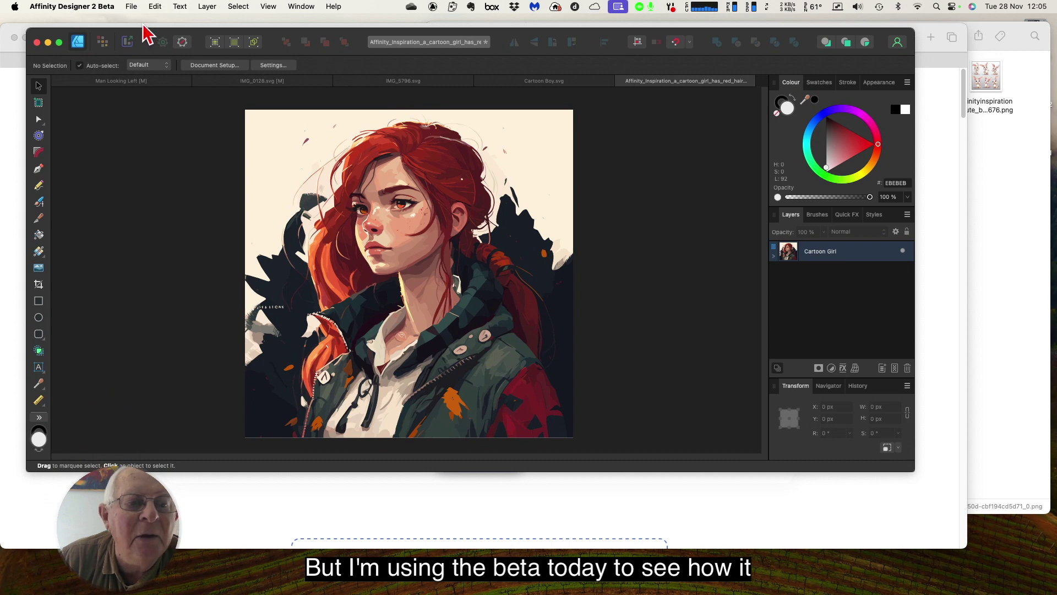
# Step: Show the Pictures folder's files as icons in the open dialog and open the bunny SVG ending in _0.svg
pyautogui.click(132, 8)
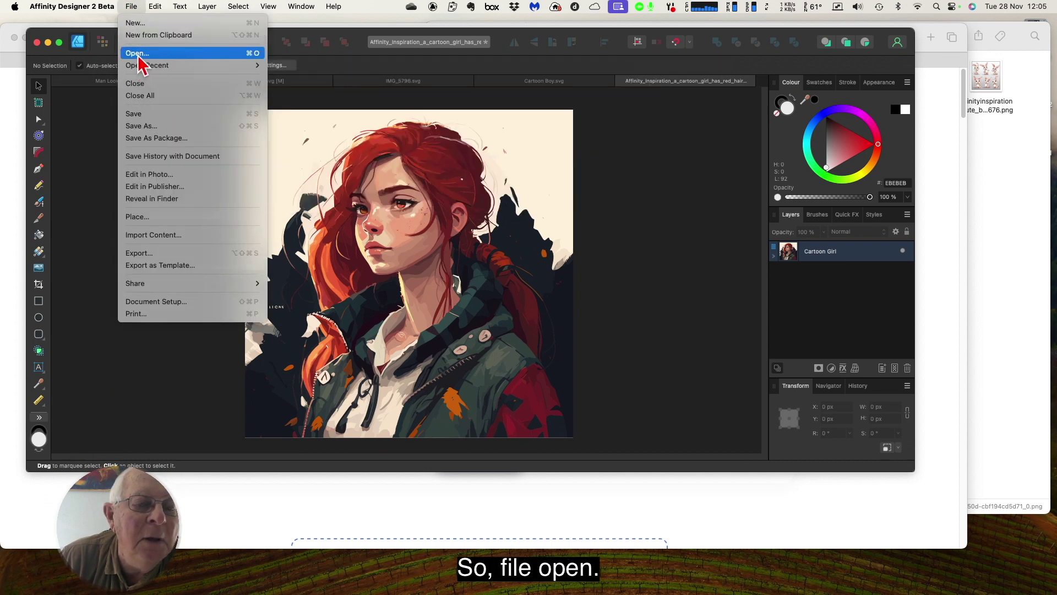
pyautogui.click(139, 55)
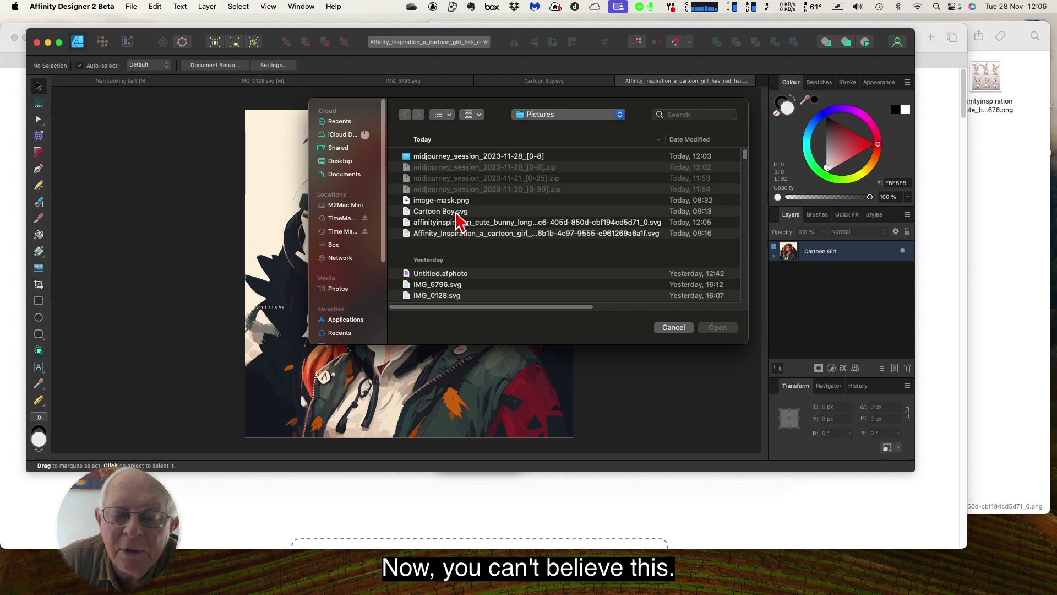
pyautogui.click(460, 224)
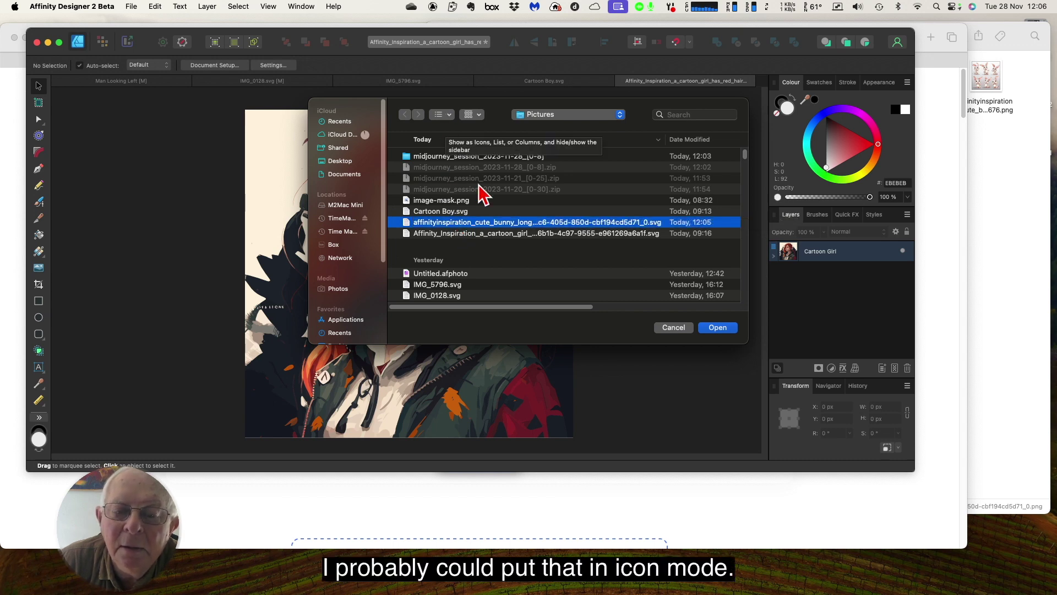
pyautogui.click(439, 117)
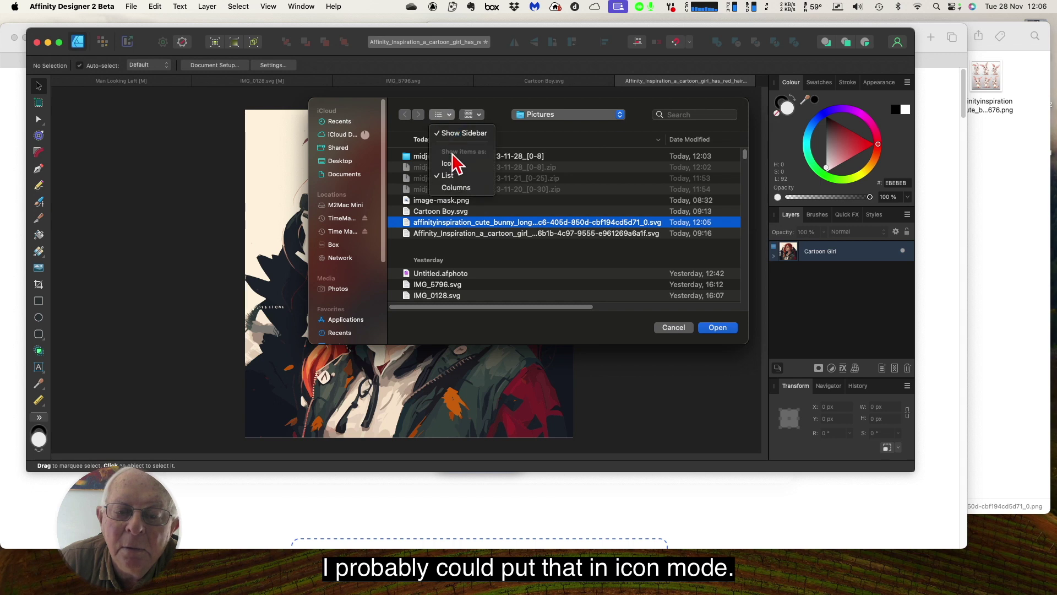
pyautogui.click(450, 163)
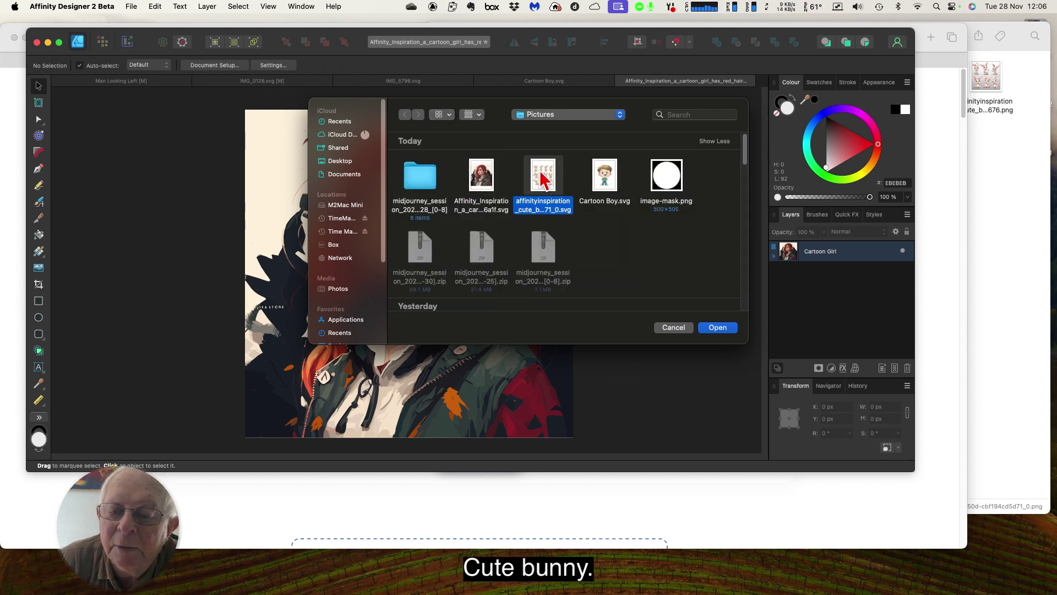
pyautogui.click(719, 329)
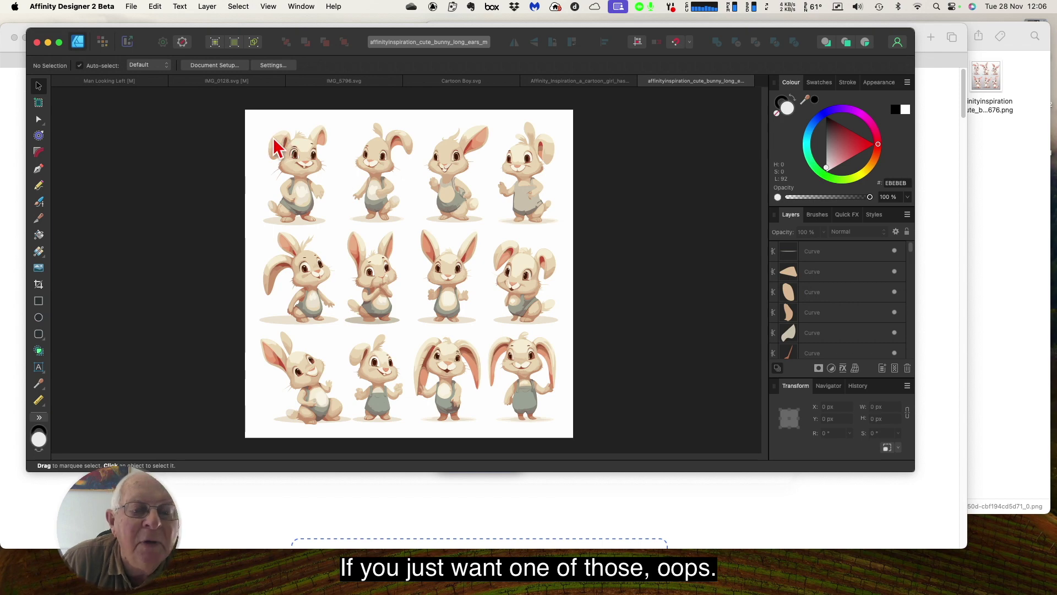
# Step: Undo the accidental moves of the white background curves behind the bunnies and deselect everything
pyautogui.press('super+z')
pyautogui.press('super+z')
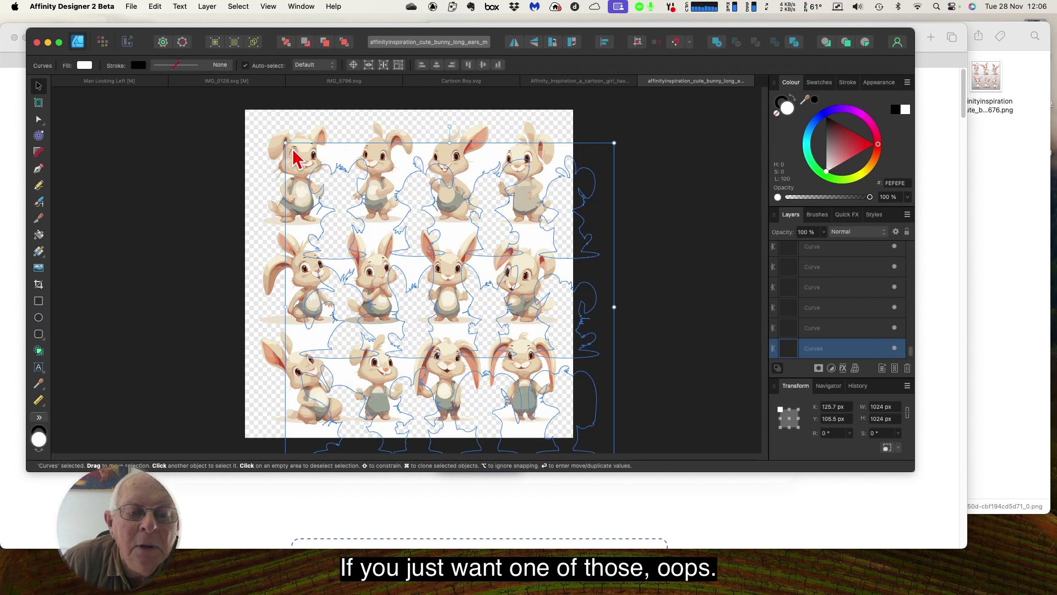
pyautogui.press('super+z')
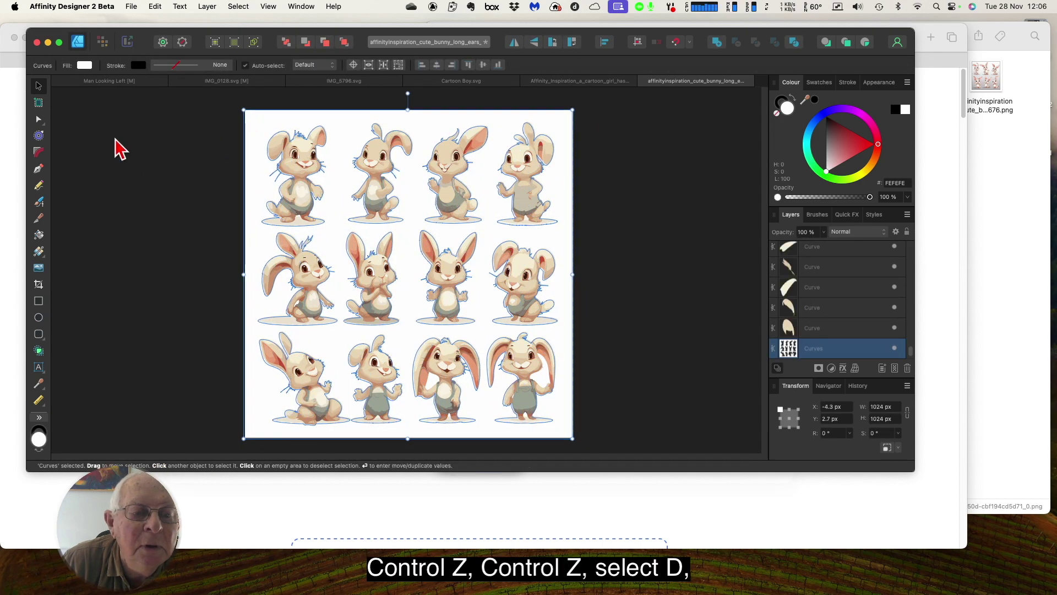
pyautogui.press('super+z')
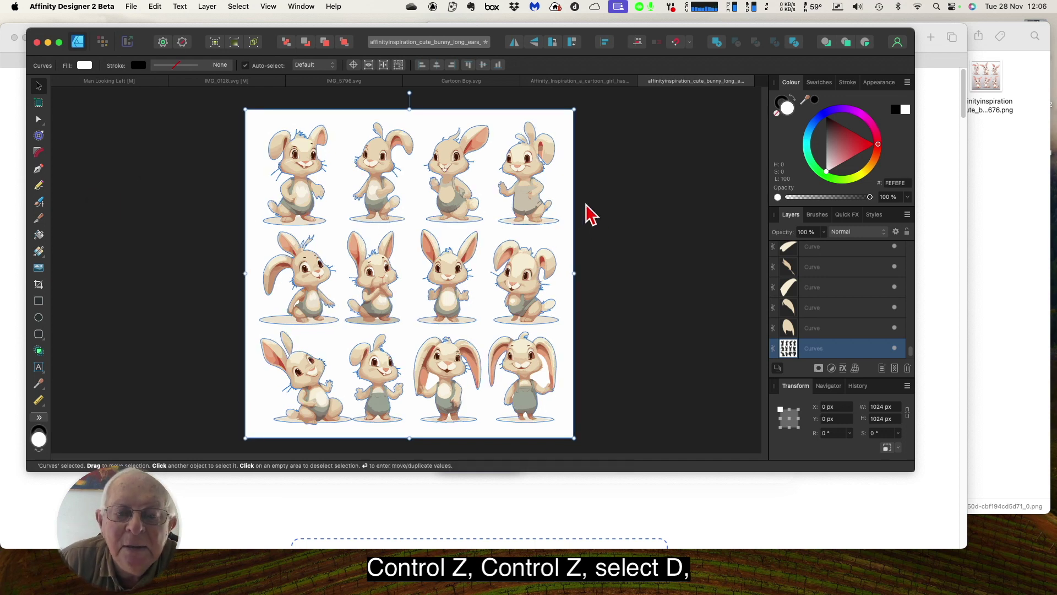
pyautogui.click(241, 7)
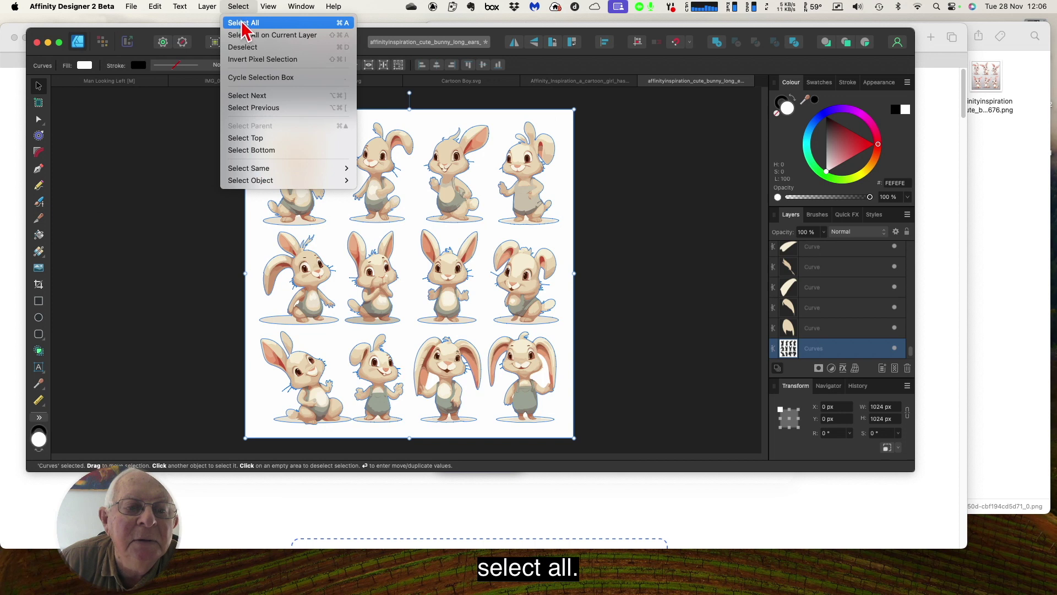
pyautogui.click(263, 47)
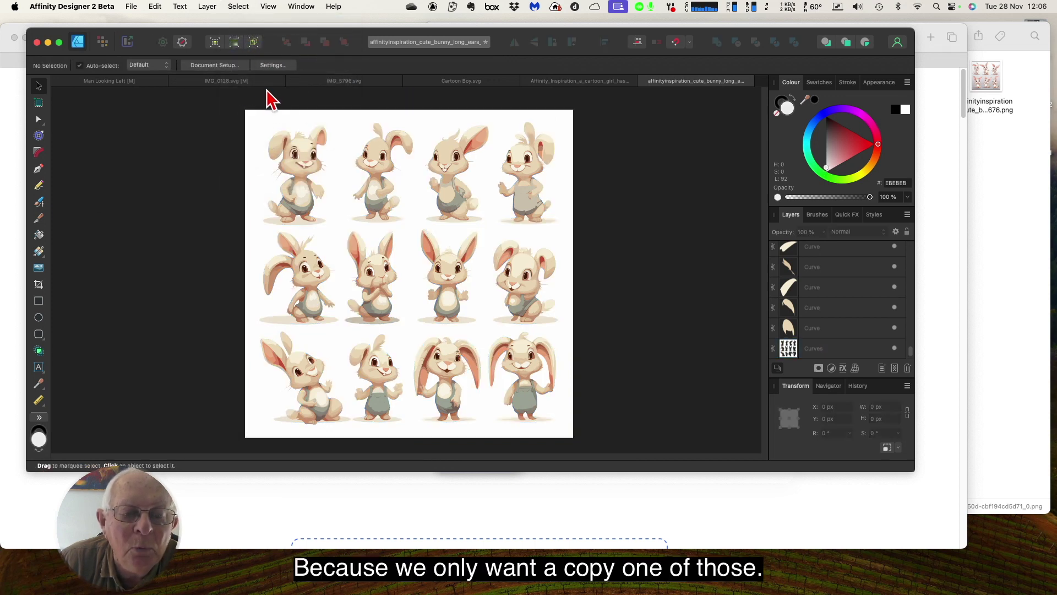
# Step: Select all curves of the first bunny in the first row, copy them, and create a new document from the clipboard
pyautogui.moveTo(228, 96); pyautogui.dragTo(350, 232)
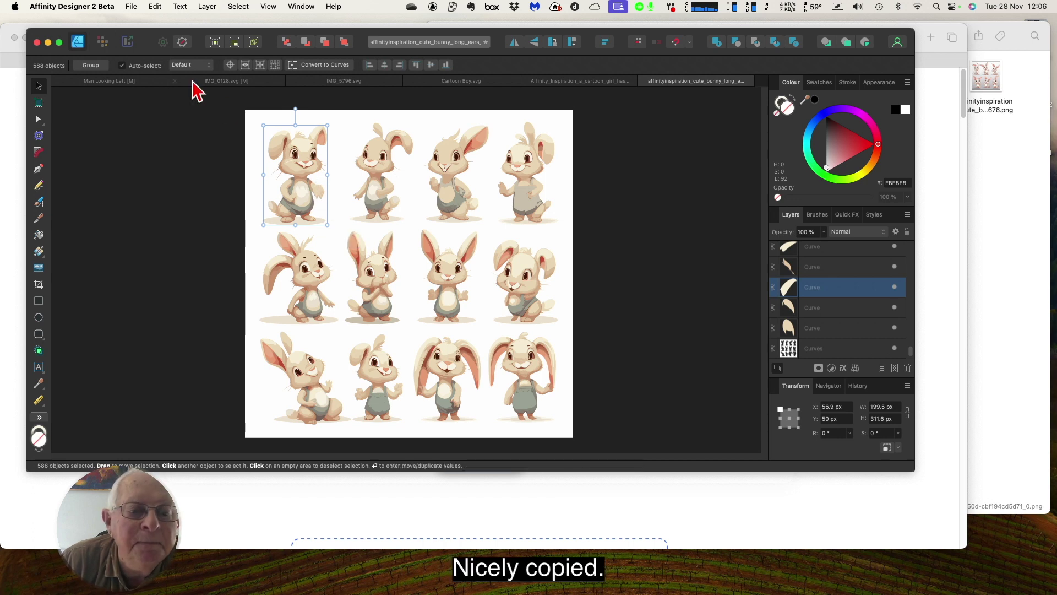
pyautogui.click(155, 8)
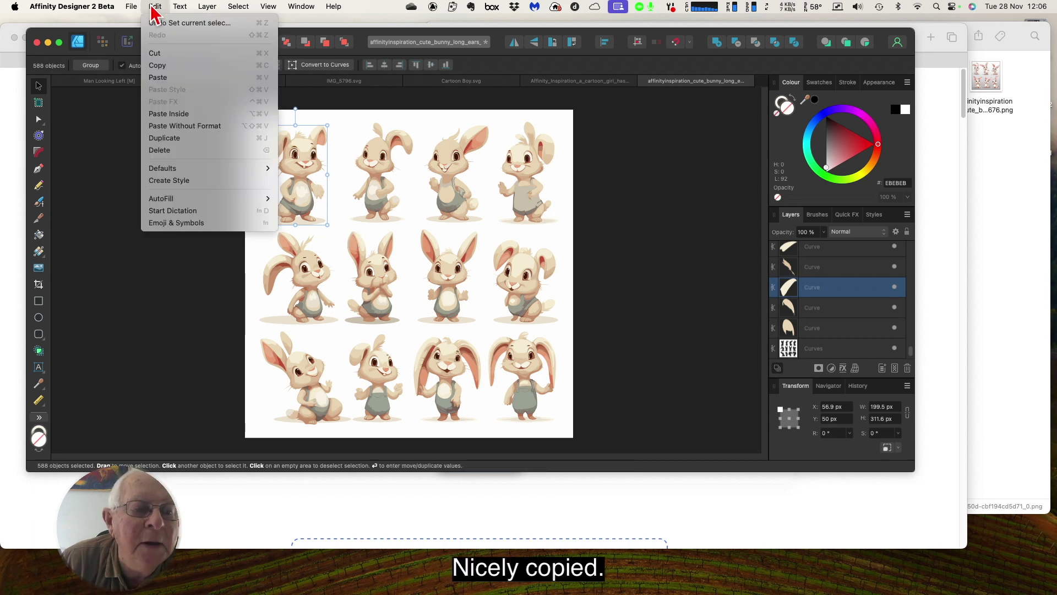
pyautogui.click(158, 66)
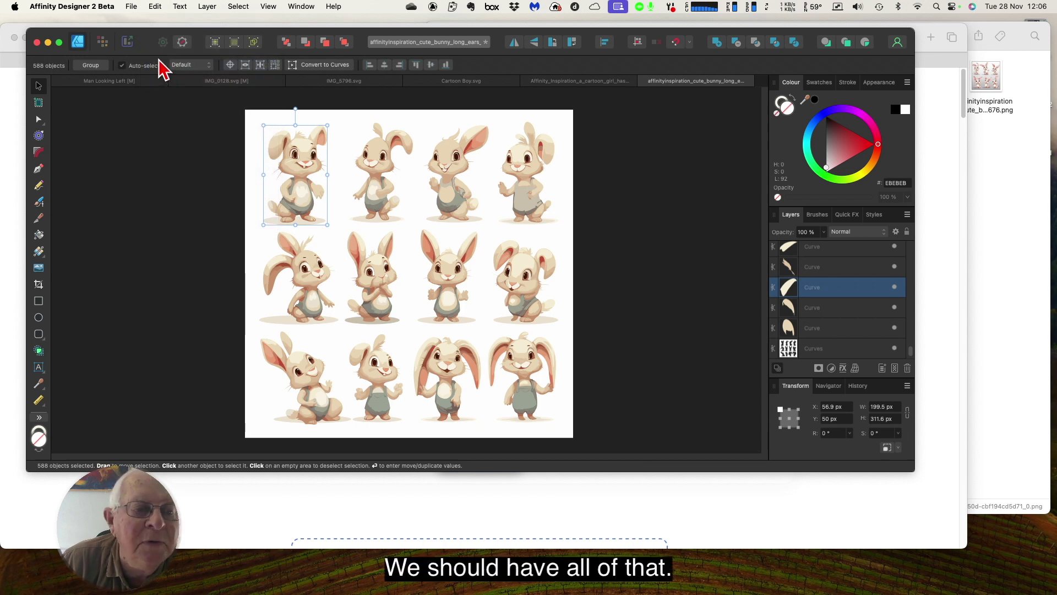
pyautogui.click(131, 6)
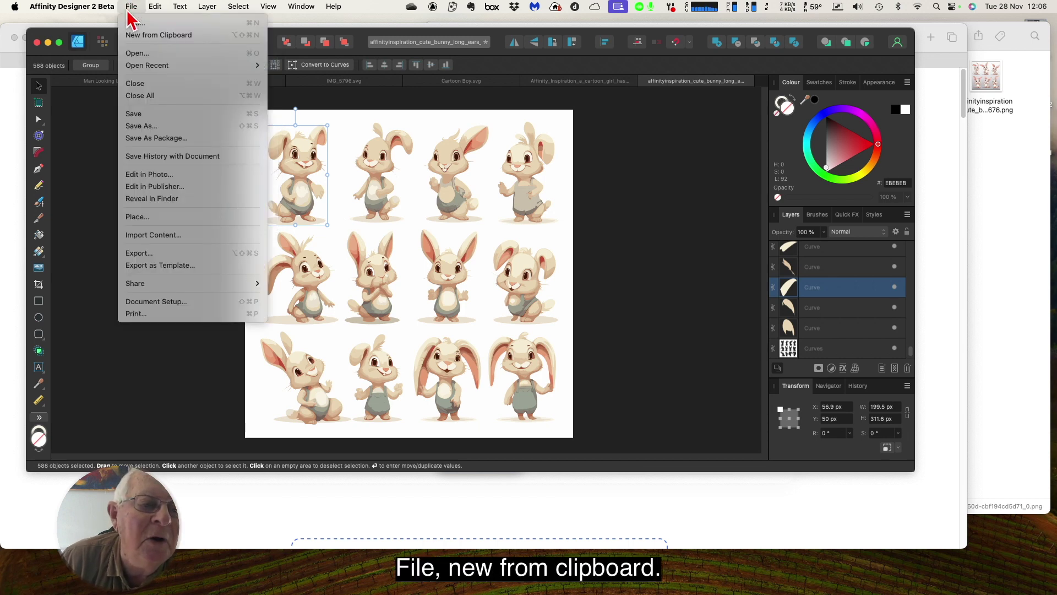
pyautogui.click(137, 34)
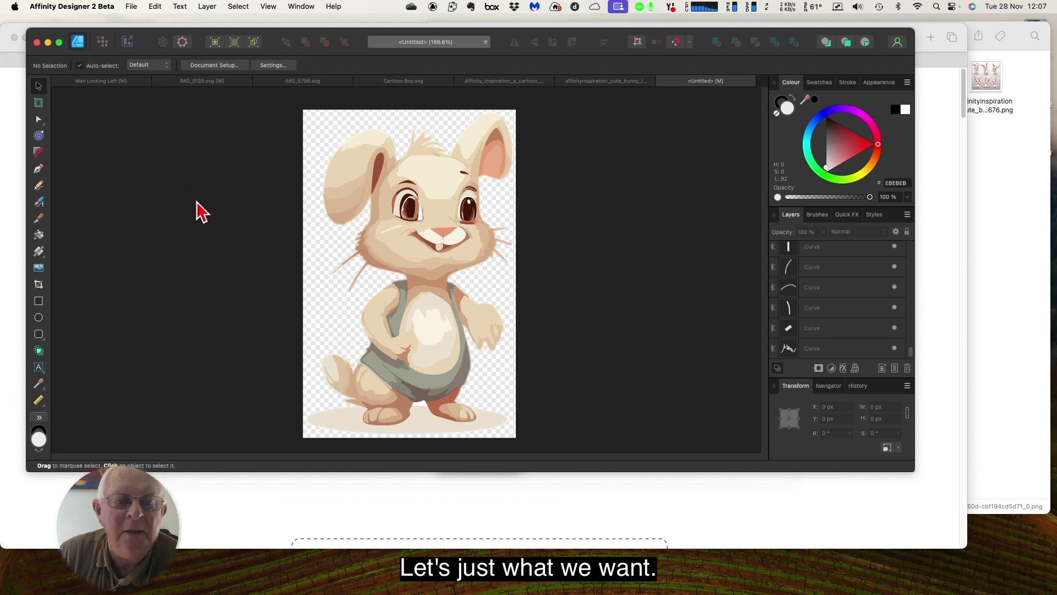
# Step: Check the single-bunny document's dimensions in pixels and inches in Document Setup, and close it without applying changes
pyautogui.click(132, 8)
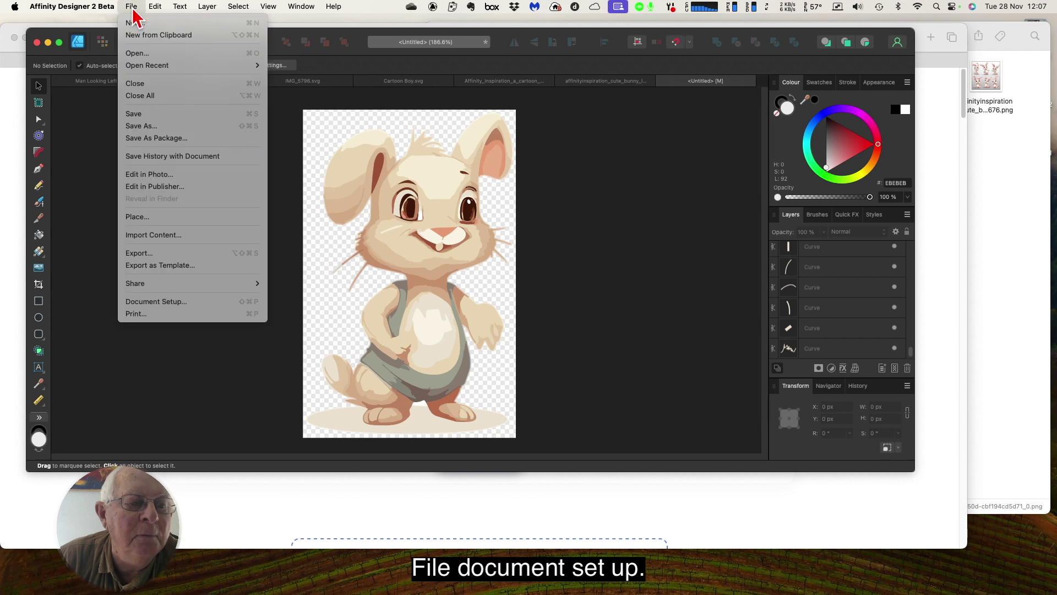
pyautogui.click(168, 303)
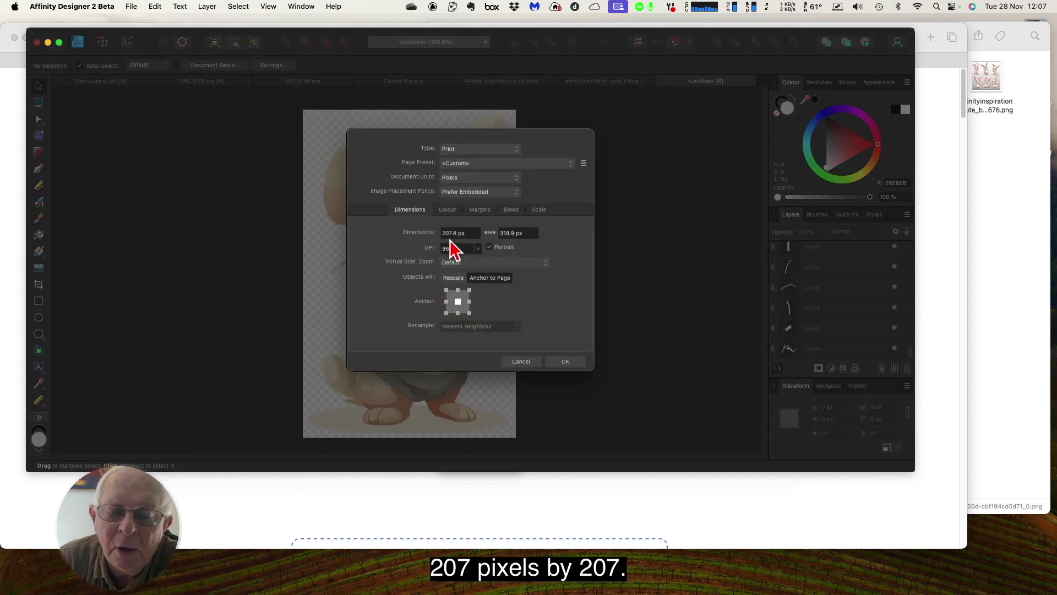
pyautogui.click(516, 178)
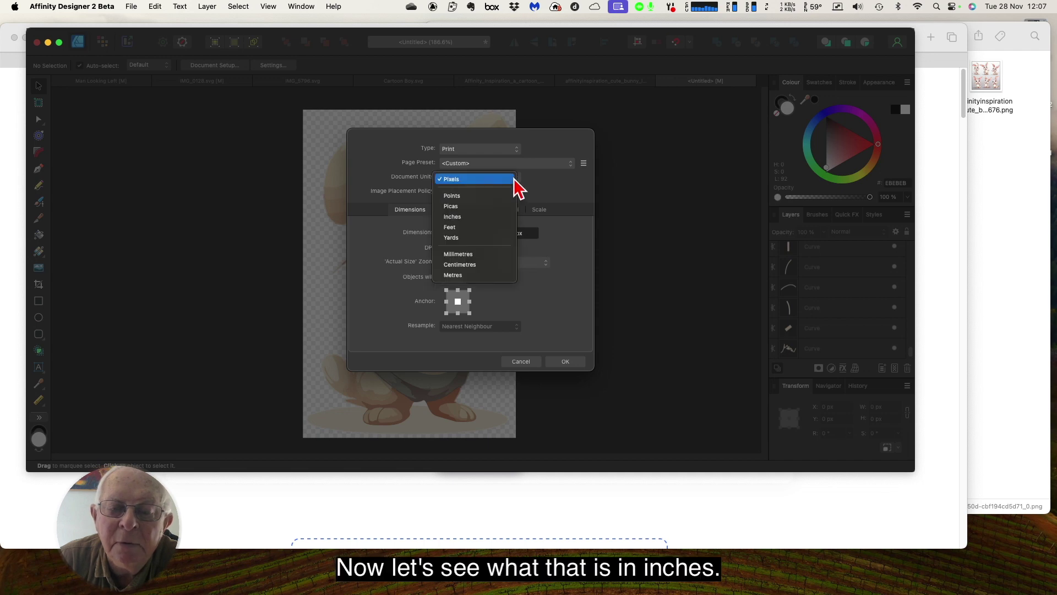
pyautogui.click(479, 216)
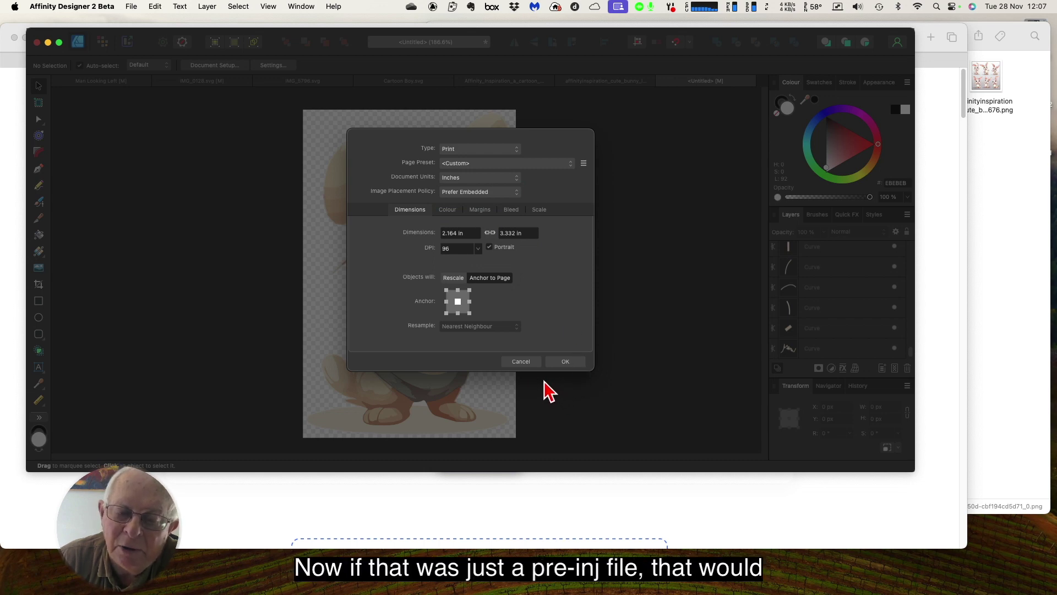
pyautogui.click(520, 362)
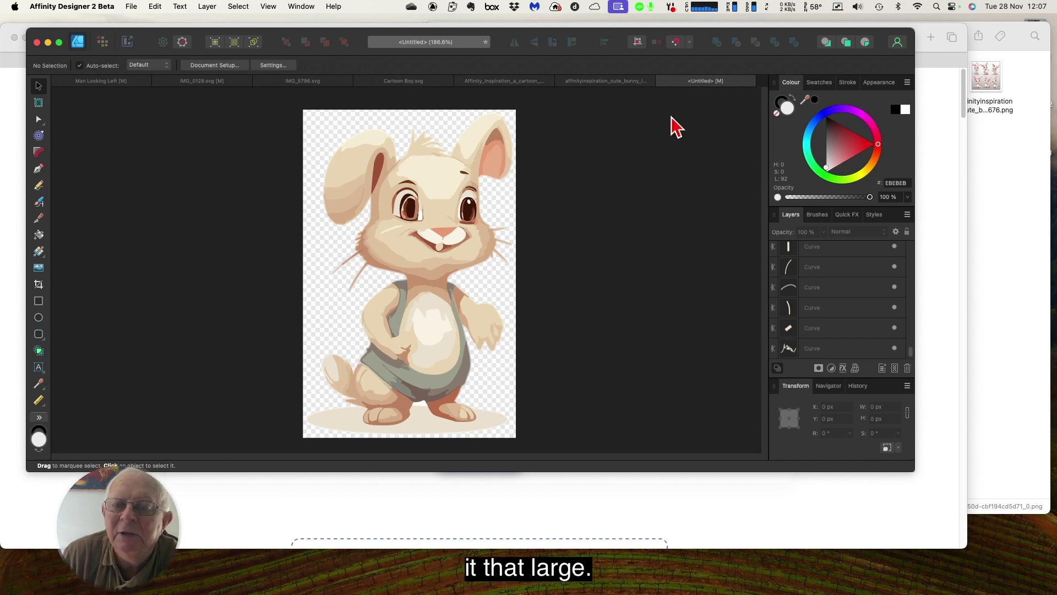
# Step: Return to the document with the twelve bunnies and deselect the first bunny's curves
pyautogui.click(593, 83)
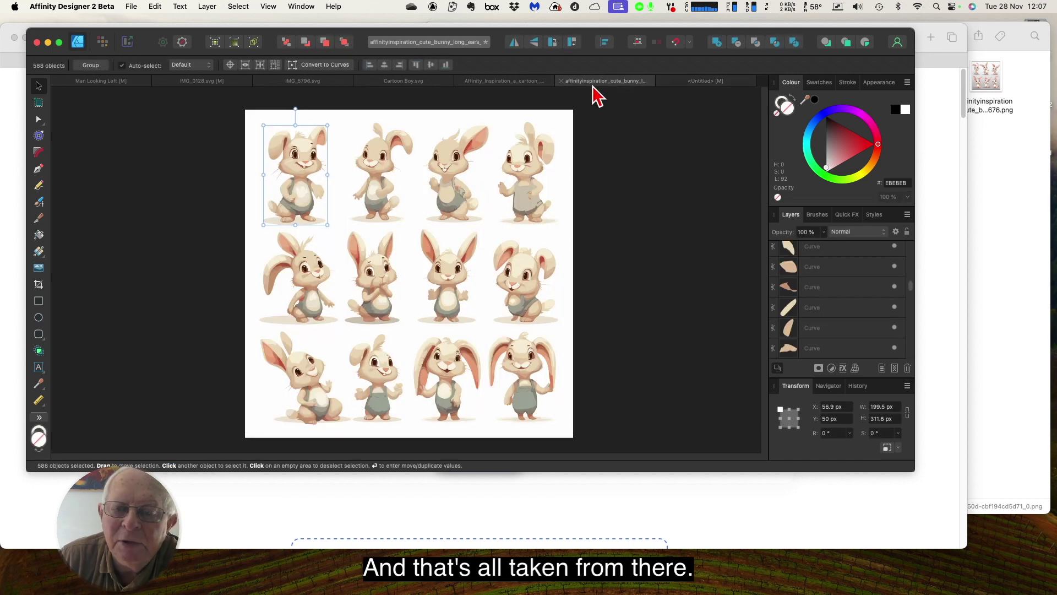
pyautogui.click(597, 133)
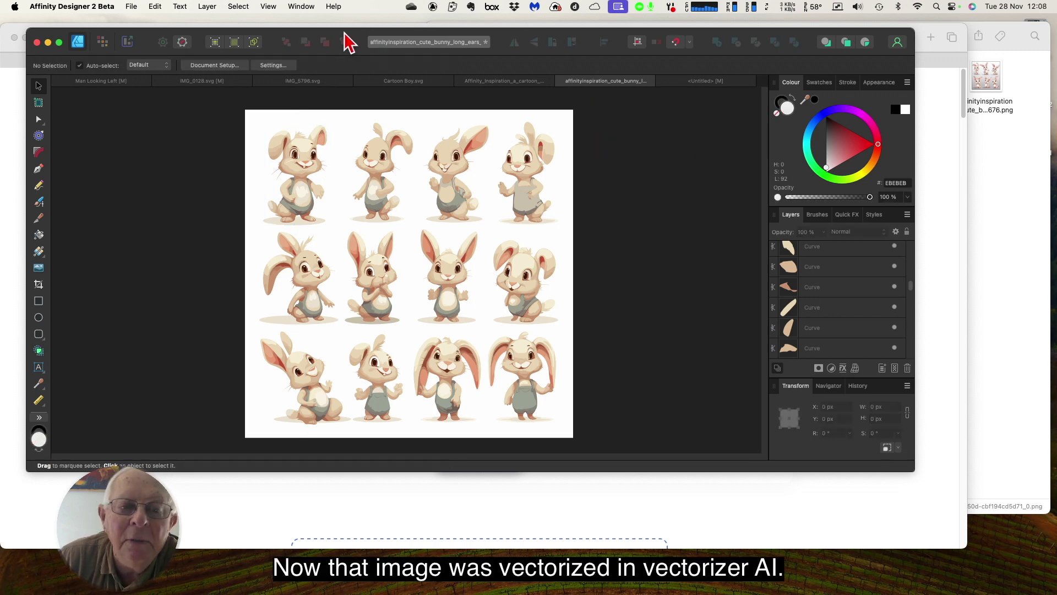
# Step: Bring the browser forward and review the open Vectorizer.AI, Adobe Express and Midjourney My Images pages
pyautogui.moveTo(345, 34); pyautogui.dragTo(362, 190)
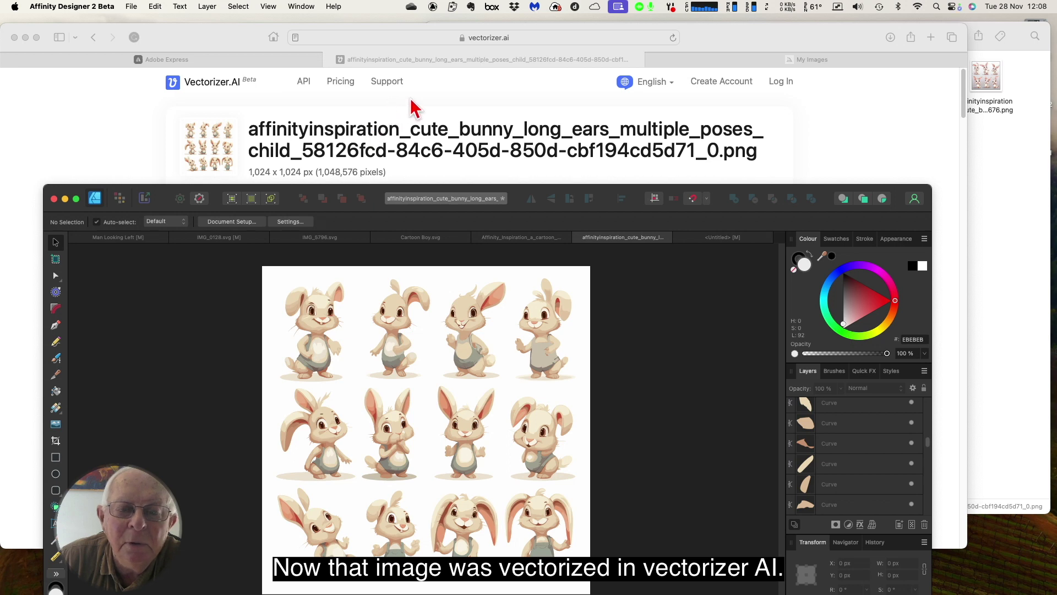
pyautogui.click(414, 108)
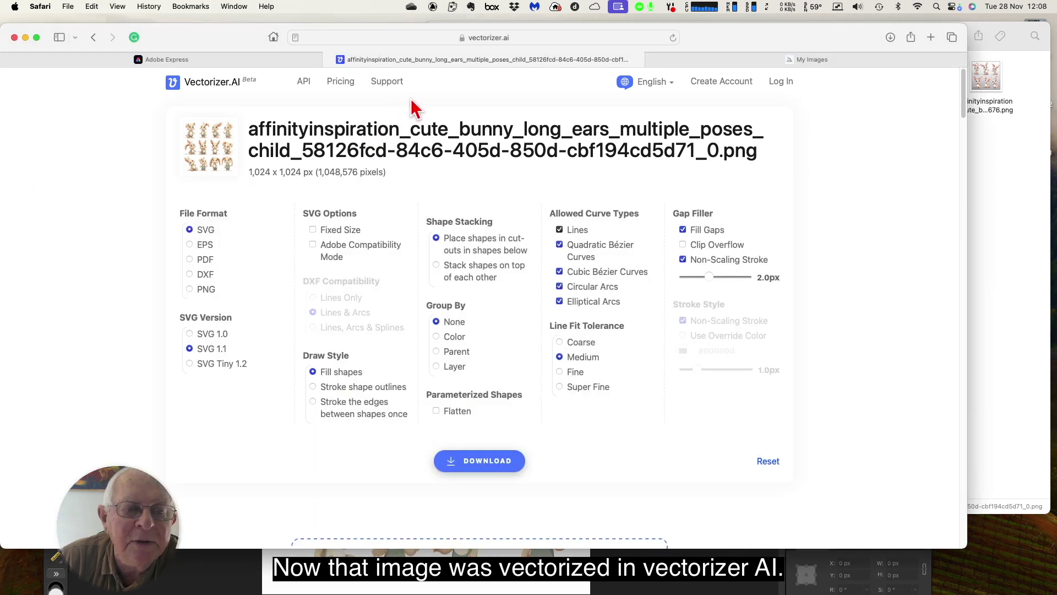
pyautogui.click(247, 59)
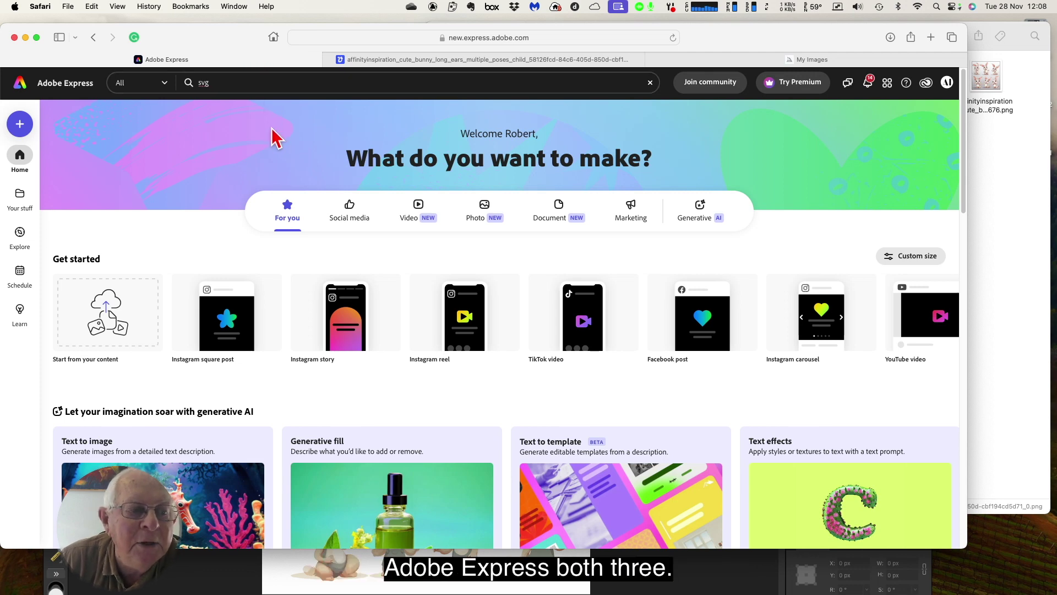
pyautogui.click(863, 62)
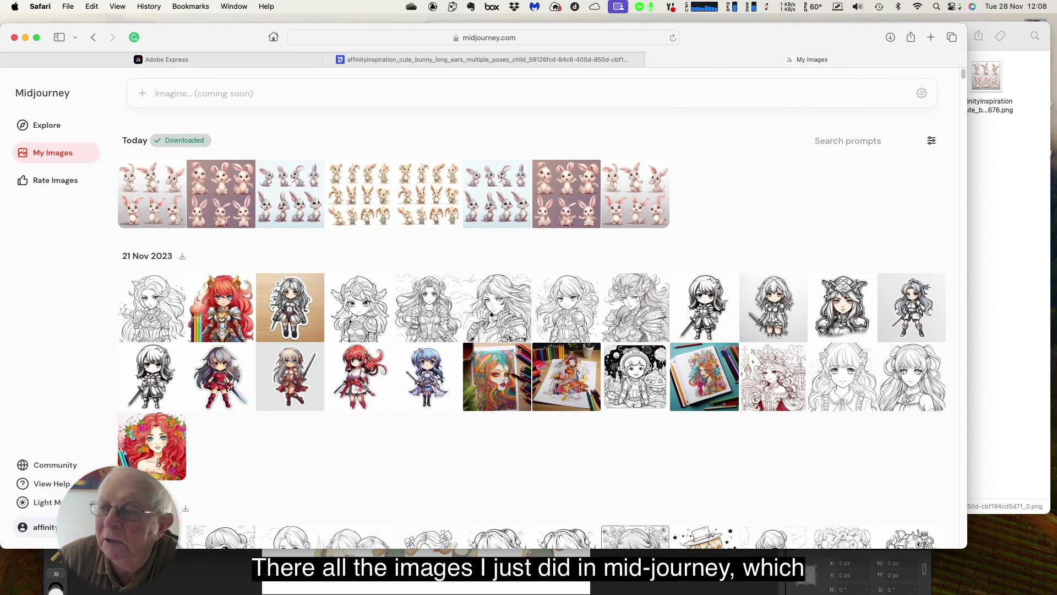
# Step: Switch to Discord, open Midjourney's cute bunny Image #4 at full size in the browser, and add it to Photos
pyautogui.moveTo(749, 586)
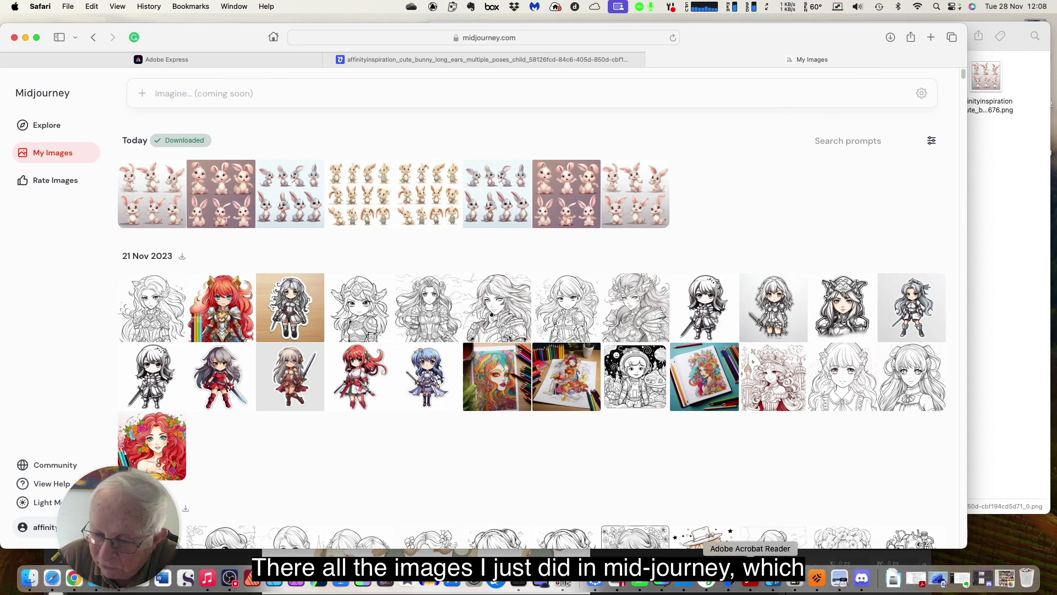
pyautogui.click(861, 578)
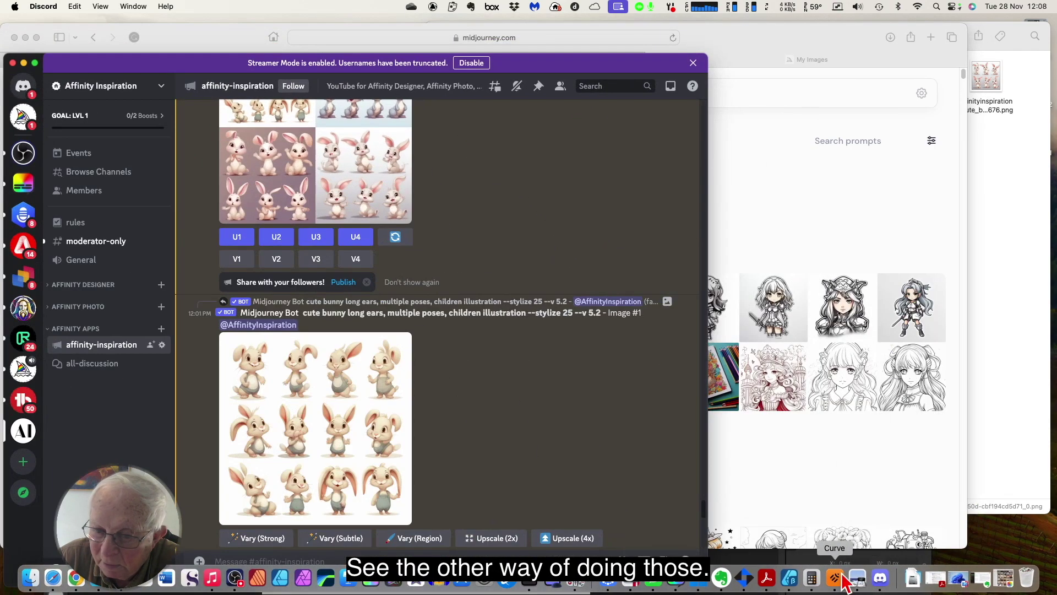
pyautogui.scroll(-5, 503, 417)
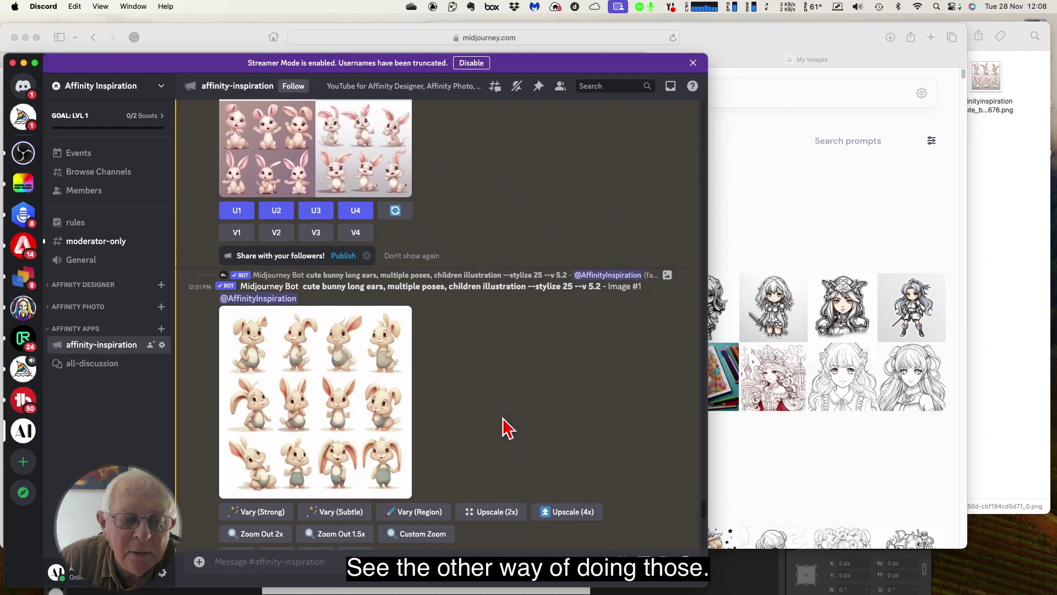
pyautogui.scroll(-10, 503, 418)
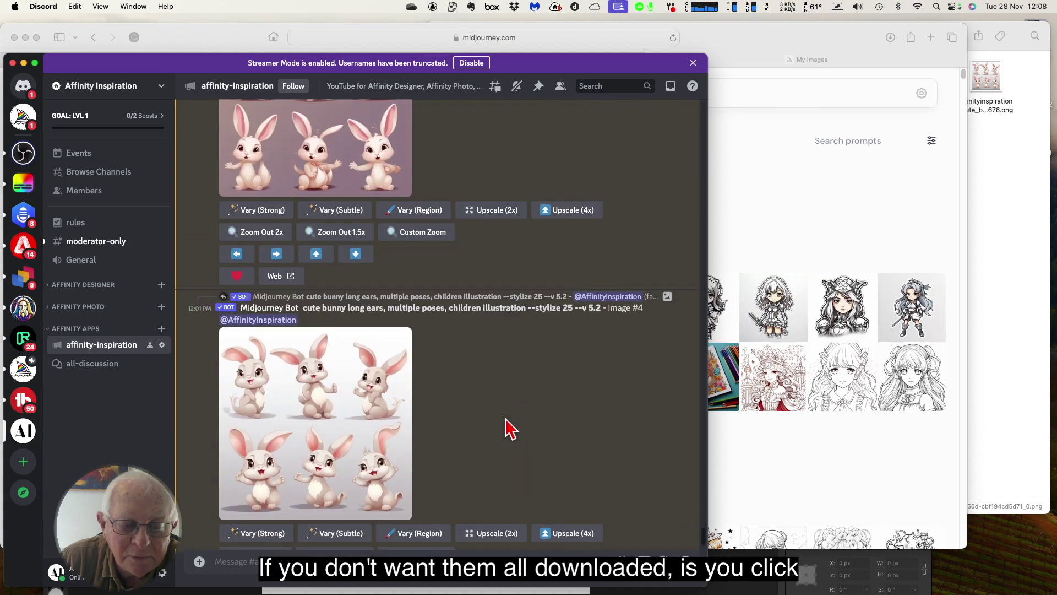
pyautogui.click(333, 334)
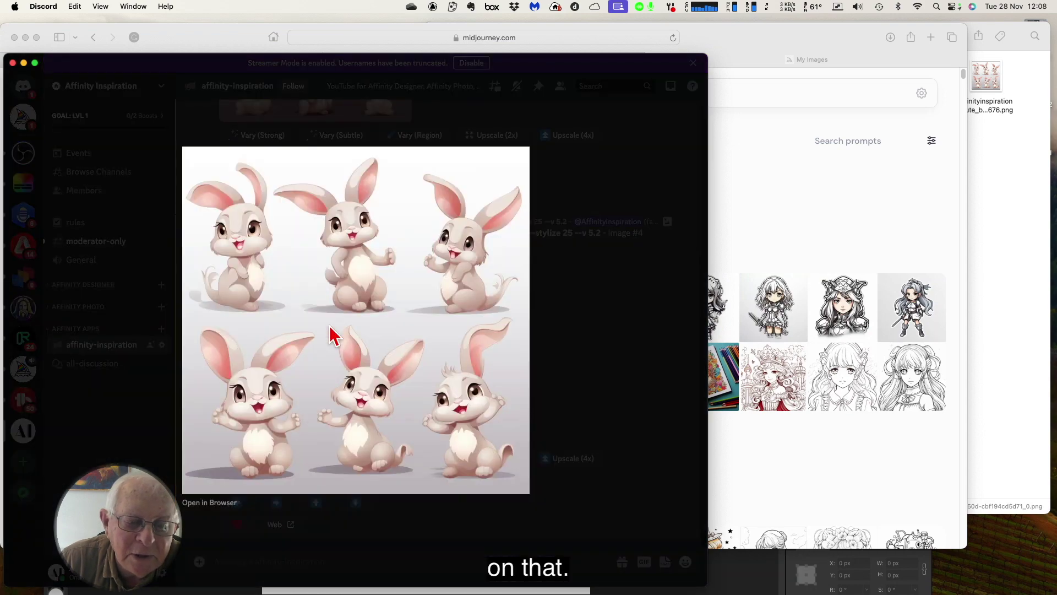
pyautogui.click(218, 502)
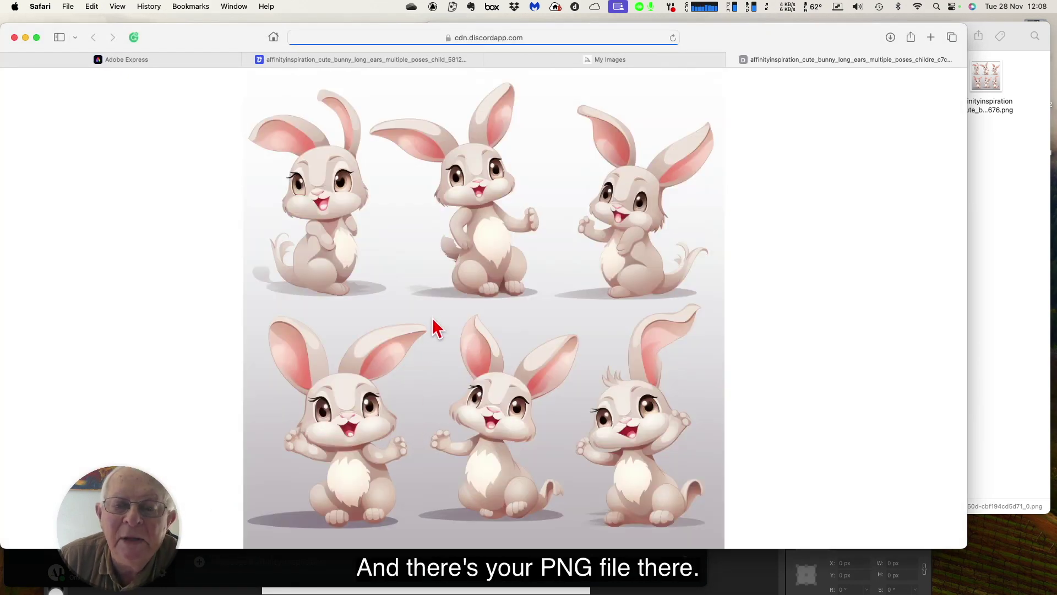
pyautogui.rightClick(418, 291)
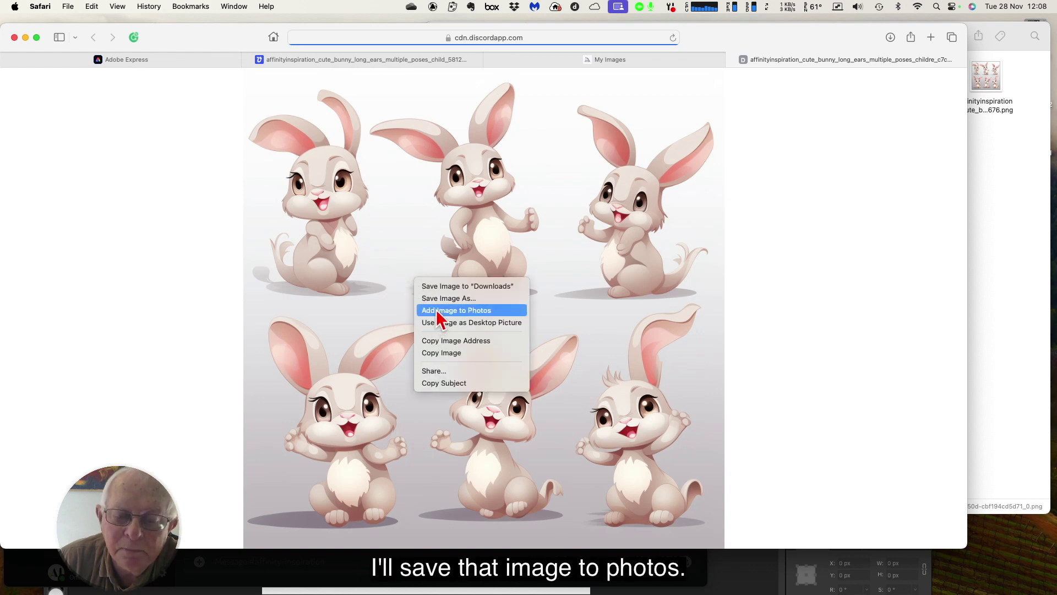
pyautogui.click(439, 312)
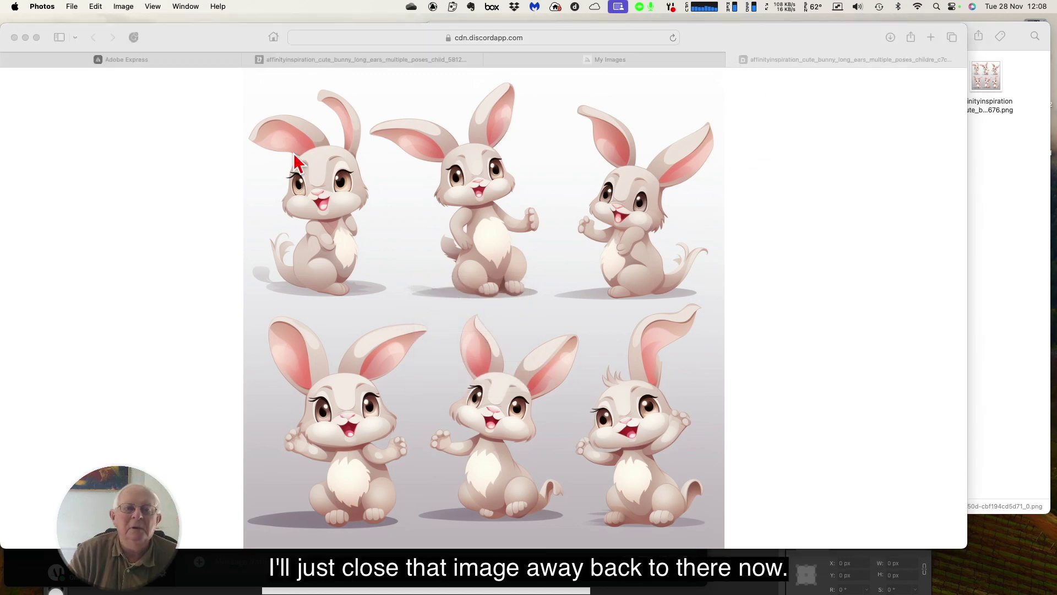
# Step: Close the image's browser page and the enlarged Discord preview, and minimise the Safari and Discord windows
pyautogui.click(731, 59)
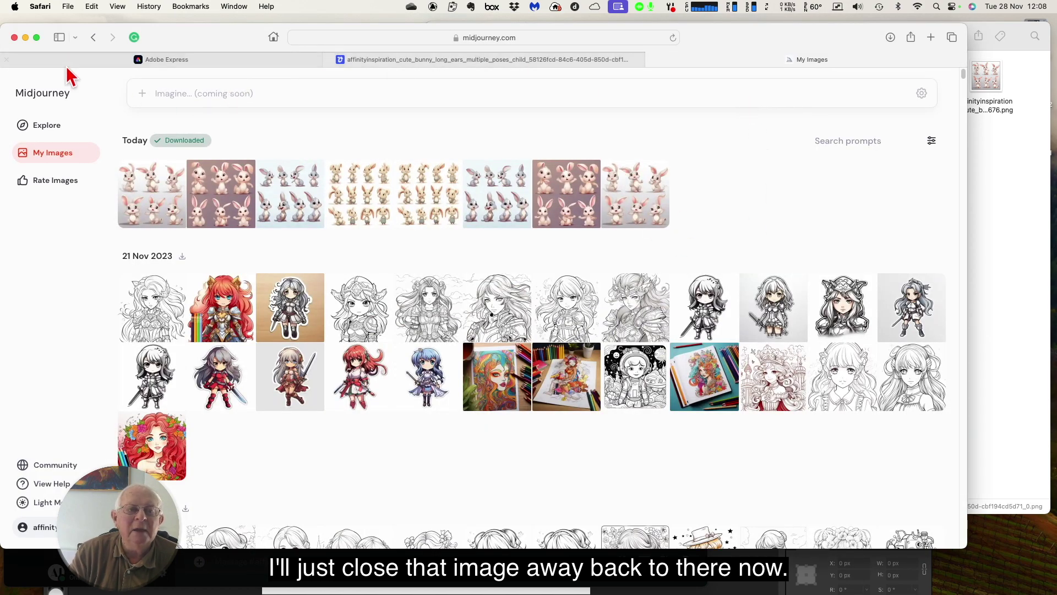
pyautogui.click(25, 38)
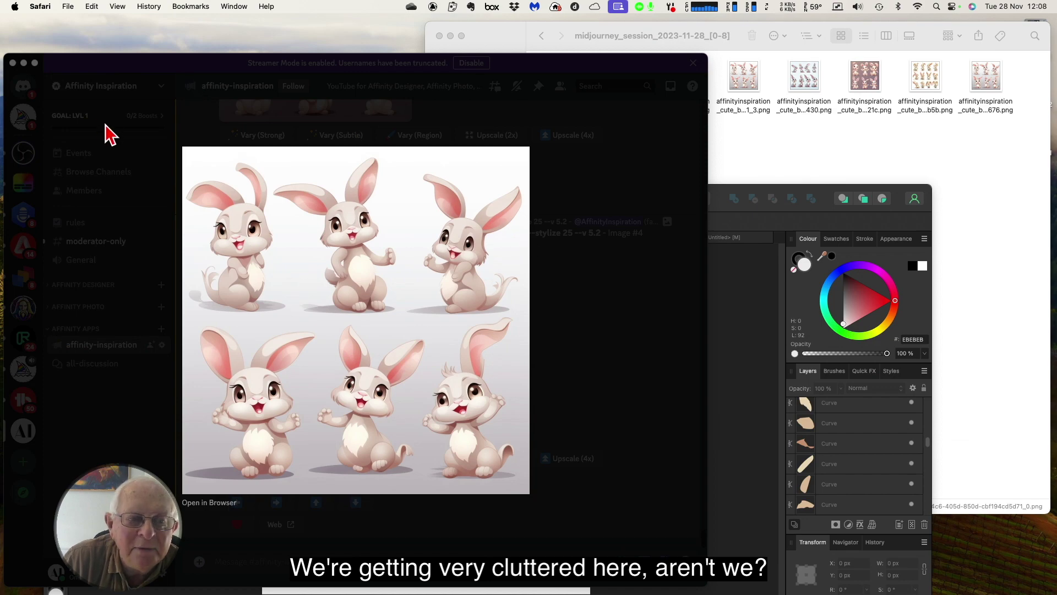
pyautogui.click(82, 121)
pyautogui.click(87, 141)
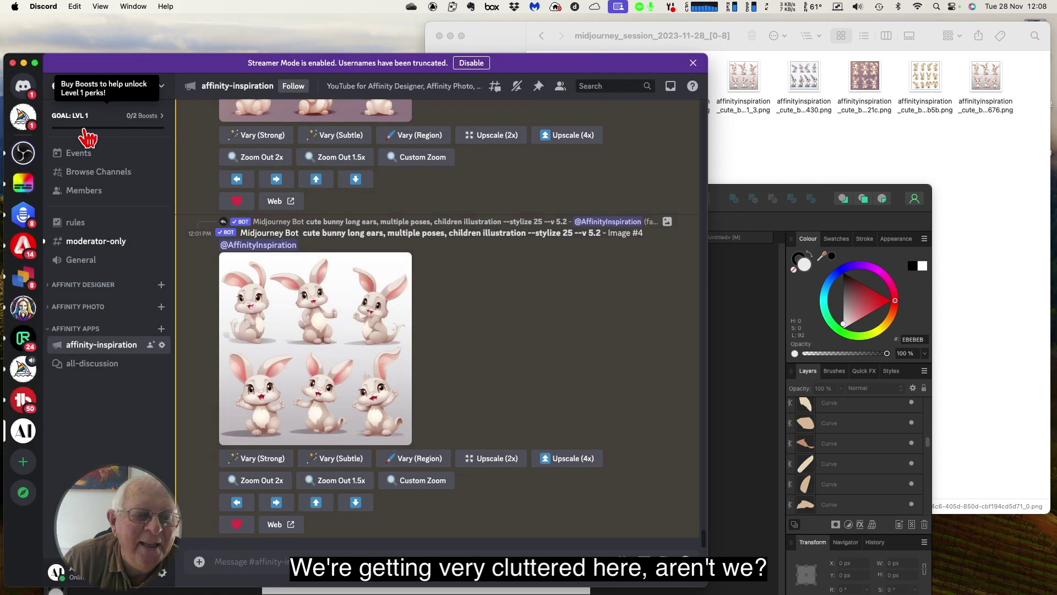
pyautogui.click(24, 63)
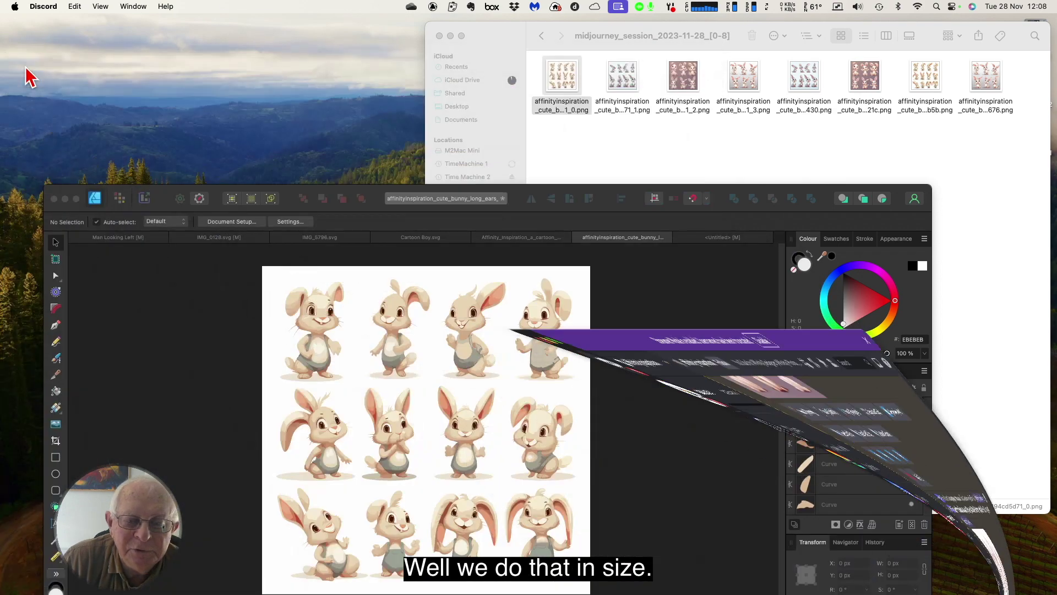
# Step: Minimise the Affinity Designer window and the Finder window showing the Midjourney session folder
pyautogui.moveTo(171, 207); pyautogui.dragTo(177, 57)
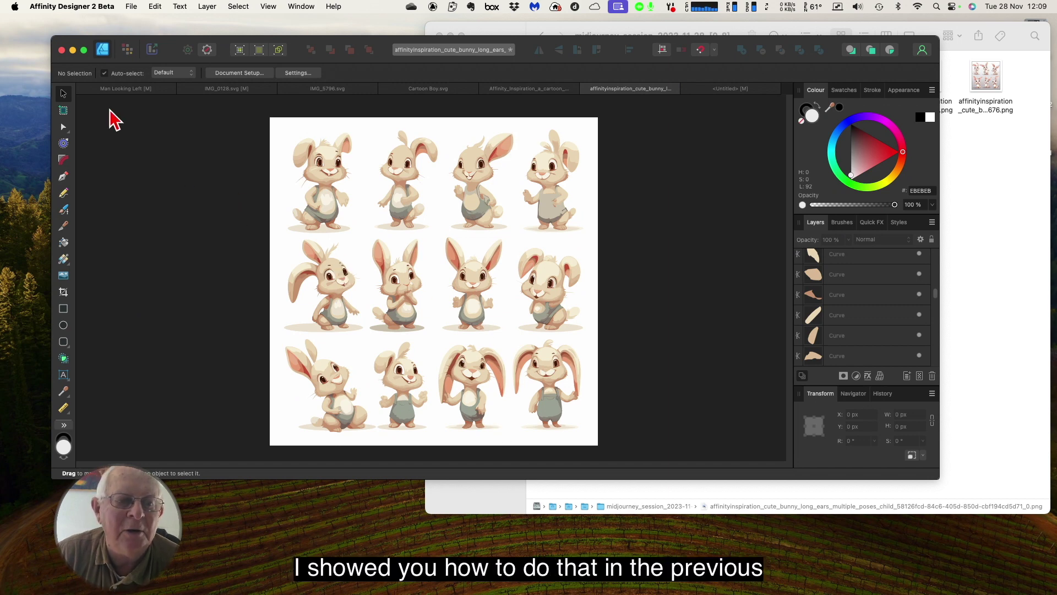
pyautogui.click(73, 50)
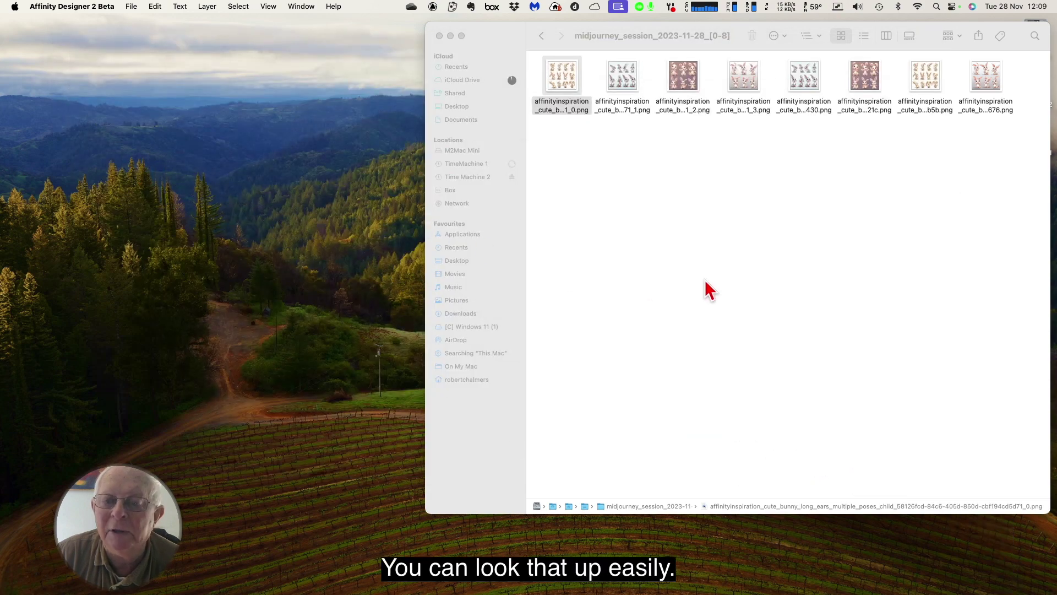
pyautogui.click(707, 287)
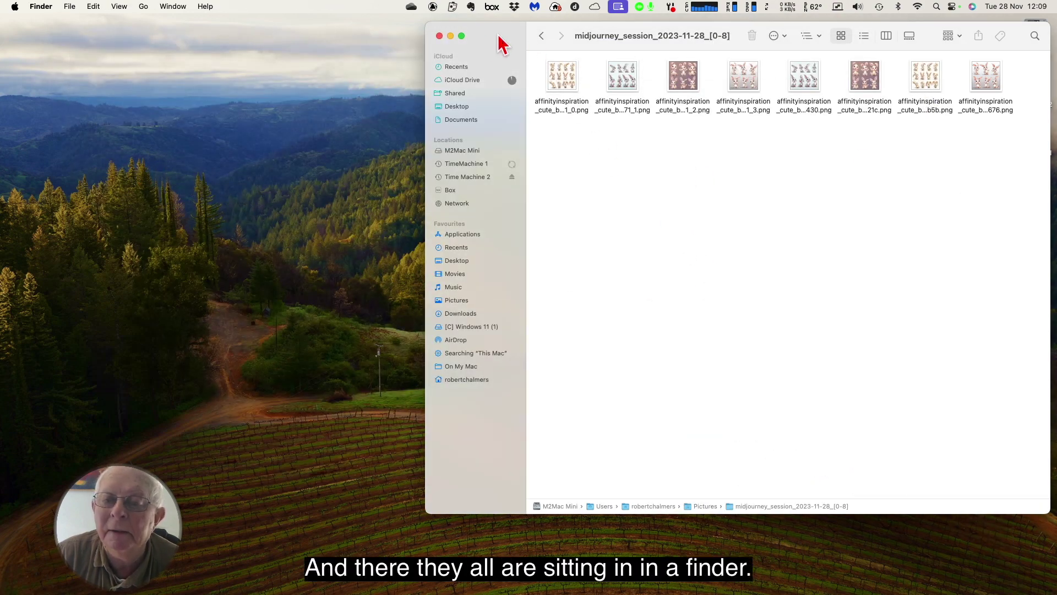
pyautogui.click(450, 36)
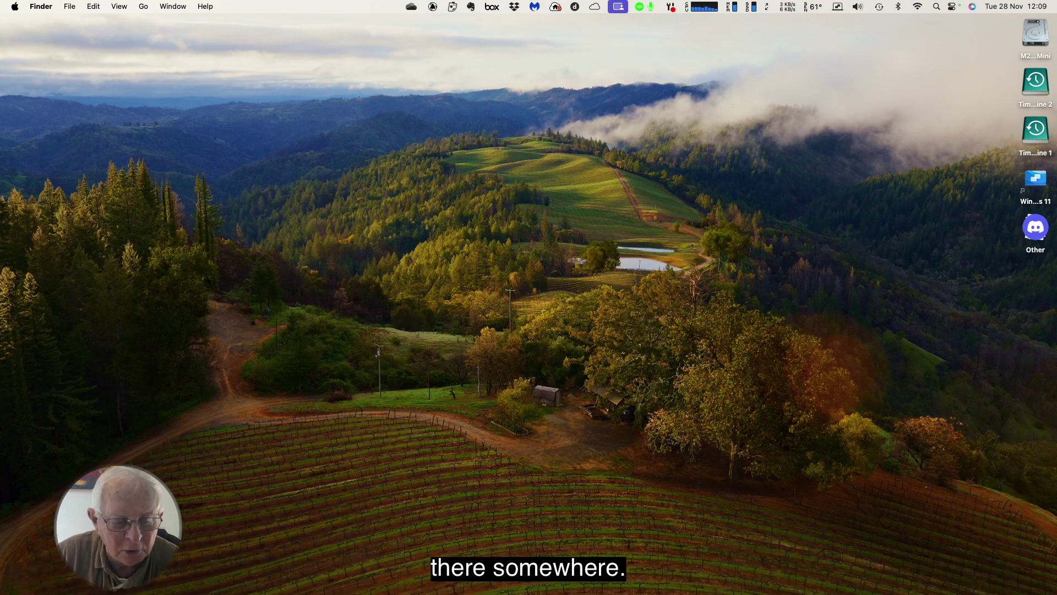
# Step: Switch to Photos, find the newly added bunny image at the end of the library, and view it enlarged with its file information
pyautogui.moveTo(529, 584)
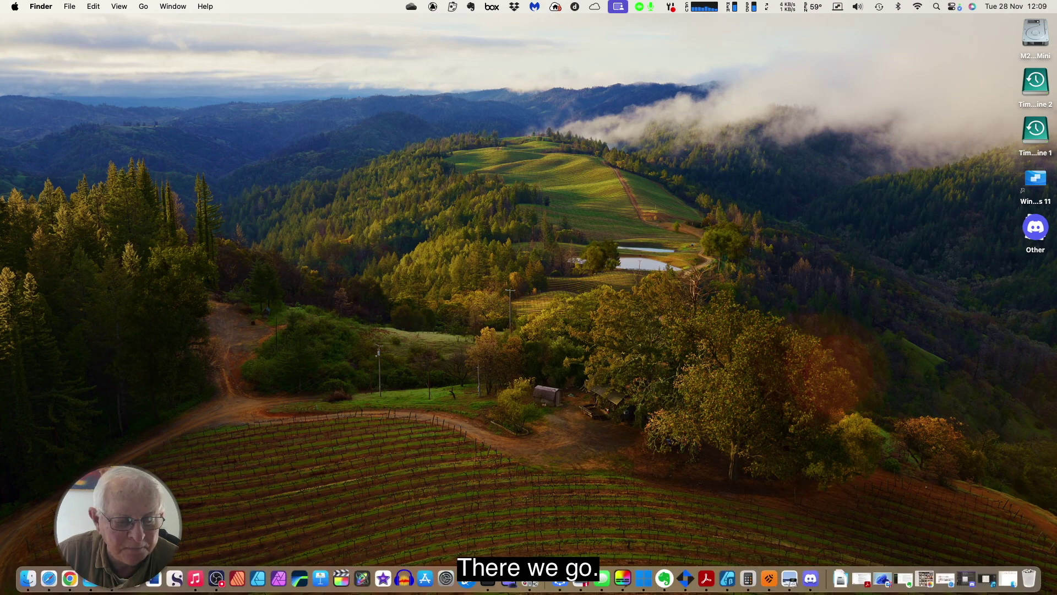
pyautogui.click(113, 585)
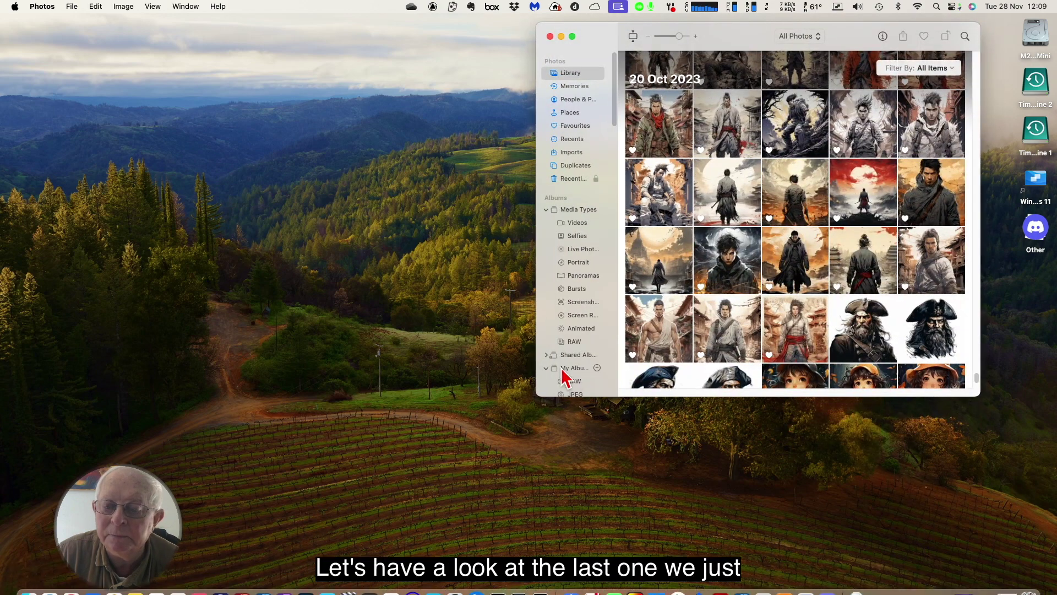
pyautogui.moveTo(618, 35); pyautogui.dragTo(428, 27)
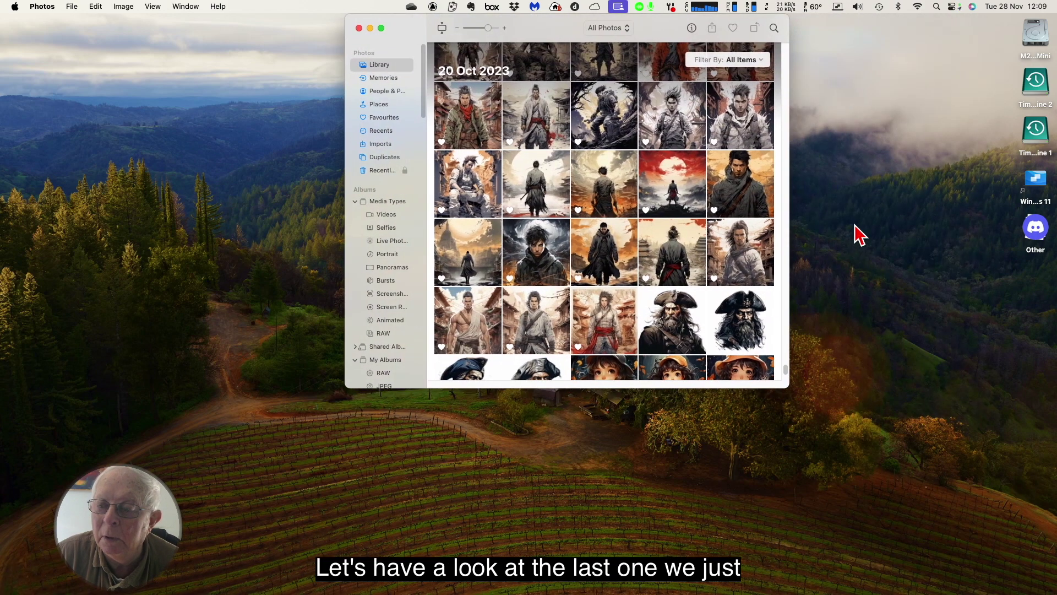
pyautogui.moveTo(787, 371); pyautogui.dragTo(790, 395)
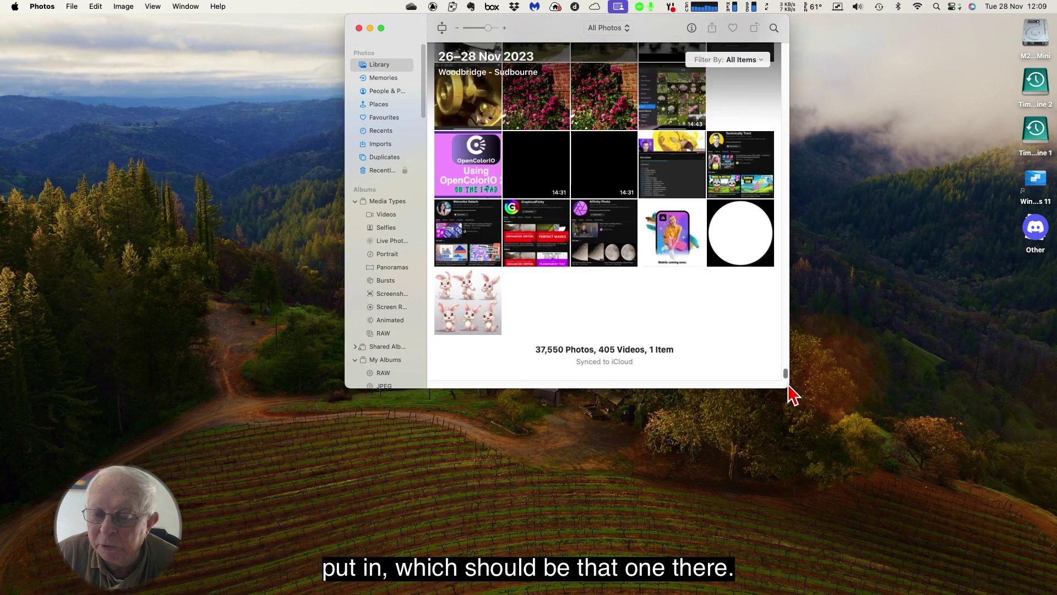
pyautogui.click(483, 313)
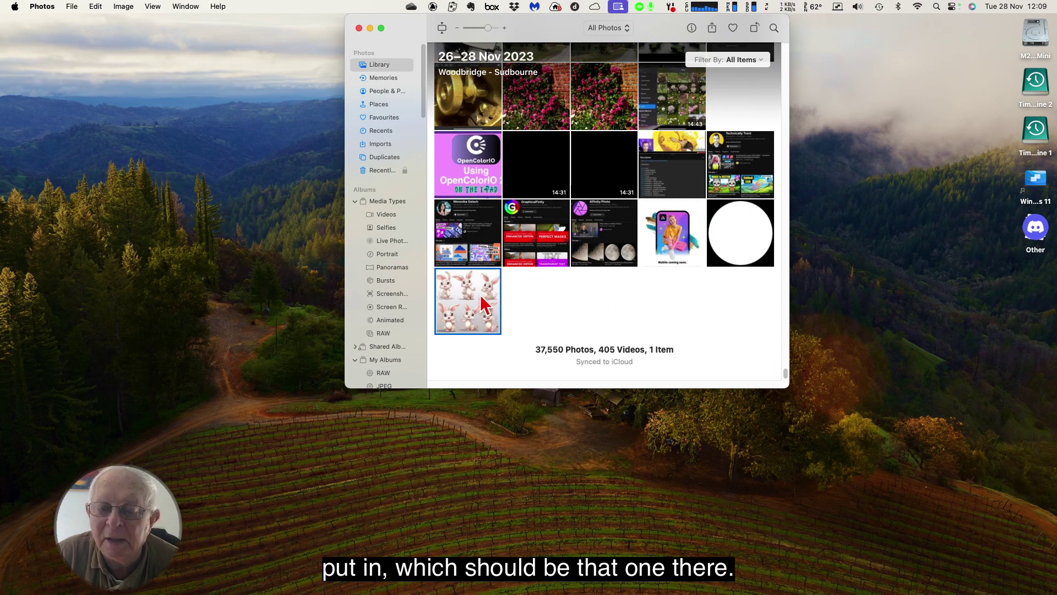
pyautogui.doubleClick(474, 306)
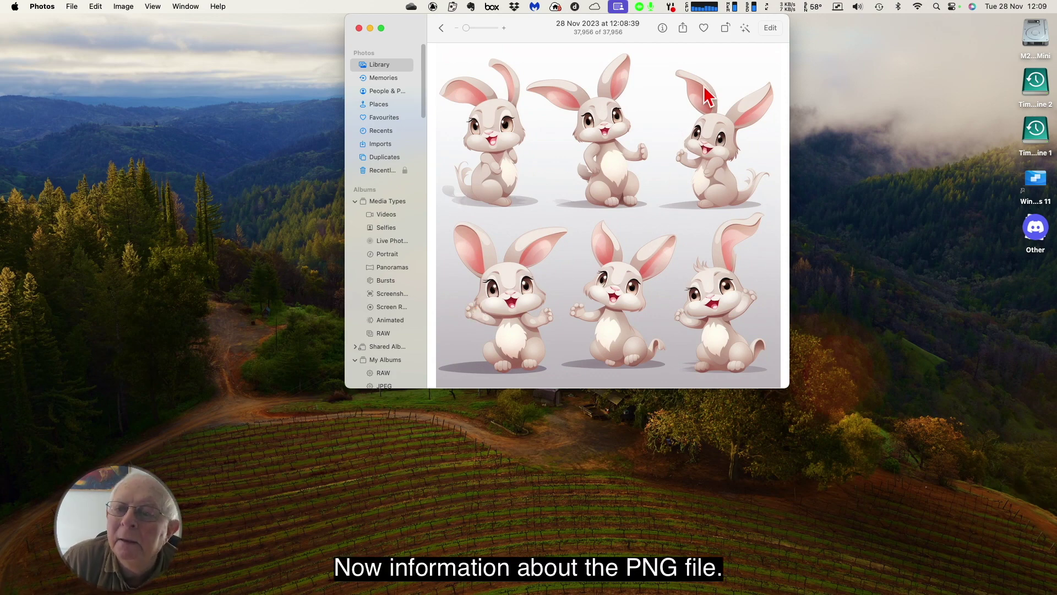
pyautogui.click(663, 28)
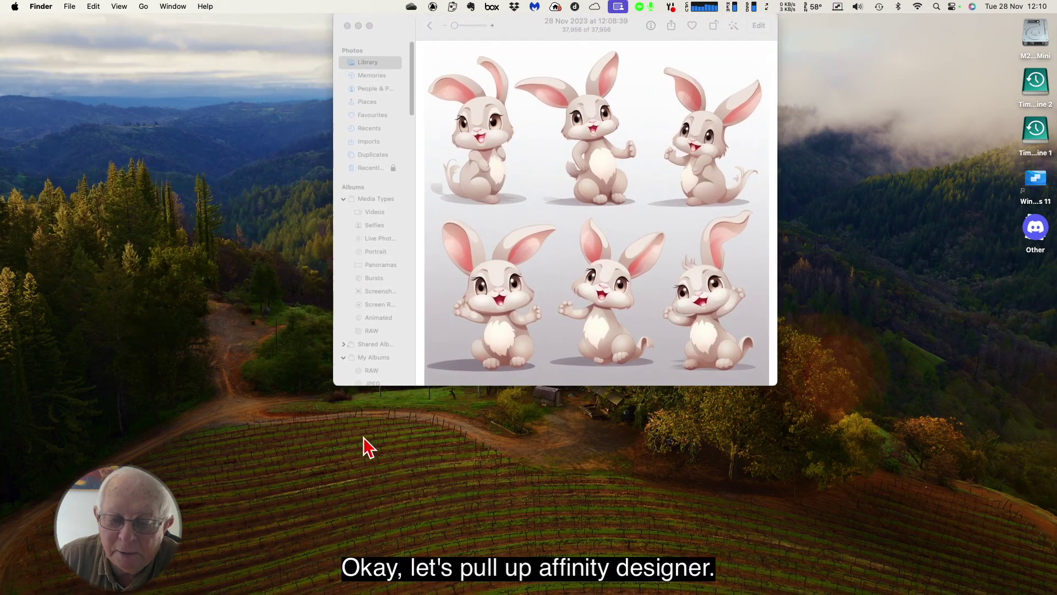
# Step: Switch to Affinity Designer and open the newly added six-bunny image from the Photos library as a document
pyautogui.moveTo(802, 590)
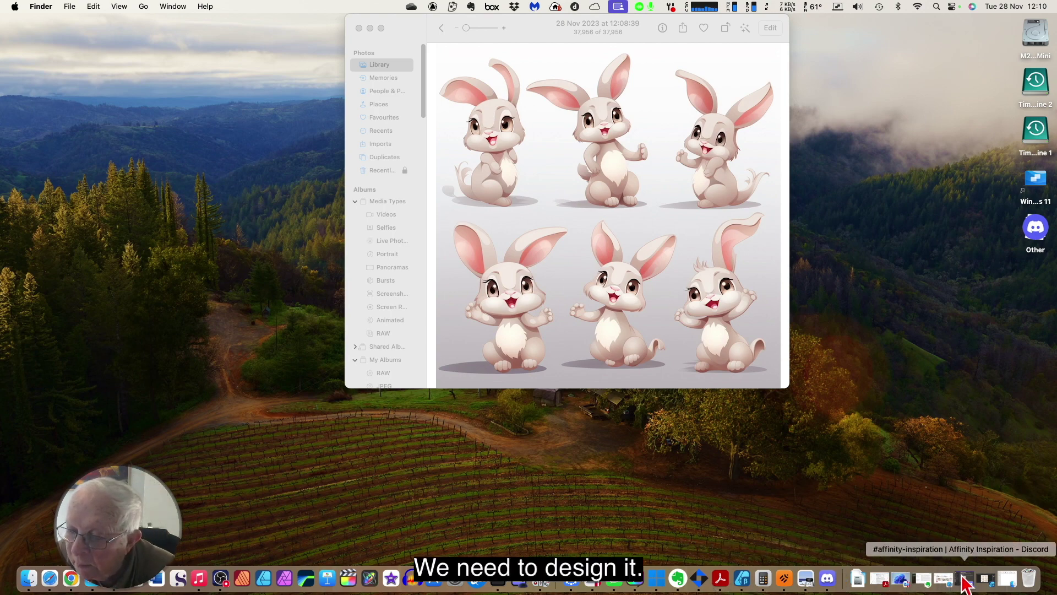
pyautogui.click(988, 580)
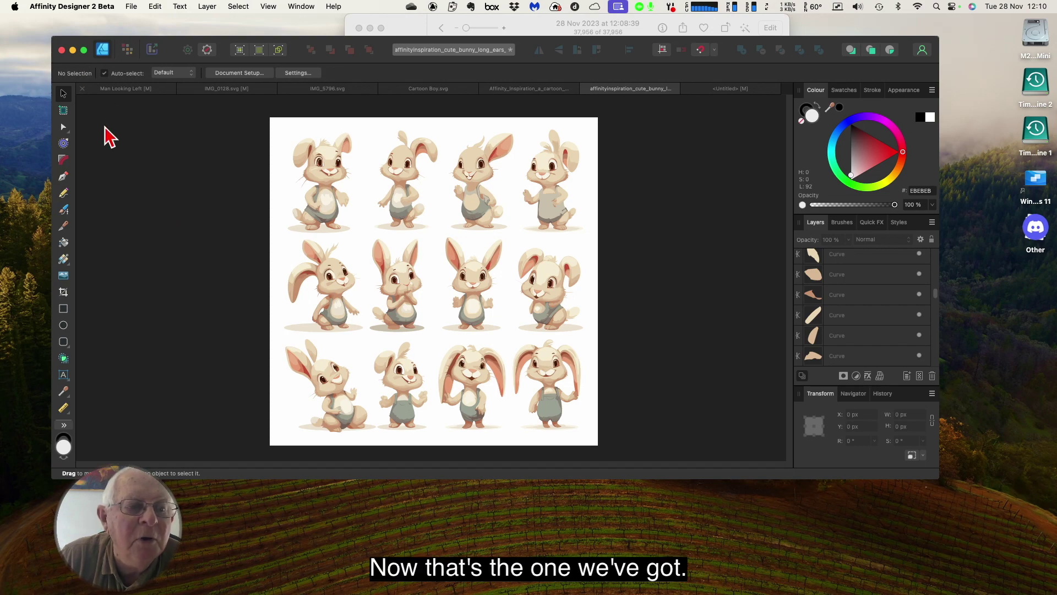
pyautogui.click(132, 7)
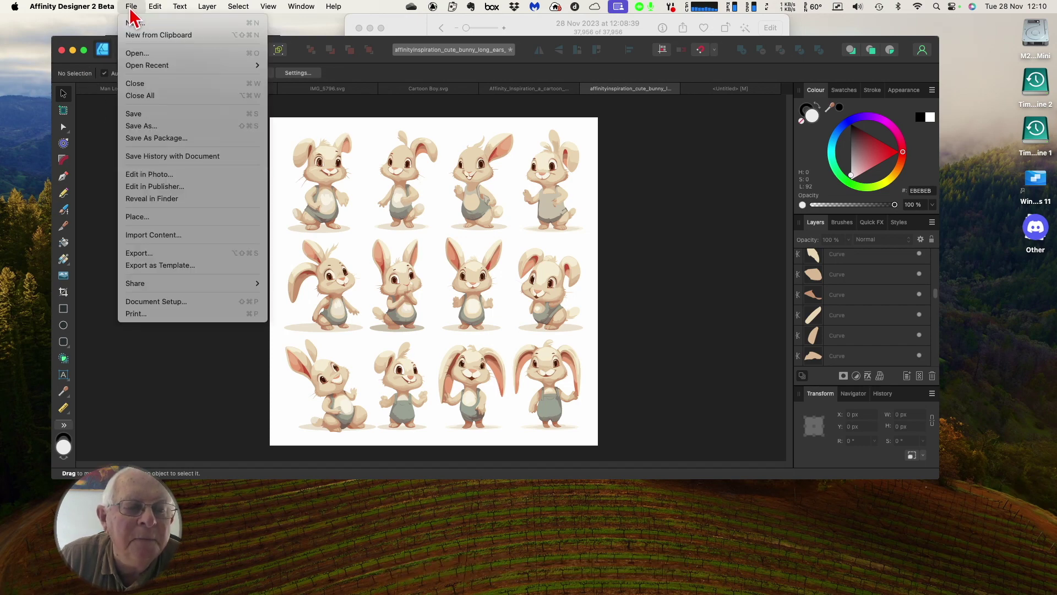
pyautogui.click(138, 54)
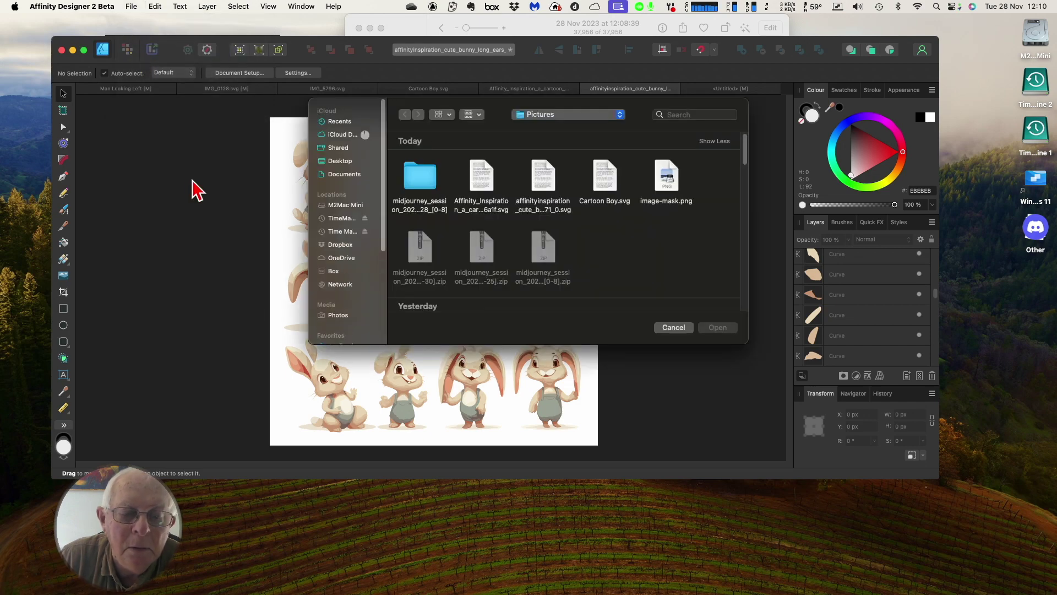
pyautogui.click(340, 318)
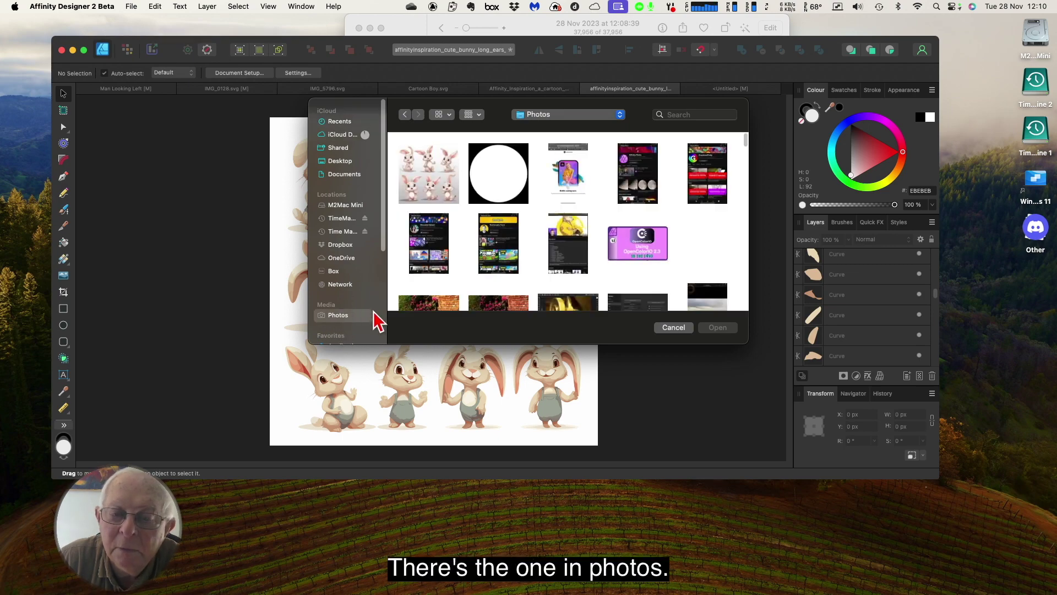
pyautogui.click(427, 179)
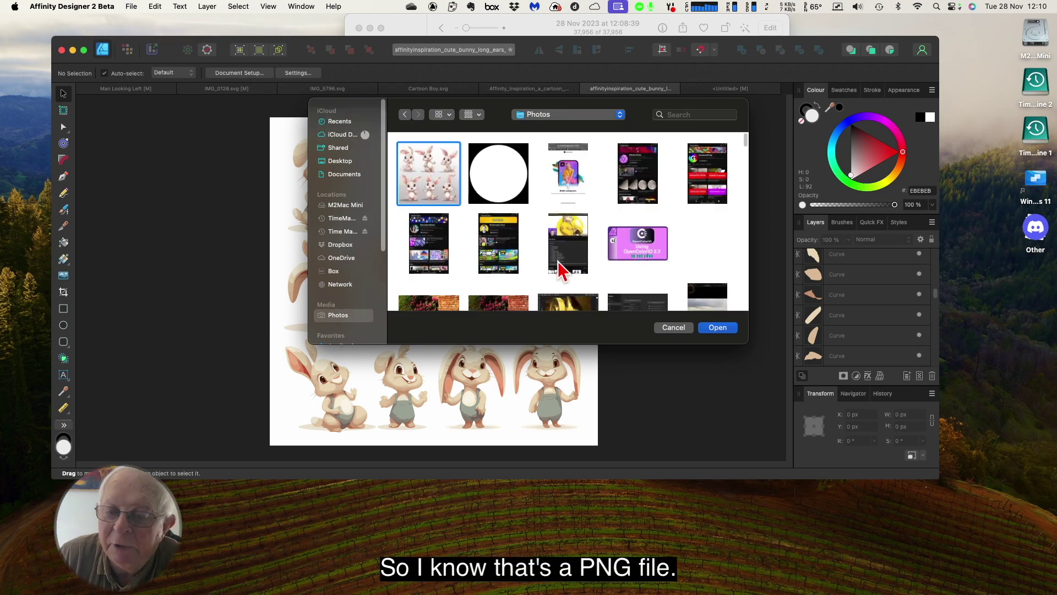
pyautogui.click(717, 328)
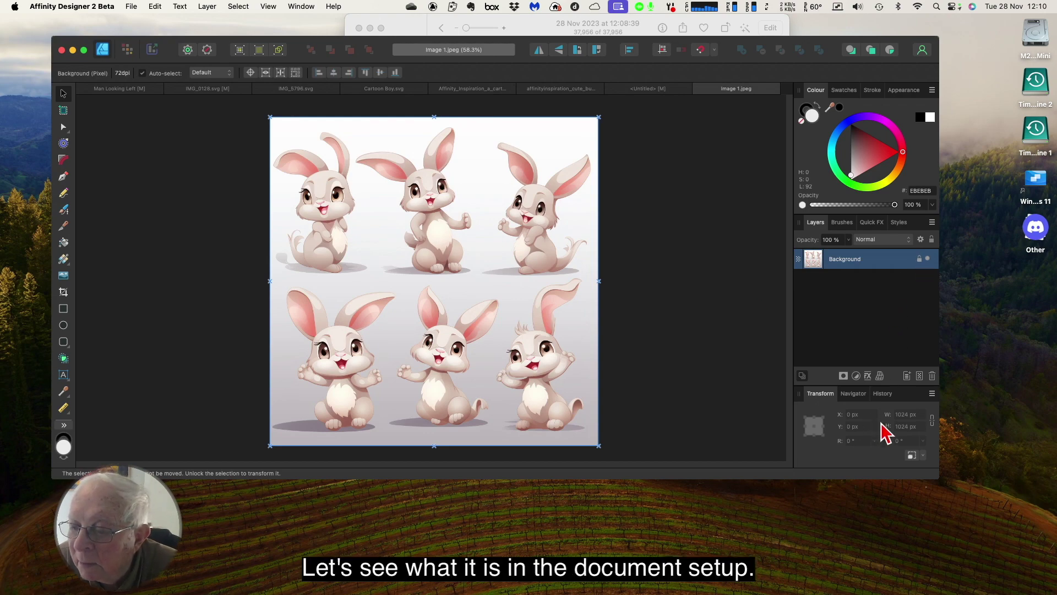
# Step: Check the bunny document's dimensions in pixels and inches in Document Setup, cancel without applying, and deselect the background
pyautogui.click(132, 7)
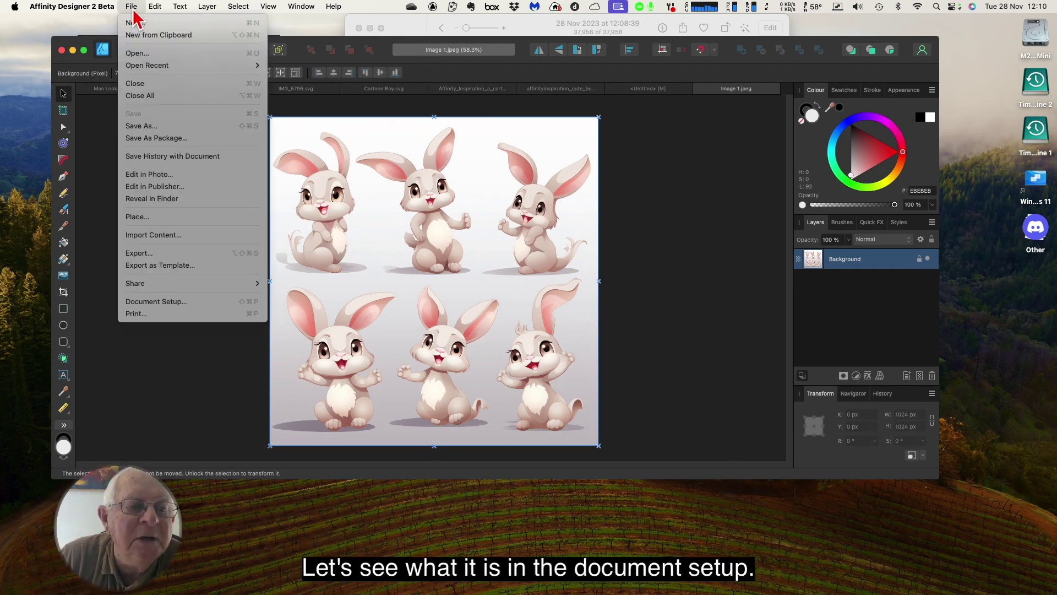
pyautogui.click(176, 302)
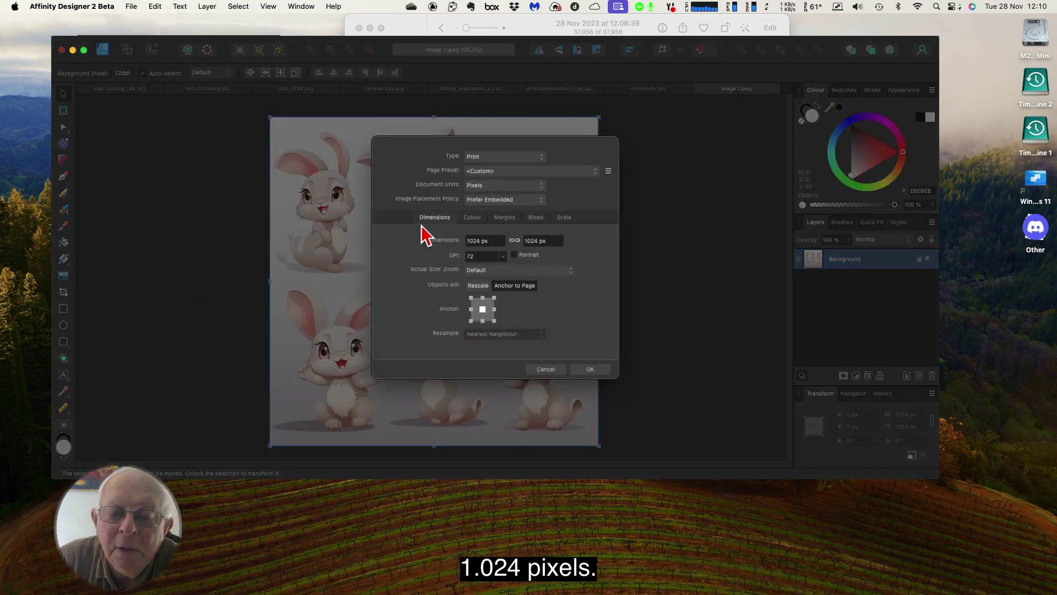
pyautogui.click(527, 188)
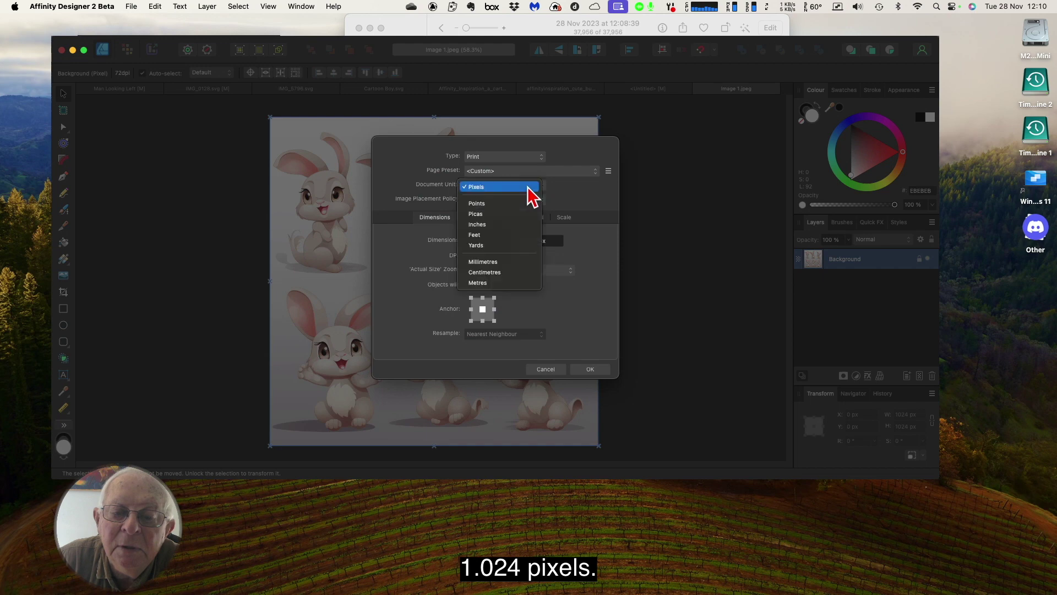
pyautogui.click(507, 225)
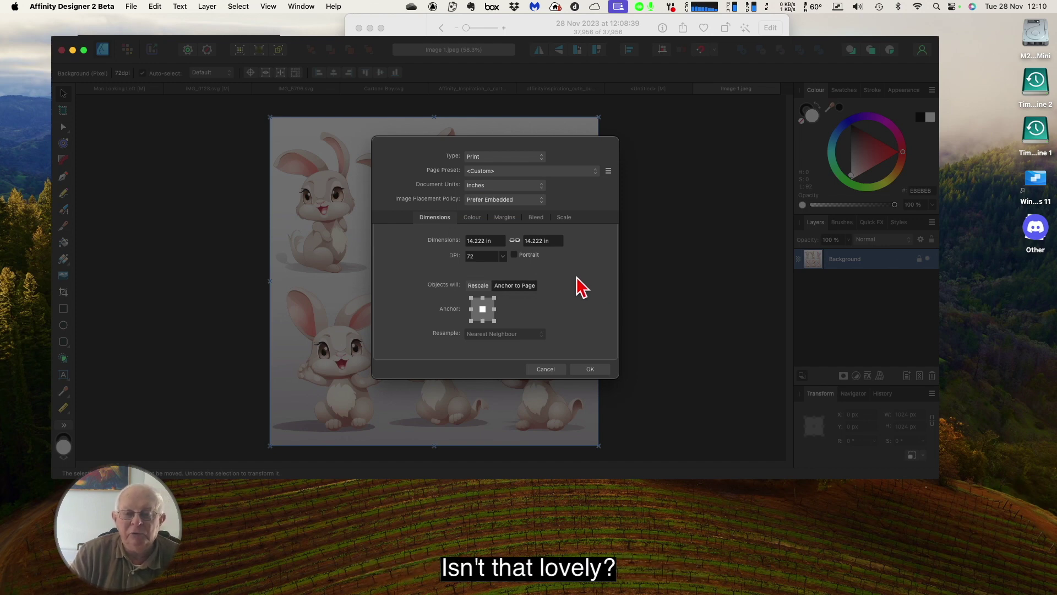
pyautogui.click(546, 369)
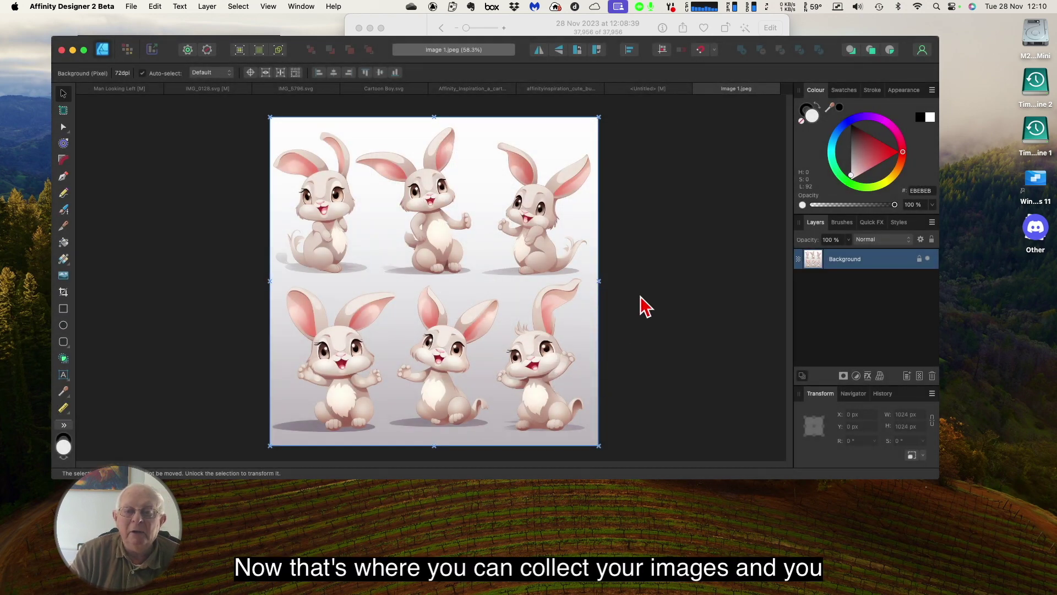
pyautogui.click(645, 289)
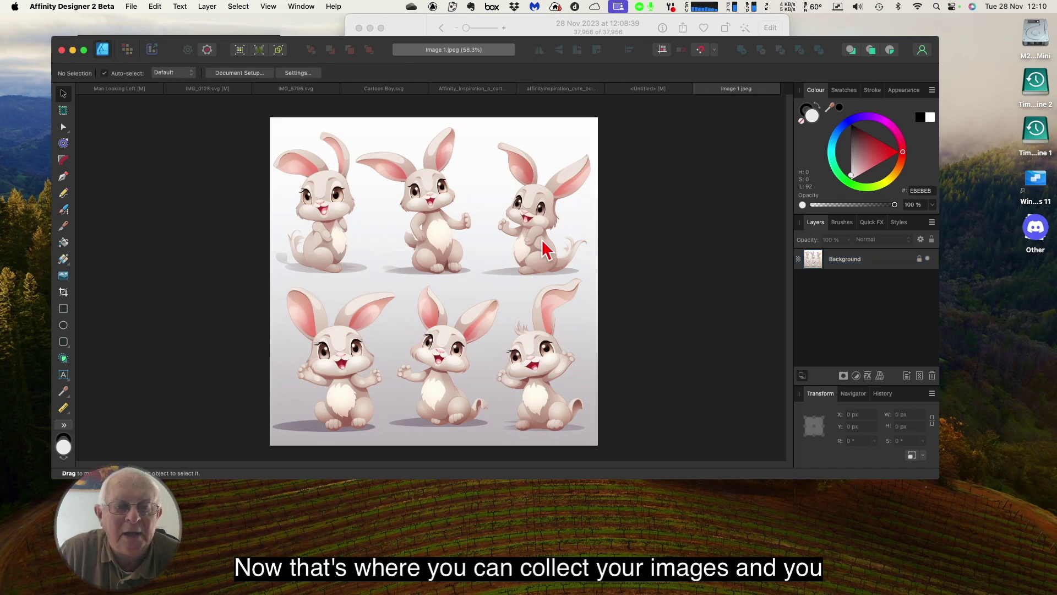
# Step: View the IMG_0128.svg document, then switch to Safari and browse Midjourney's My Images gallery back to mid-September 2023
pyautogui.click(204, 89)
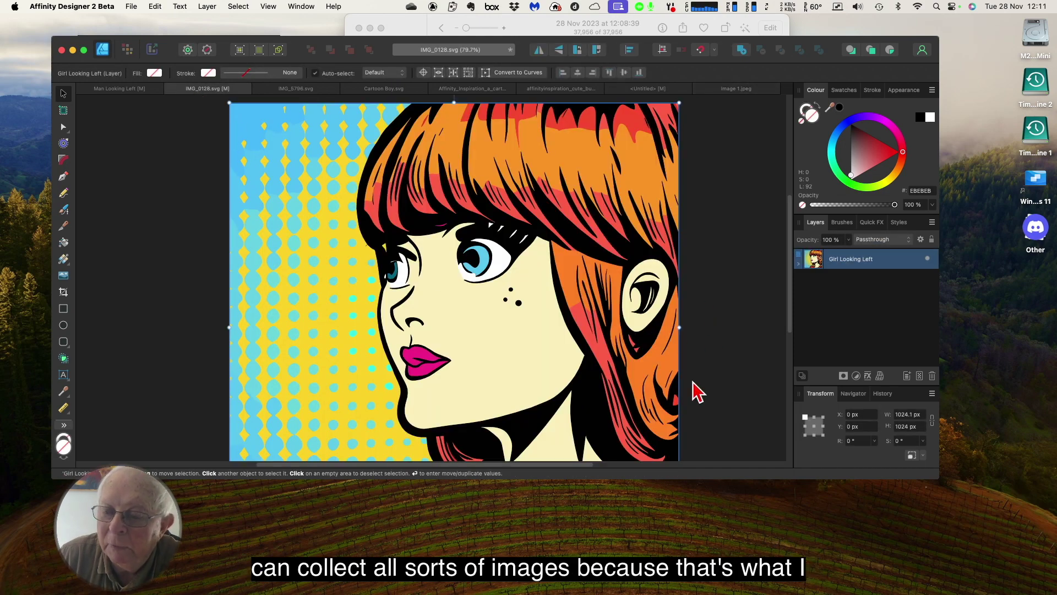
pyautogui.moveTo(268, 581)
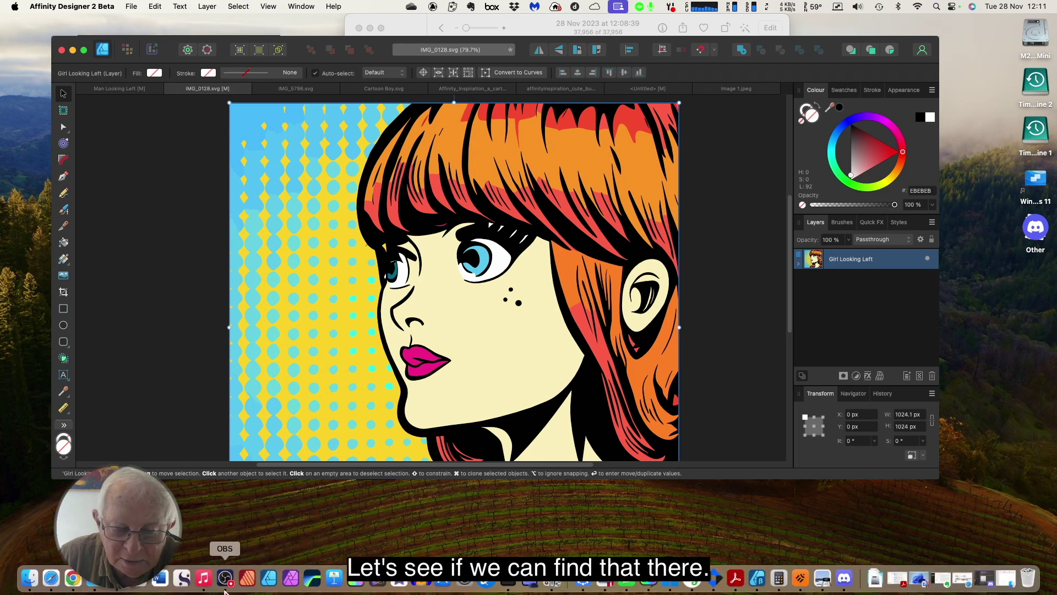
pyautogui.click(52, 578)
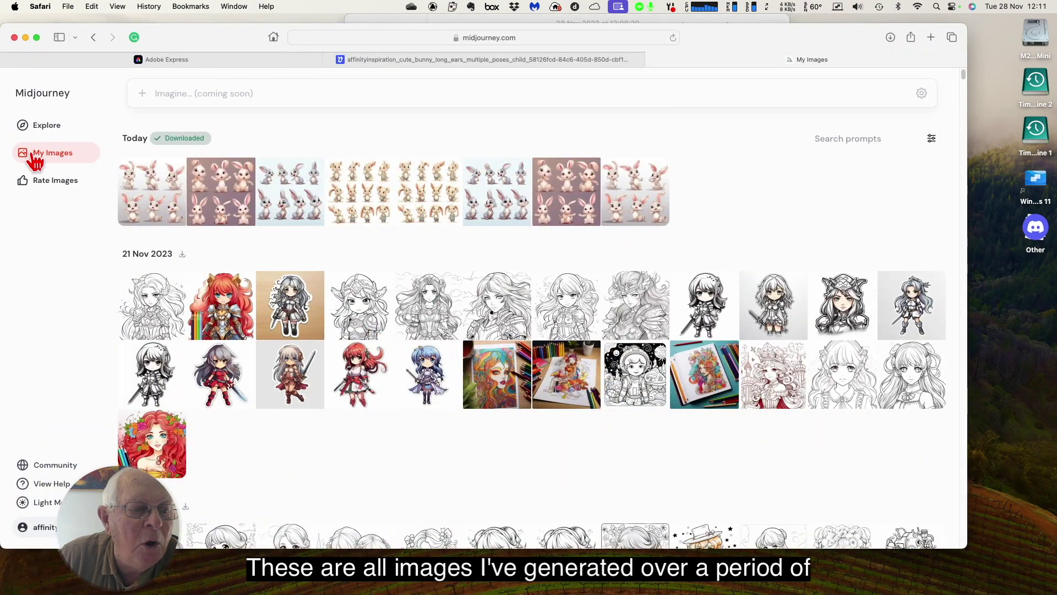
pyautogui.scroll(-1, 439, 398)
pyautogui.scroll(-15, 438, 398)
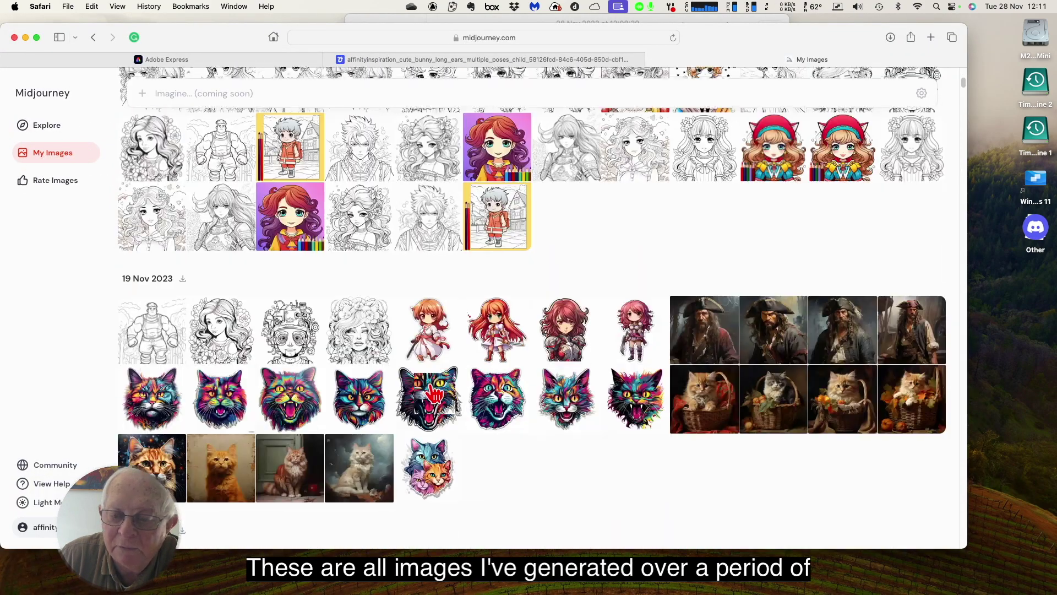
pyautogui.scroll(-15, 434, 394)
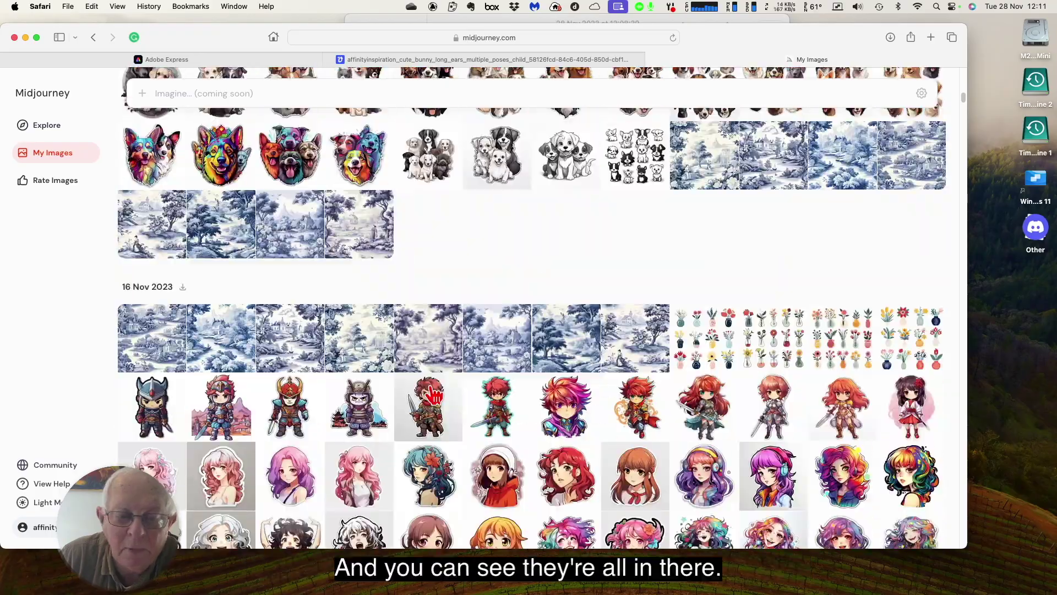
pyautogui.scroll(-15, 433, 395)
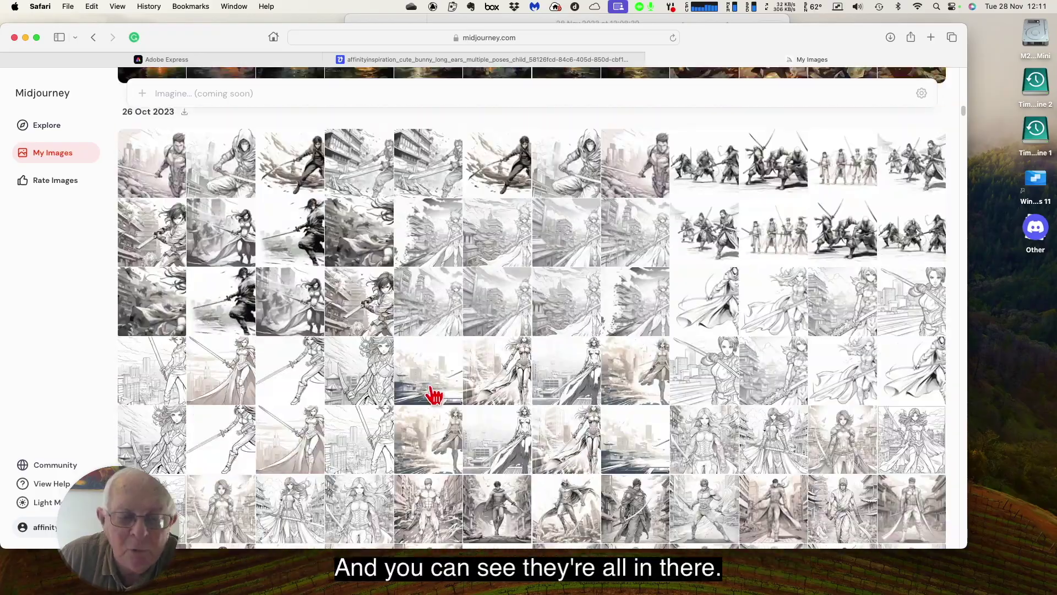
pyautogui.scroll(-15, 434, 395)
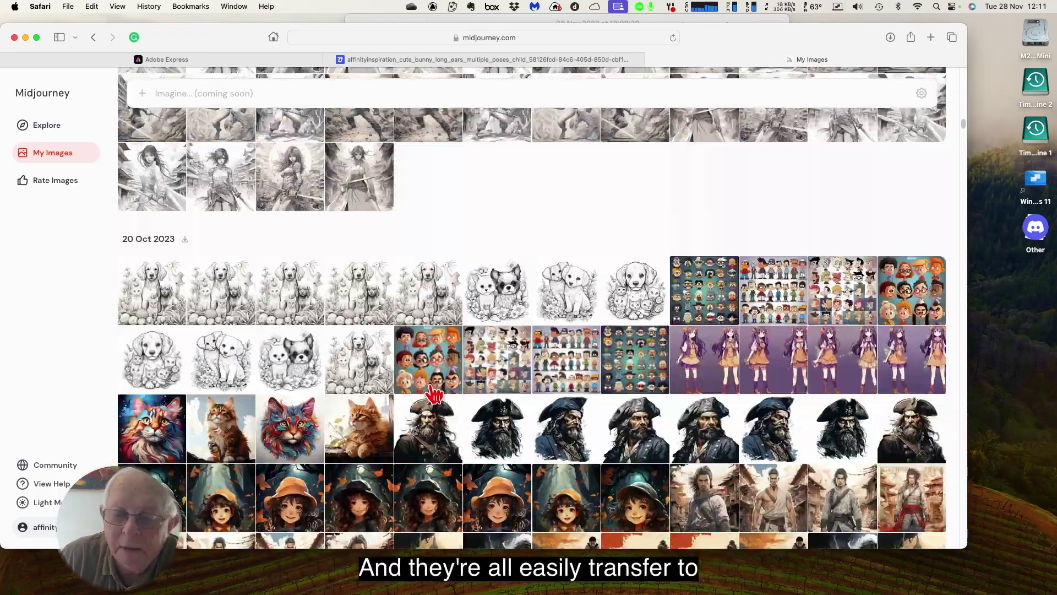
pyautogui.scroll(-8, 434, 394)
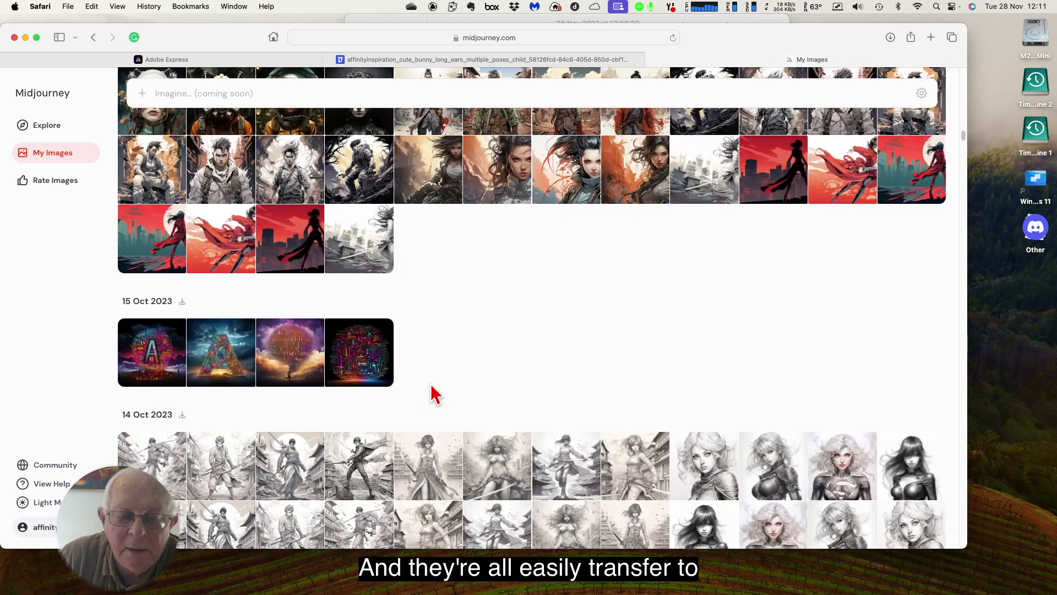
pyautogui.scroll(-15, 438, 374)
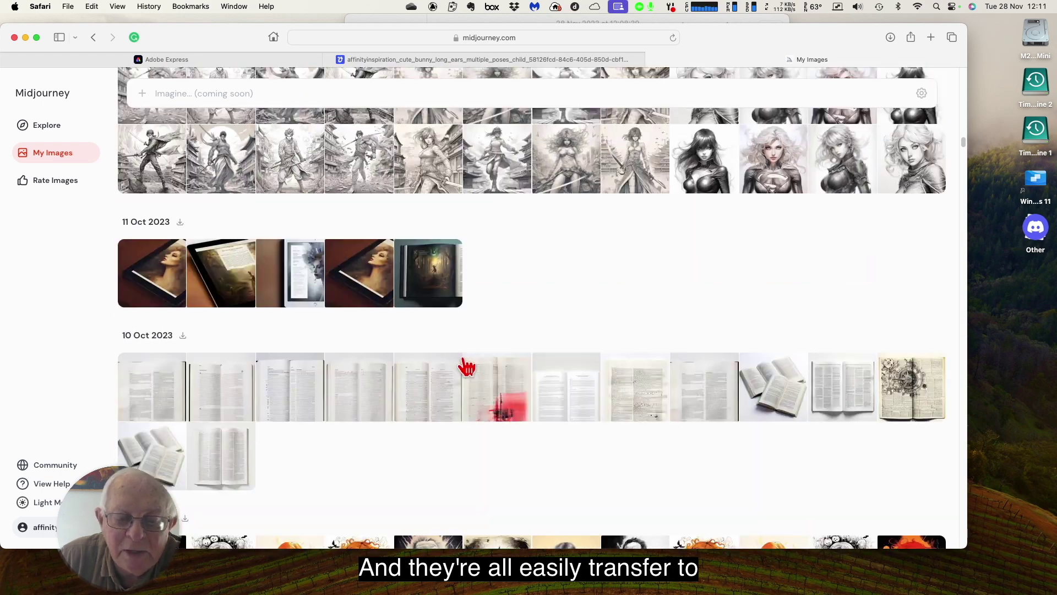
pyautogui.scroll(-15, 469, 369)
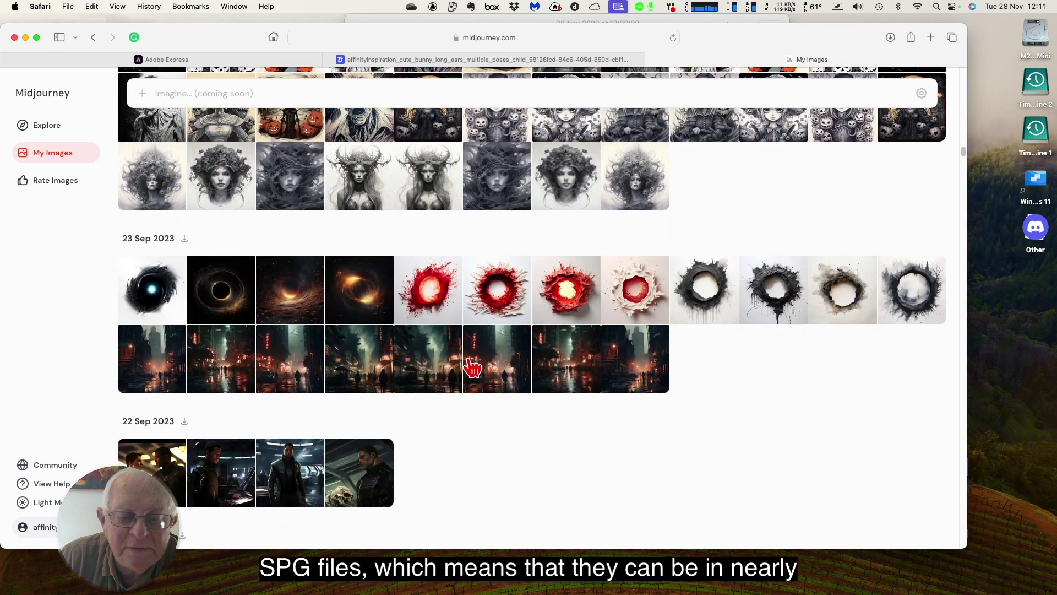
pyautogui.scroll(-8, 467, 369)
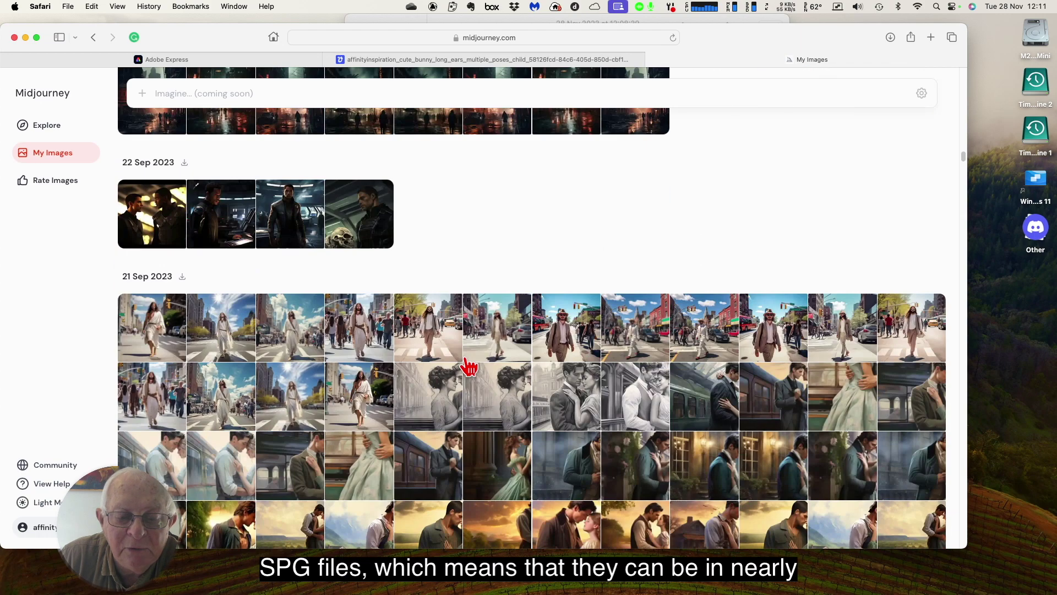
pyautogui.scroll(-5, 468, 367)
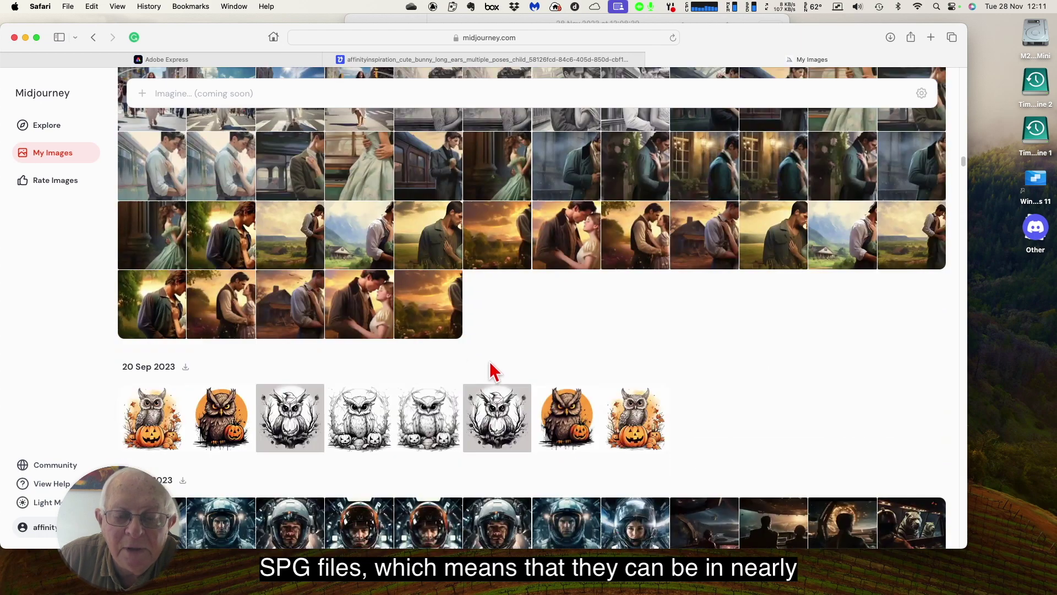
pyautogui.scroll(6, 495, 364)
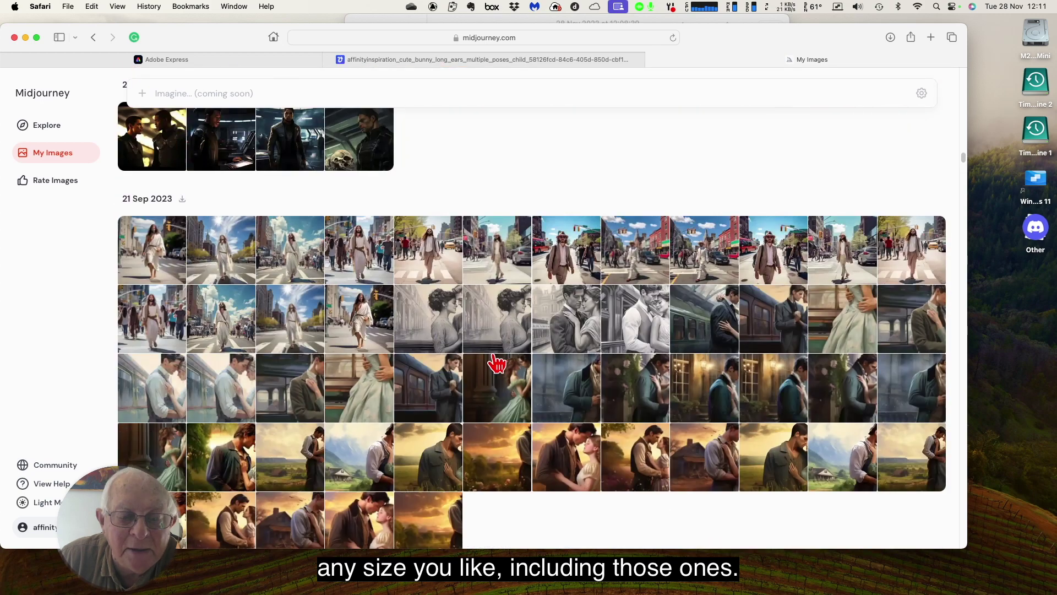
pyautogui.scroll(-20, 497, 363)
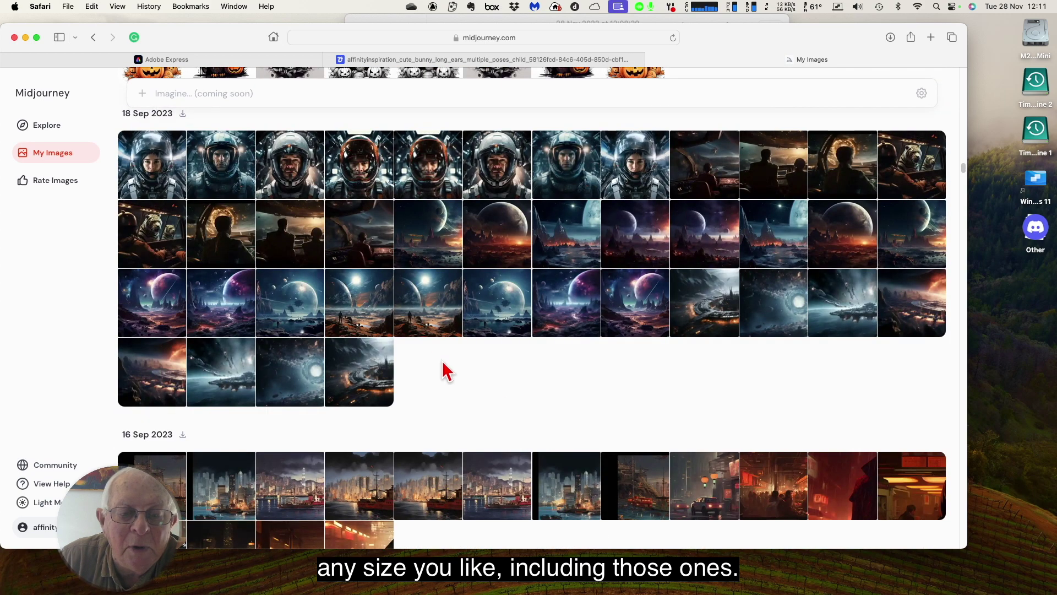
# Step: Reposition the Safari window, open the orange interstellar planet scene from 18 Sep 2023, and copy its image
pyautogui.moveTo(206, 48); pyautogui.dragTo(448, 84)
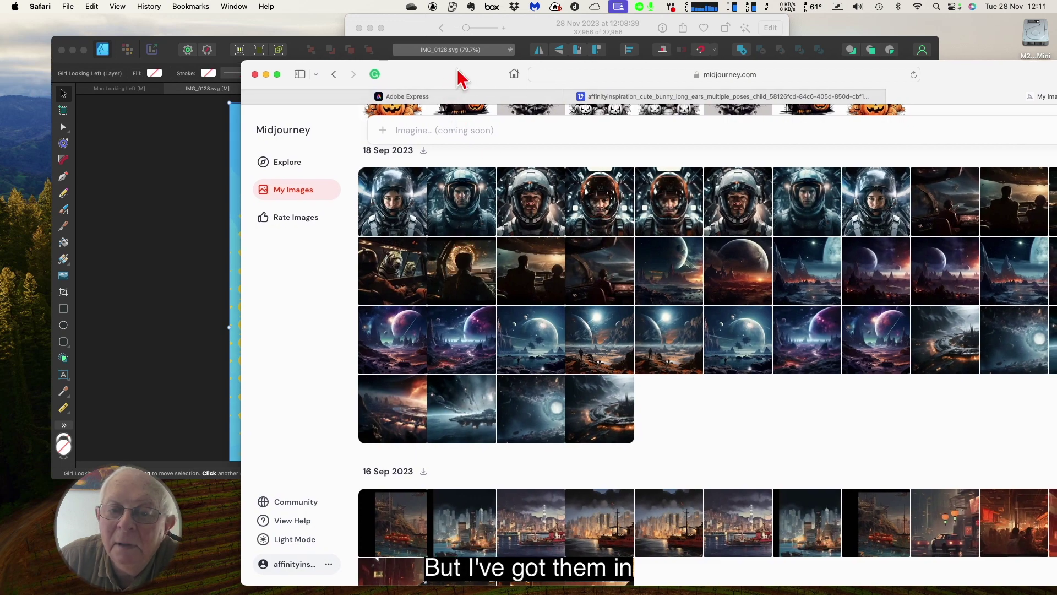
pyautogui.moveTo(460, 78); pyautogui.dragTo(291, 54)
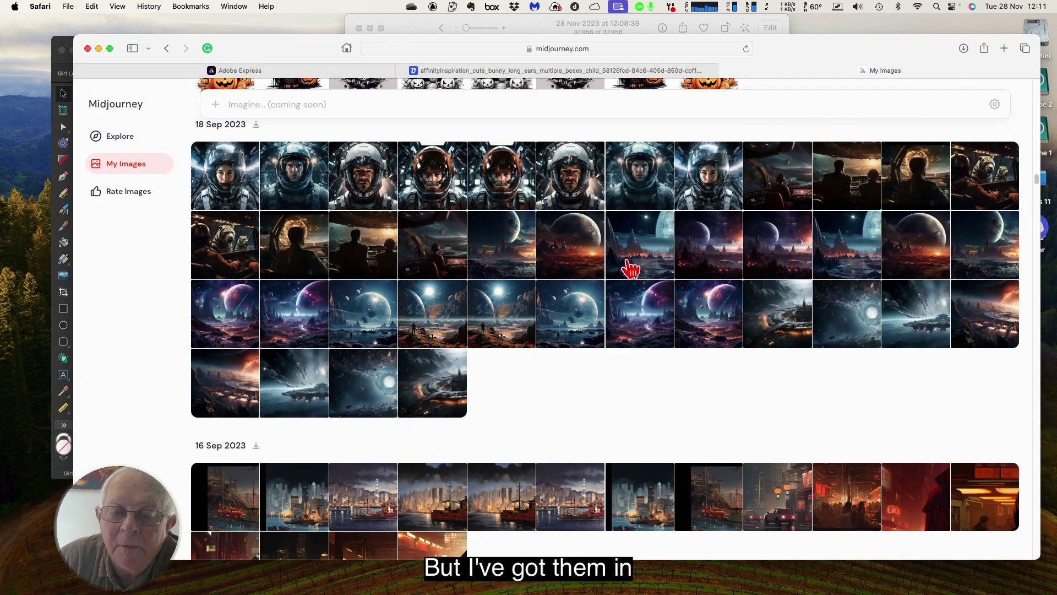
pyautogui.click(567, 249)
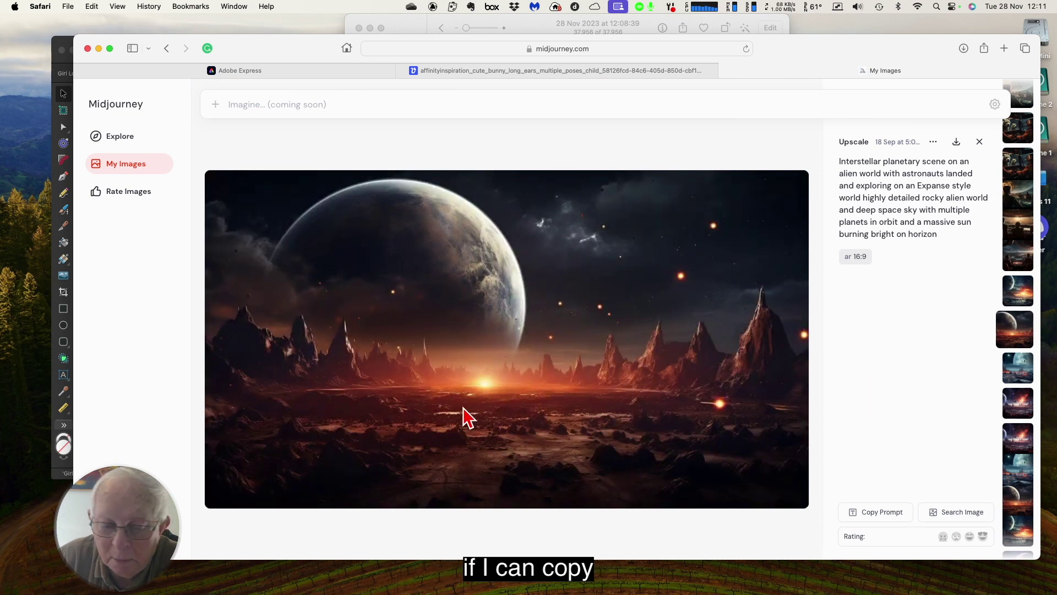
pyautogui.rightClick(405, 310)
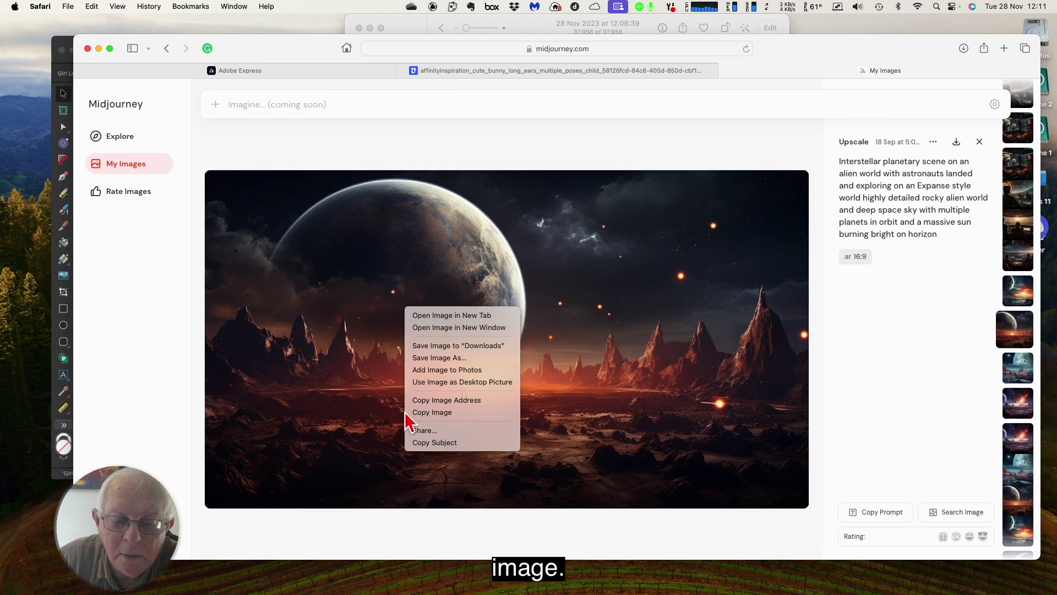
pyautogui.click(435, 416)
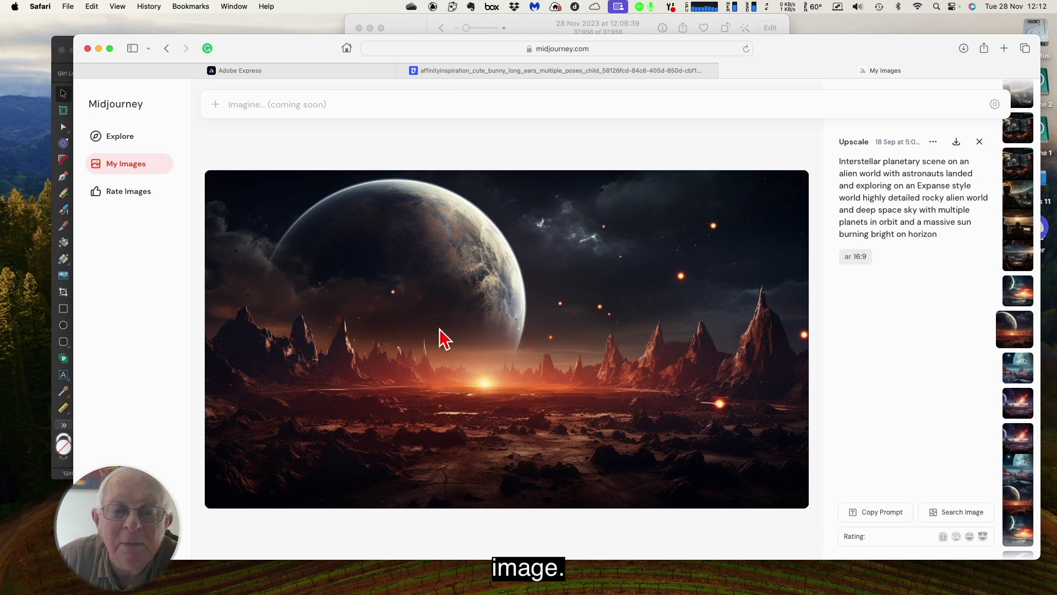
# Step: Look at the Vectorizer.AI page, switch to Adobe Express, and open its Convert to SVG tool from the svg search suggestions
pyautogui.click(459, 71)
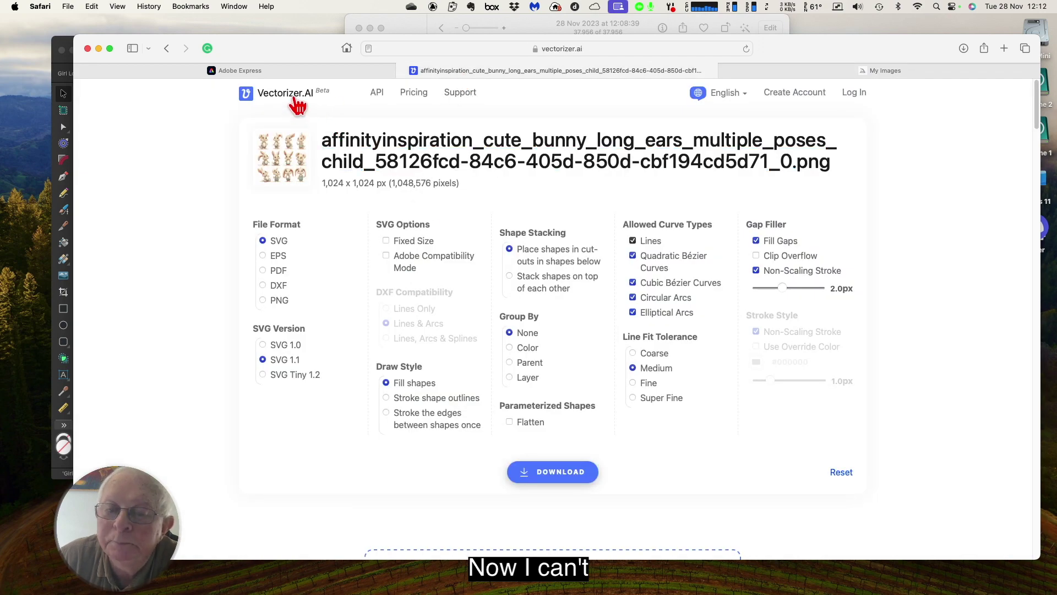
pyautogui.click(240, 70)
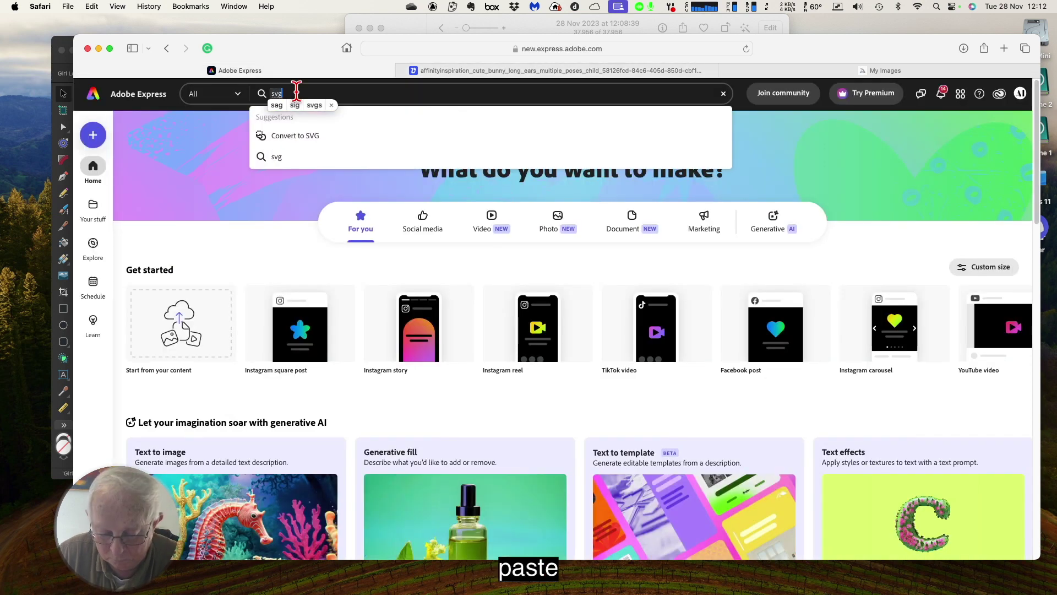
pyautogui.click(295, 137)
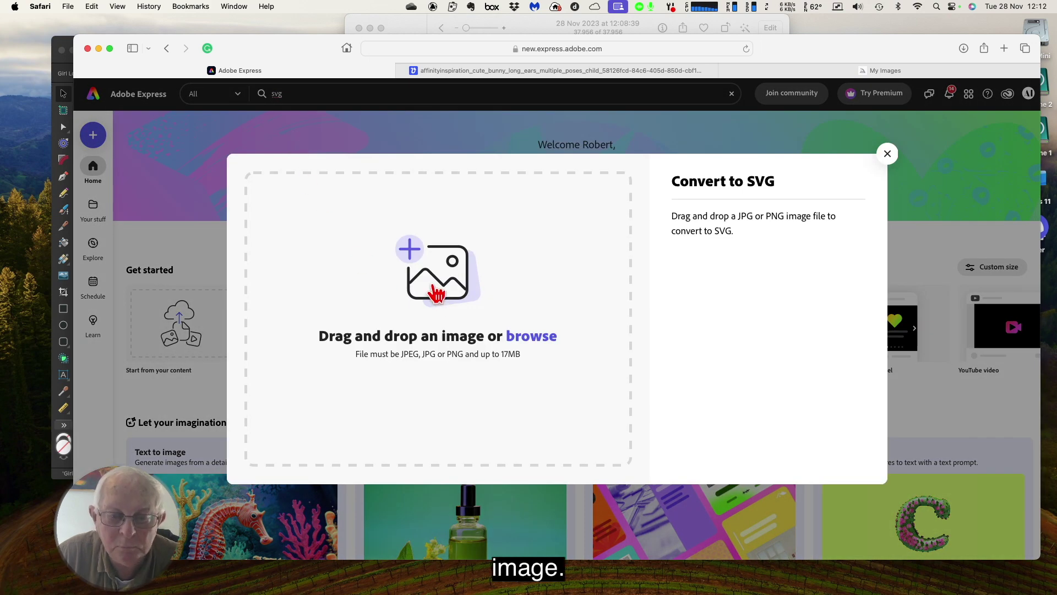
# Step: Check the Convert to SVG drop area for a paste option, and switch back to the Midjourney interstellar planet scene
pyautogui.rightClick(381, 269)
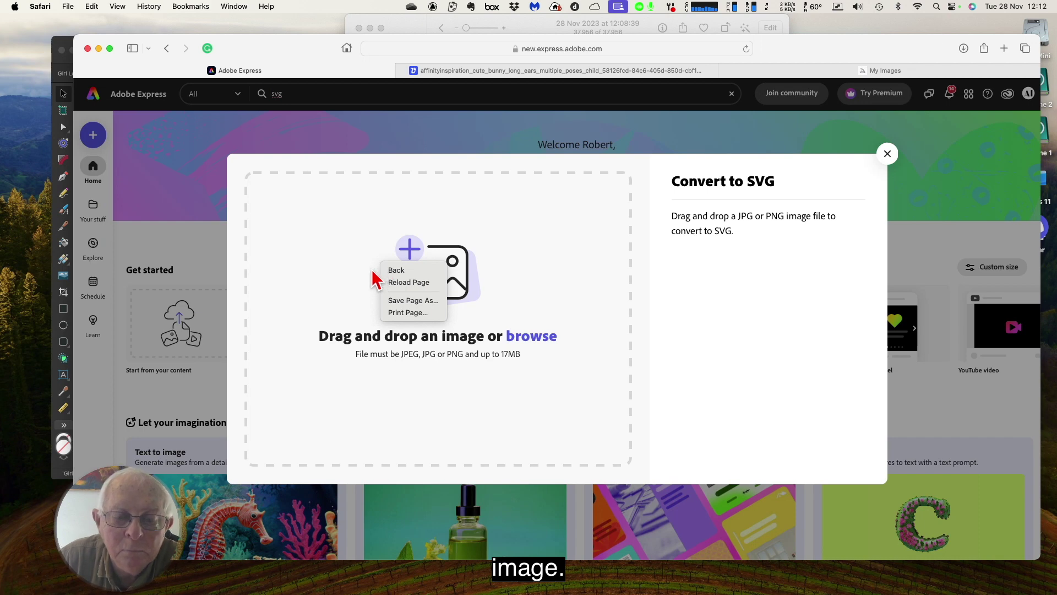
pyautogui.click(369, 270)
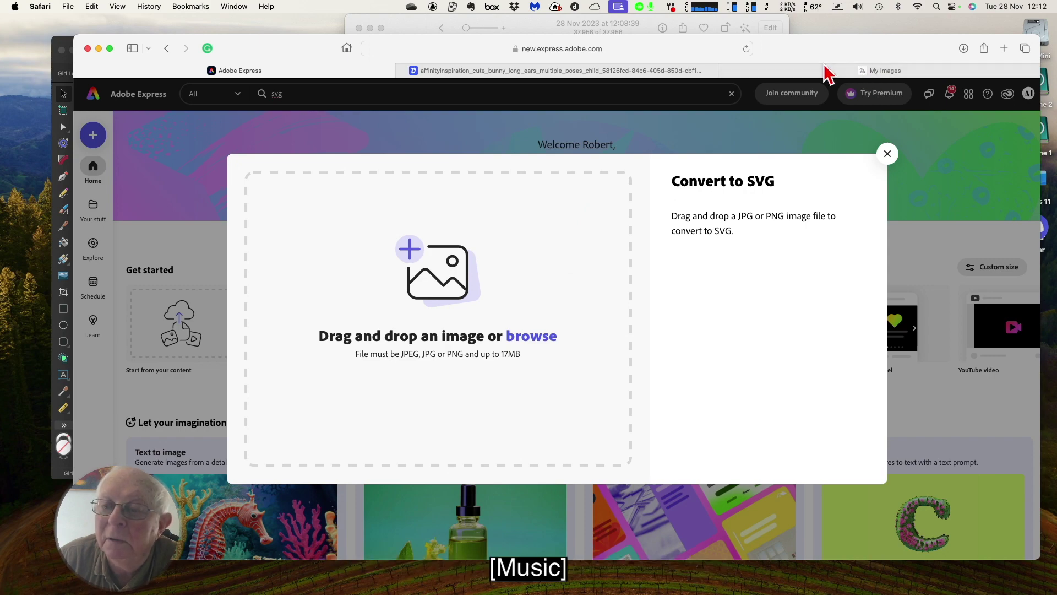
pyautogui.click(582, 71)
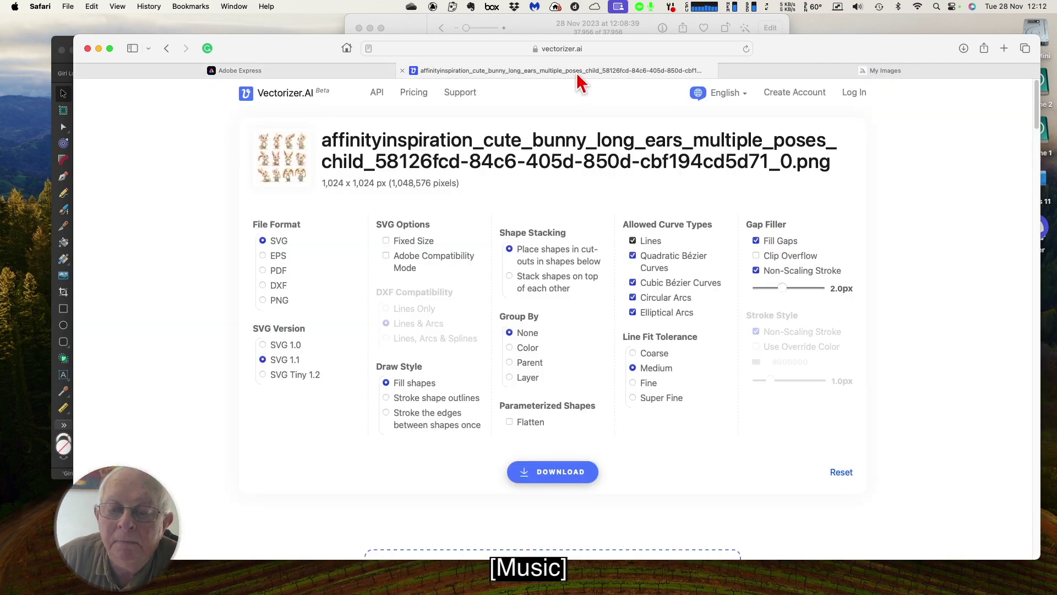
pyautogui.click(767, 72)
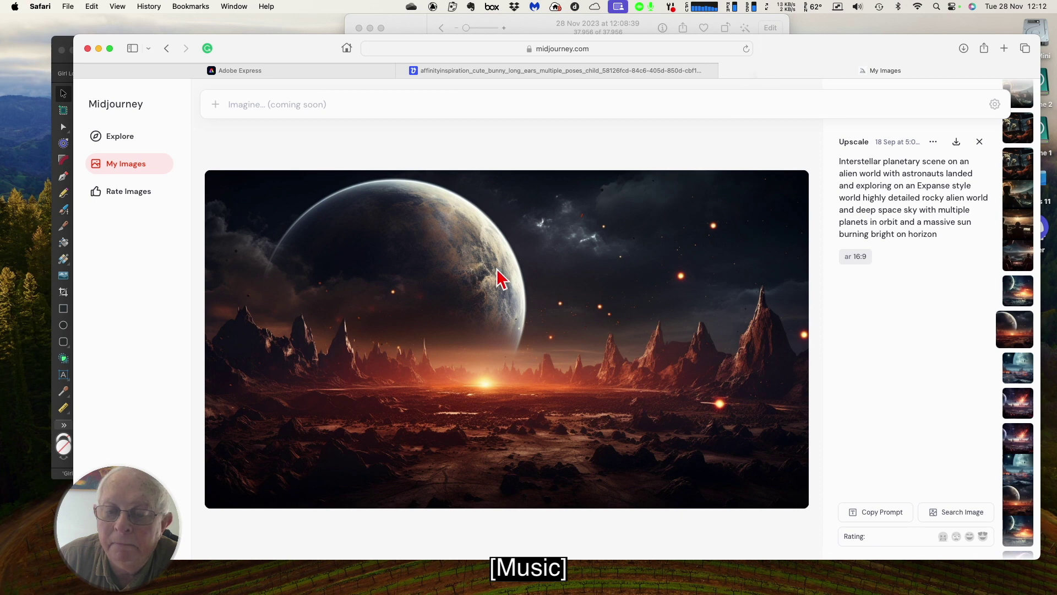
# Step: Move the Midjourney page into its own Safari window and arrange it in front of the Adobe Express Convert to SVG window
pyautogui.moveTo(273, 48); pyautogui.dragTo(276, 49)
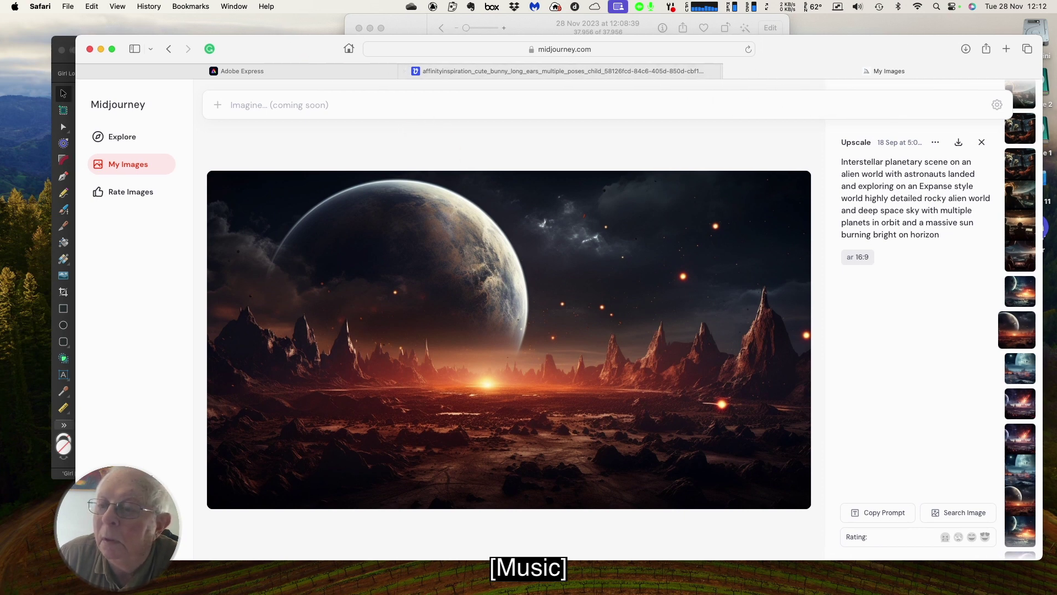
pyautogui.press('super+w')
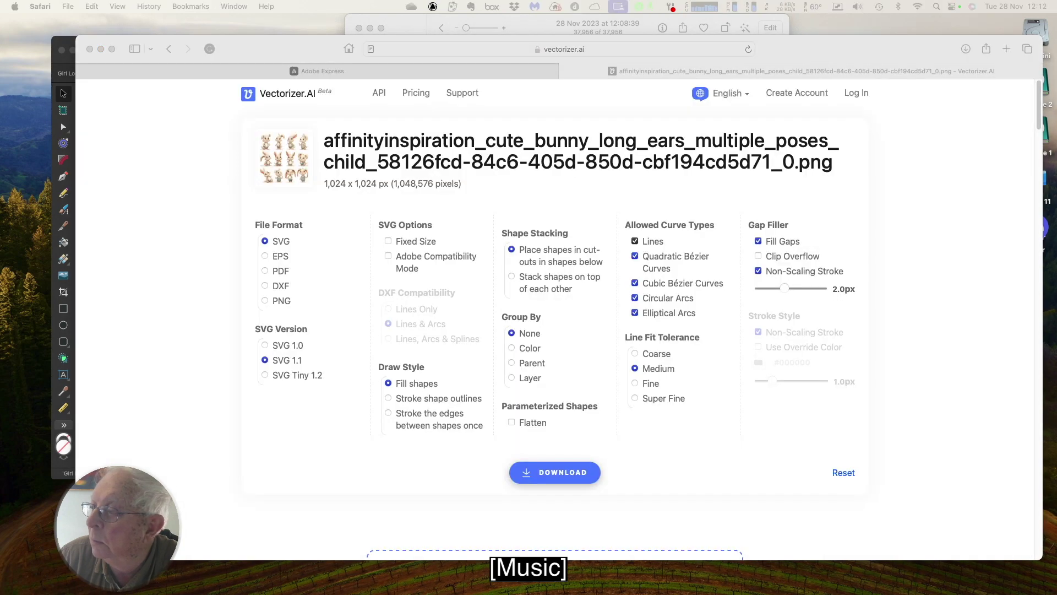
pyautogui.click(446, 71)
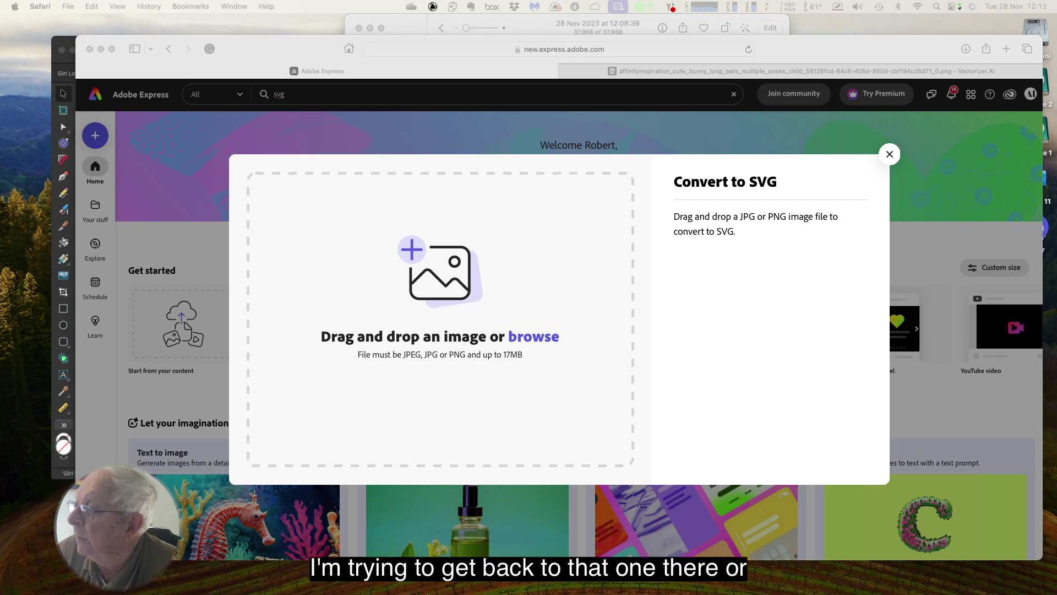
pyautogui.moveTo(949, 354); pyautogui.dragTo(428, 283)
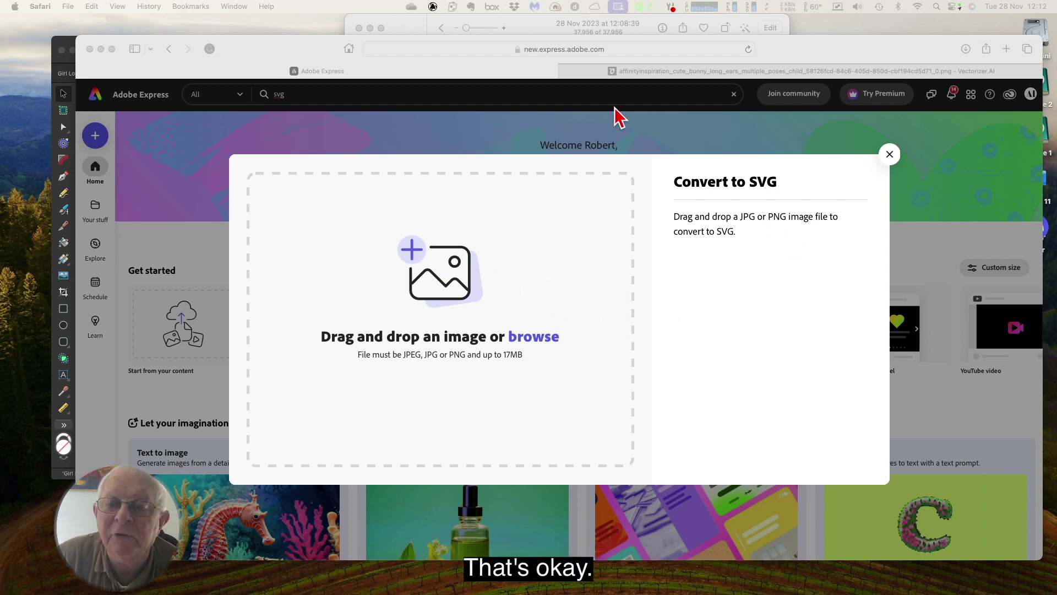
pyautogui.moveTo(810, 47); pyautogui.dragTo(775, 50)
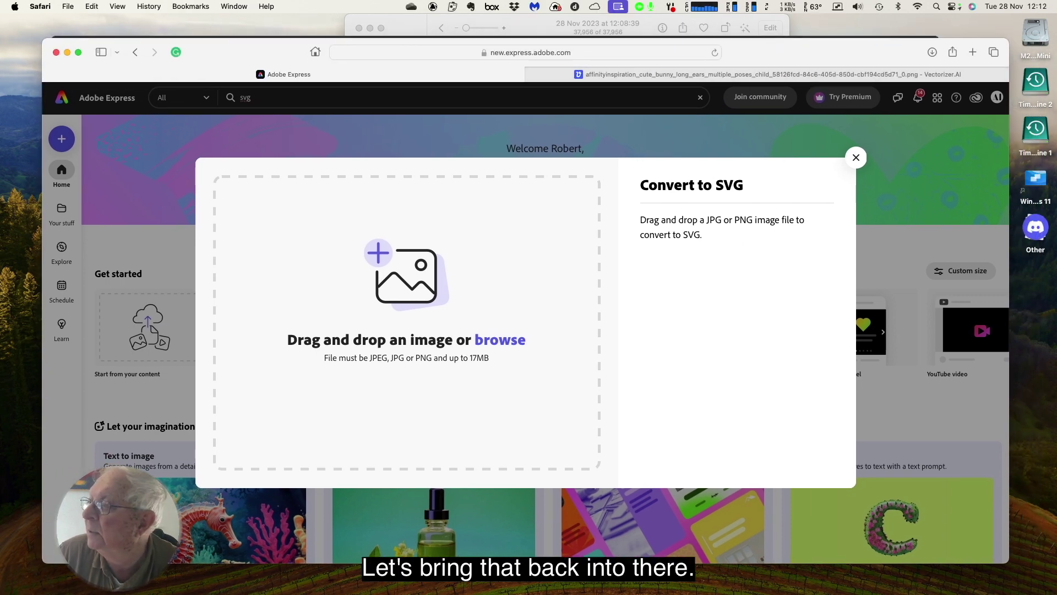
pyautogui.moveTo(1056, 129); pyautogui.dragTo(208, 145)
# Step: Browse My Images to 14 Sep 2023, view the springtime countryside couple picture, and return to the gallery
pyautogui.scroll(-5, 385, 276)
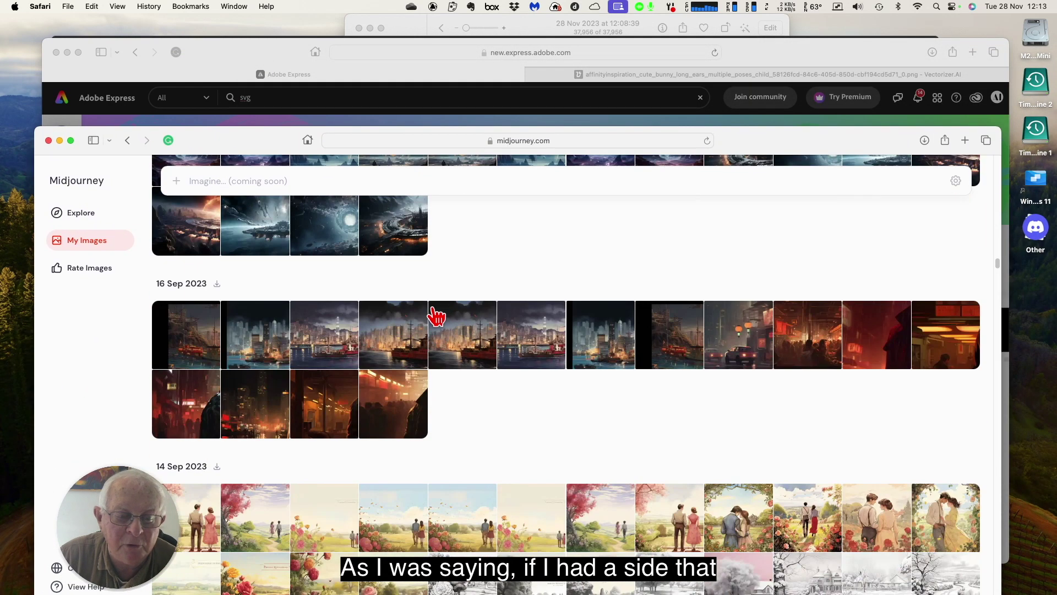
pyautogui.scroll(-4, 434, 315)
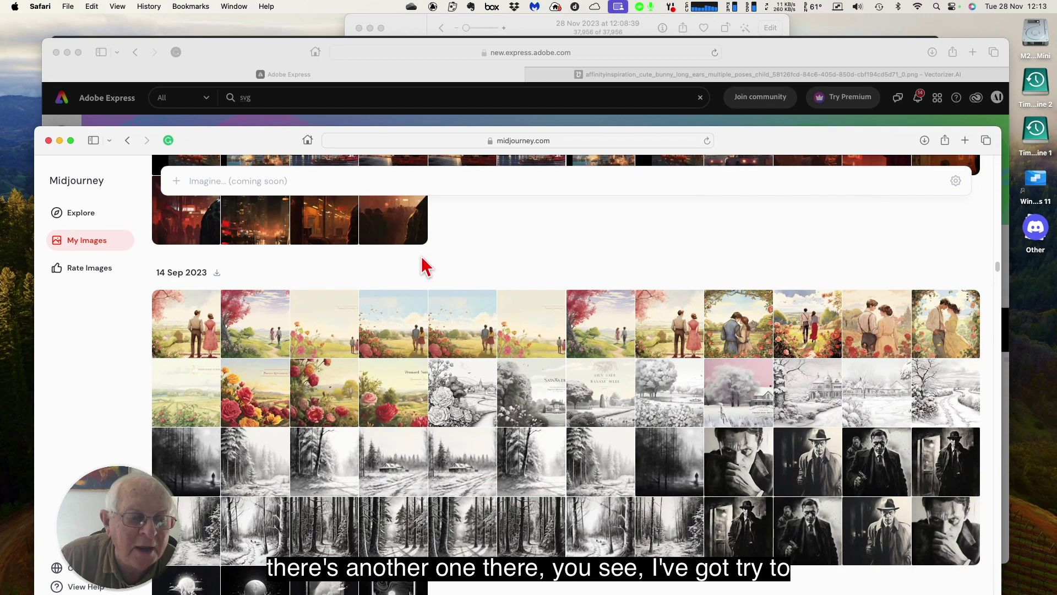
pyautogui.click(189, 327)
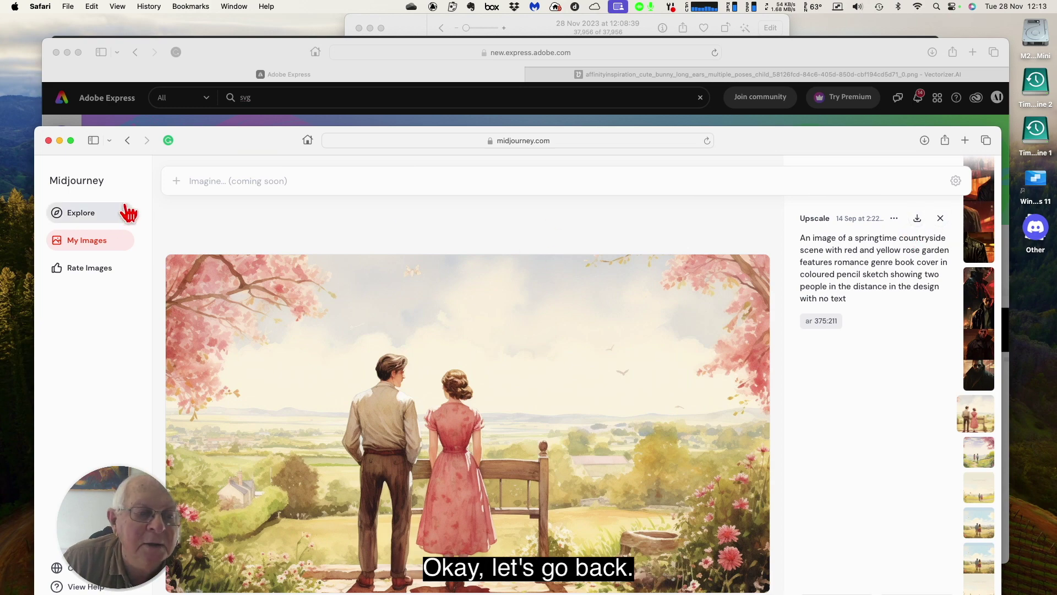
pyautogui.click(128, 141)
# Step: Open the interstellar starship scene with the glowing ring from 18 Sep 2023 and save its image to the Pictures folder
pyautogui.scroll(5, 432, 400)
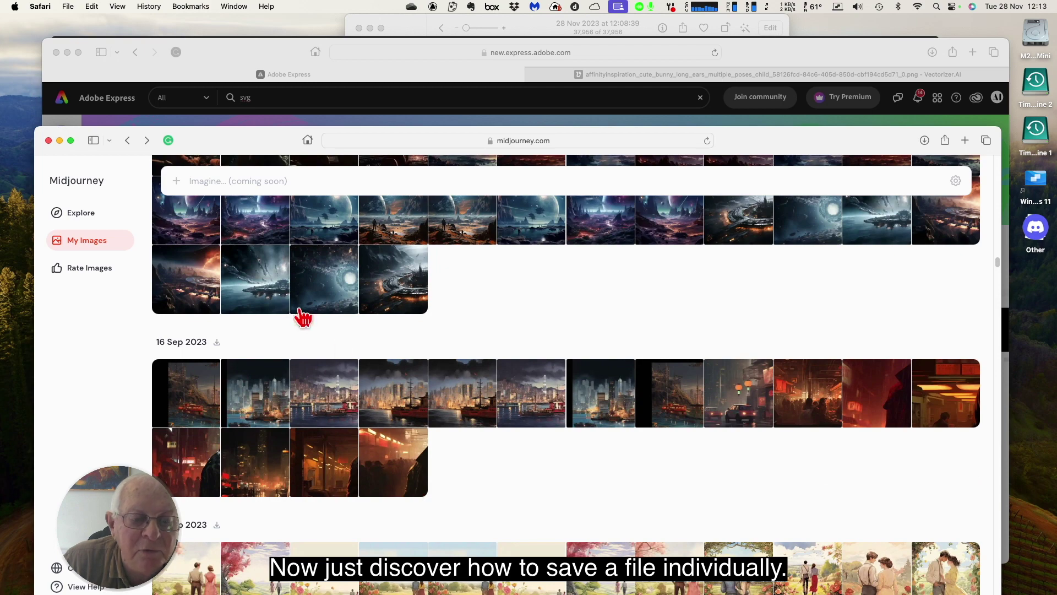
pyautogui.click(323, 295)
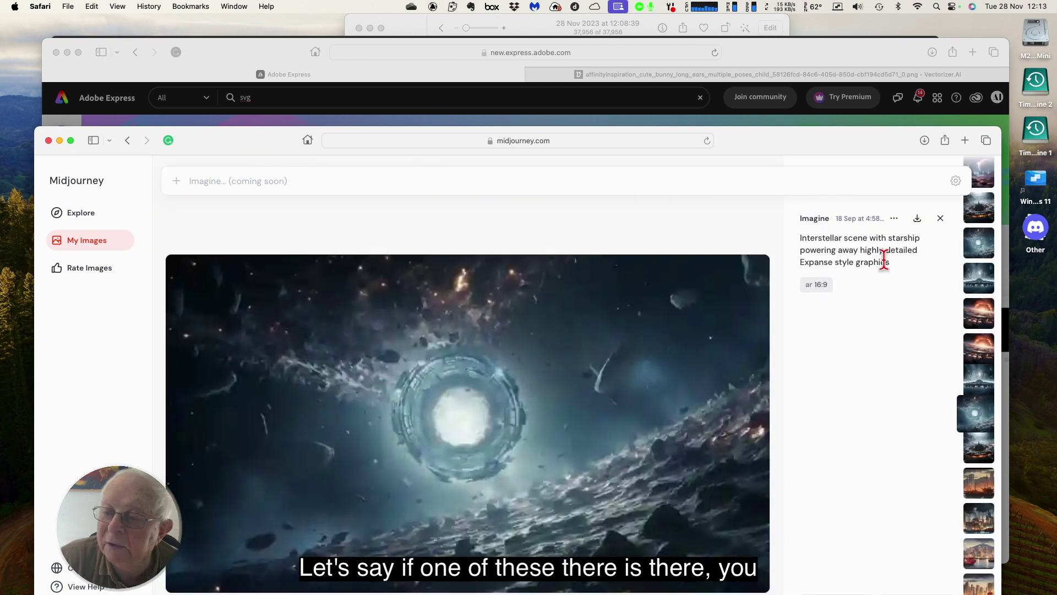
pyautogui.click(917, 220)
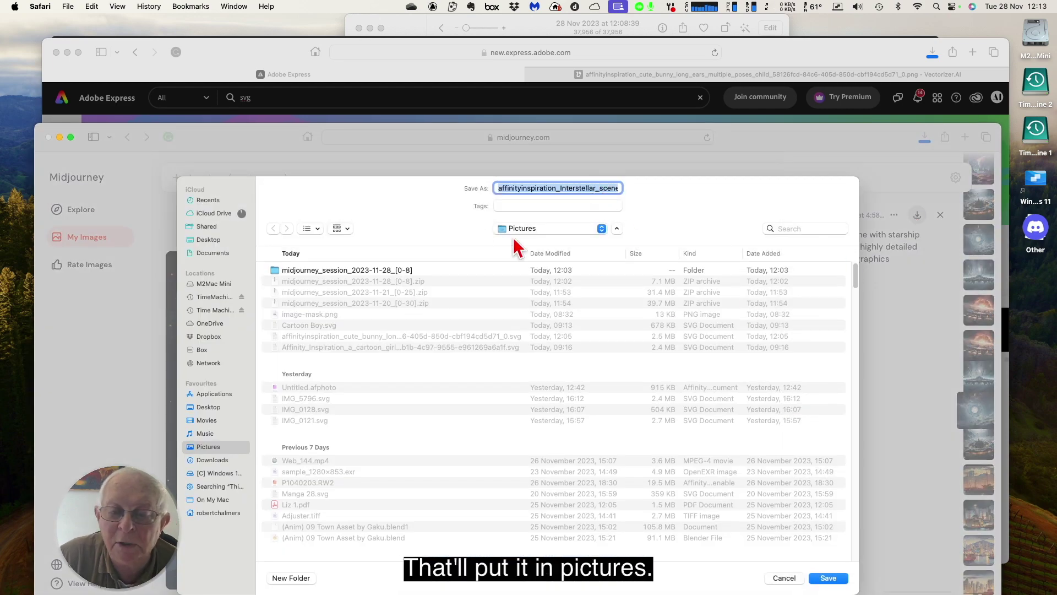
pyautogui.click(826, 578)
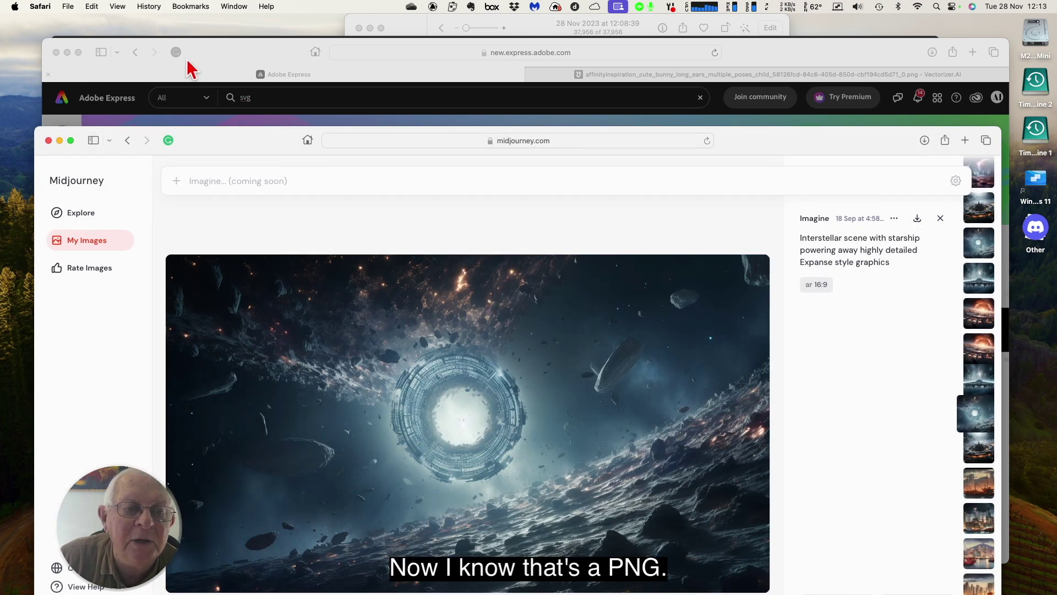
# Step: Convert the interstellar scene PNG from the Pictures folder with Adobe Express's Convert to SVG tool, and put the Finder window away
pyautogui.click(218, 53)
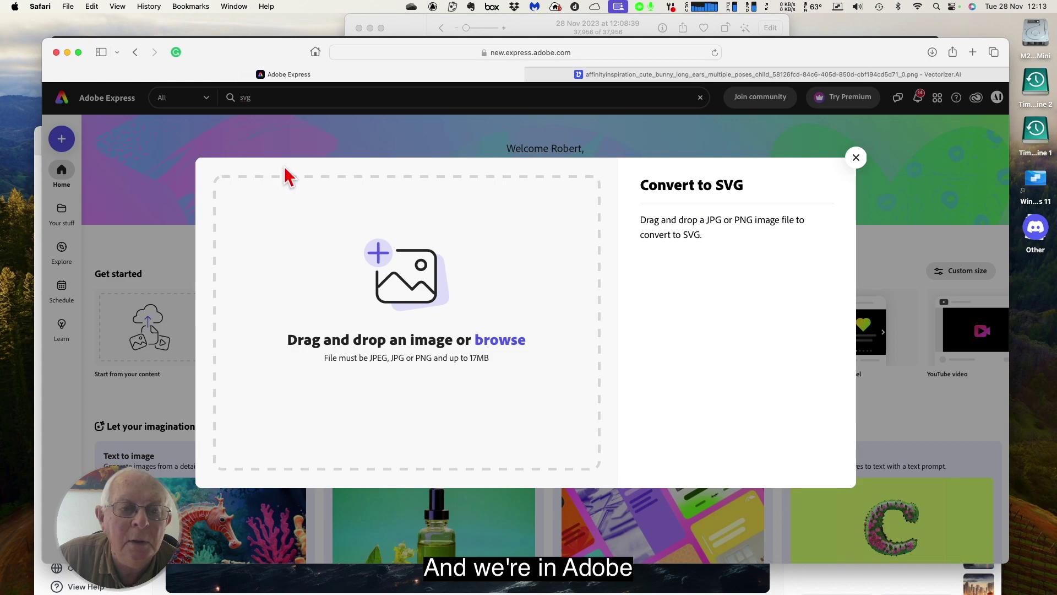
pyautogui.click(359, 206)
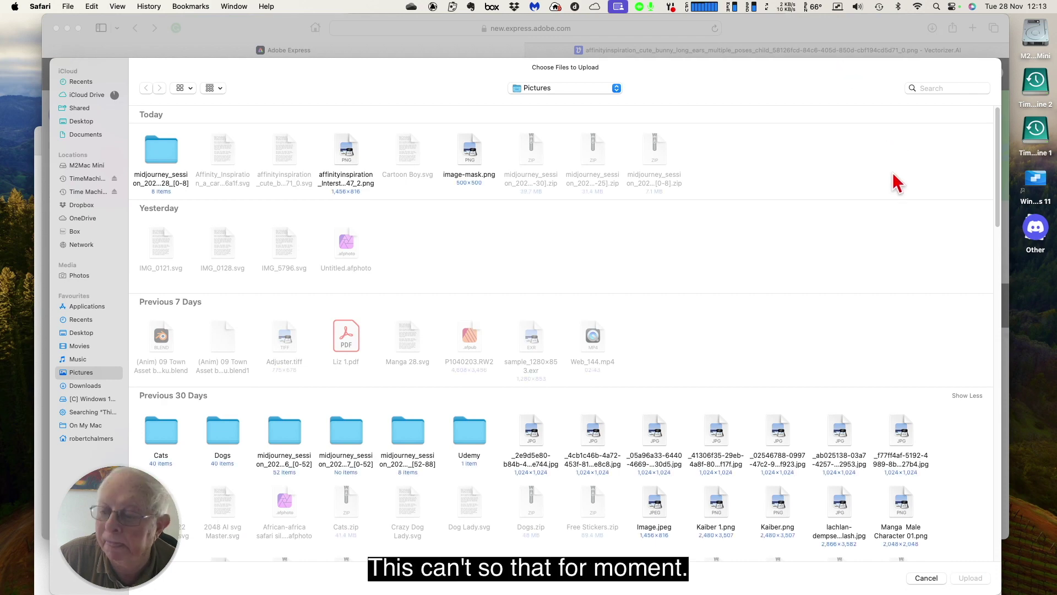
pyautogui.click(926, 578)
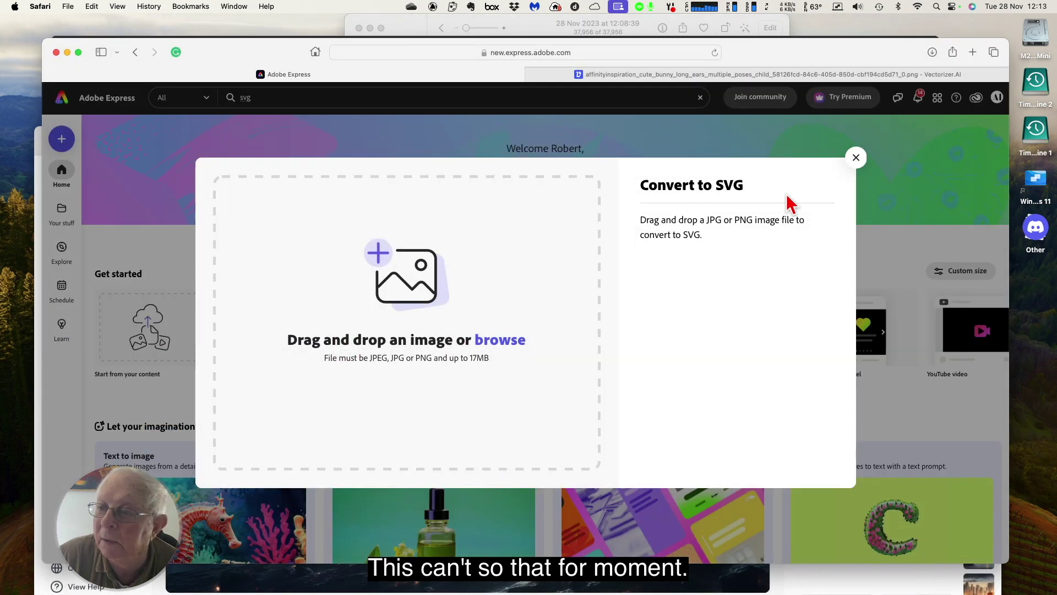
pyautogui.moveTo(73, 578)
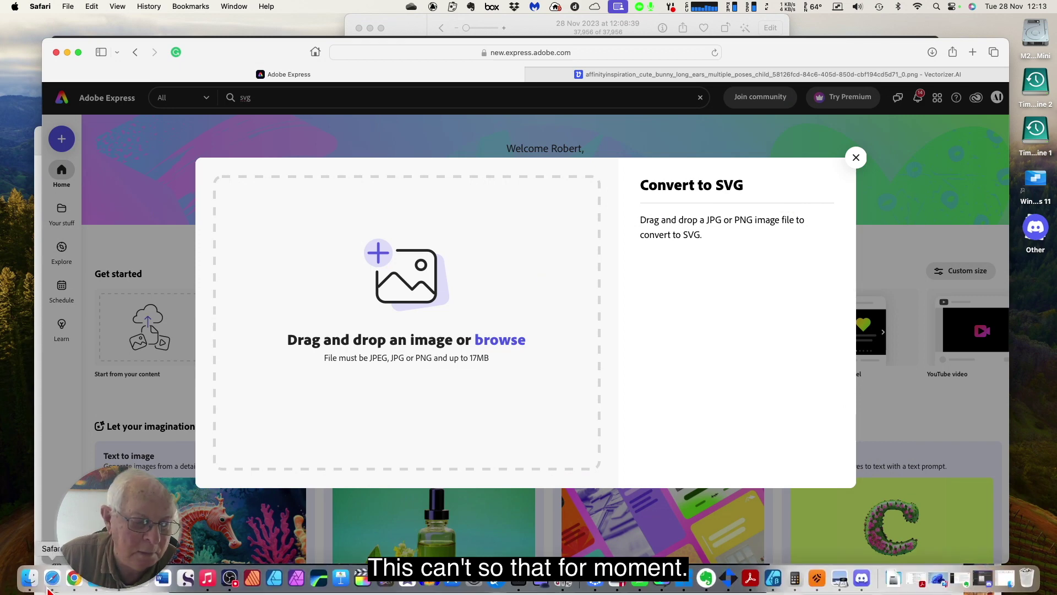
pyautogui.click(30, 578)
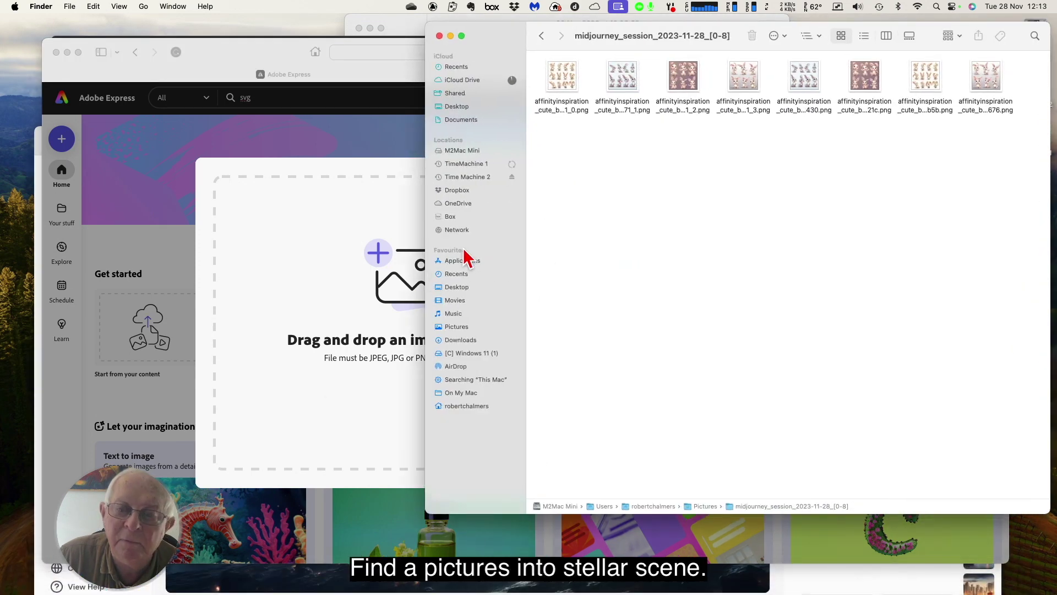
pyautogui.click(462, 327)
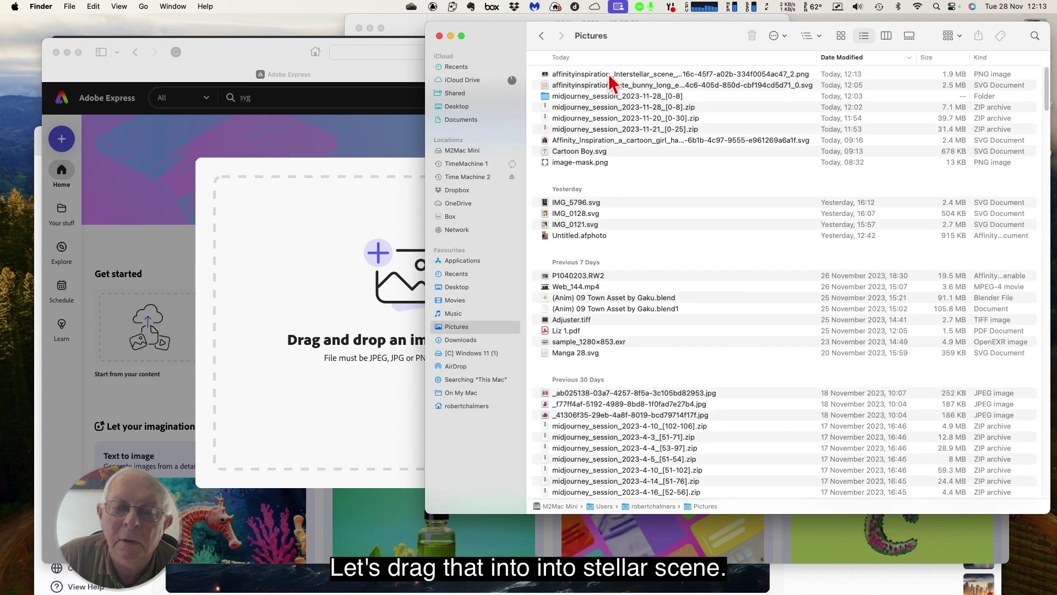
pyautogui.moveTo(610, 78); pyautogui.dragTo(357, 330)
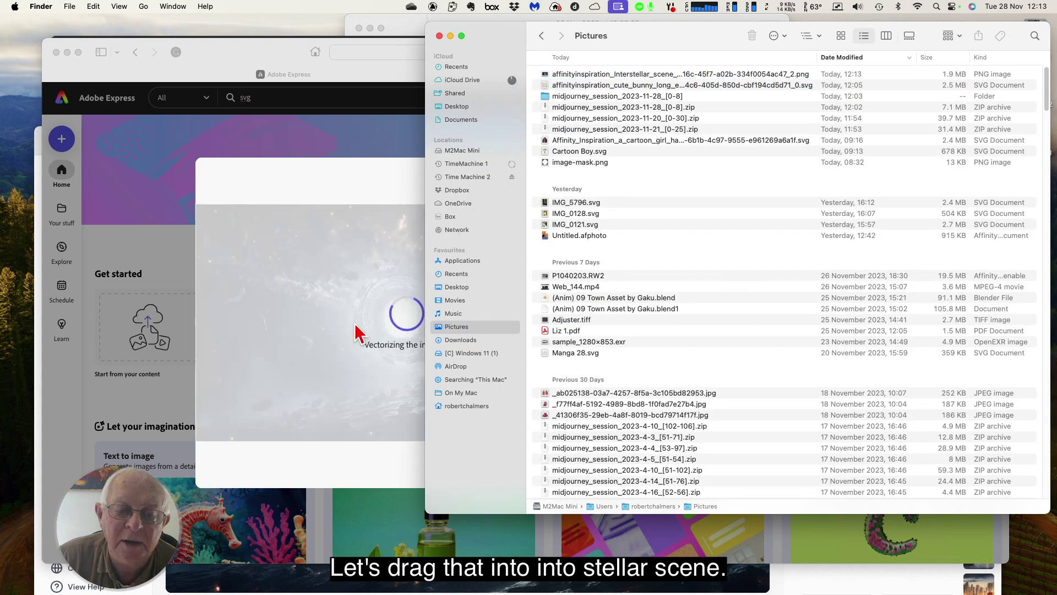
pyautogui.click(450, 36)
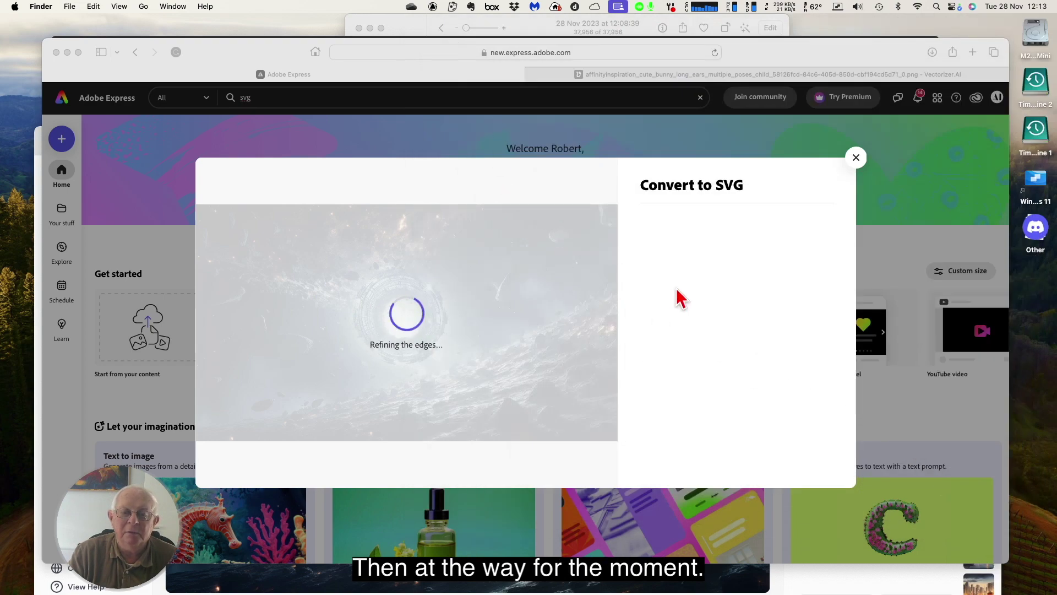
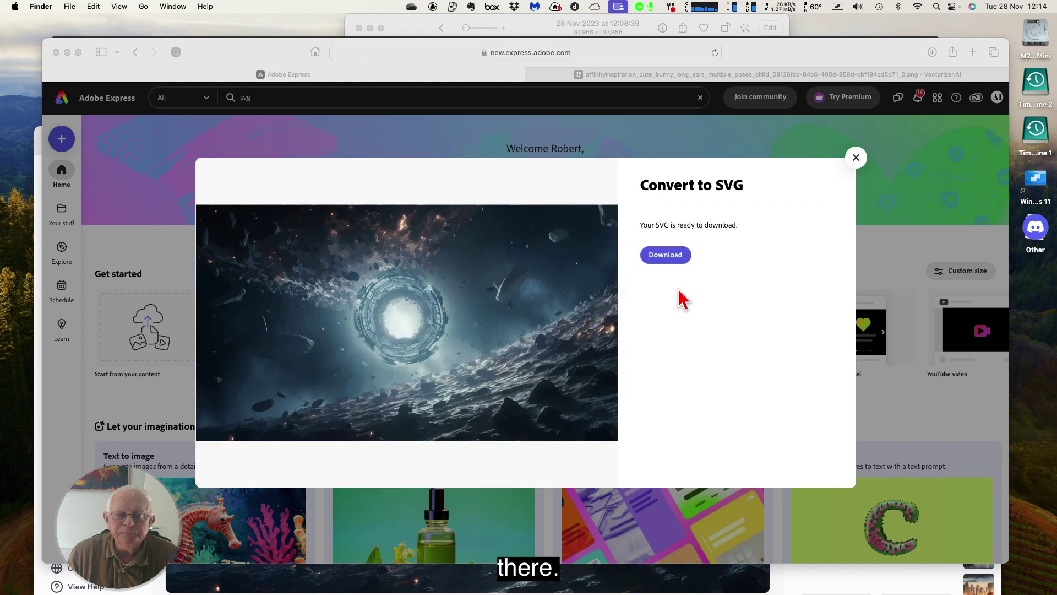
# Step: Download the converted interstellar scene SVG and save it in the Pictures folder under its suggested name
pyautogui.click(662, 257)
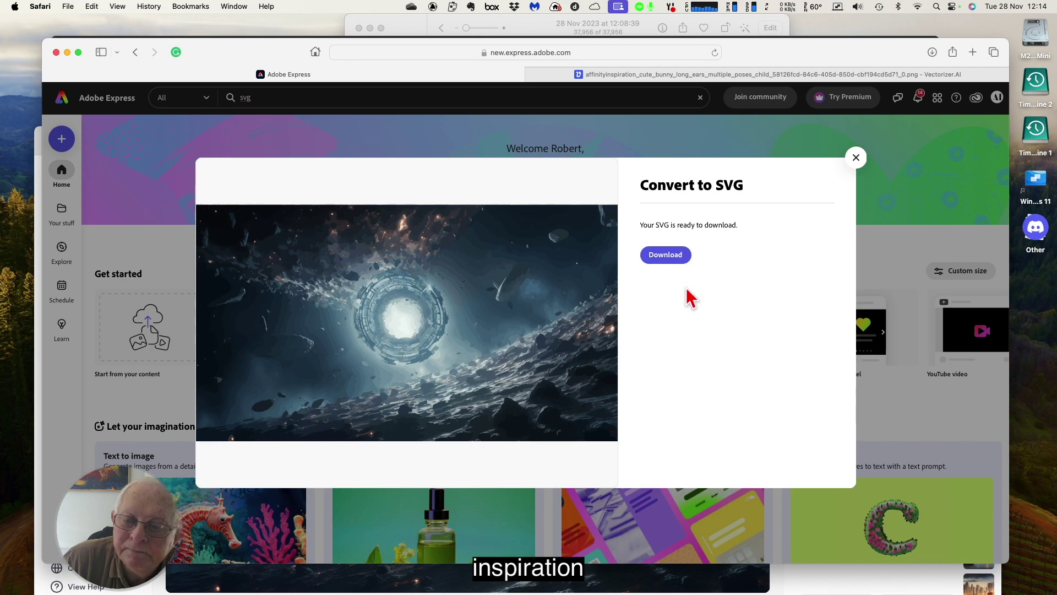
pyautogui.click(667, 258)
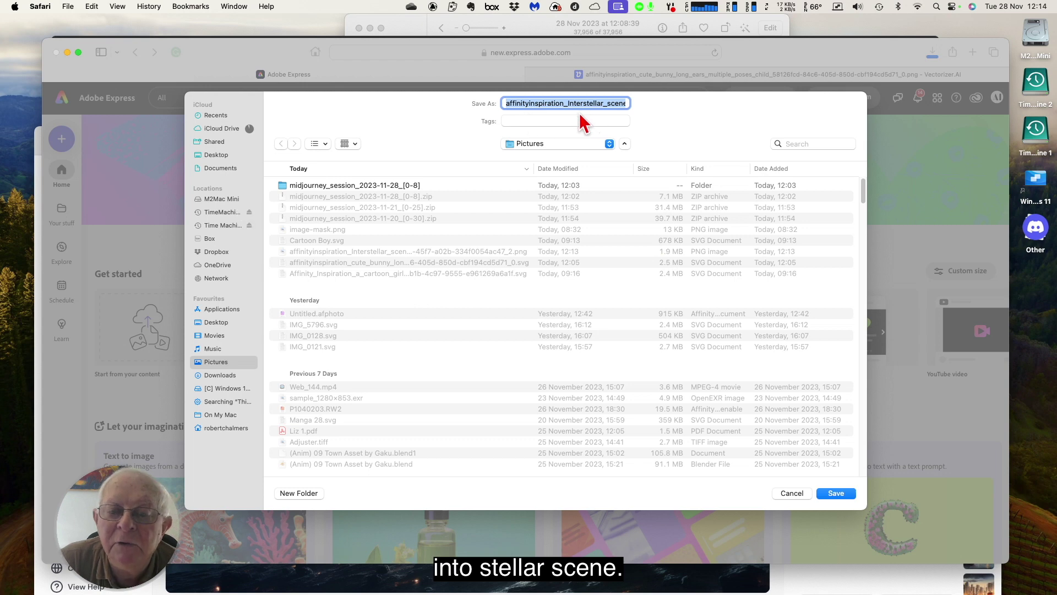
pyautogui.click(835, 494)
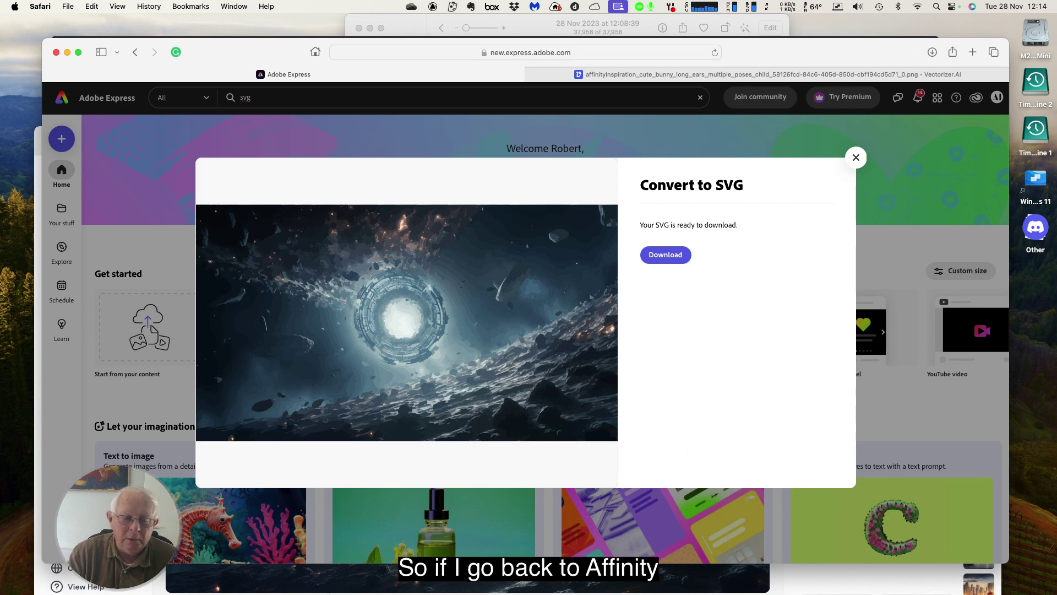
# Step: Switch to Affinity Designer and open the interstellar scene SVG from the Pictures folder
pyautogui.moveTo(319, 578)
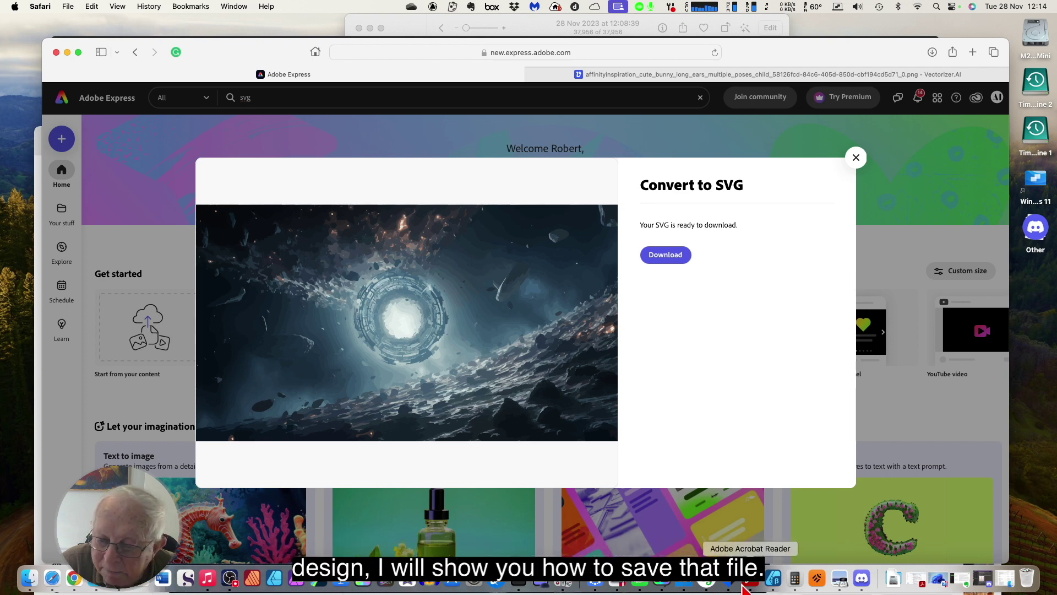
pyautogui.click(773, 577)
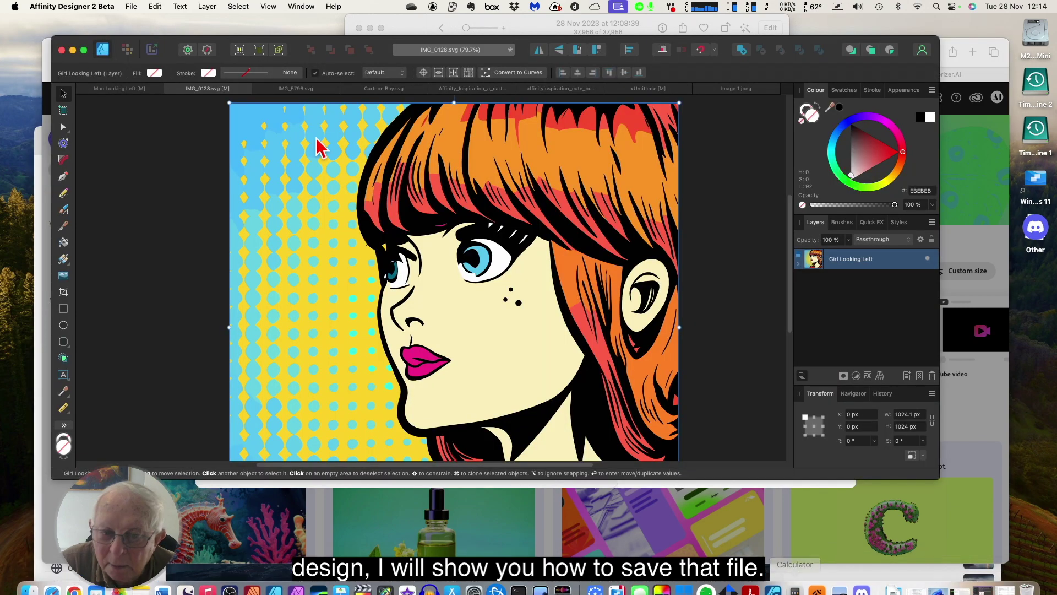
pyautogui.click(132, 6)
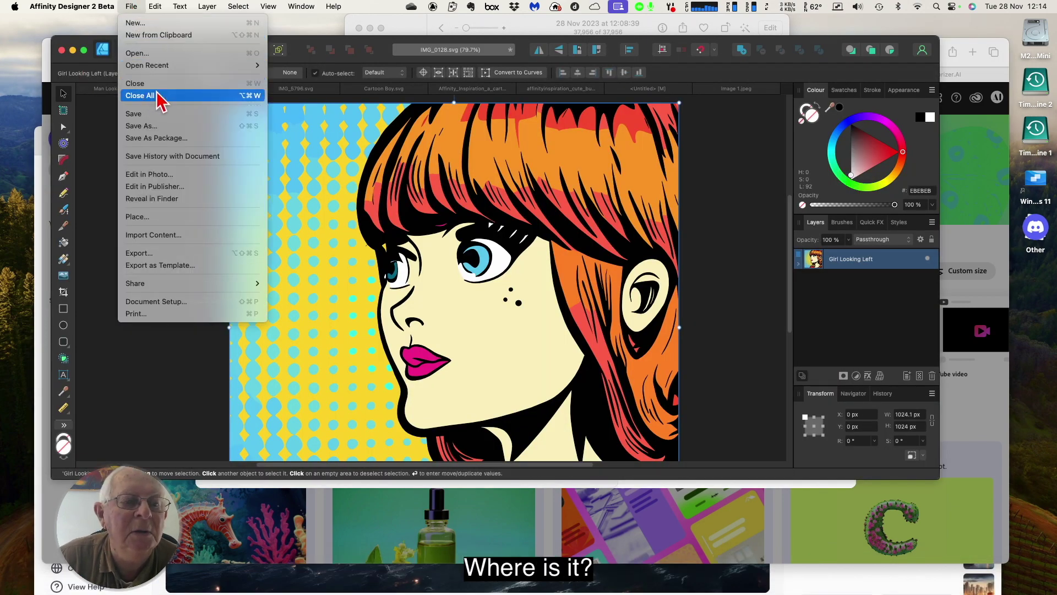
pyautogui.click(147, 54)
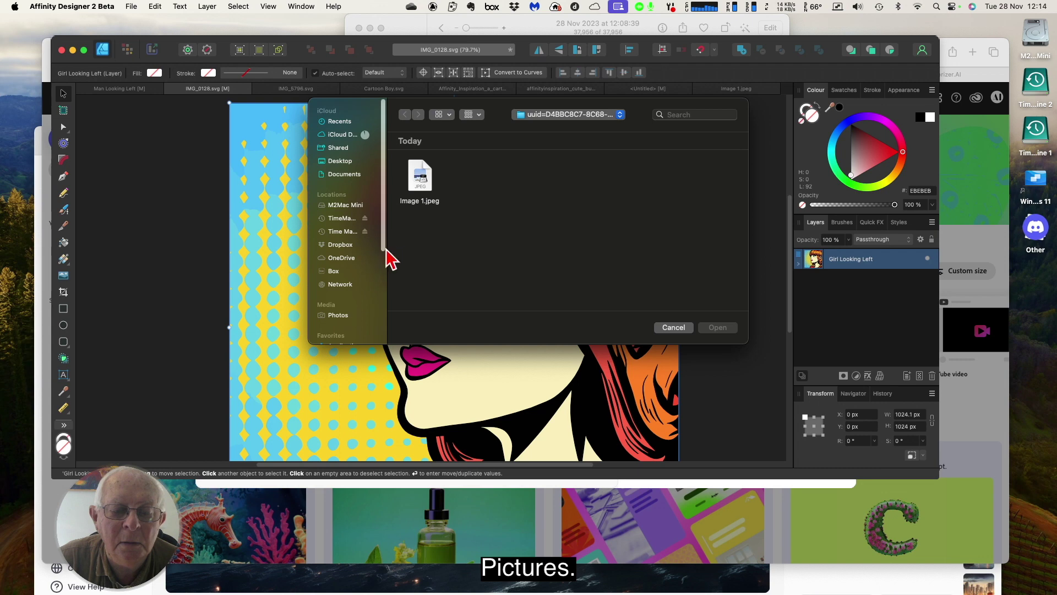
pyautogui.moveTo(386, 251); pyautogui.dragTo(382, 315)
pyautogui.click(344, 313)
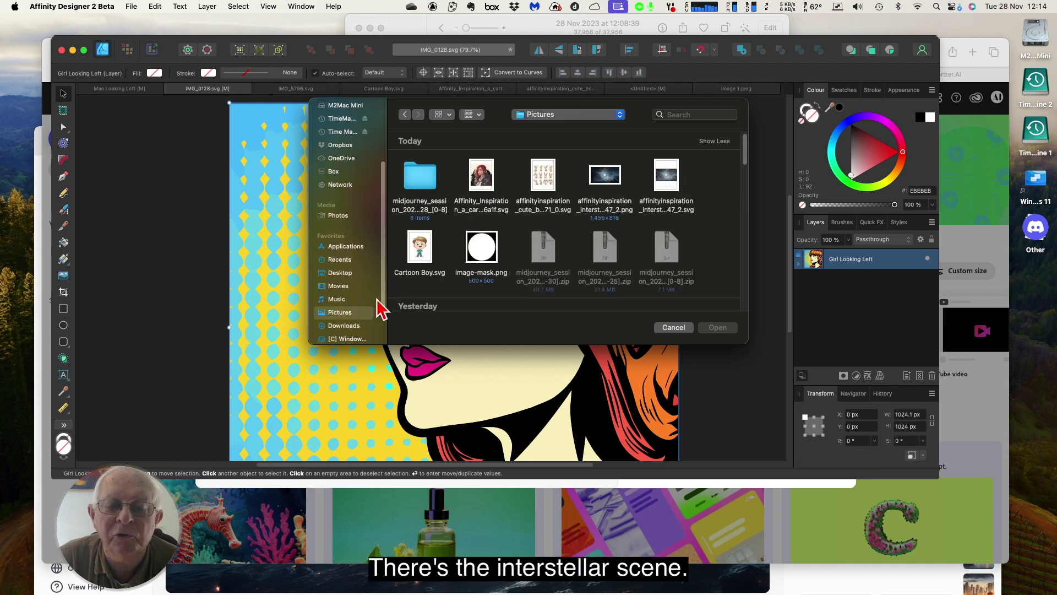
pyautogui.click(449, 116)
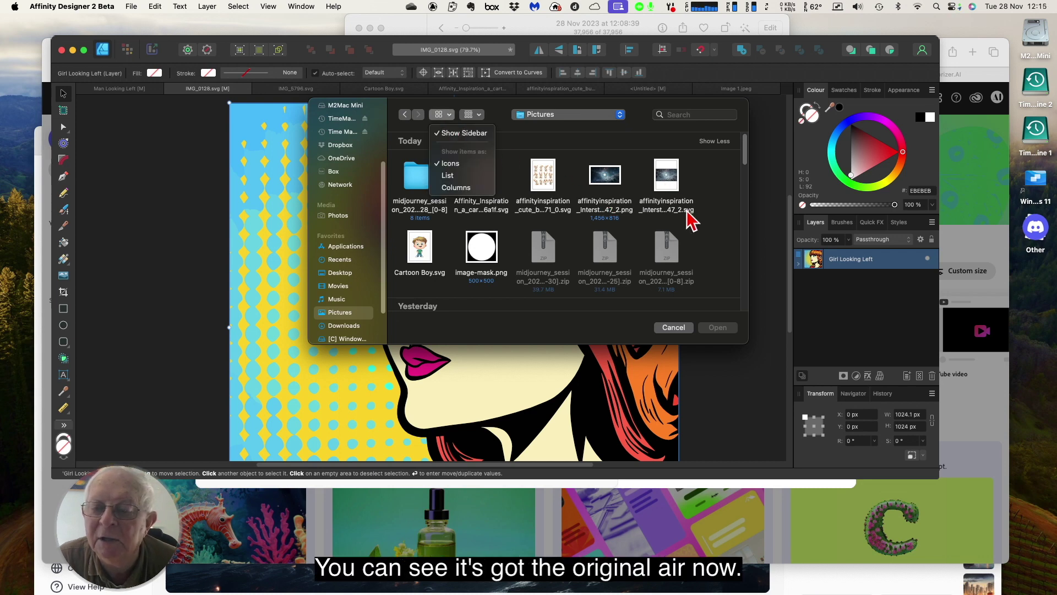
pyautogui.click(702, 195)
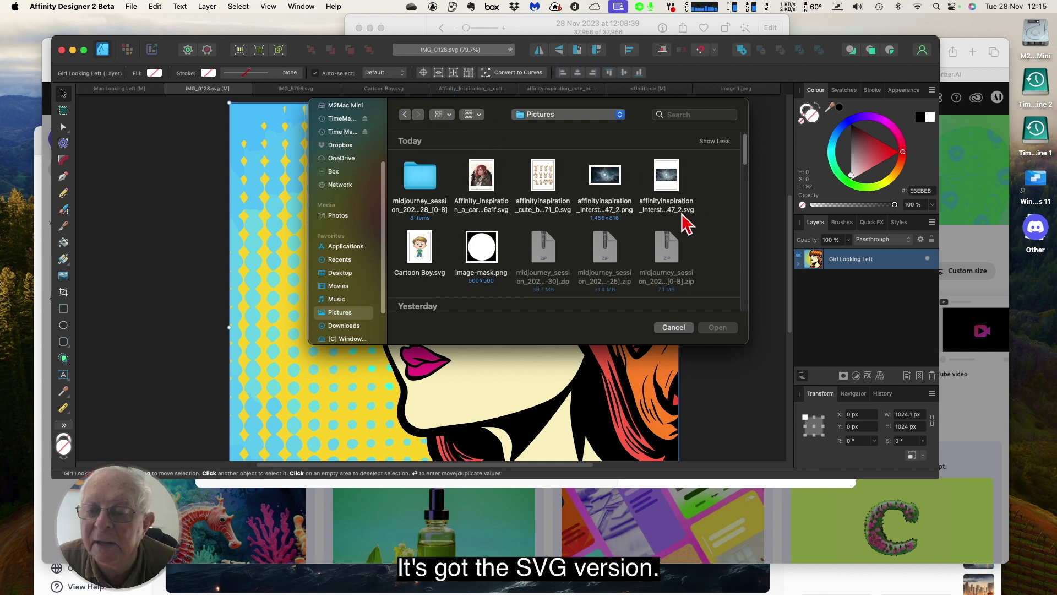
pyautogui.click(670, 181)
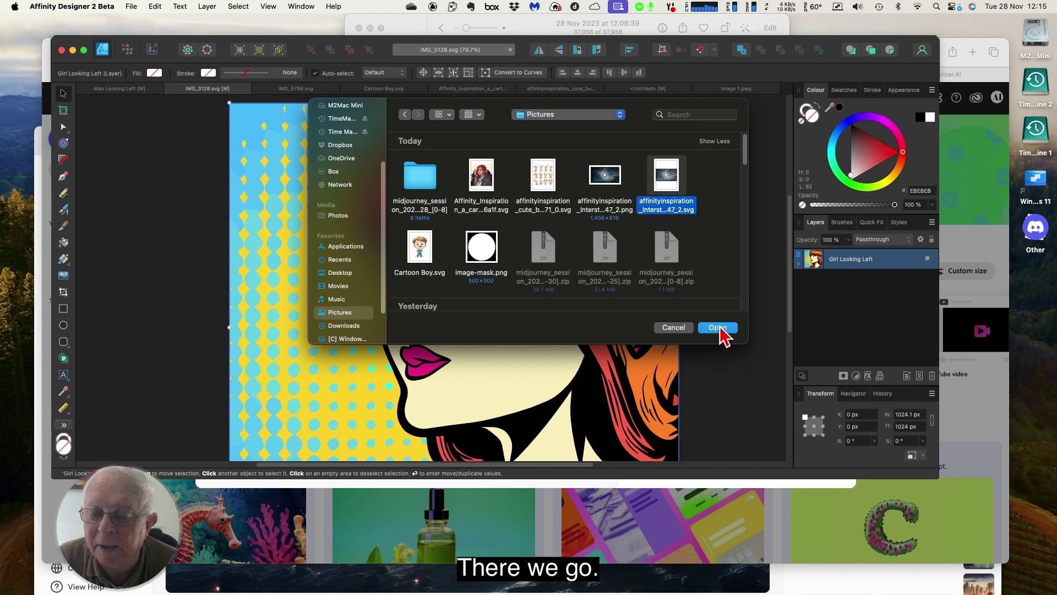
pyautogui.click(719, 327)
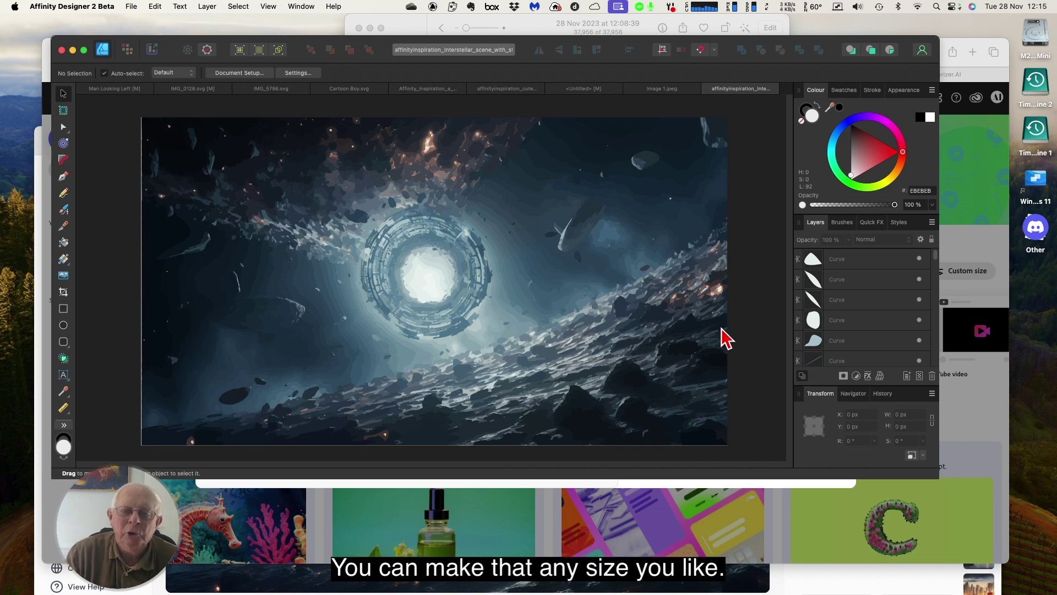
# Step: Inspect the curve layers of the interstellar SVG, selecting several curves in the layer list and artwork, and check the Navigator preview
pyautogui.click(857, 264)
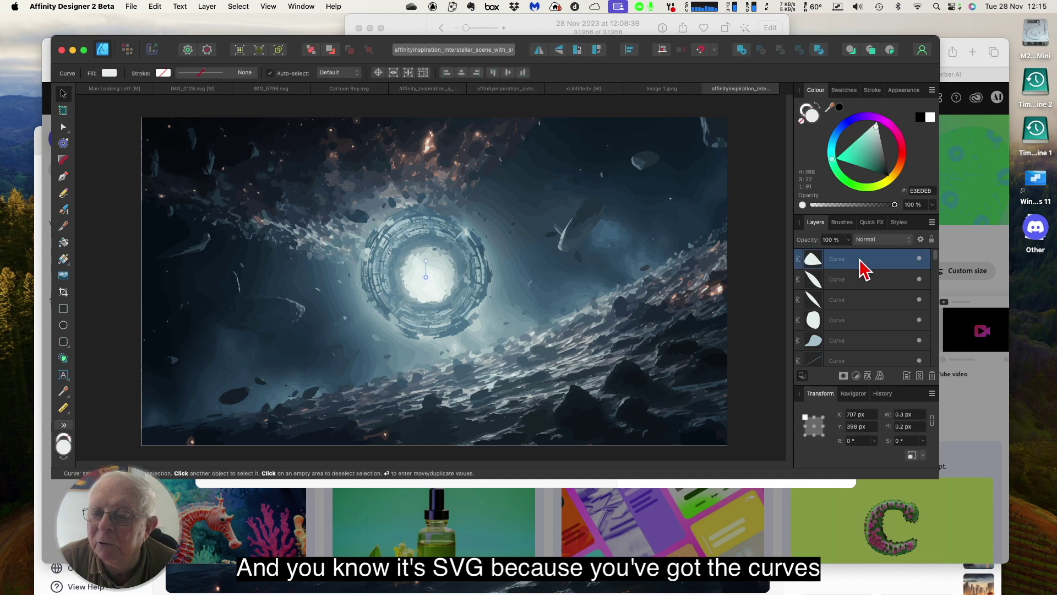
pyautogui.click(859, 283)
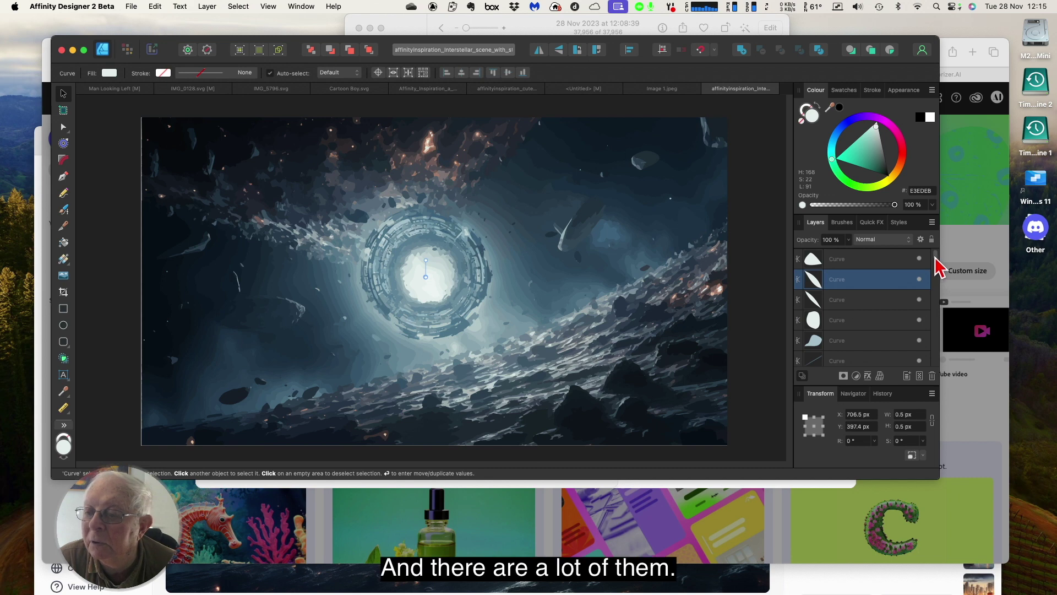
pyautogui.moveTo(935, 266); pyautogui.dragTo(927, 333)
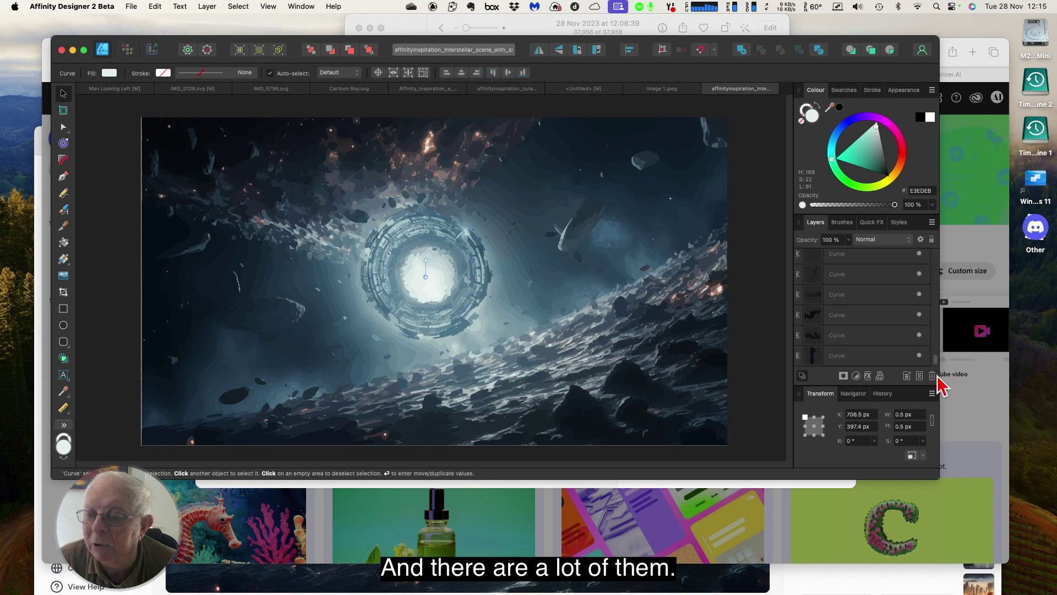
pyautogui.scroll(5, 934, 279)
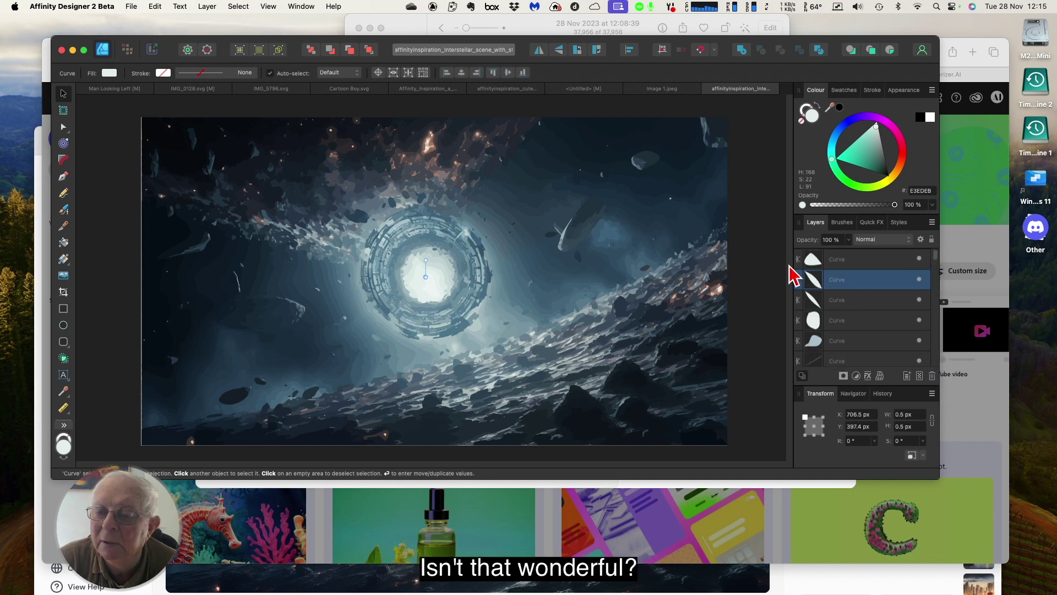
pyautogui.click(535, 256)
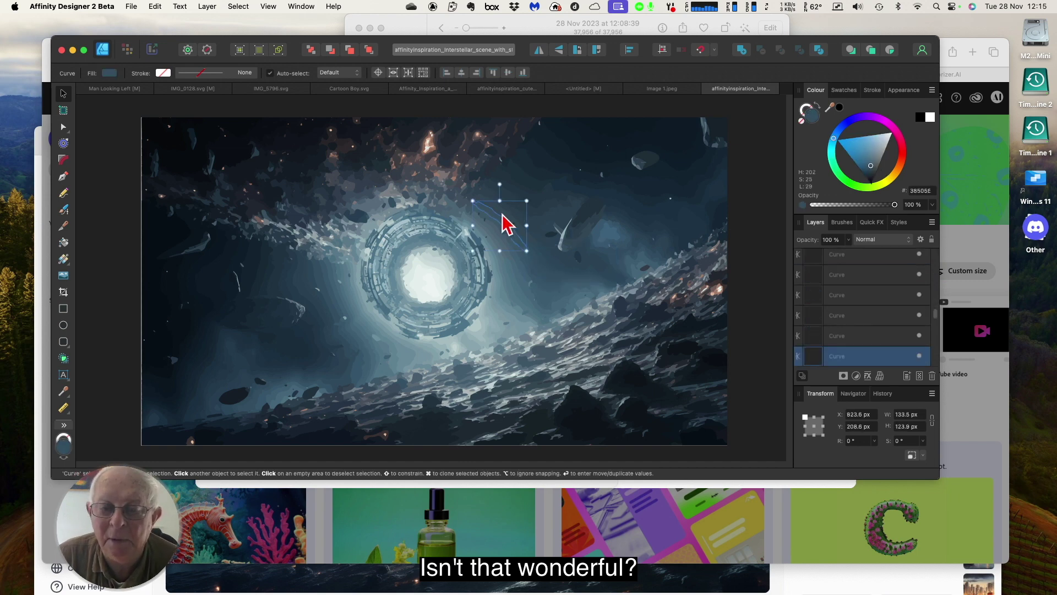
pyautogui.click(260, 263)
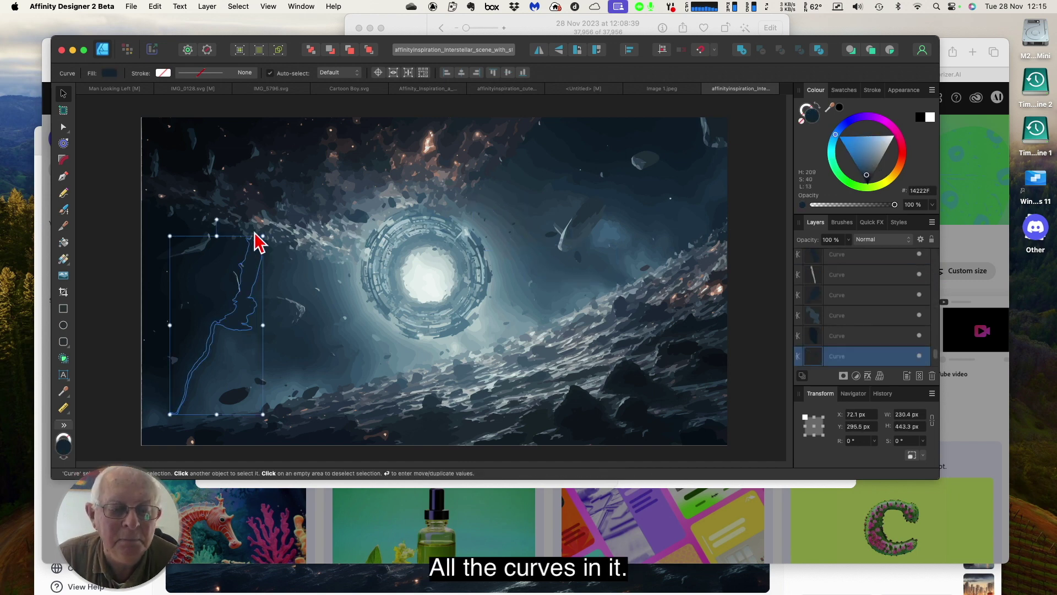
pyautogui.click(106, 188)
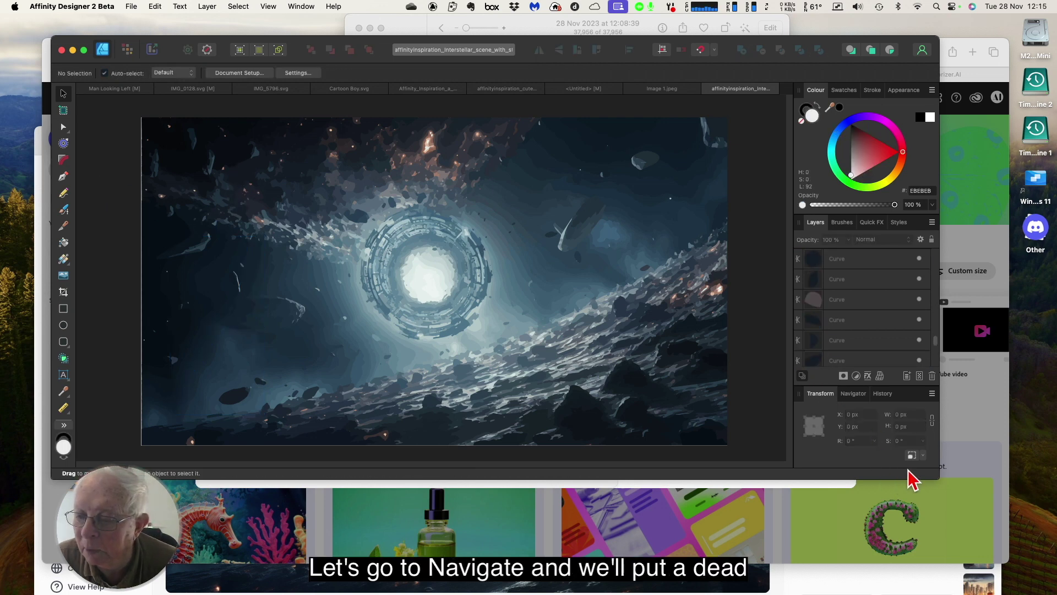
pyautogui.click(853, 394)
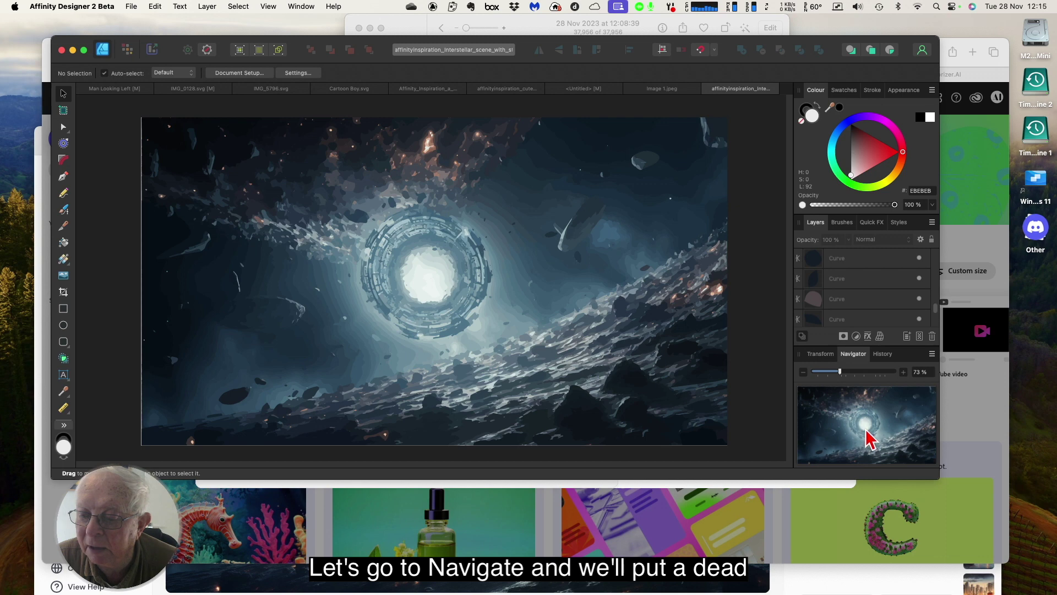
pyautogui.click(868, 434)
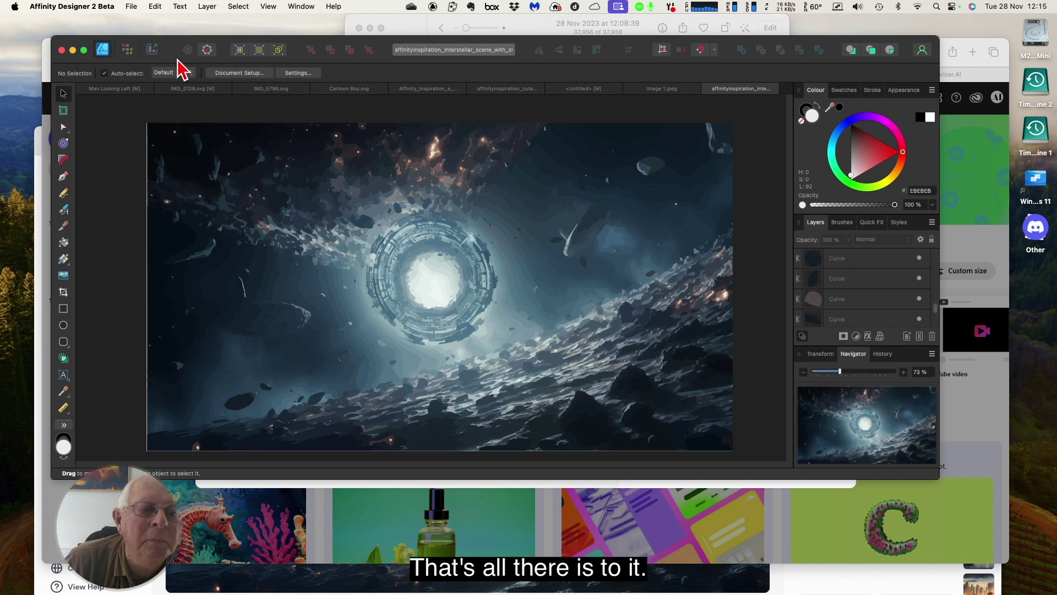
# Step: Minimise Affinity Designer and close the finished Convert to SVG dialog in Adobe Express
pyautogui.click(73, 50)
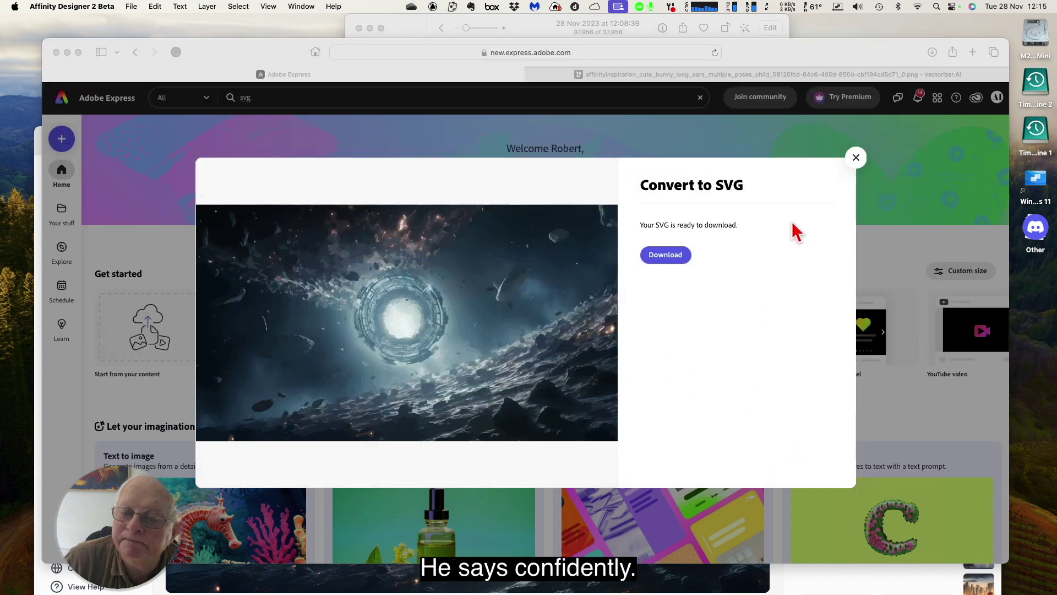
pyautogui.click(856, 158)
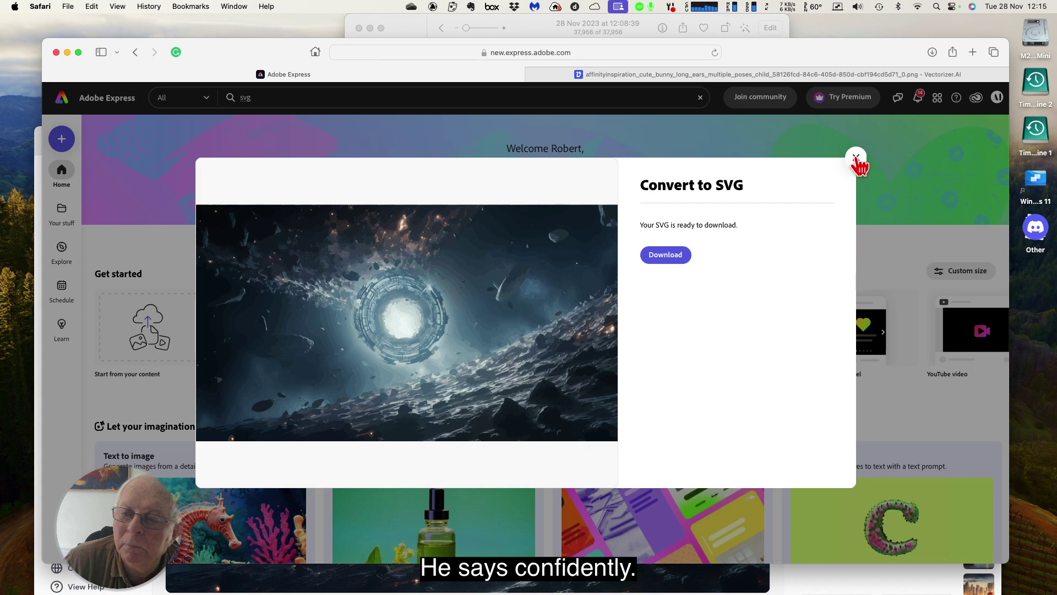
pyautogui.click(856, 158)
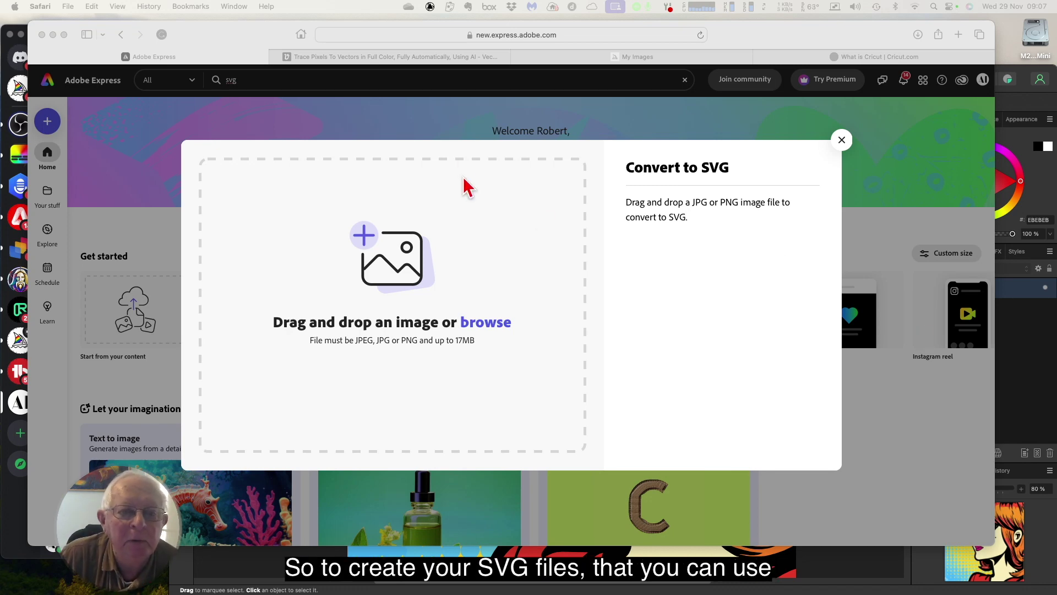
# Step: Review the Vectorizer.AI start page and browse Midjourney's My Images gallery back to the newest pictures
pyautogui.click(463, 80)
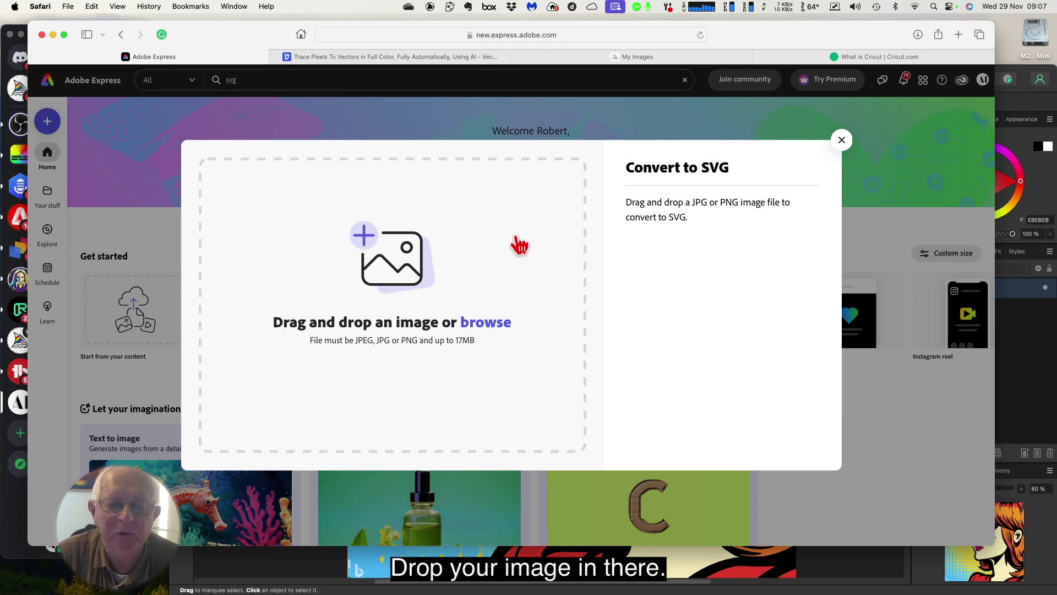
pyautogui.click(409, 59)
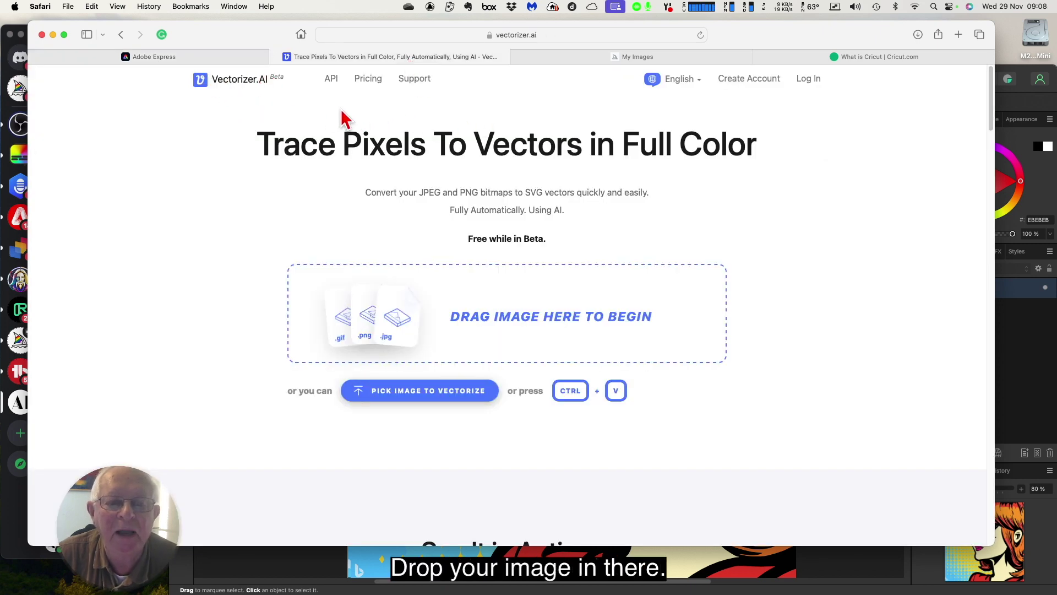
pyautogui.click(577, 60)
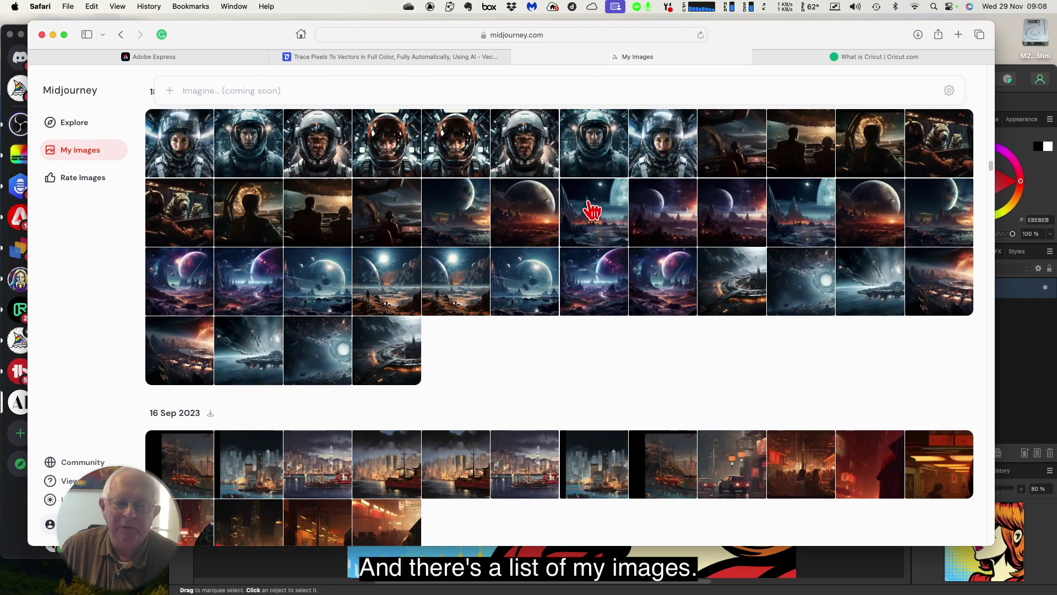
pyautogui.scroll(20, 590, 208)
pyautogui.scroll(12, 592, 210)
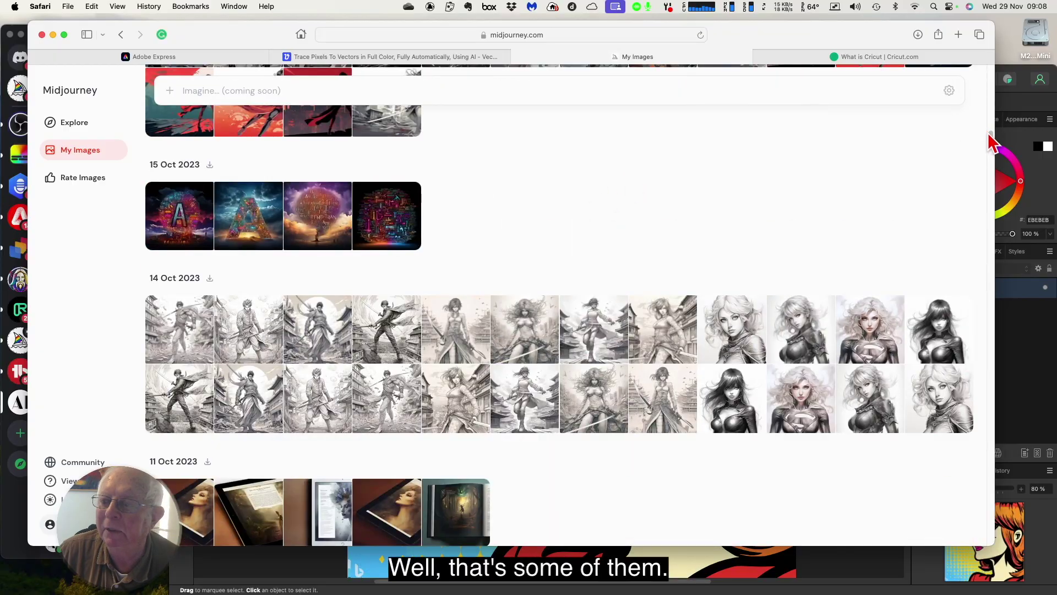
pyautogui.scroll(15, 991, 140)
pyautogui.moveTo(991, 132); pyautogui.dragTo(985, 69)
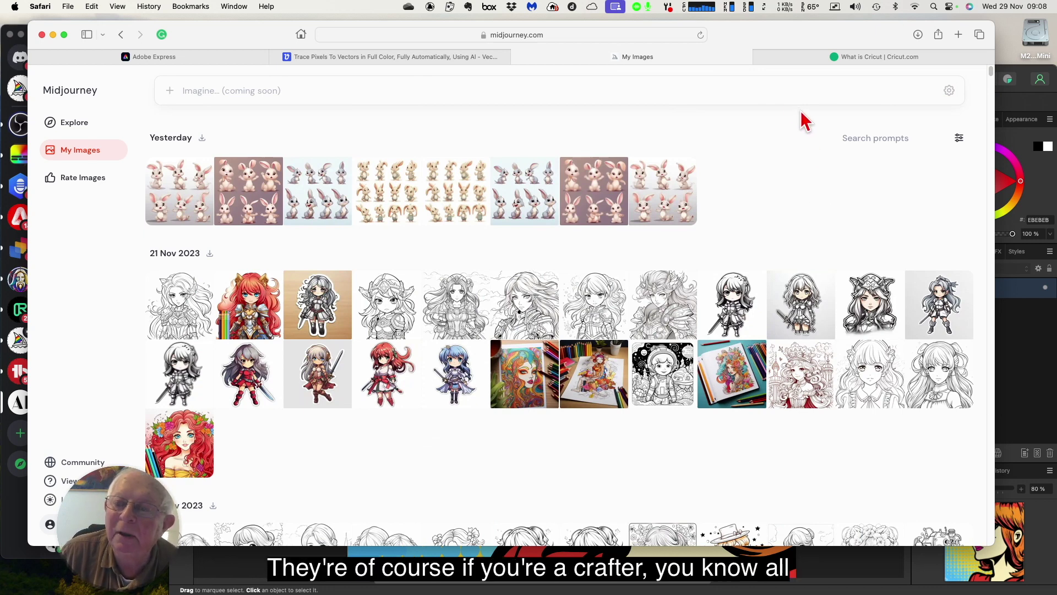
# Step: View the What is Cricut page, then revisit My Images, Vectorizer.AI and Adobe Express's Convert to SVG page
pyautogui.click(799, 58)
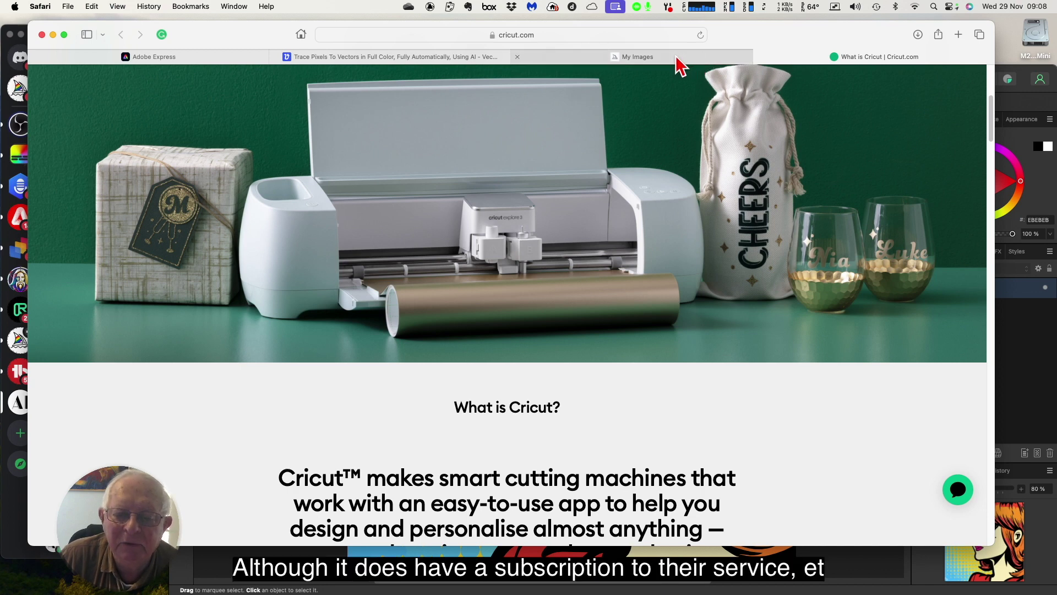
pyautogui.moveTo(678, 59)
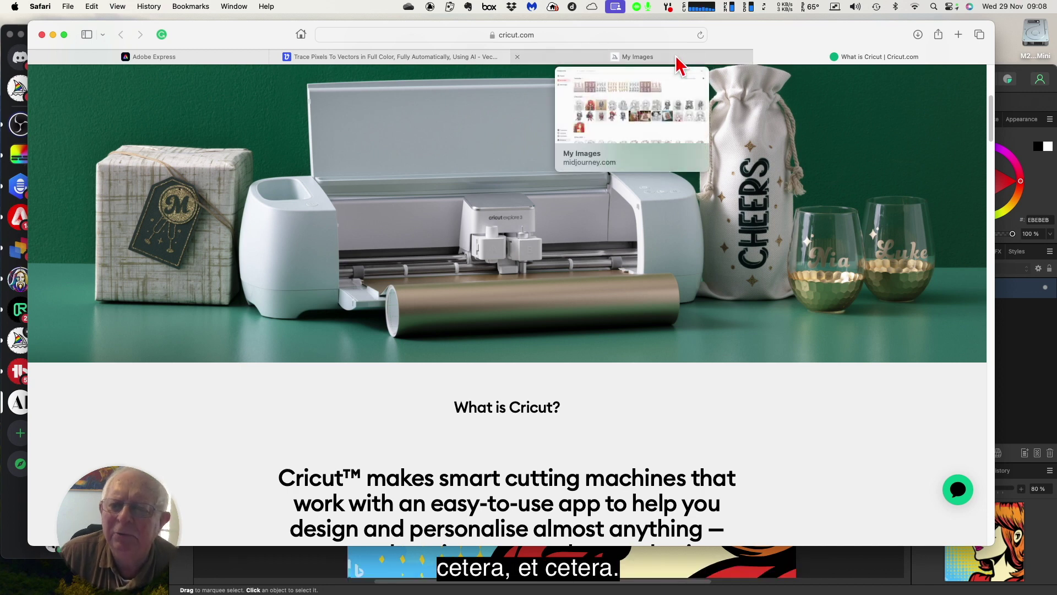
pyautogui.click(677, 57)
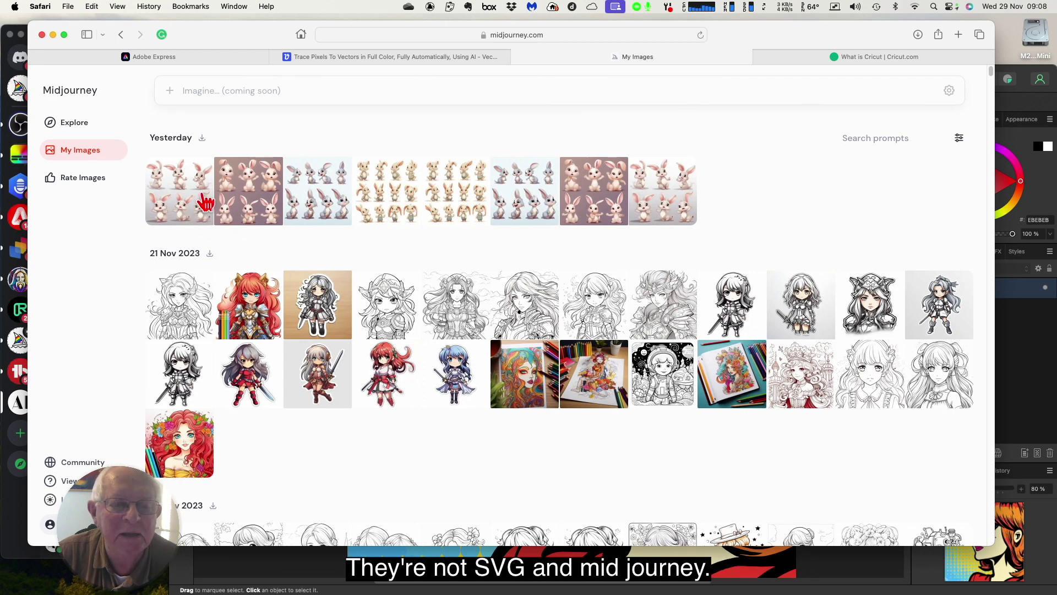
pyautogui.click(393, 59)
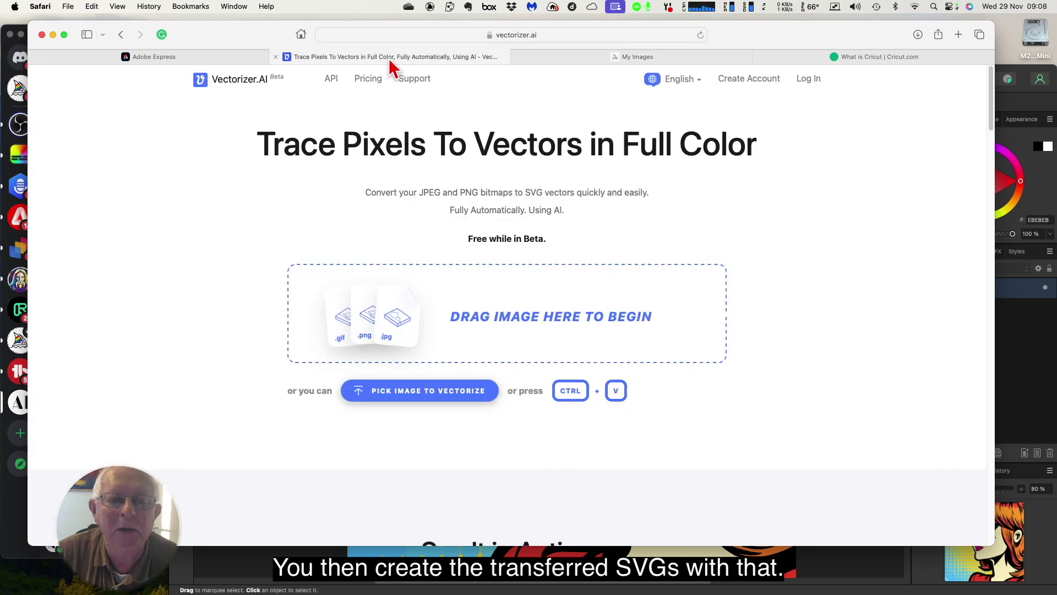
pyautogui.click(230, 58)
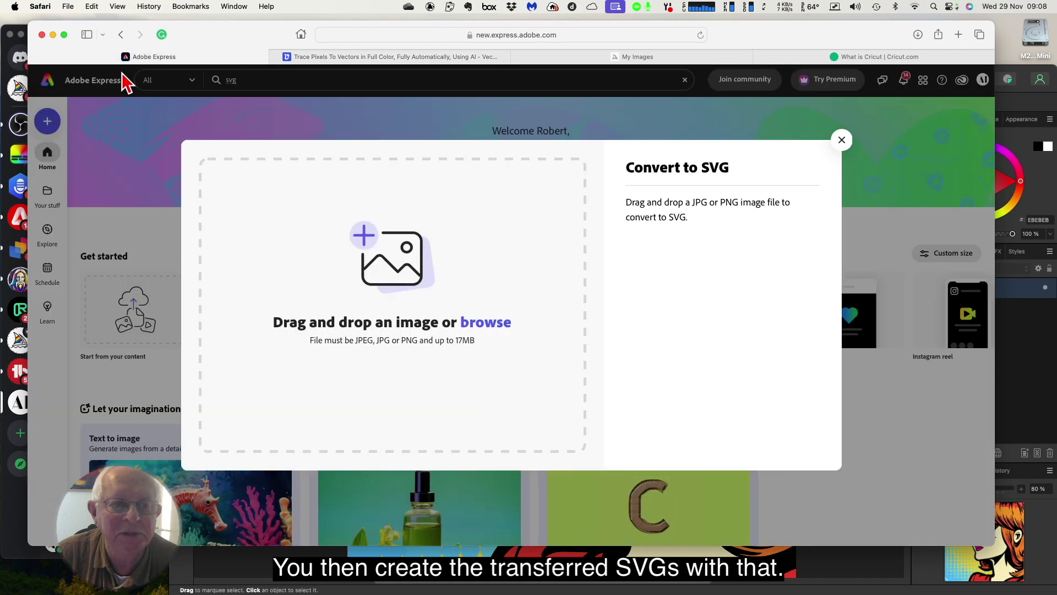
# Step: Minimise the Safari, Affinity Designer and Cricut Design Space windows in turn, viewing the recent uploads in Cricut
pyautogui.click(53, 35)
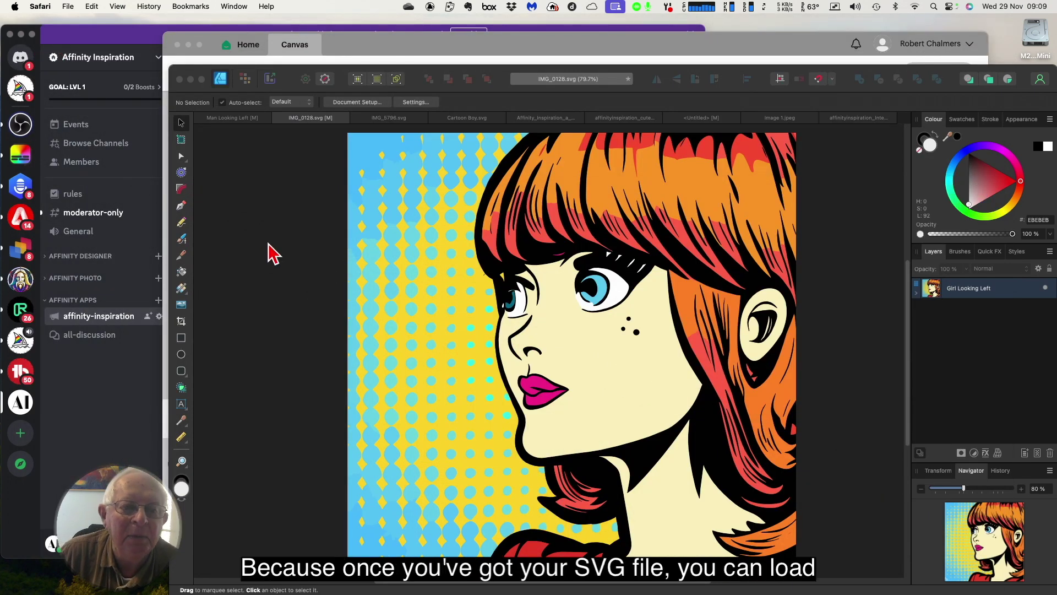
pyautogui.click(264, 238)
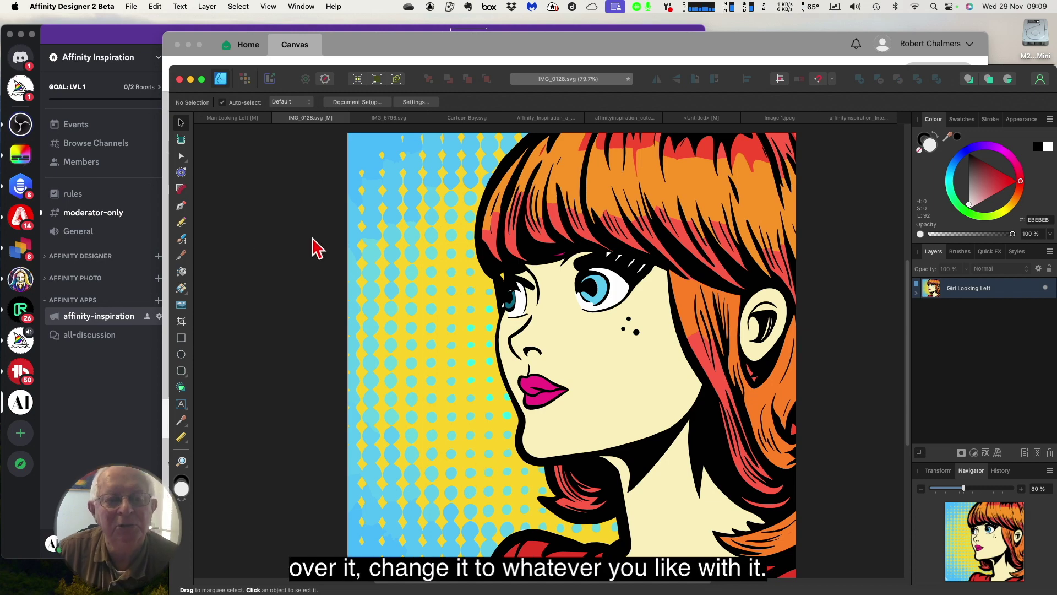
pyautogui.click(191, 80)
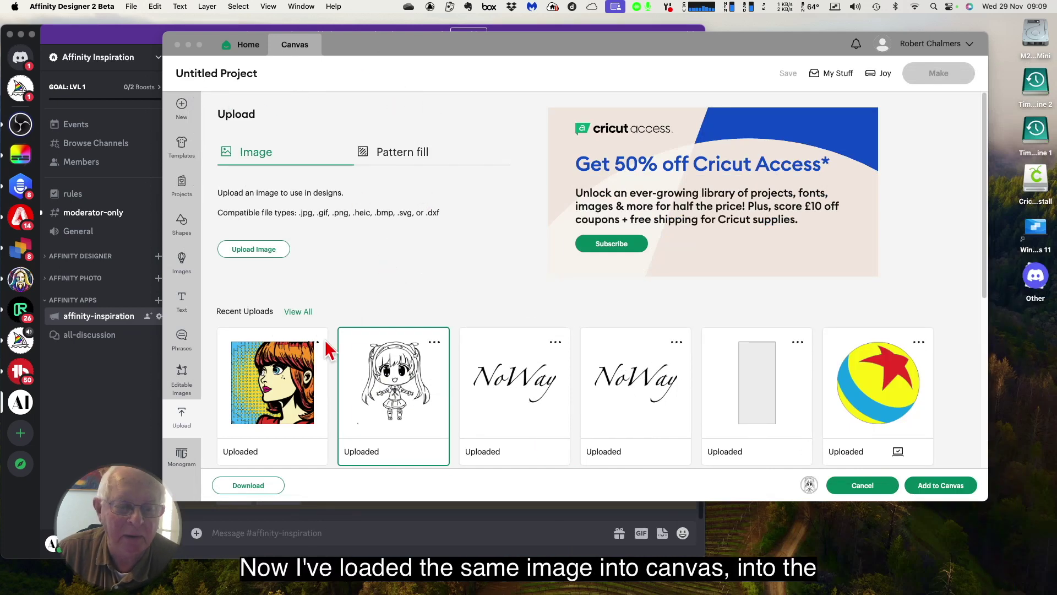
pyautogui.click(265, 392)
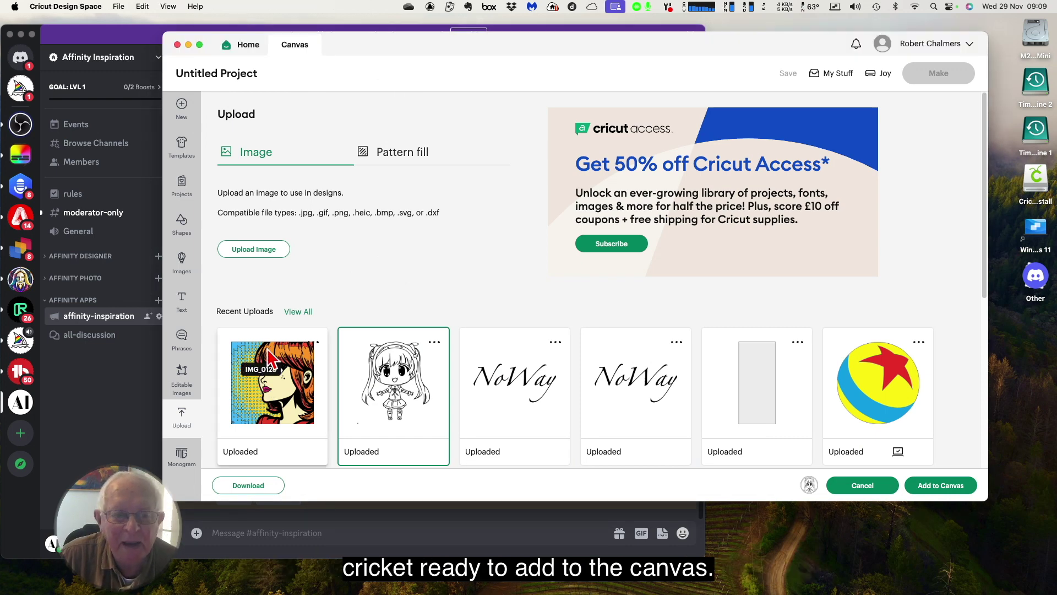
pyautogui.moveTo(372, 55); pyautogui.dragTo(433, 36)
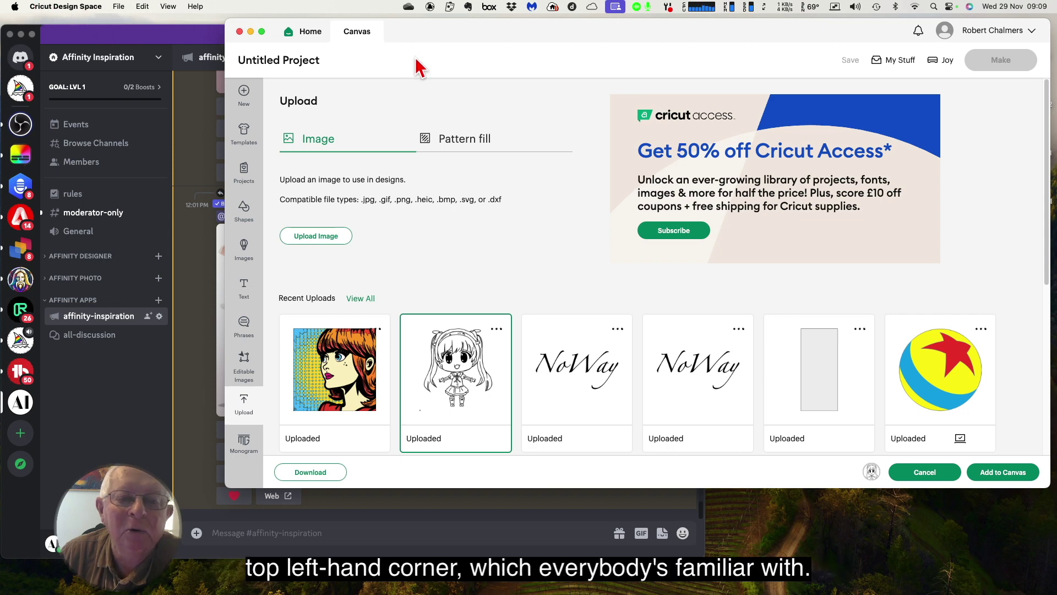
pyautogui.click(250, 32)
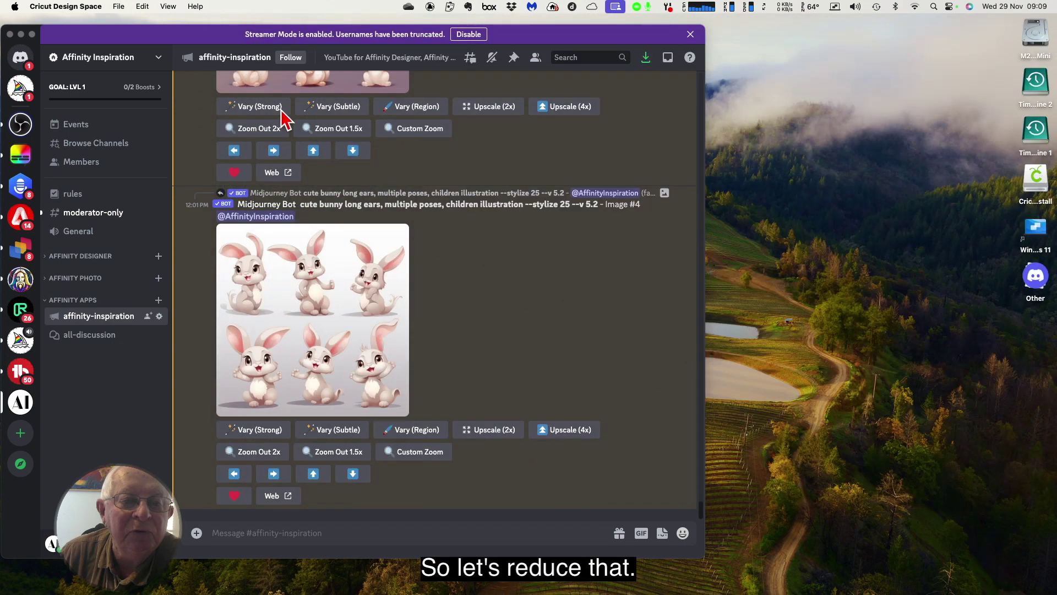
# Step: Reposition the Discord window and browse the Midjourney bunny messages back to the four-image grid
pyautogui.moveTo(210, 39); pyautogui.dragTo(237, 32)
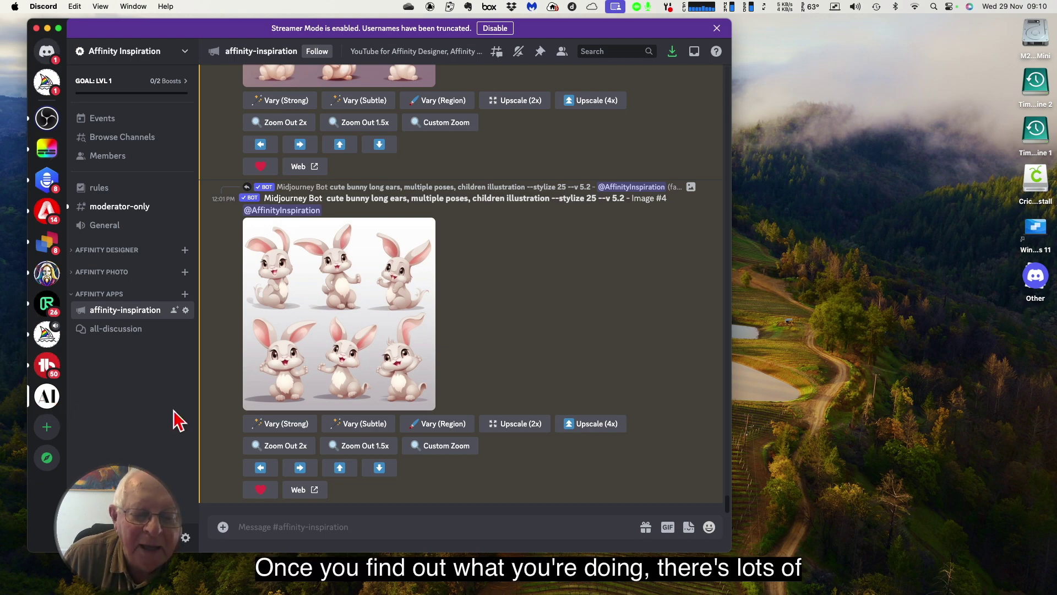
pyautogui.scroll(8, 591, 278)
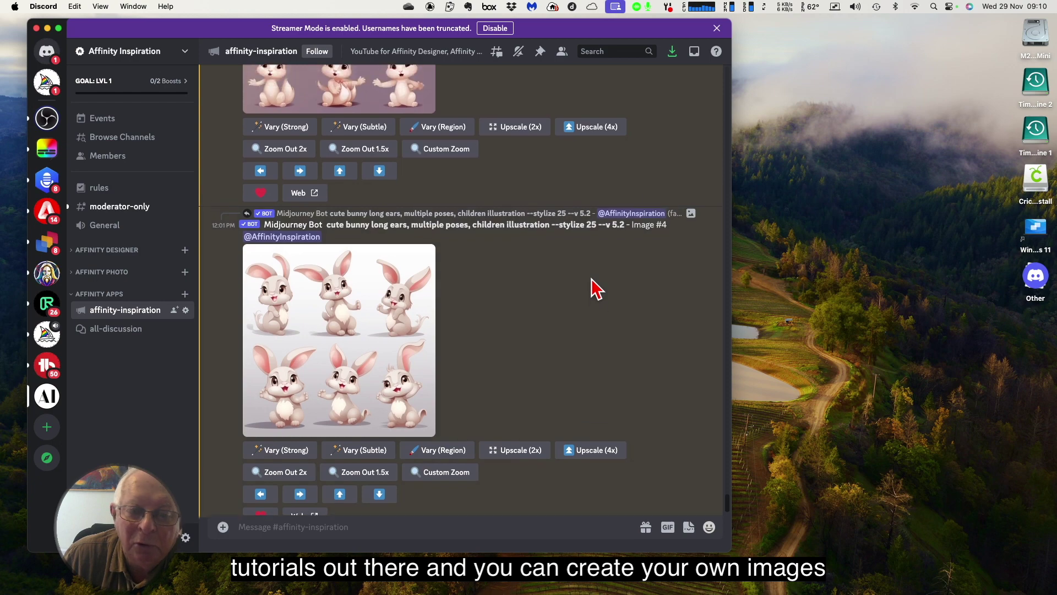
pyautogui.scroll(15, 592, 278)
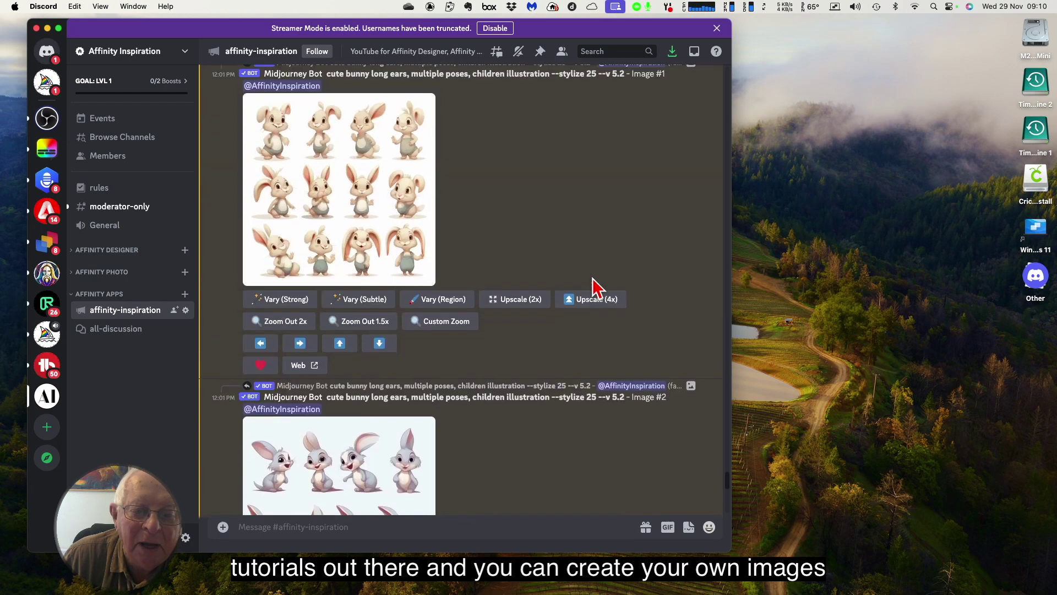
pyautogui.scroll(2, 583, 212)
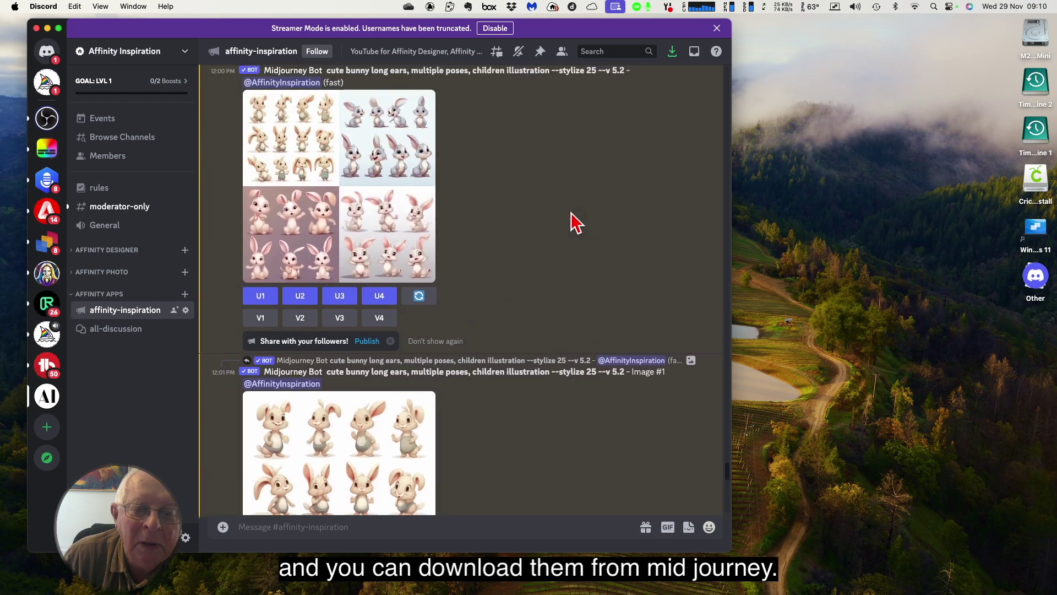
# Step: Switch to Safari and browse Midjourney's My Images gallery back to the 19 Nov 2023 pictures
pyautogui.moveTo(253, 591)
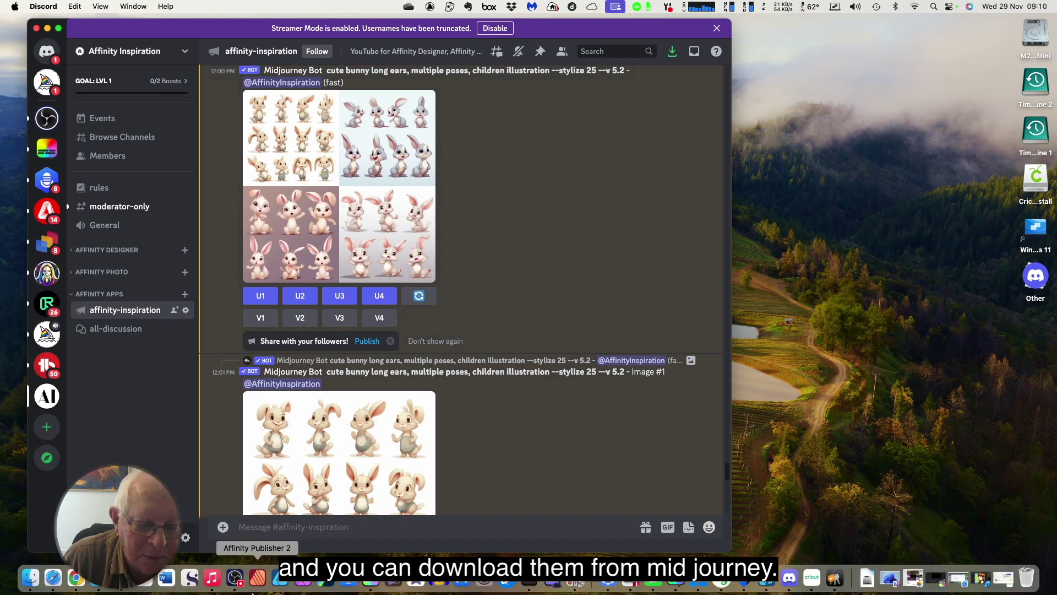
pyautogui.click(52, 578)
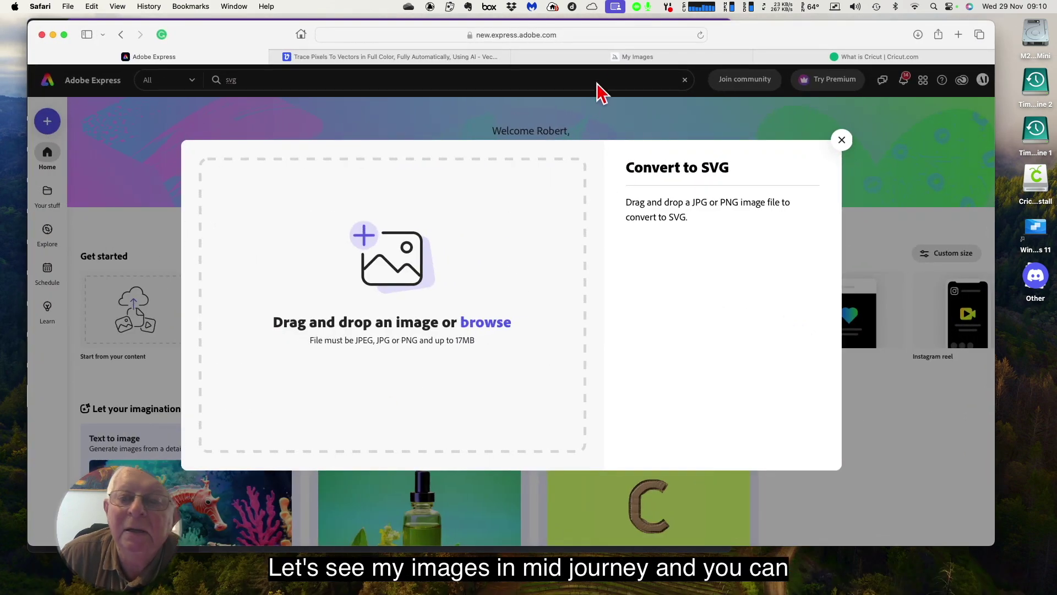
pyautogui.click(602, 60)
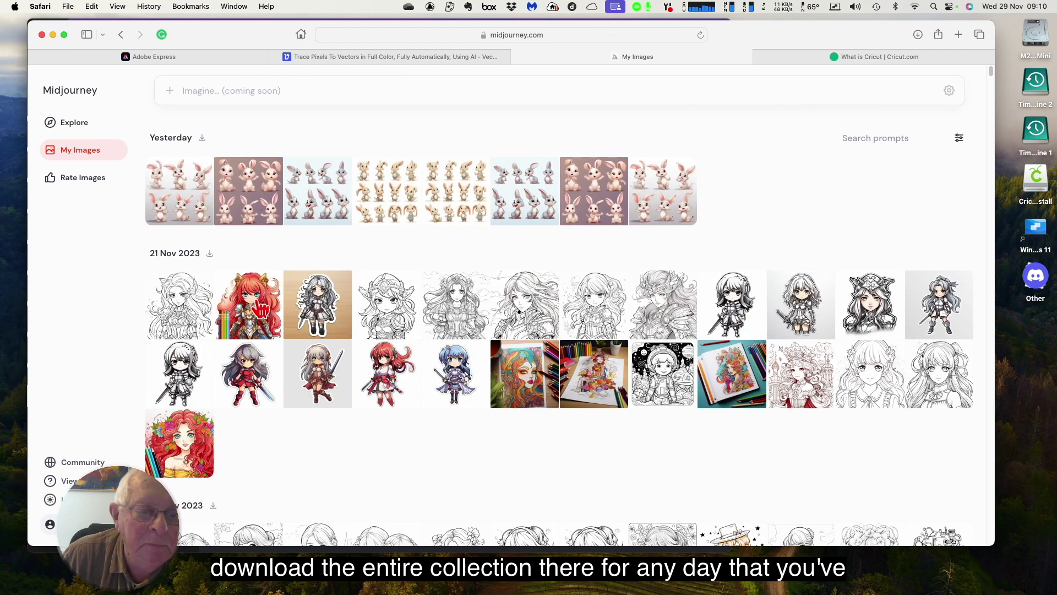
pyautogui.scroll(-5, 472, 465)
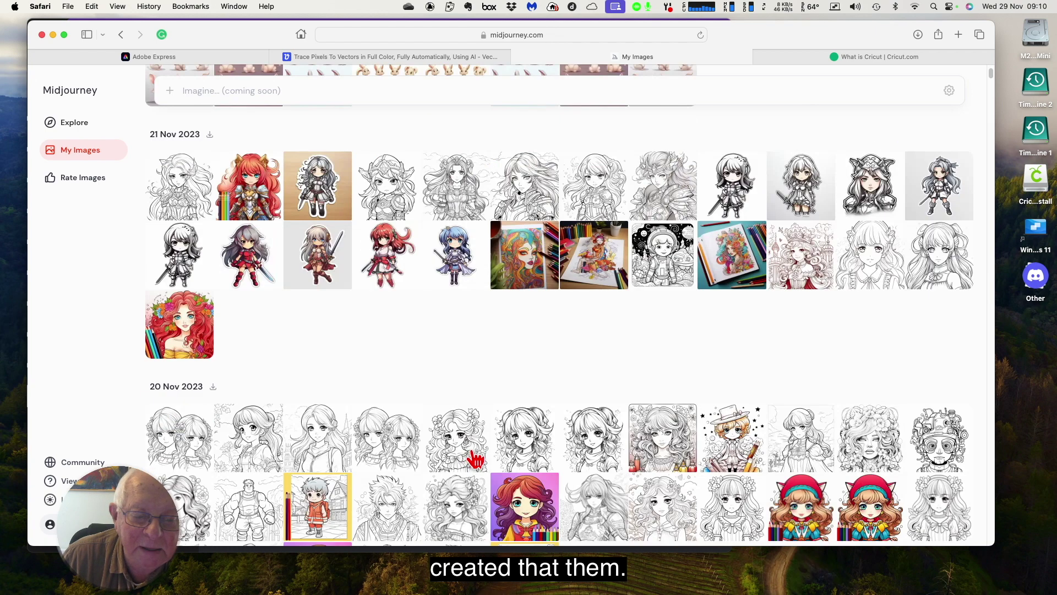
pyautogui.scroll(-3, 475, 456)
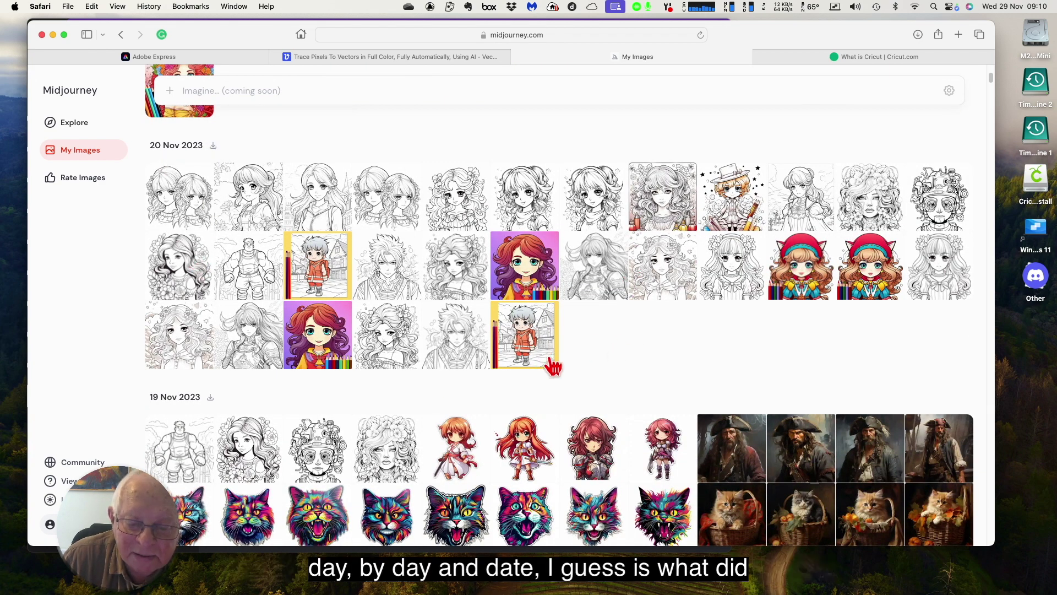
pyautogui.scroll(-3, 551, 369)
pyautogui.scroll(-1, 559, 421)
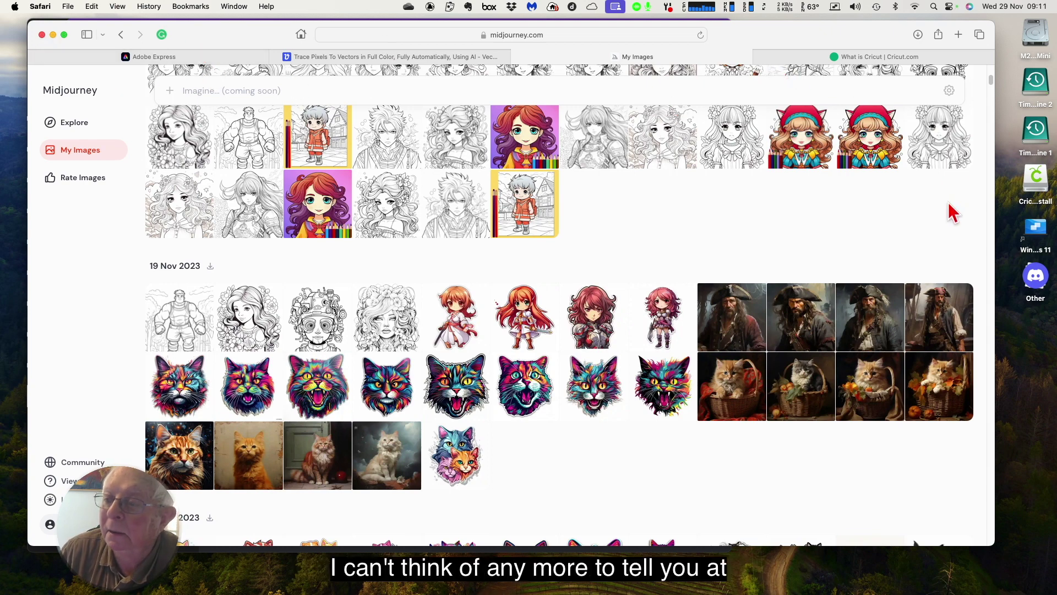
pyautogui.moveTo(769, 38); pyautogui.dragTo(827, 32)
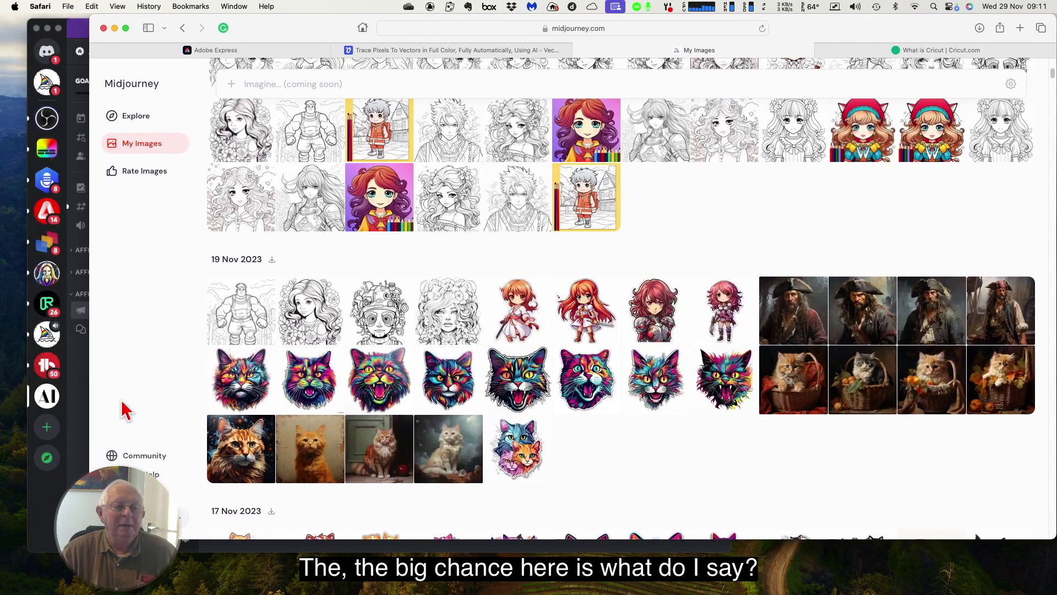
# Step: Bring Discord forward, restore the minimised Affinity Designer window and move it over Discord
pyautogui.click(48, 398)
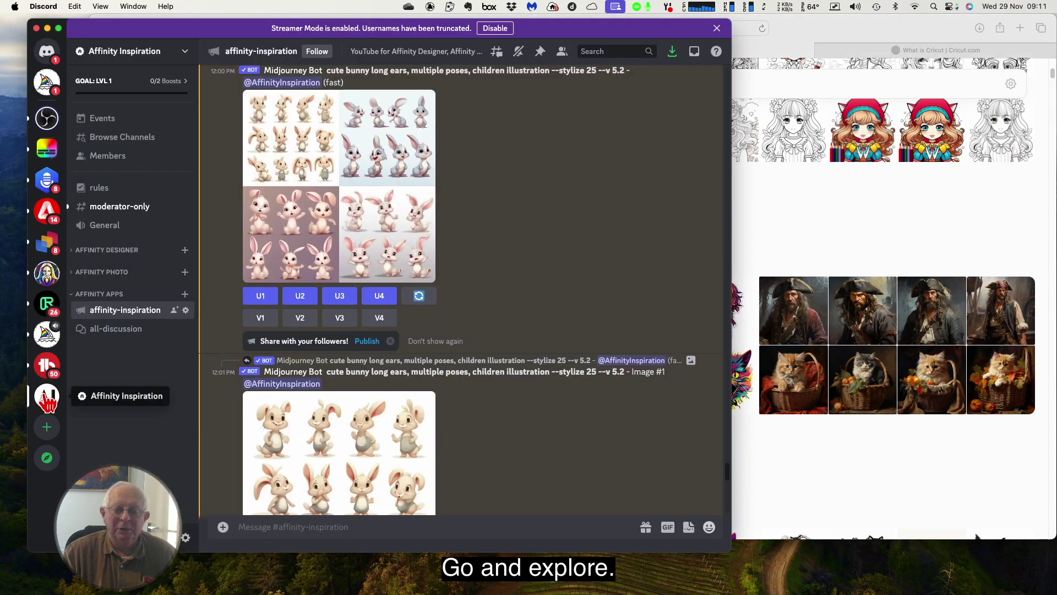
pyautogui.moveTo(471, 578)
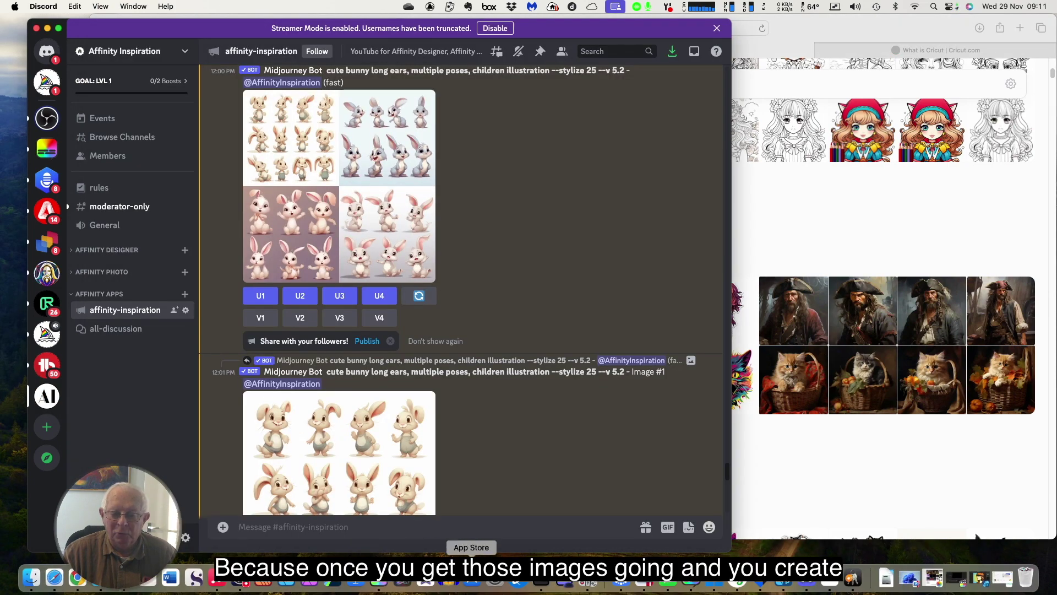
pyautogui.click(798, 578)
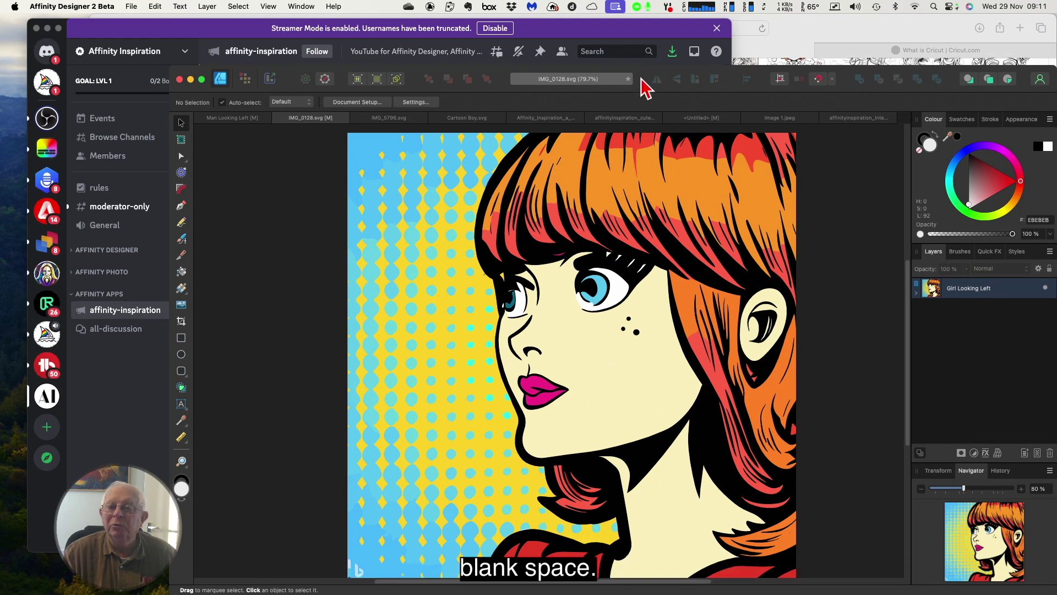
pyautogui.moveTo(641, 77); pyautogui.dragTo(563, 26)
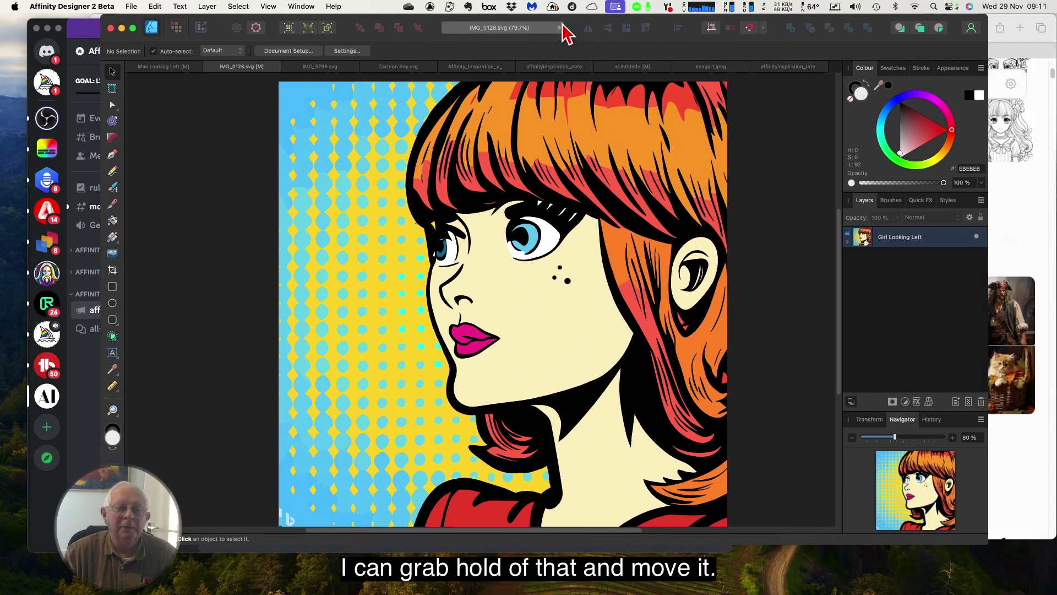
# Step: Review the open documents from Man Looking Left through Cartoon Boy and the bunnies to the interstellar scene, and deselect its curve
pyautogui.click(179, 67)
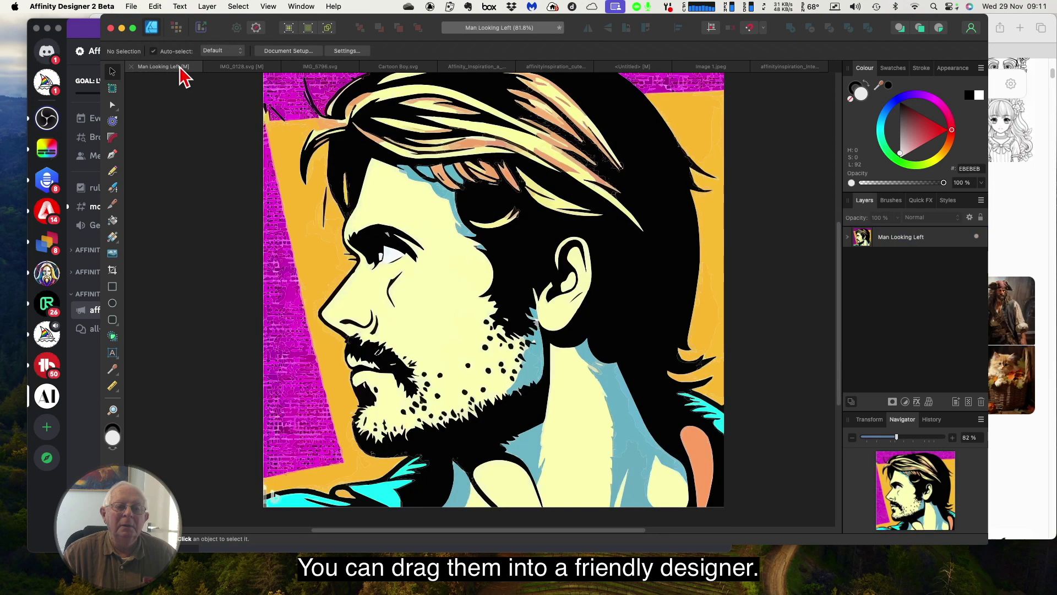
pyautogui.click(334, 69)
pyautogui.click(399, 68)
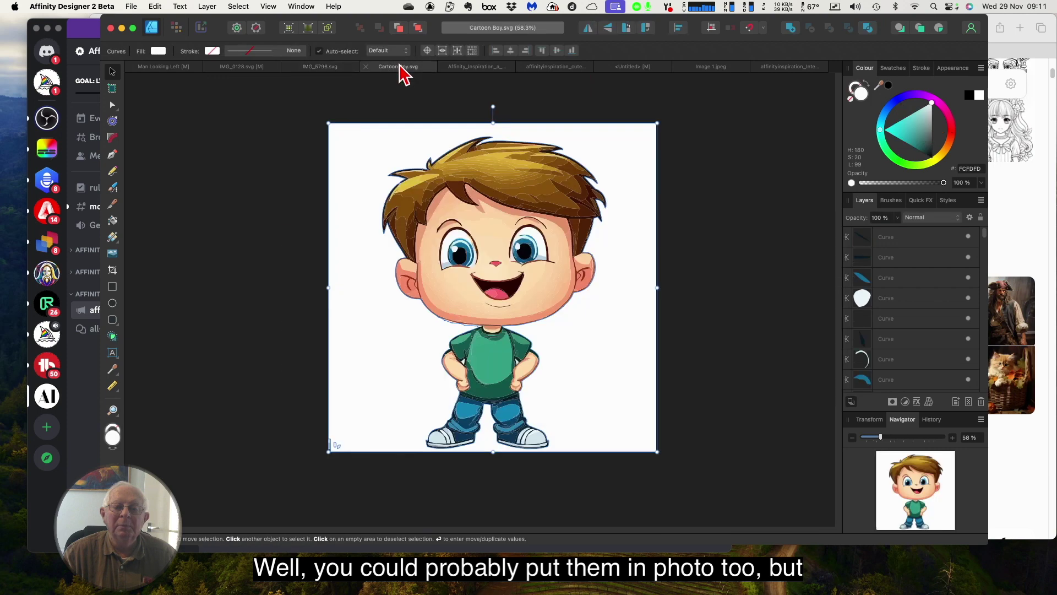
pyautogui.click(487, 77)
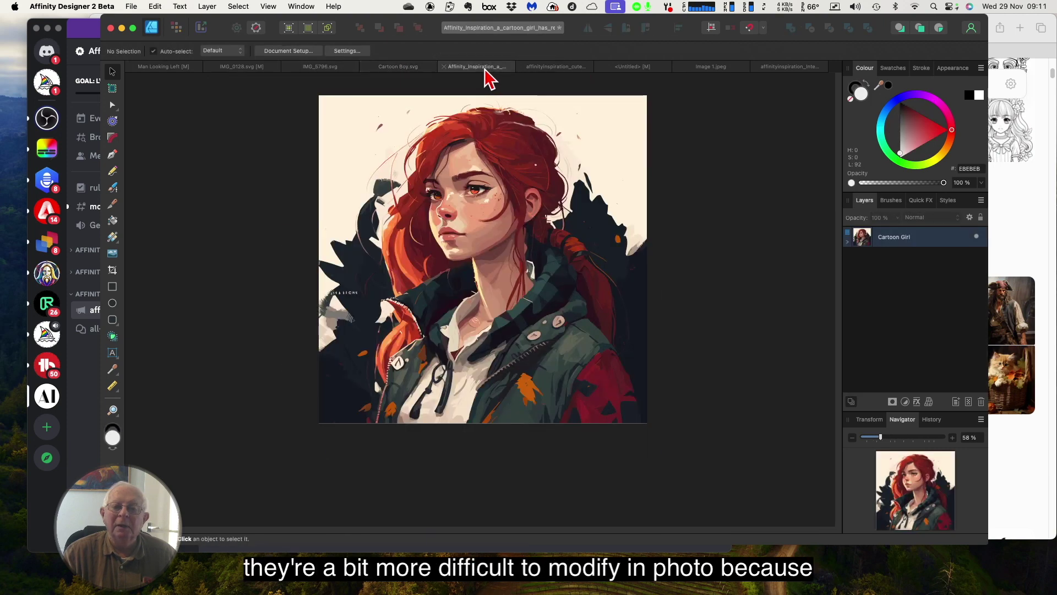
pyautogui.click(564, 76)
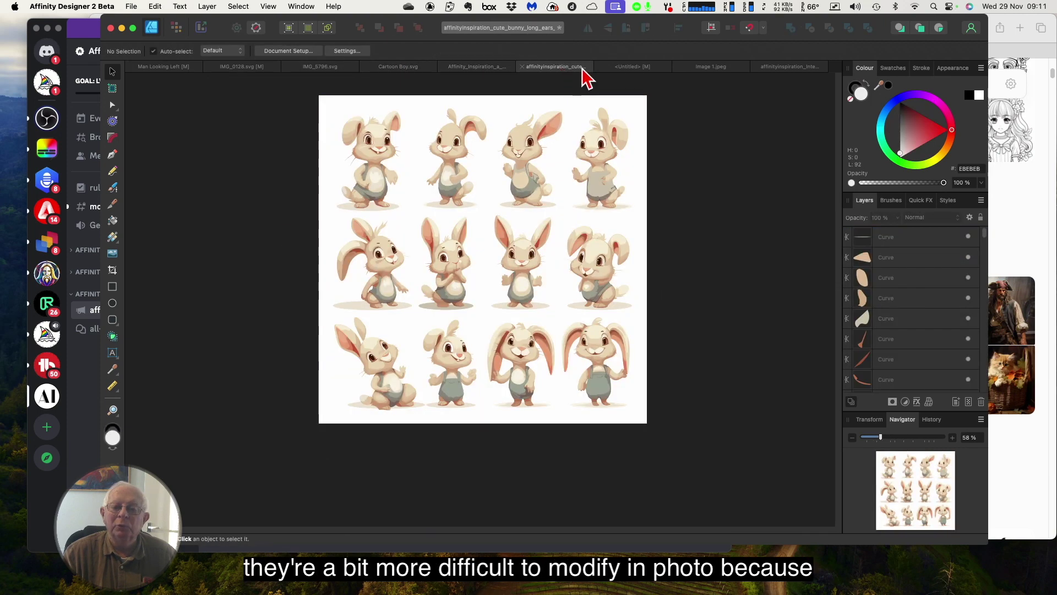
pyautogui.click(645, 77)
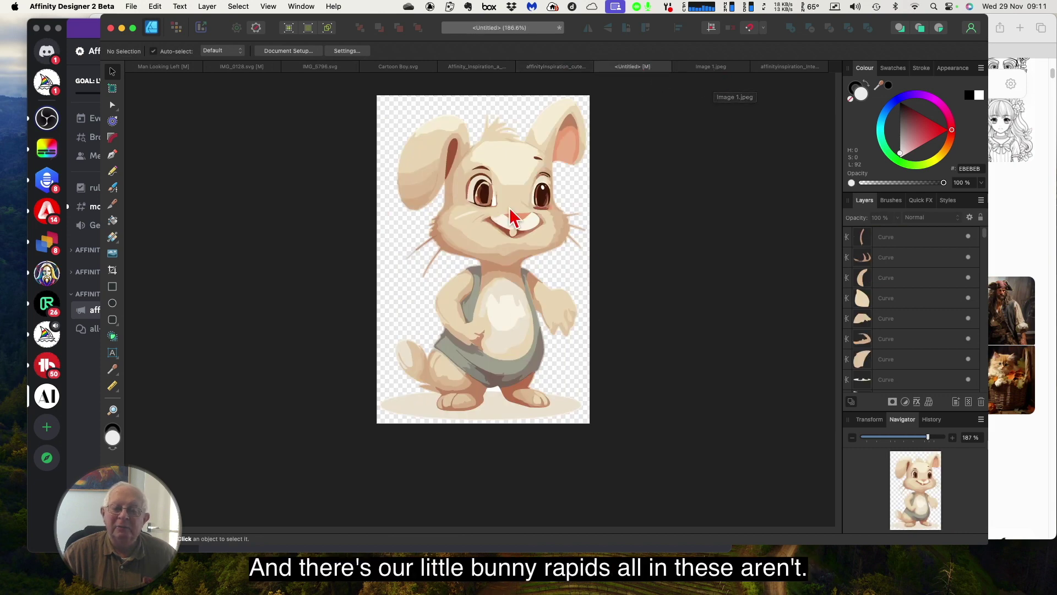
pyautogui.click(711, 70)
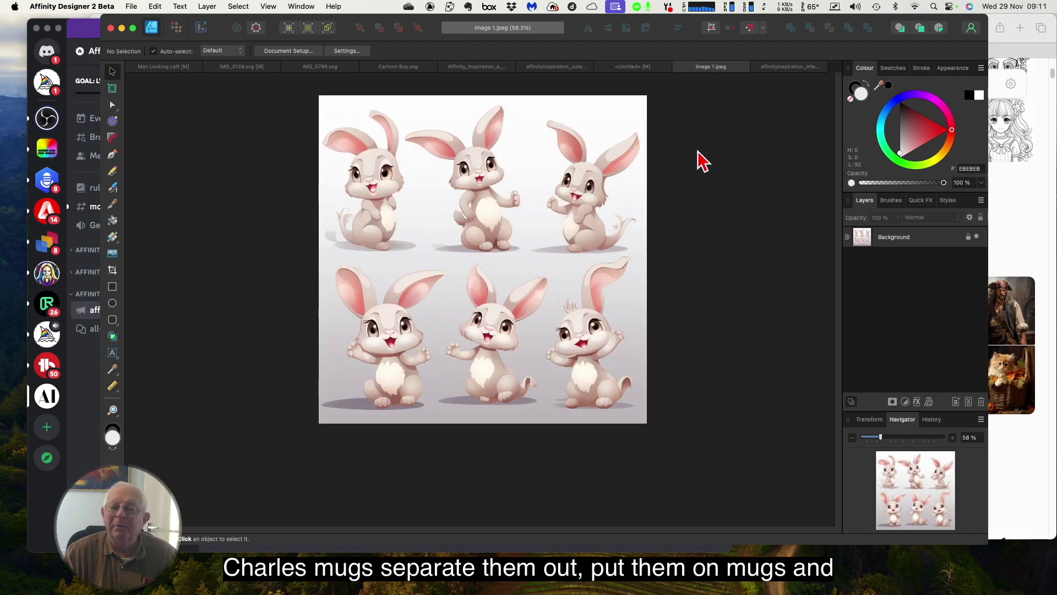
pyautogui.click(780, 69)
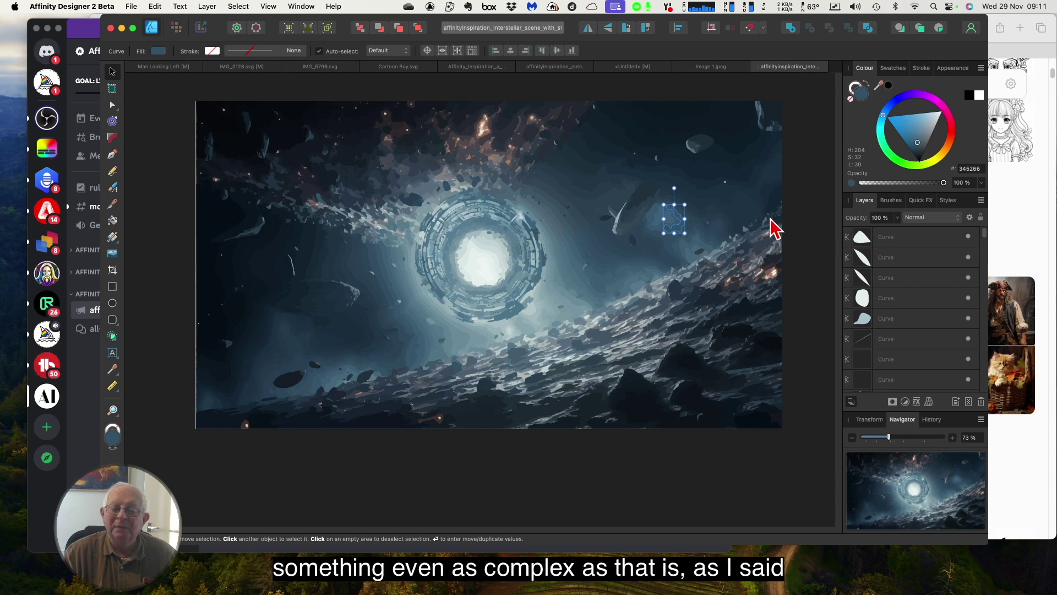
pyautogui.click(811, 232)
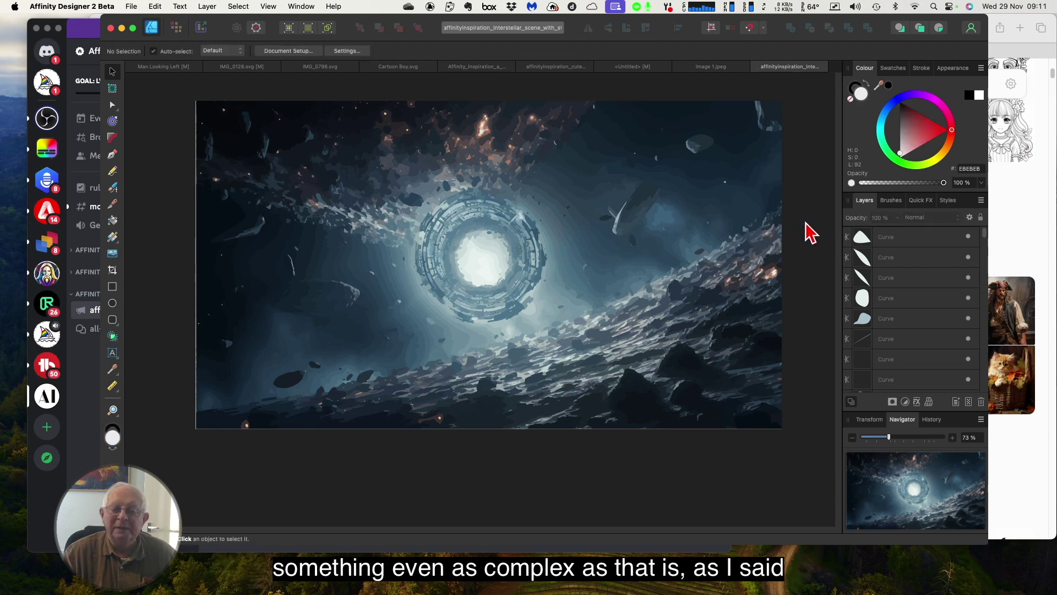